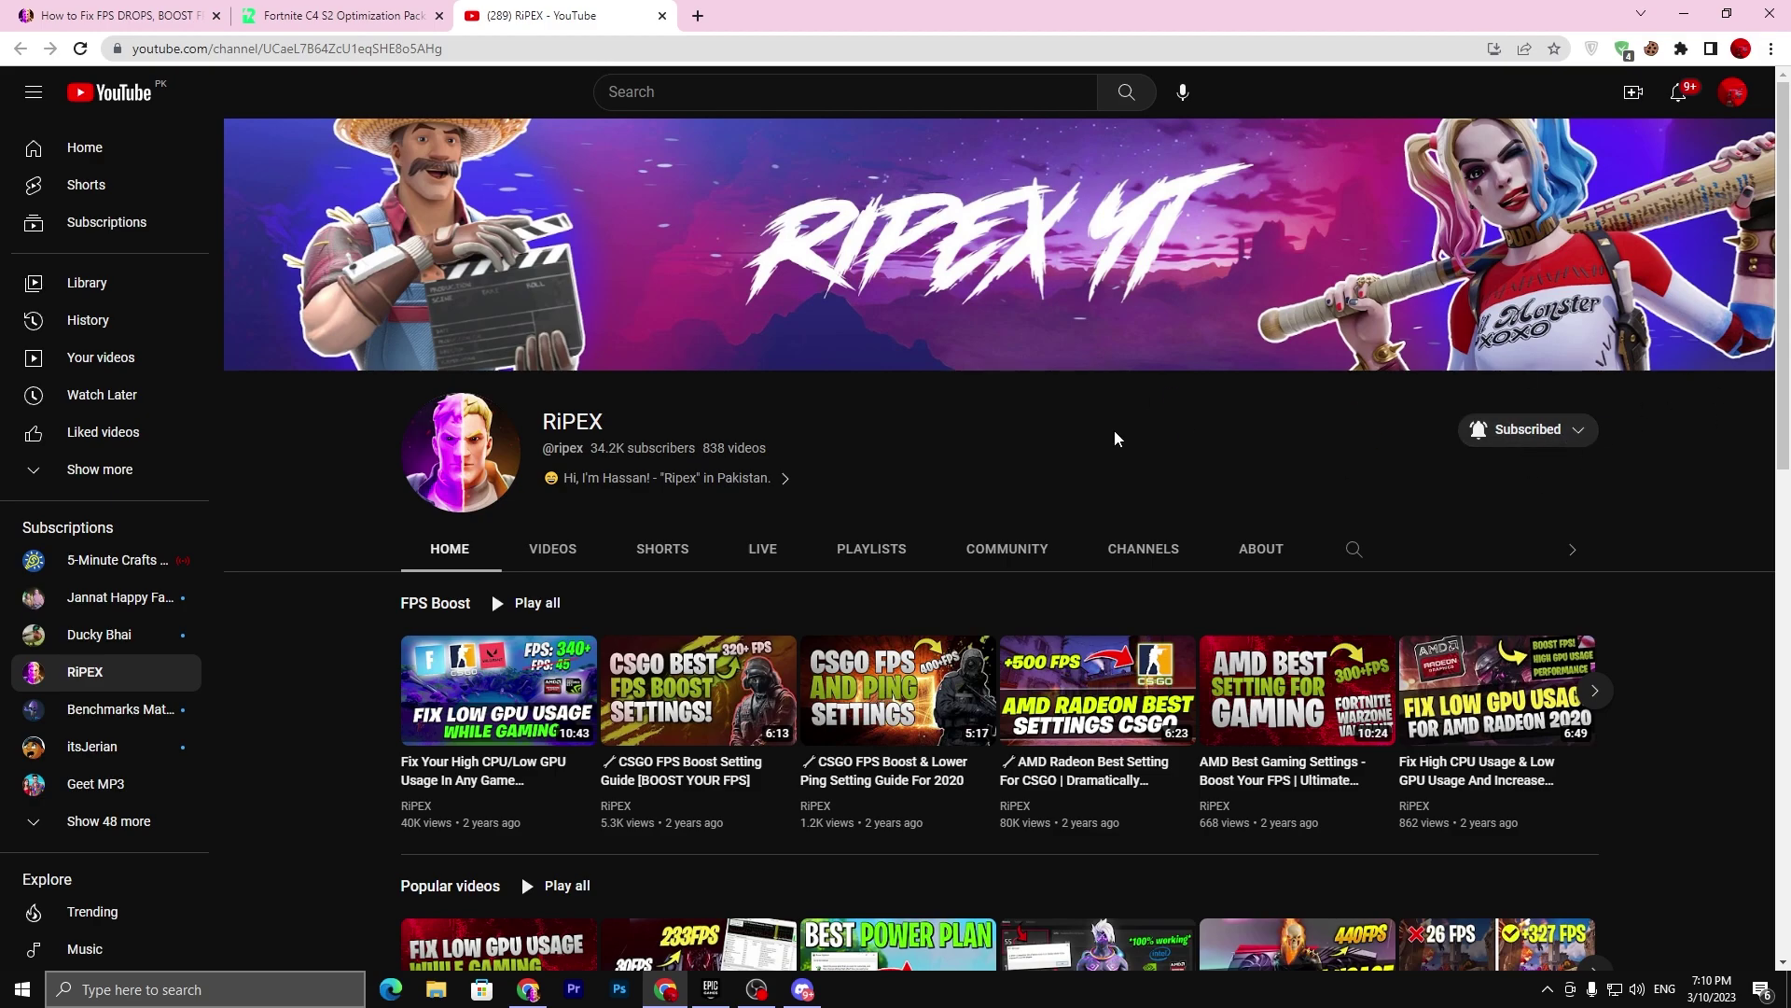
Step: Unlock the Fortnite C4 S2 Optimization Pack link on Rekonise and download the RAR archive from MediaFire
left_click(662, 16)
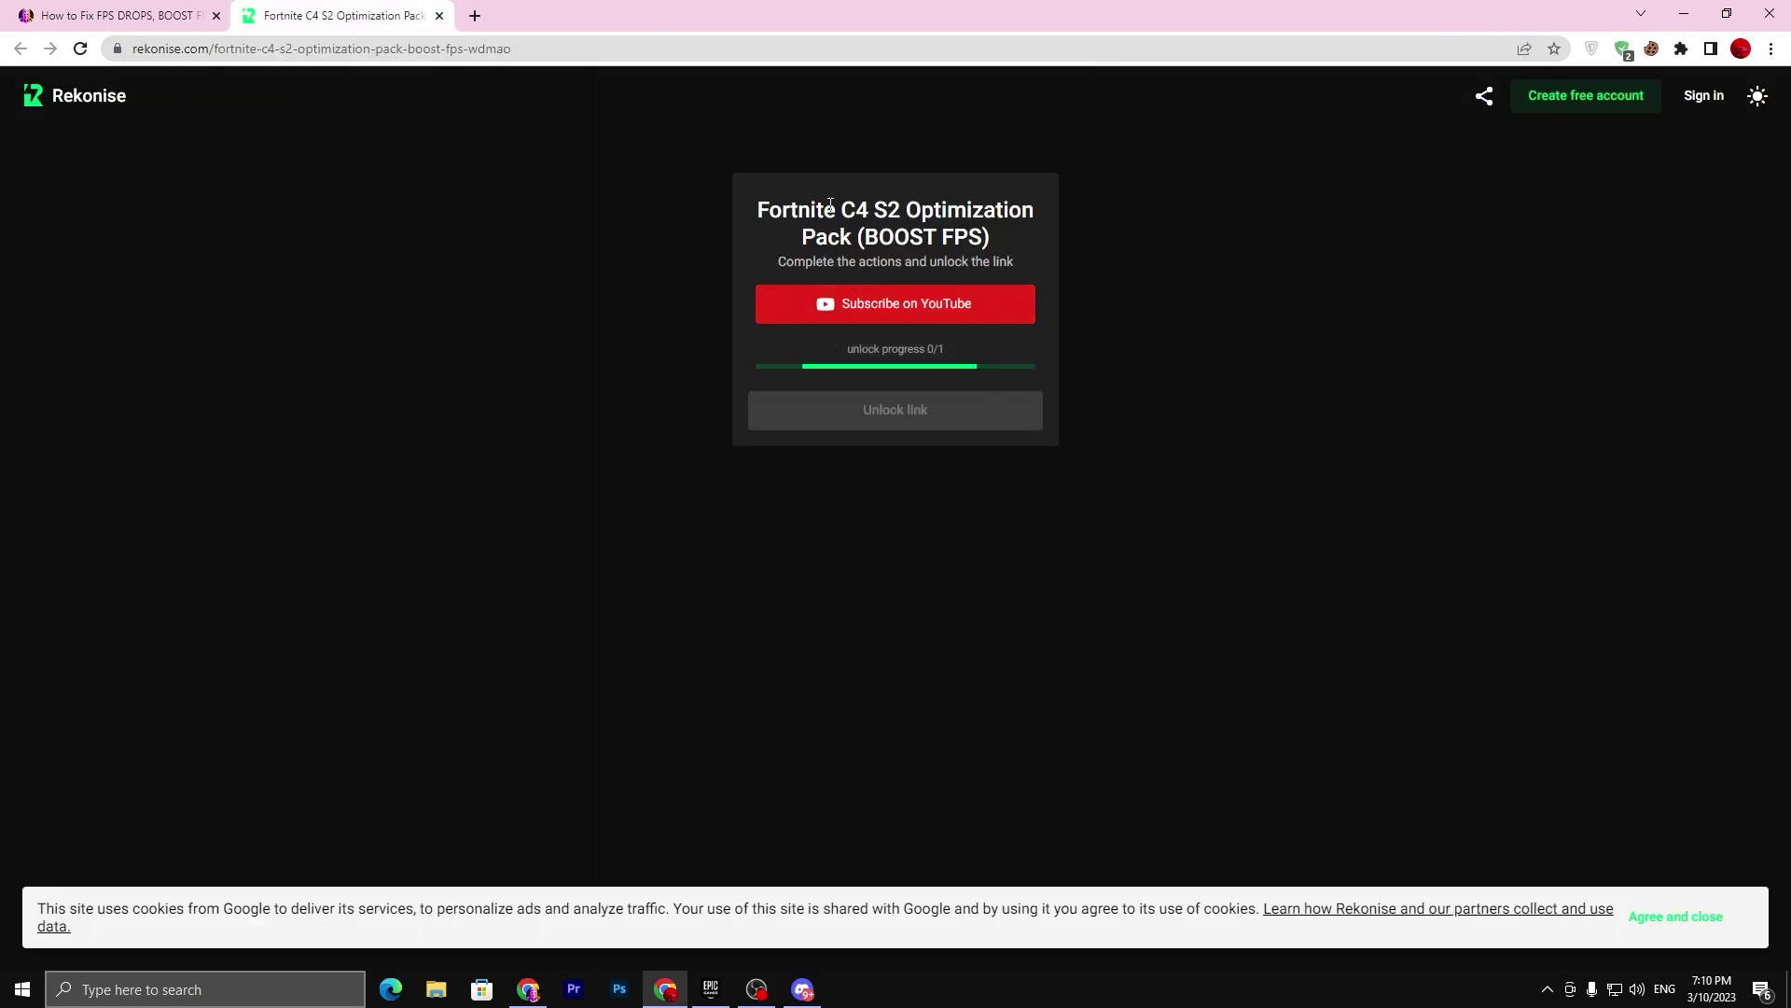
left_click(910, 412)
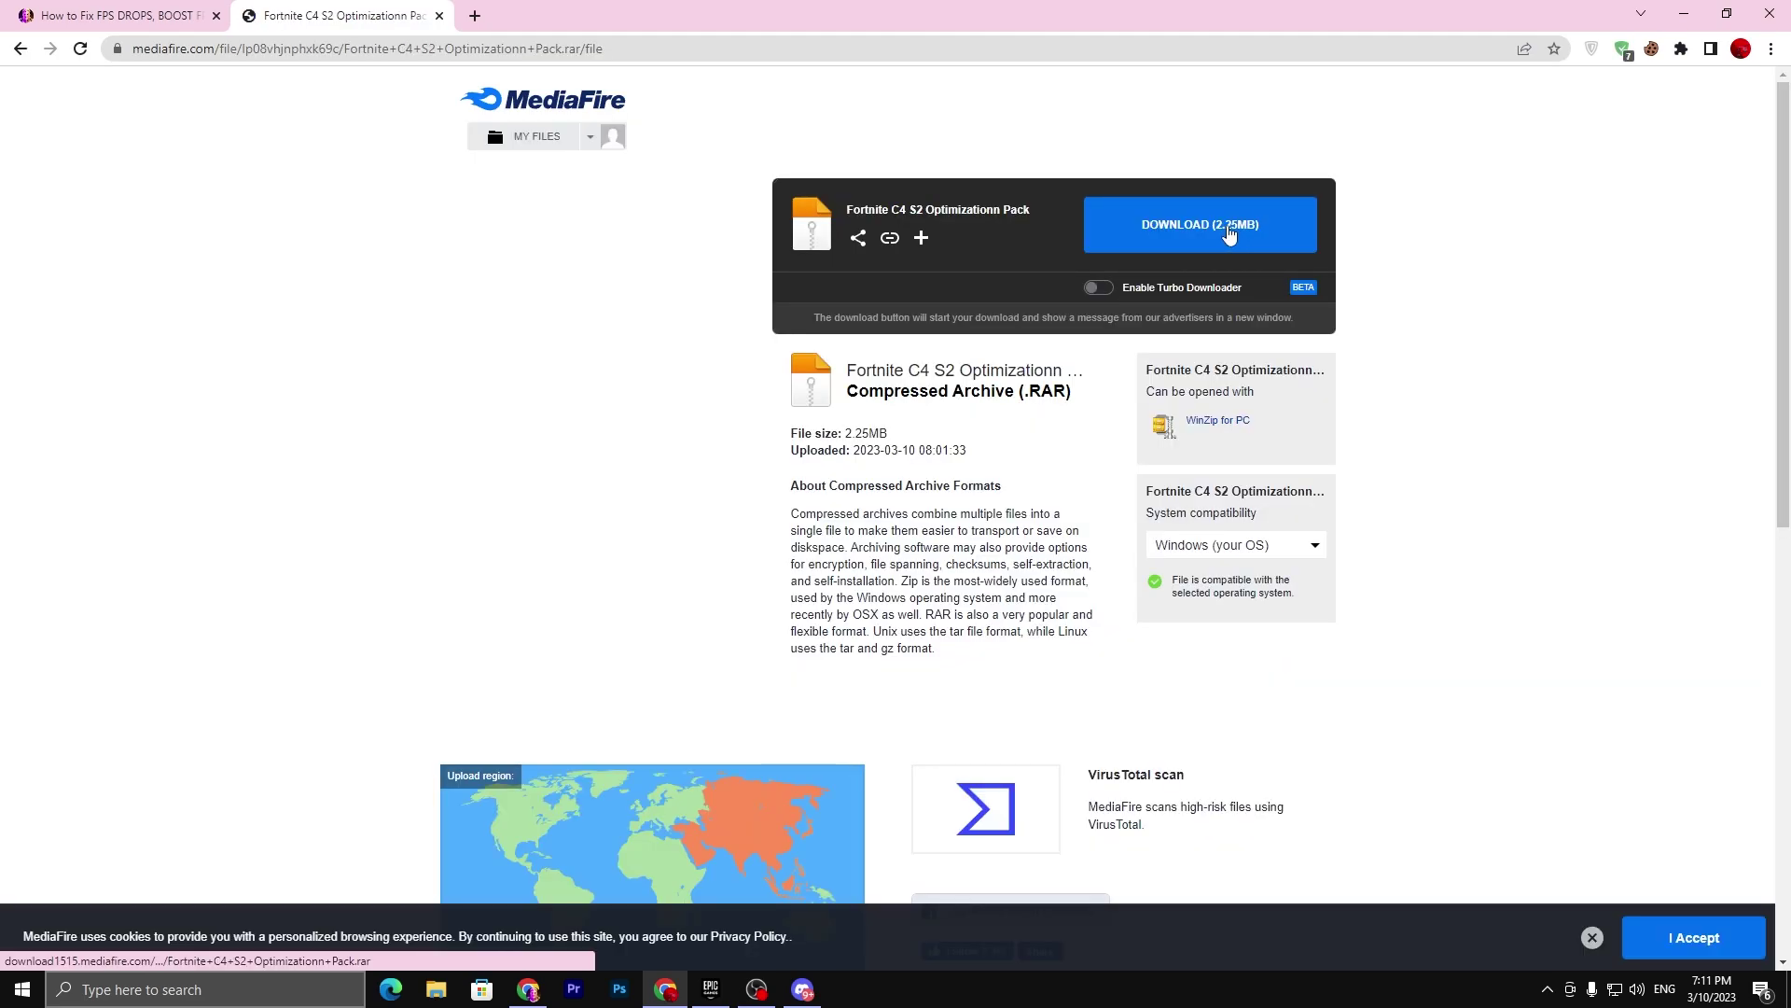
left_click(1230, 234)
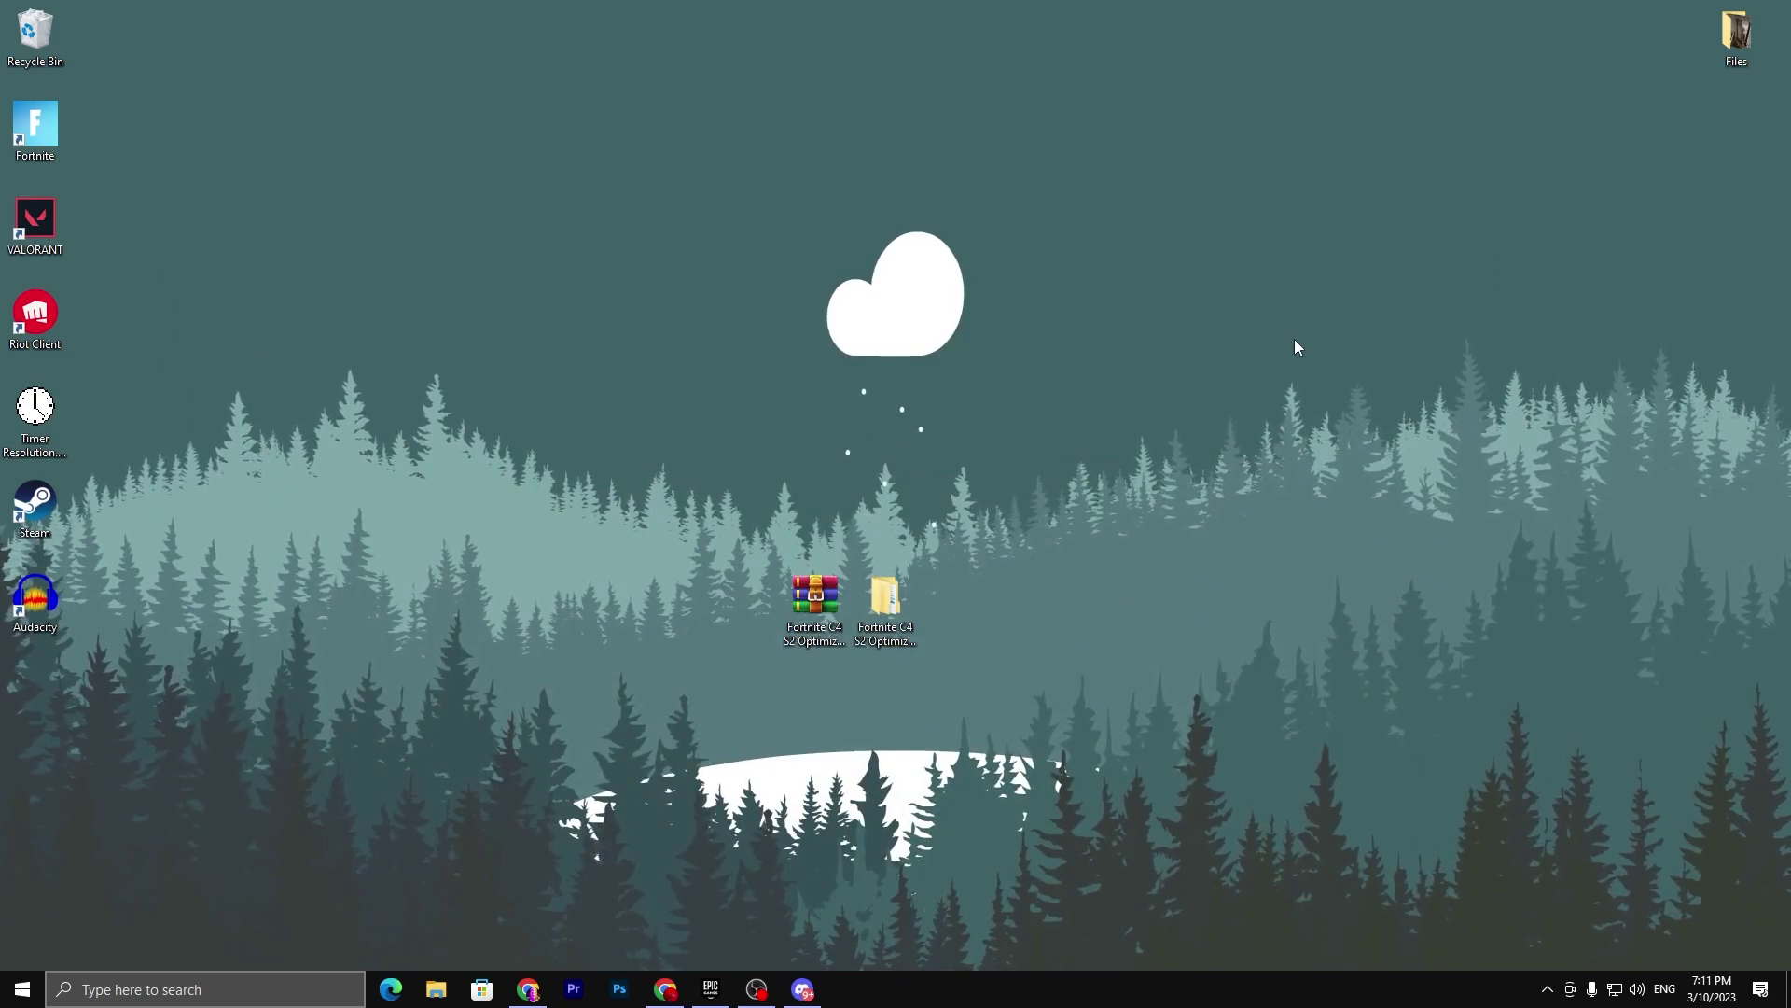
Step: Open the extracted Fortnite C4 S2 Optimizationn Pack folder on the desktop and its 1-BEST Reg Pack subfolder
right_click(819, 585)
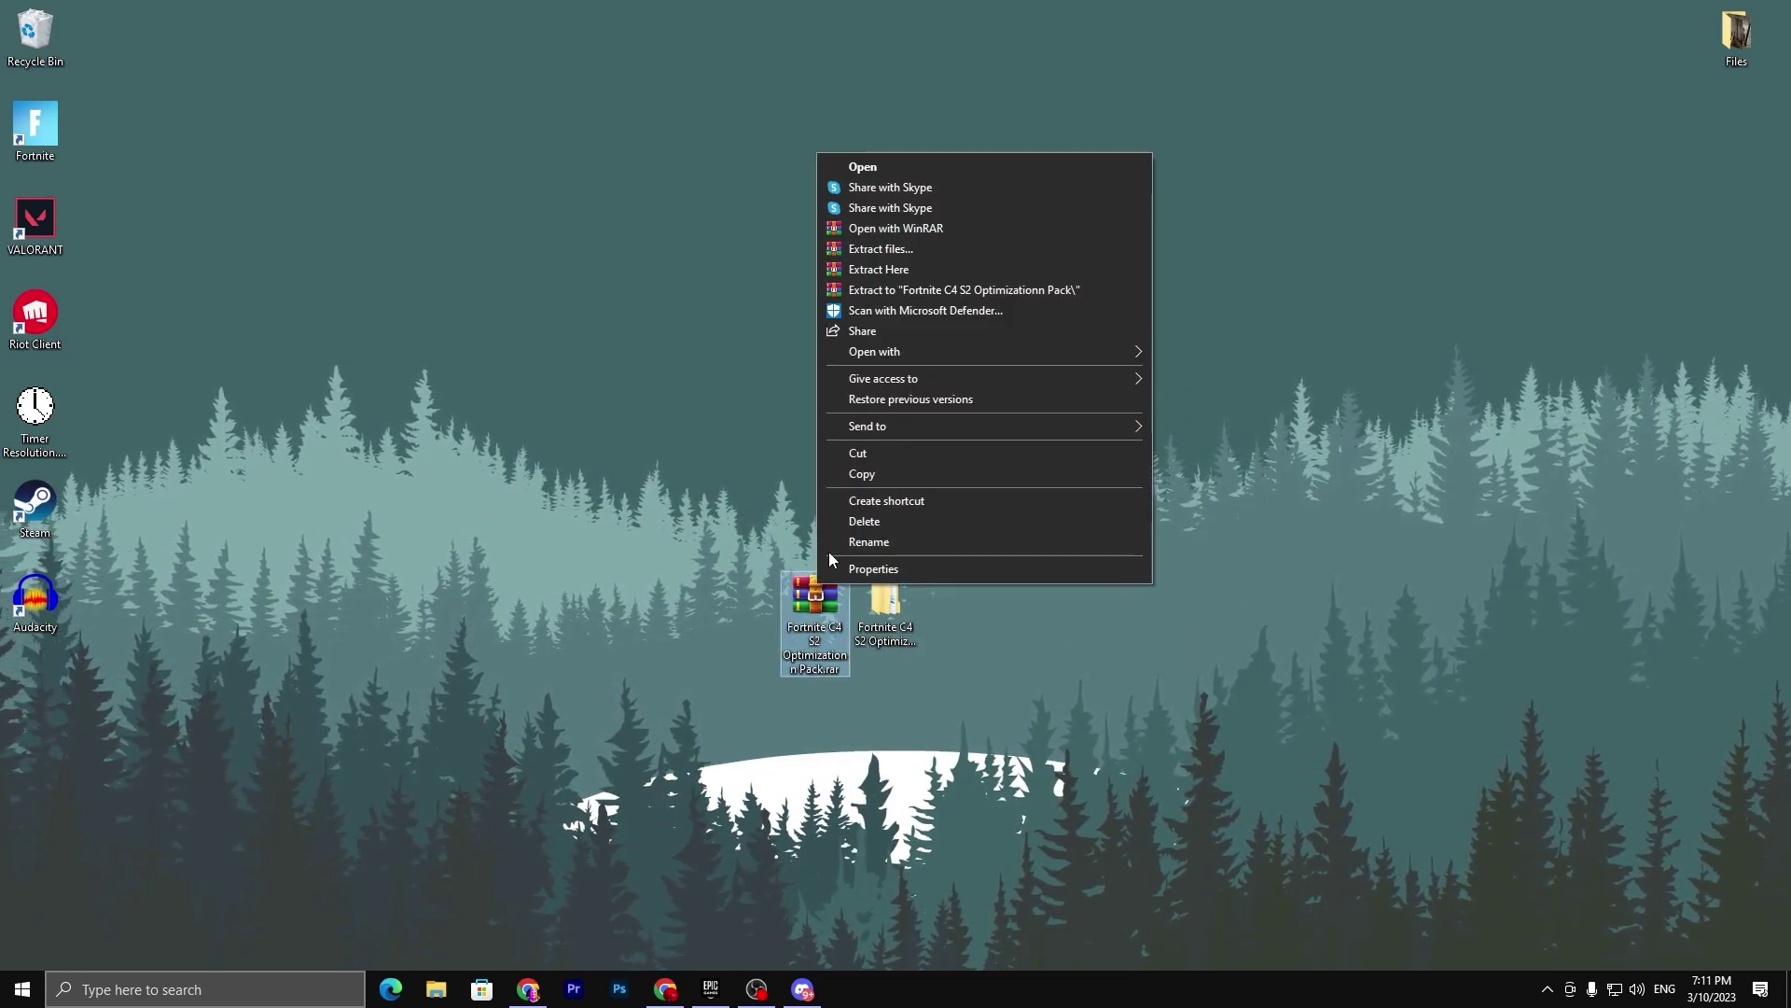
left_click(1006, 636)
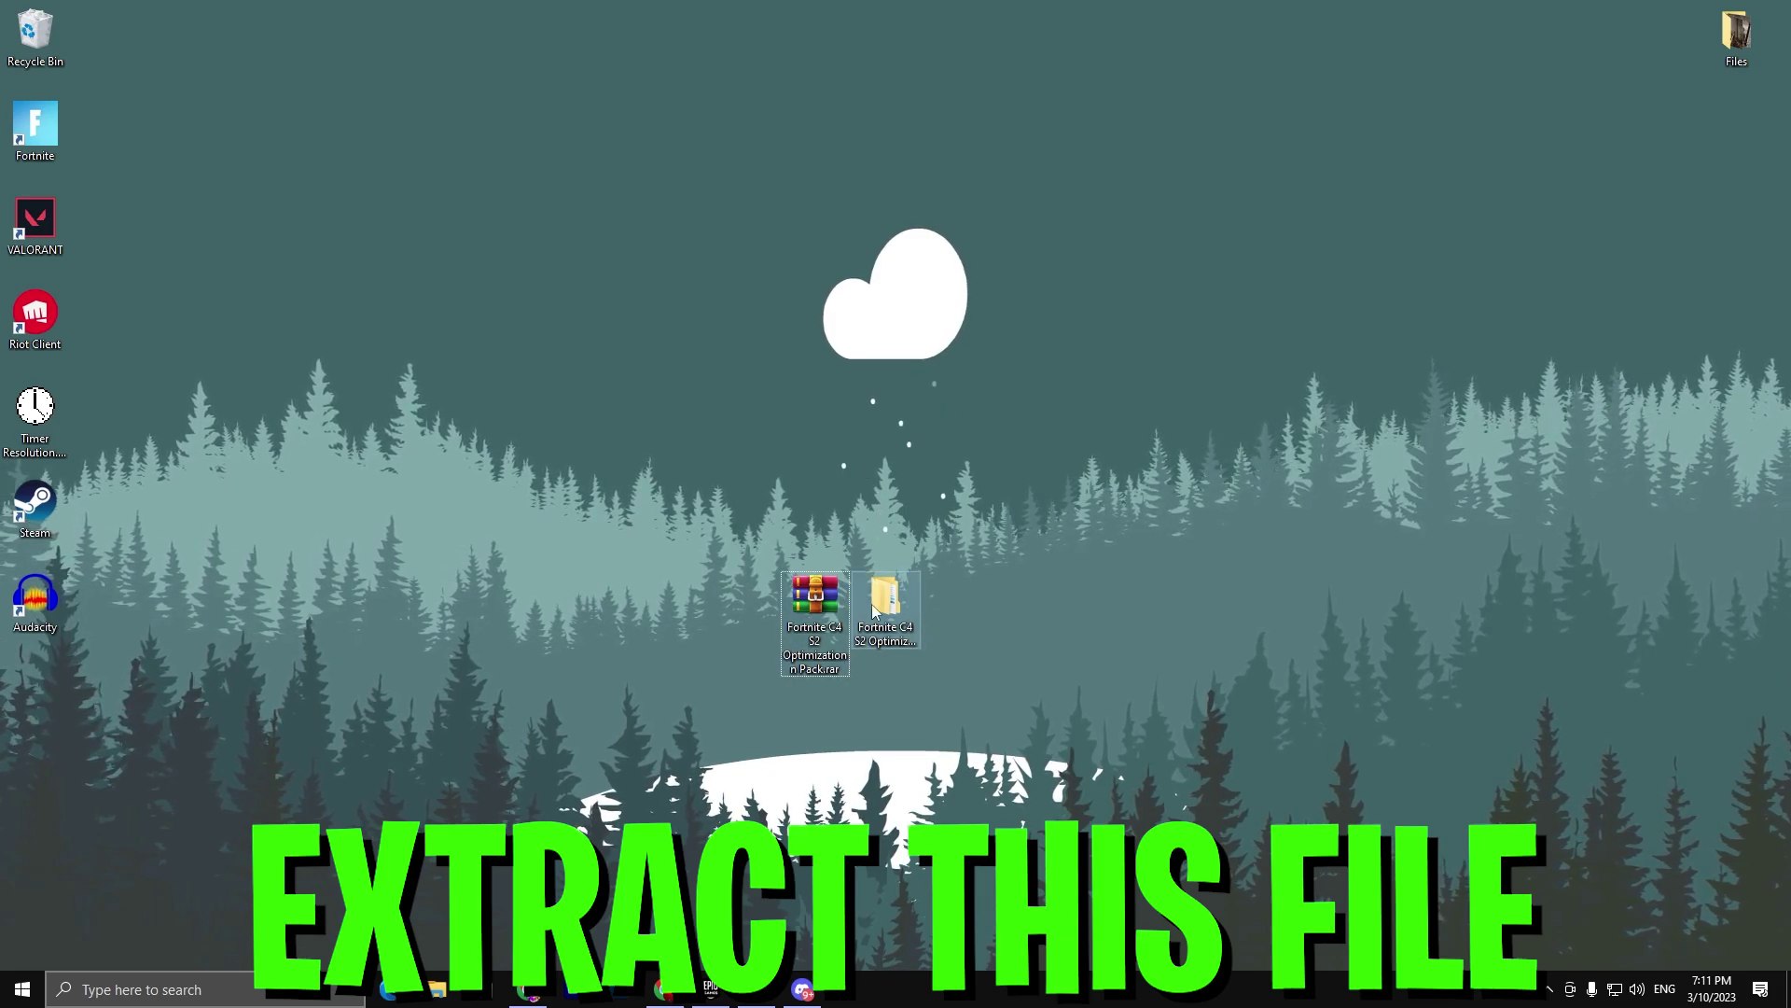
double_click(877, 592)
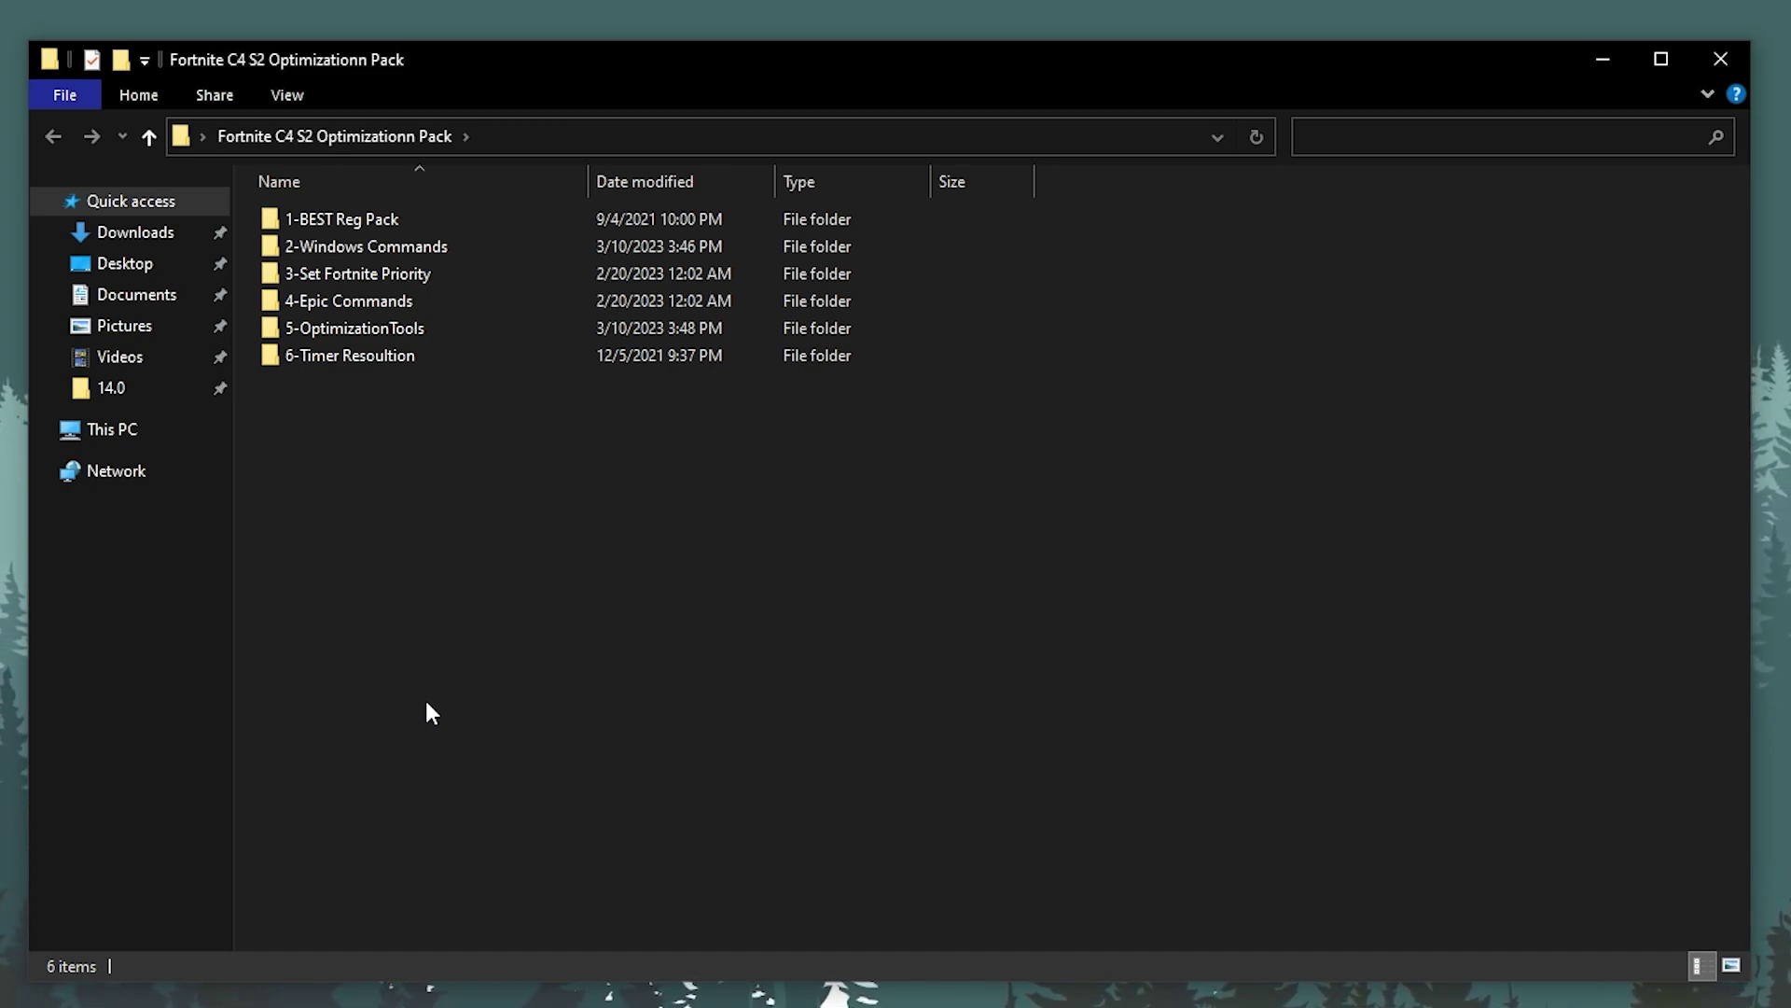
double_click(395, 220)
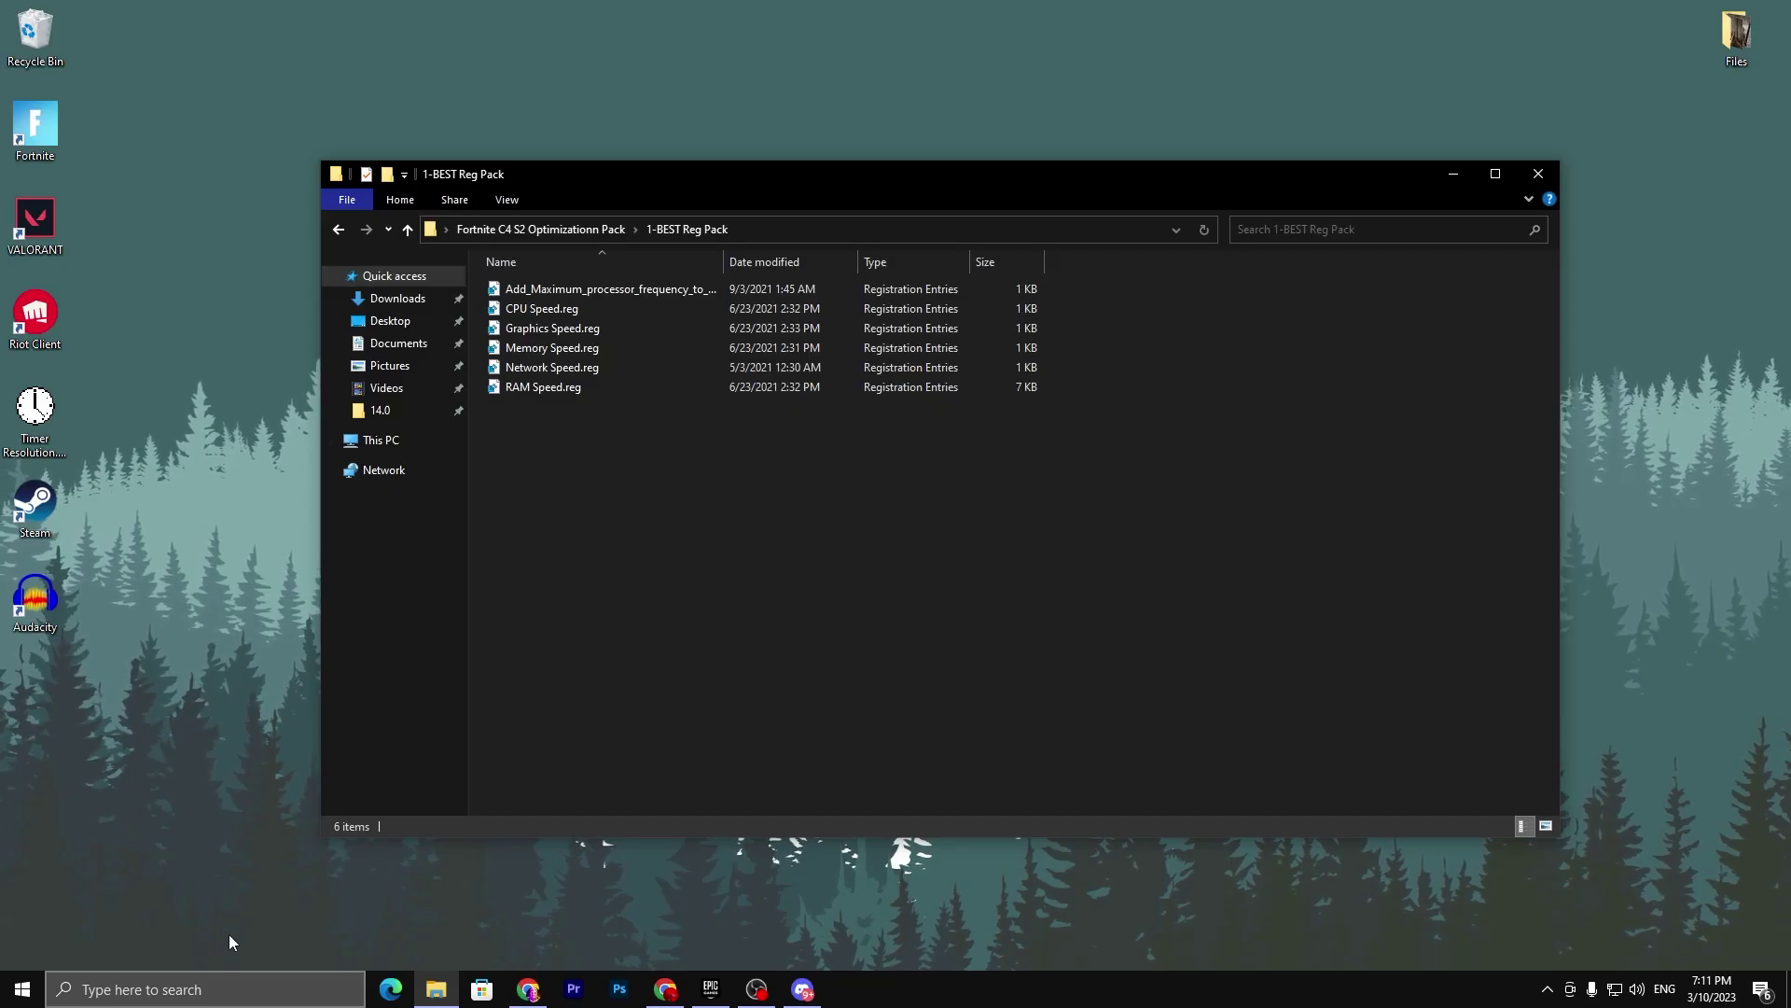
Step: Find the Windows restore point settings and keep system protection turned on for New Volume (D:)
left_click(87, 980)
type("CR")
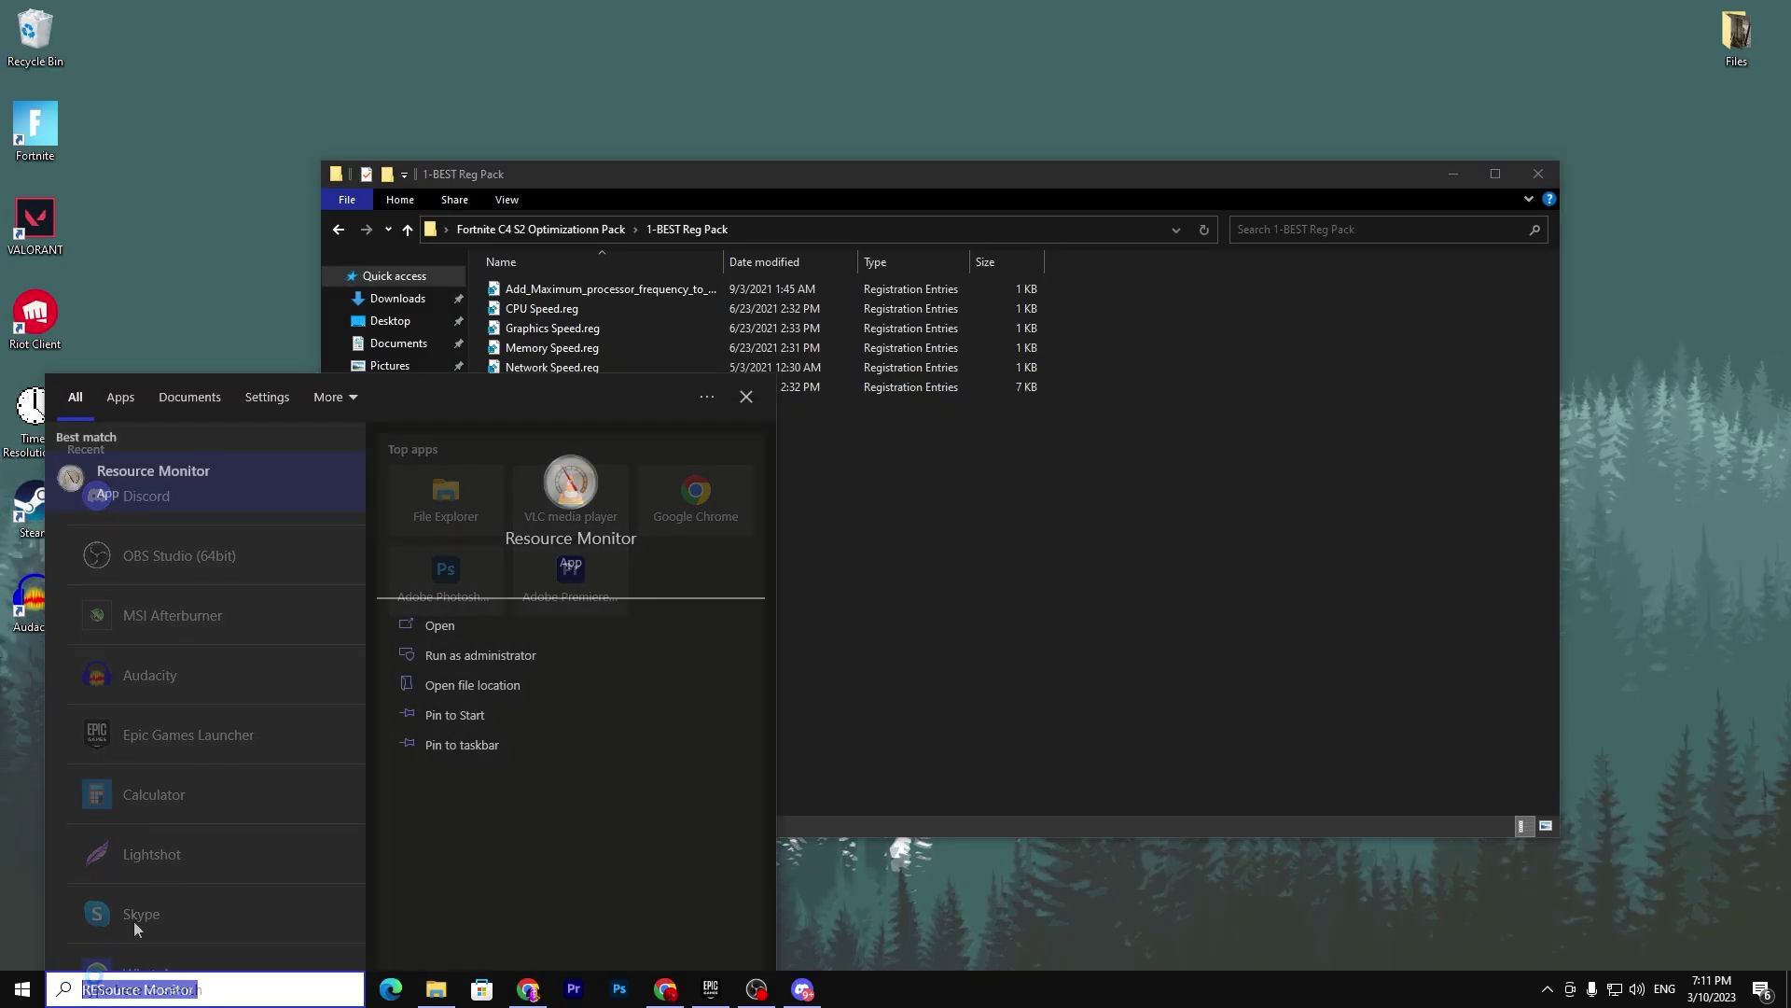
type("EA")
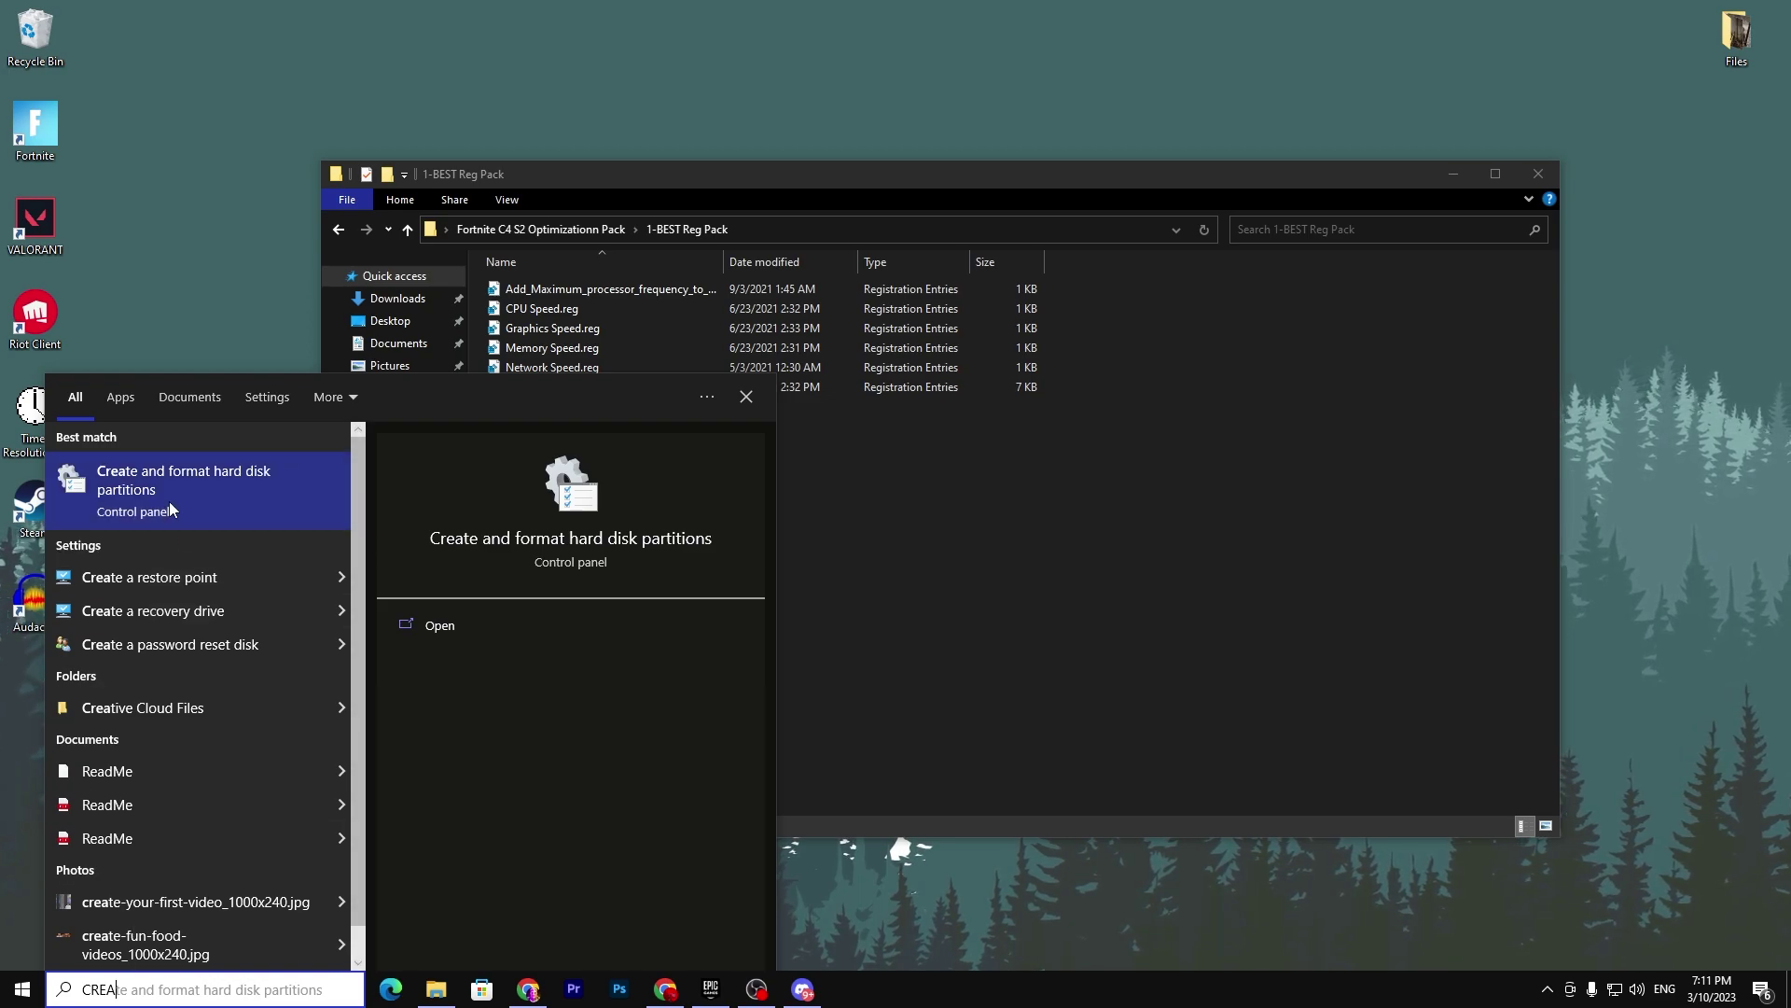
left_click(142, 578)
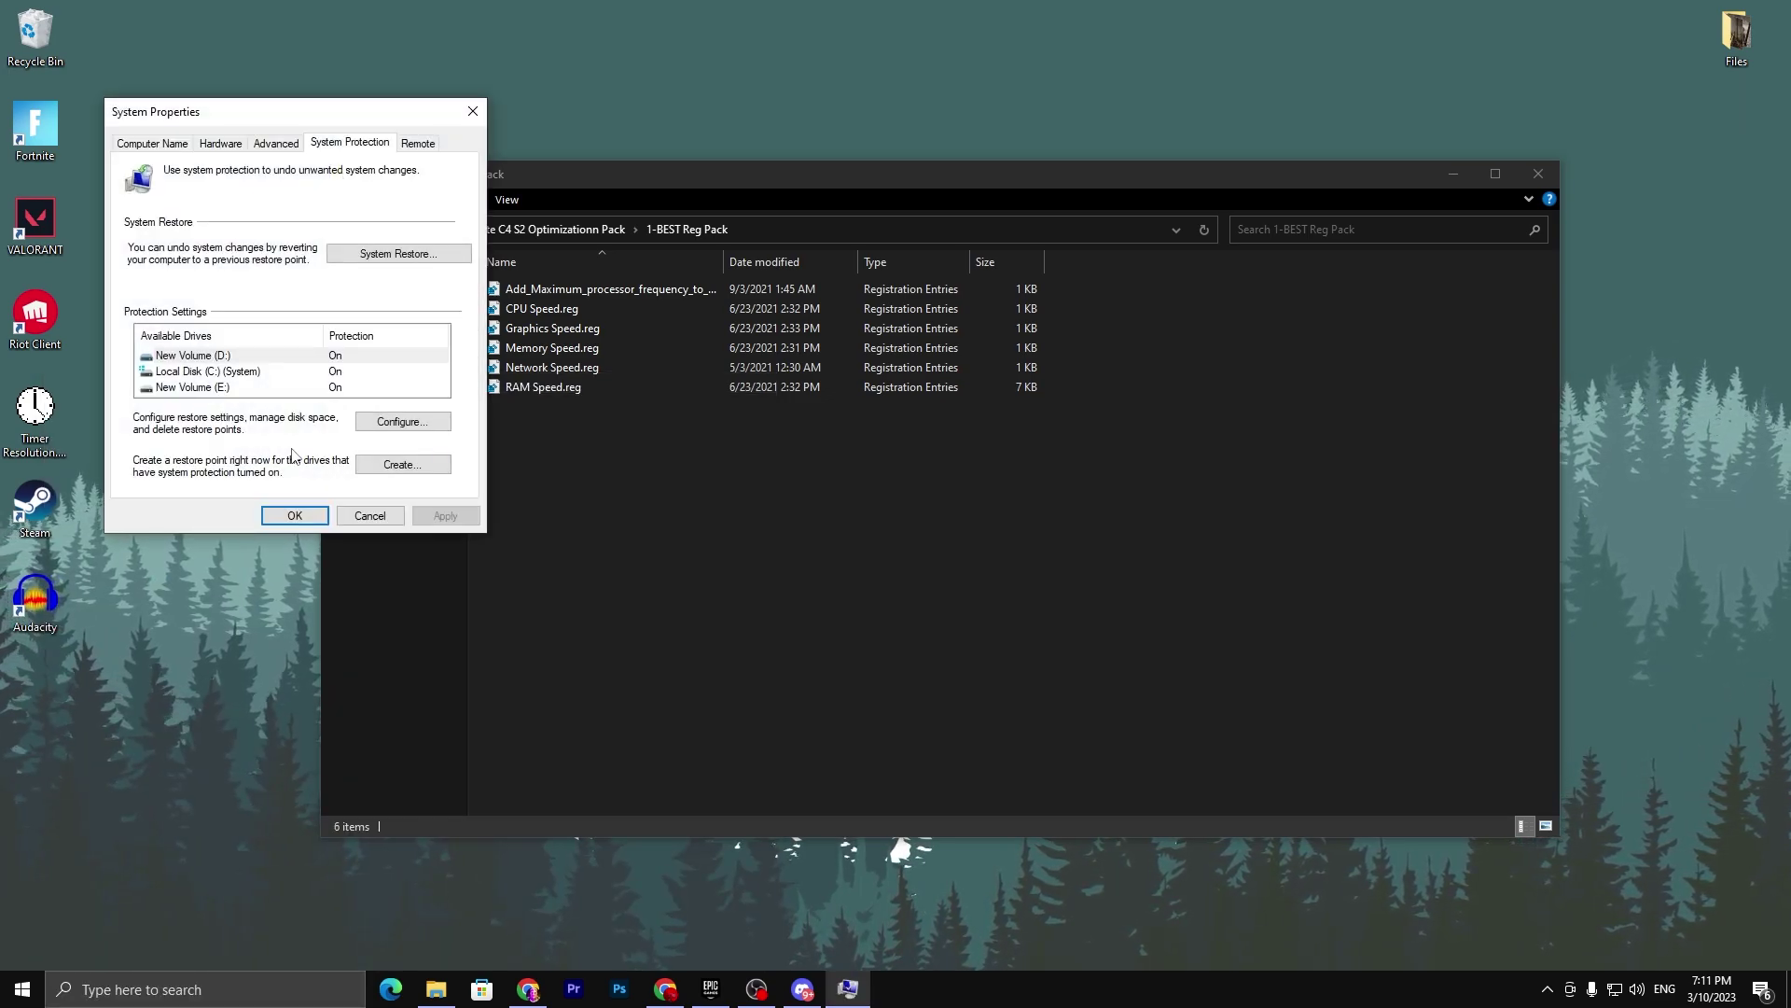
left_click(438, 427)
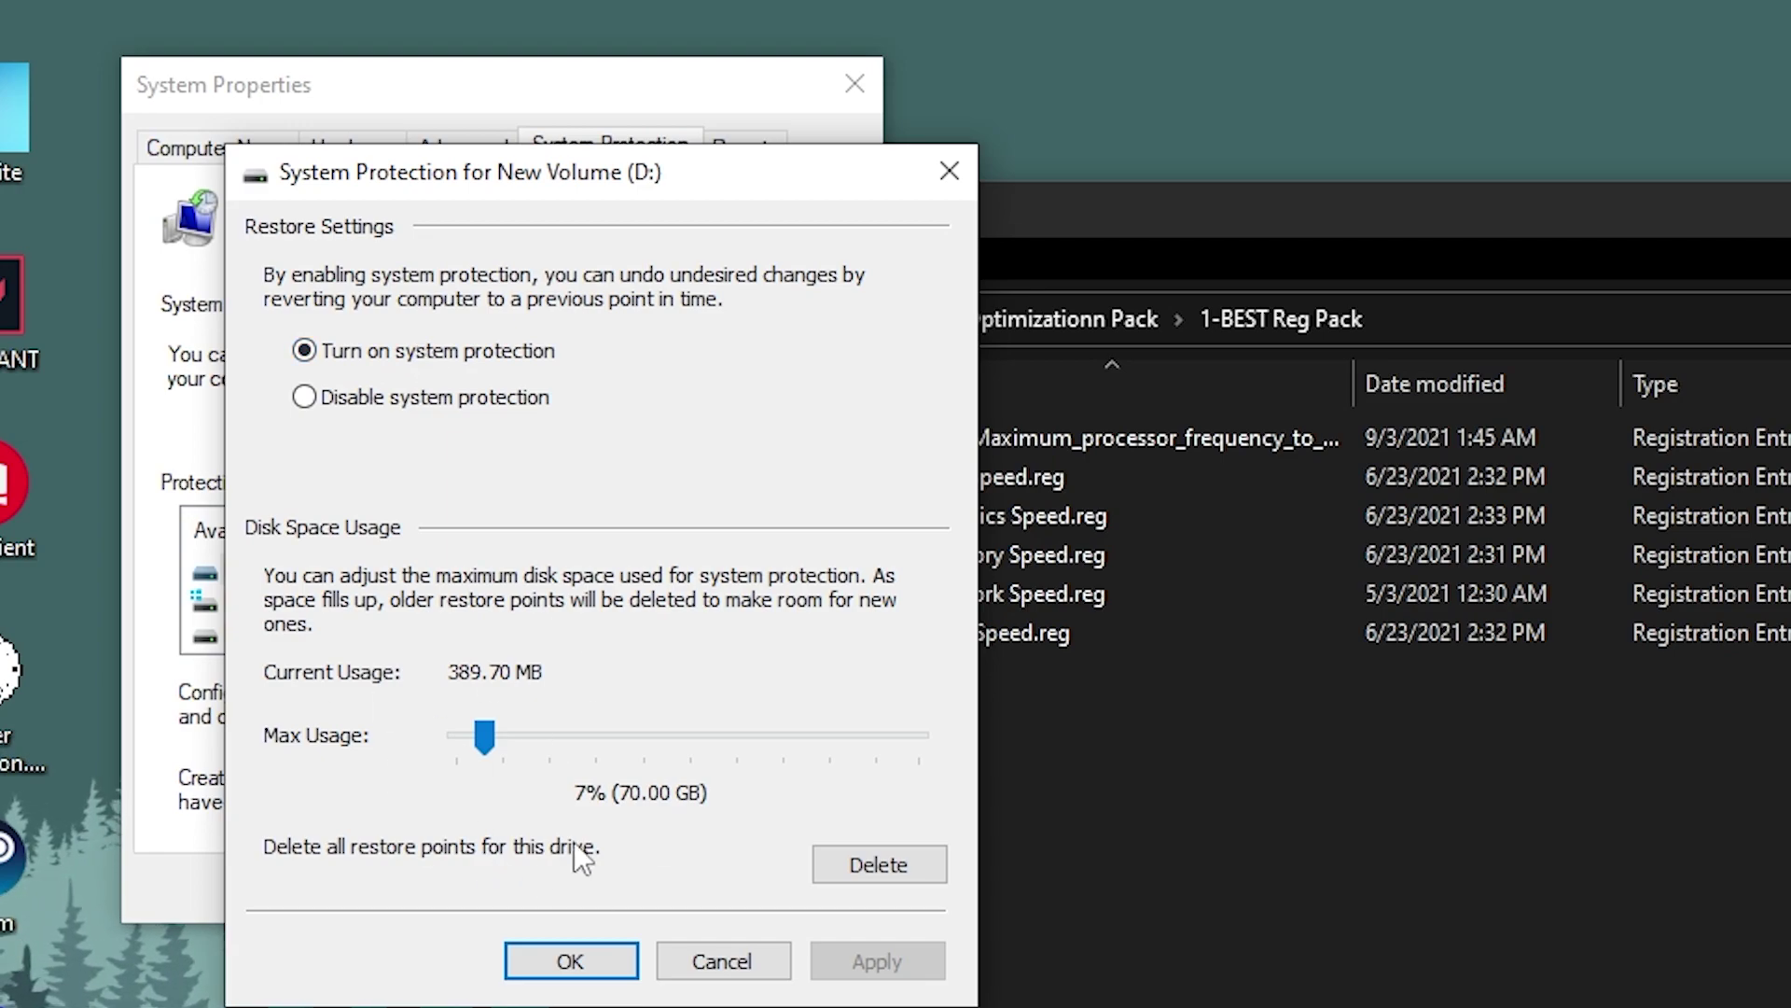
left_click(574, 961)
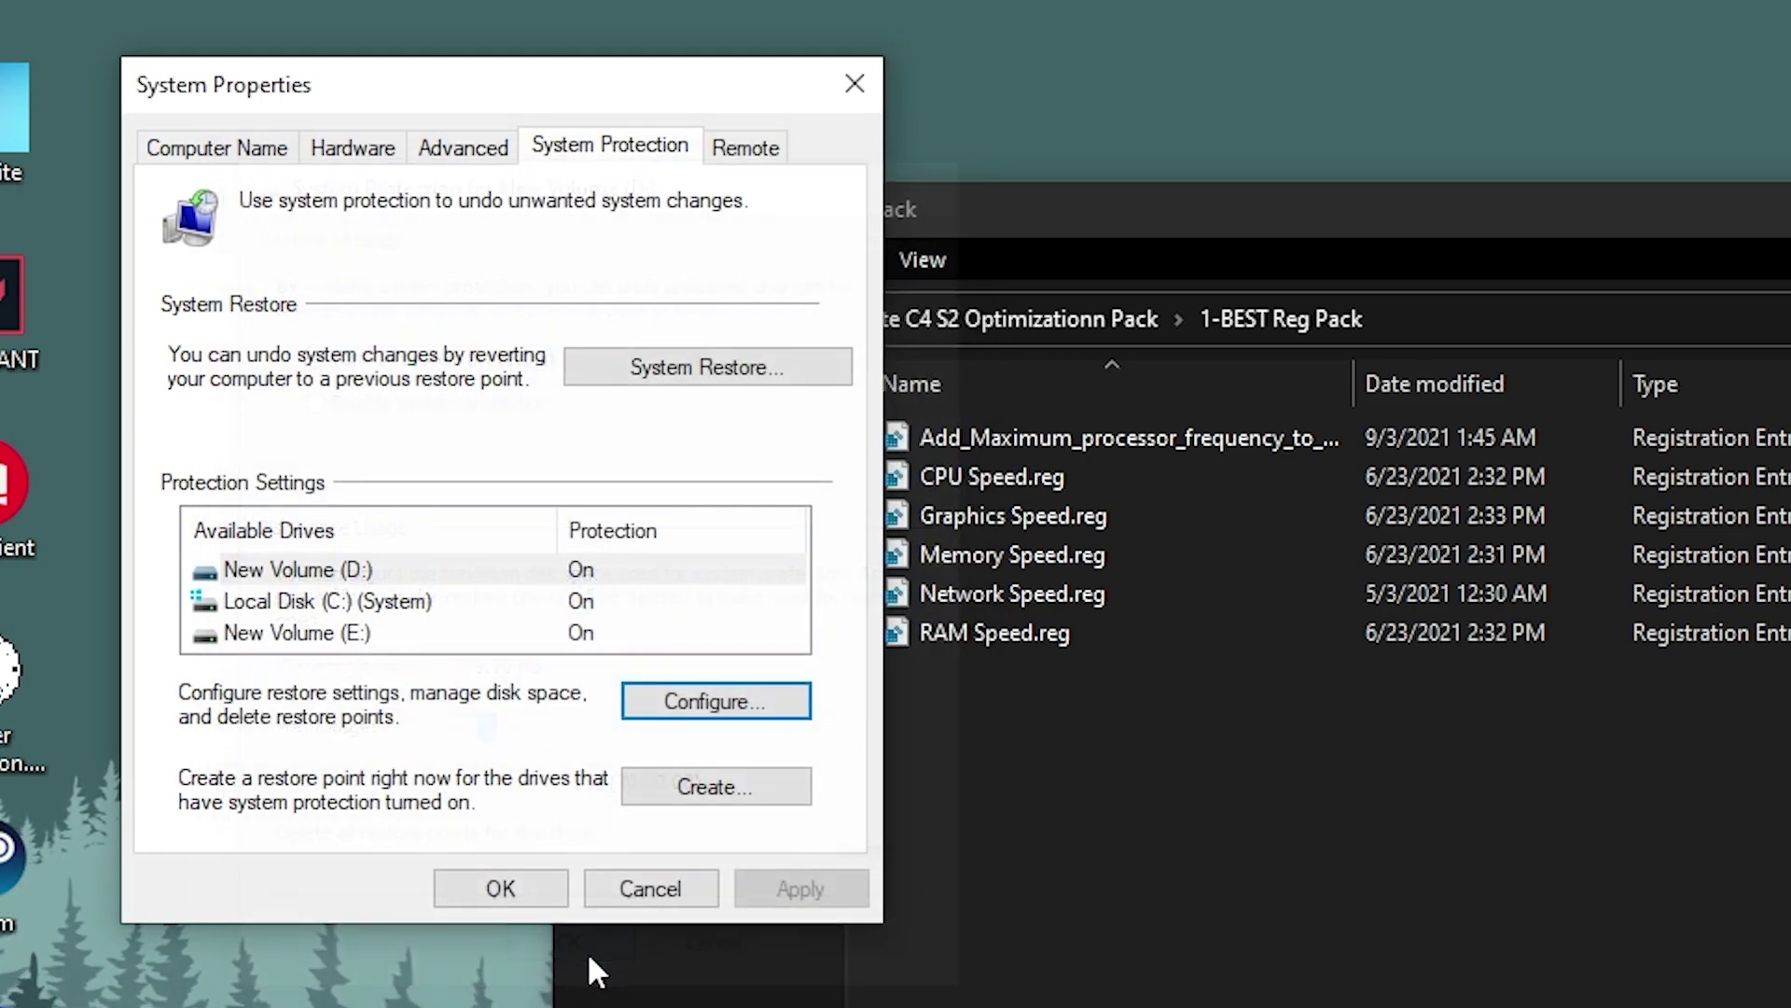
Step: Create a system restore point with the description RIPER
left_click(687, 791)
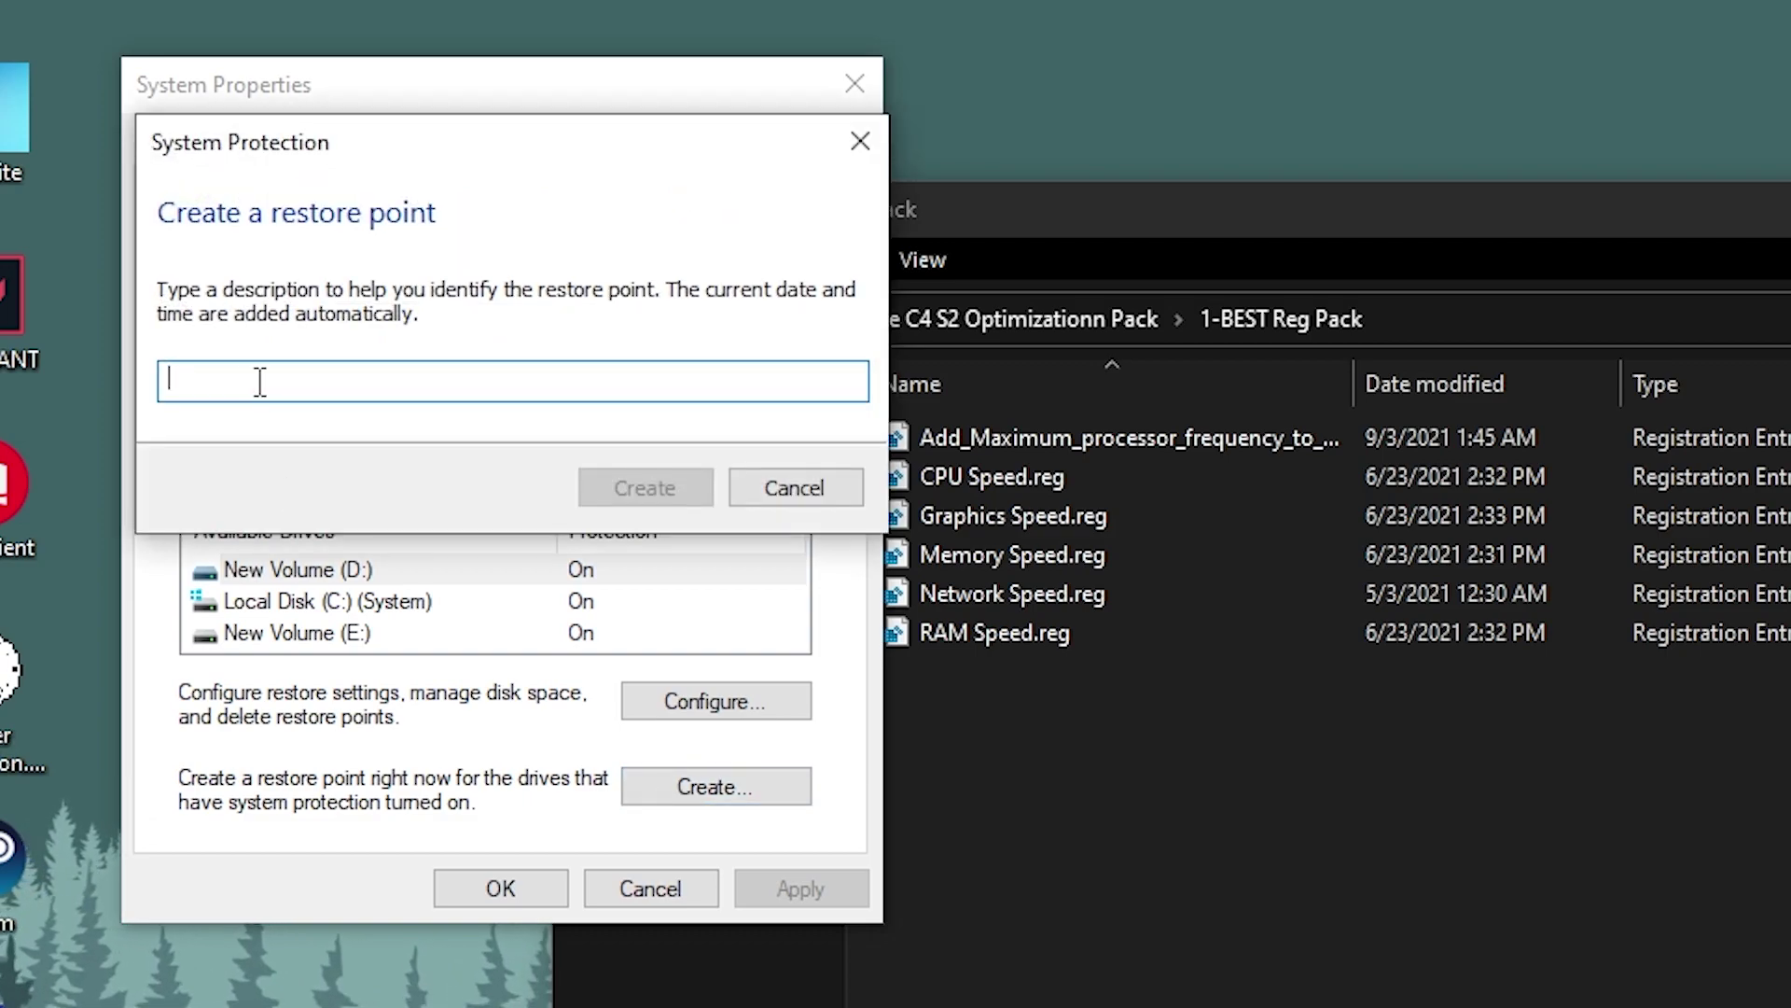
type("RIP")
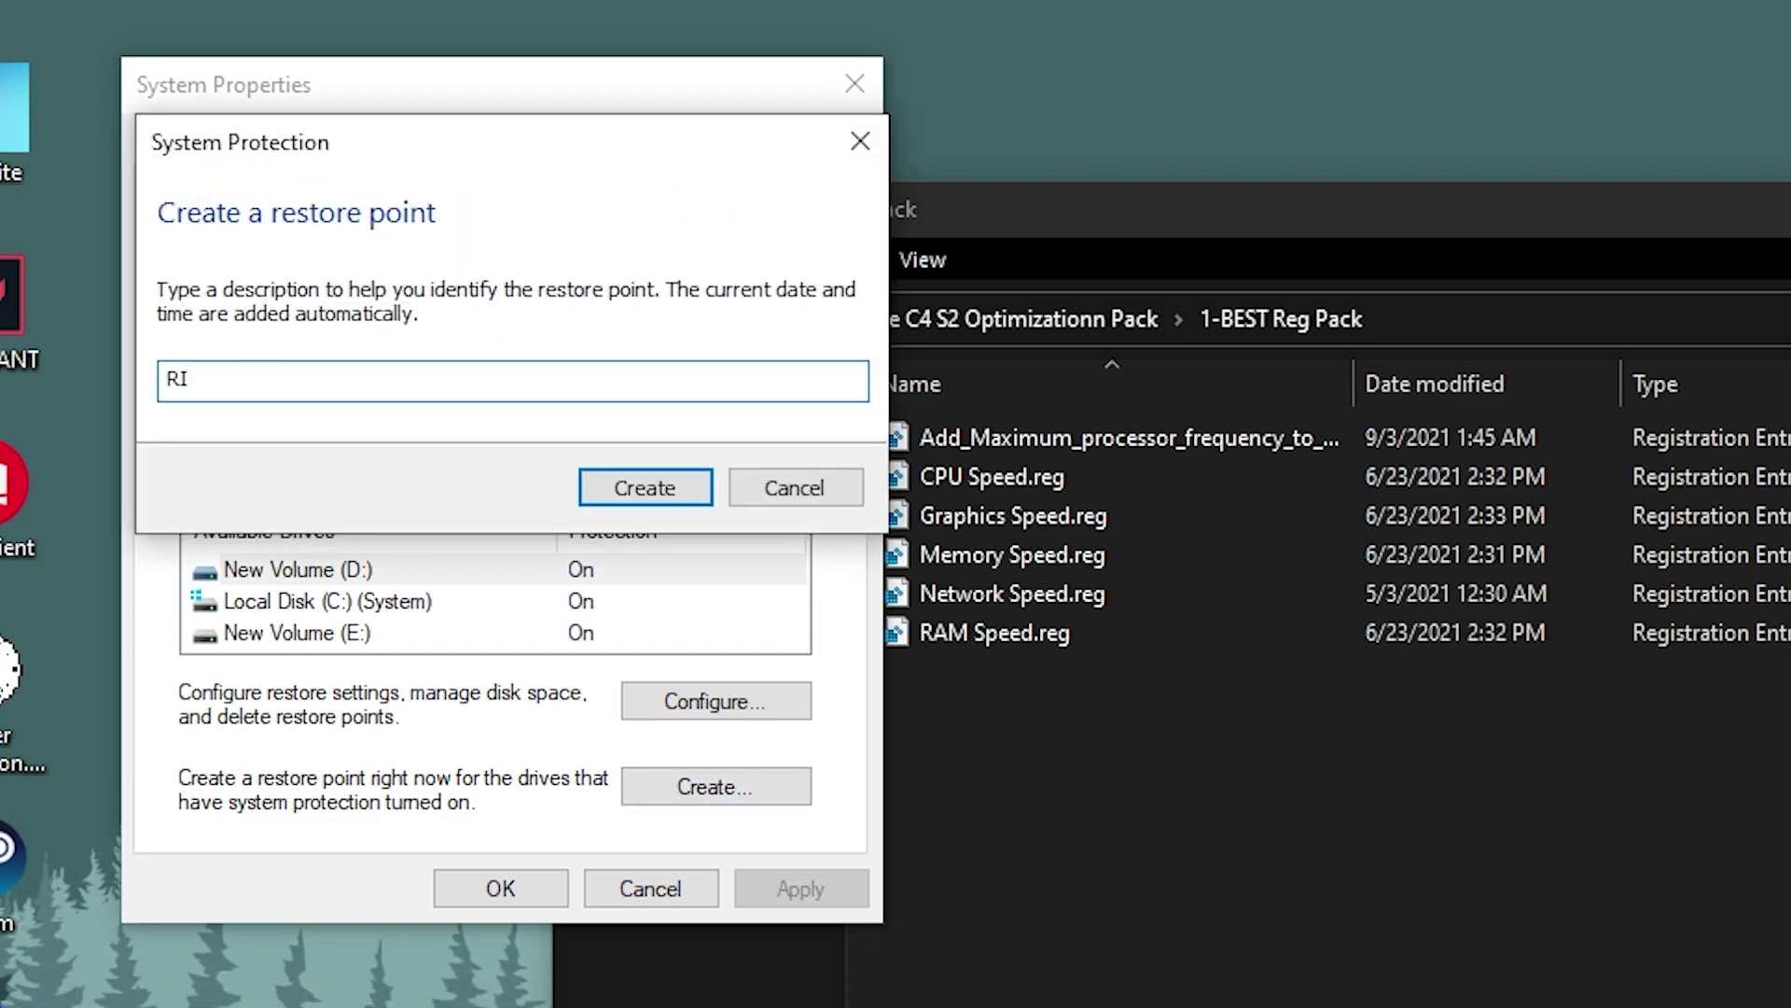
type("ER")
left_click(688, 493)
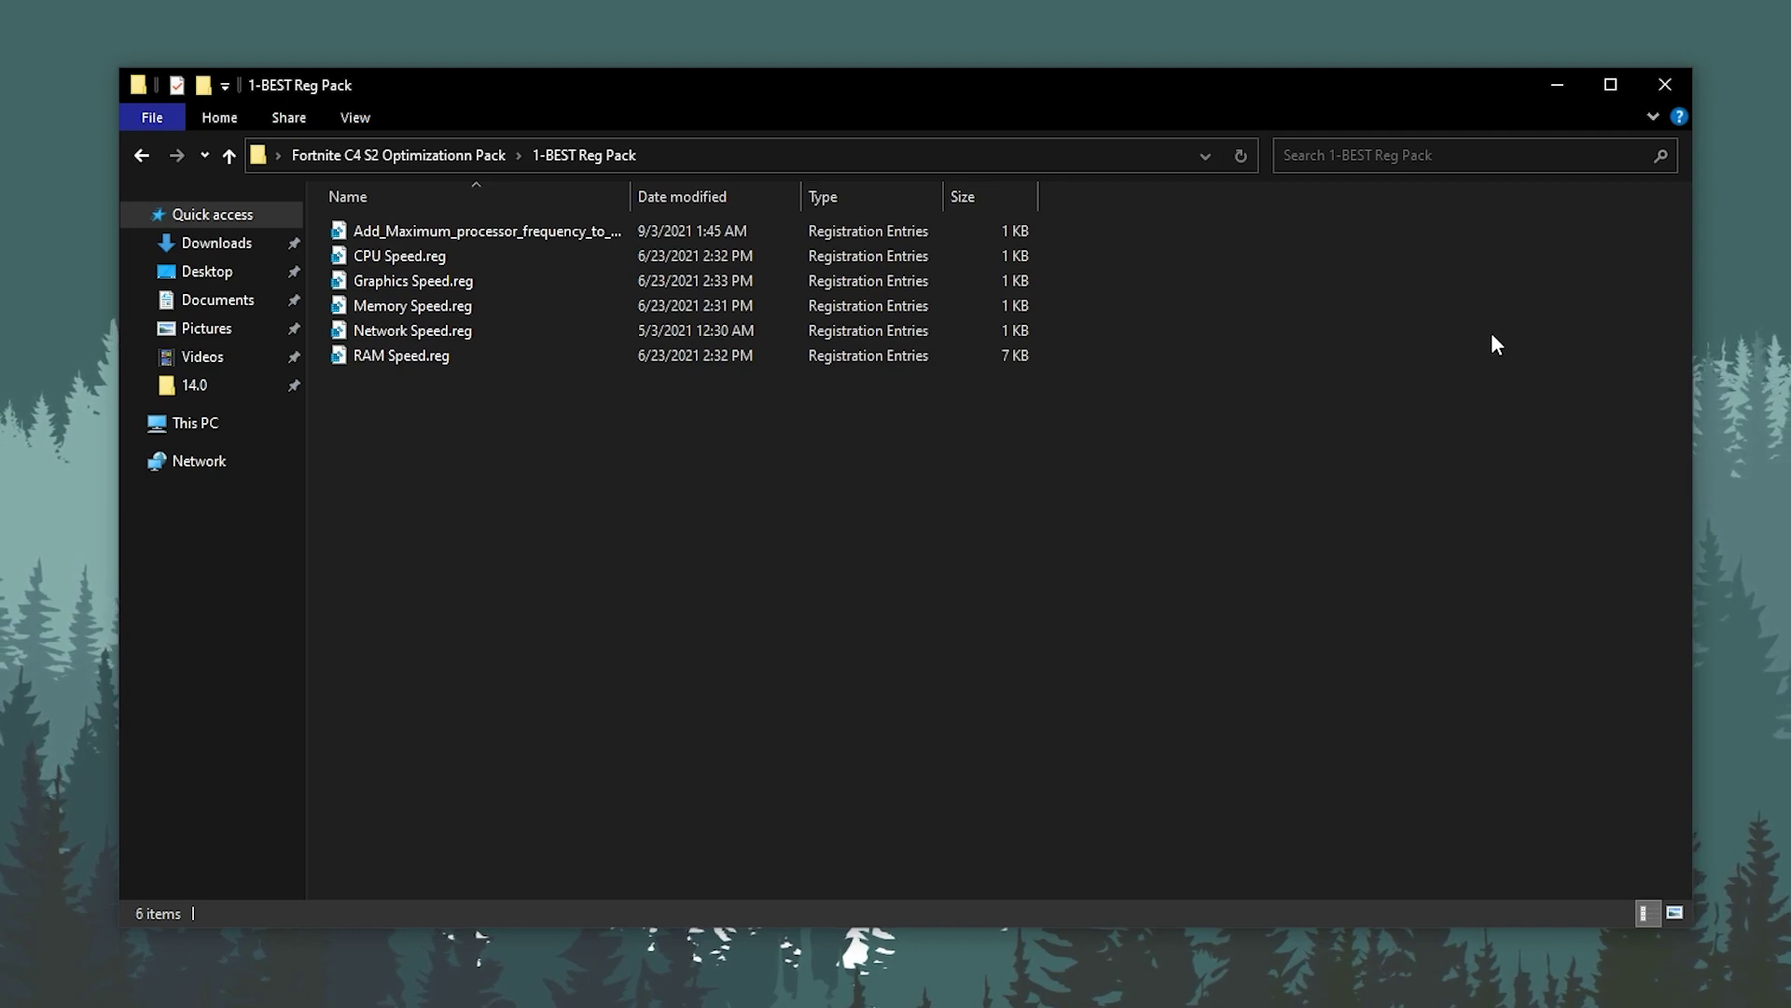
Step: Add the maximum processor frequency power option and CPU Speed.reg from the 1-BEST Reg Pack folder to the registry
double_click(415, 232)
left_click(1038, 531)
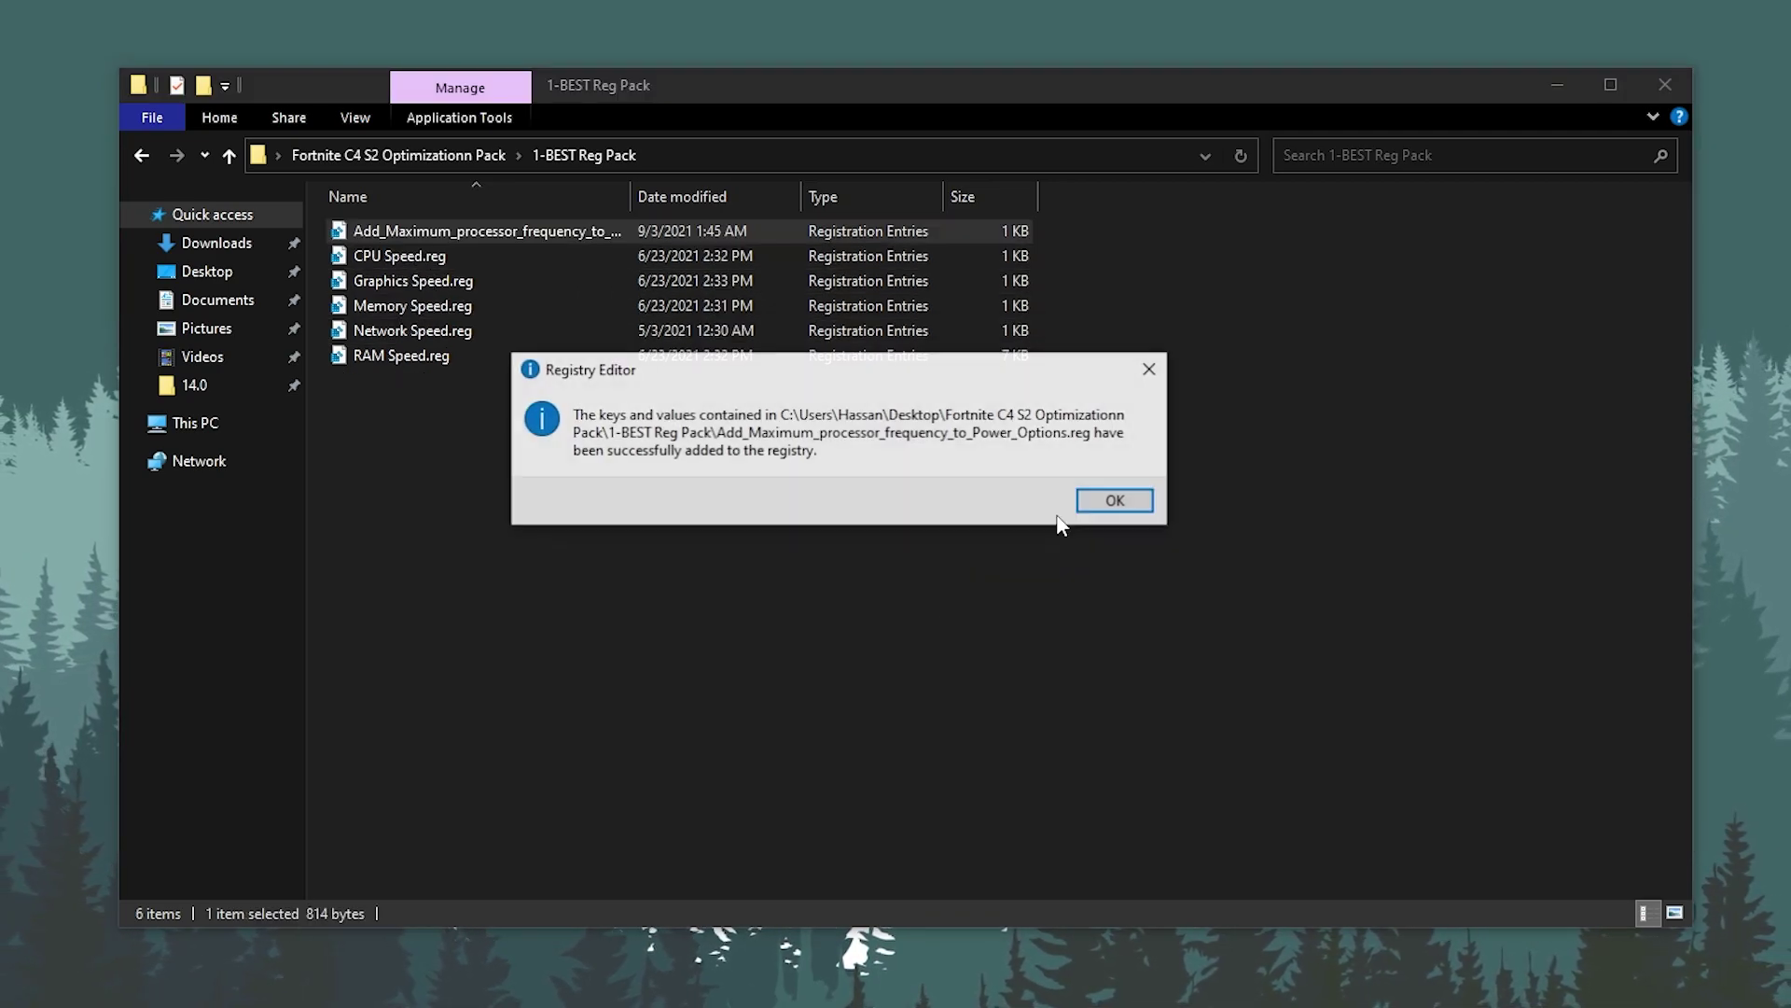
left_click(1099, 500)
double_click(787, 262)
left_click(1028, 528)
left_click(1111, 495)
Step: Add Graphics Speed.reg and Memory Speed.reg to the registry
double_click(413, 281)
left_click(1023, 528)
left_click(1111, 495)
double_click(439, 306)
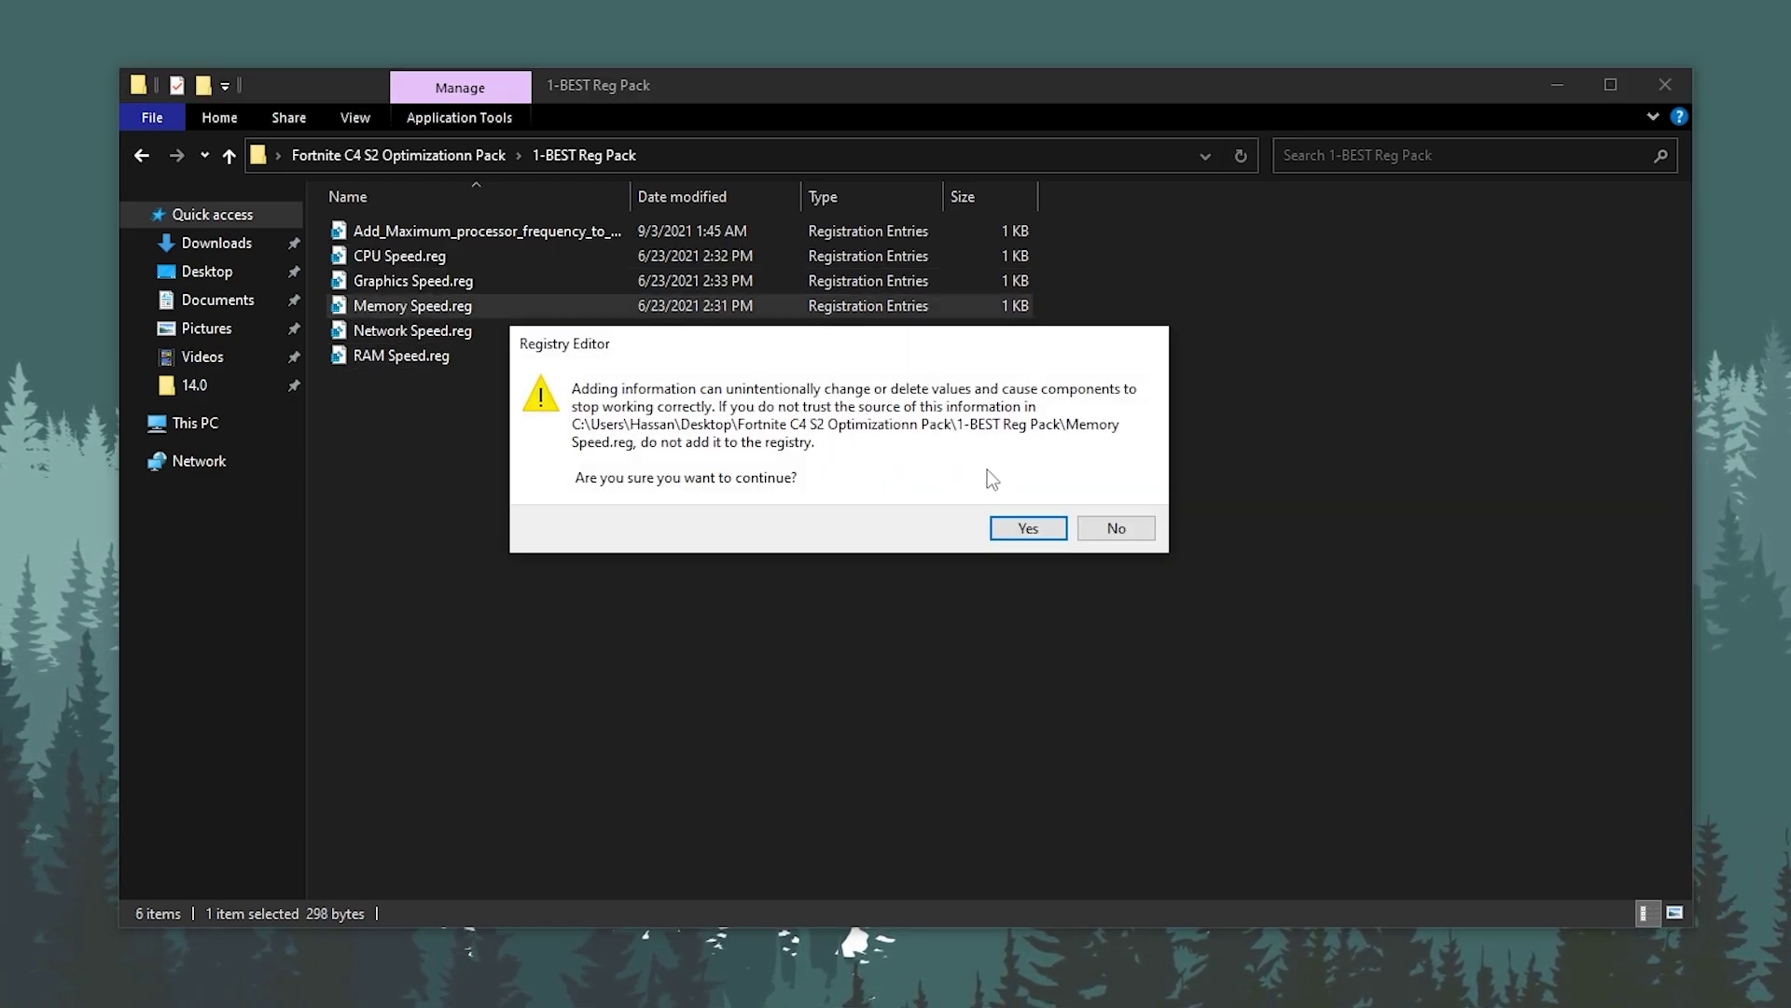
left_click(1018, 528)
left_click(1111, 496)
Step: Add Network Speed.reg and RAM Speed.reg to the registry
double_click(518, 330)
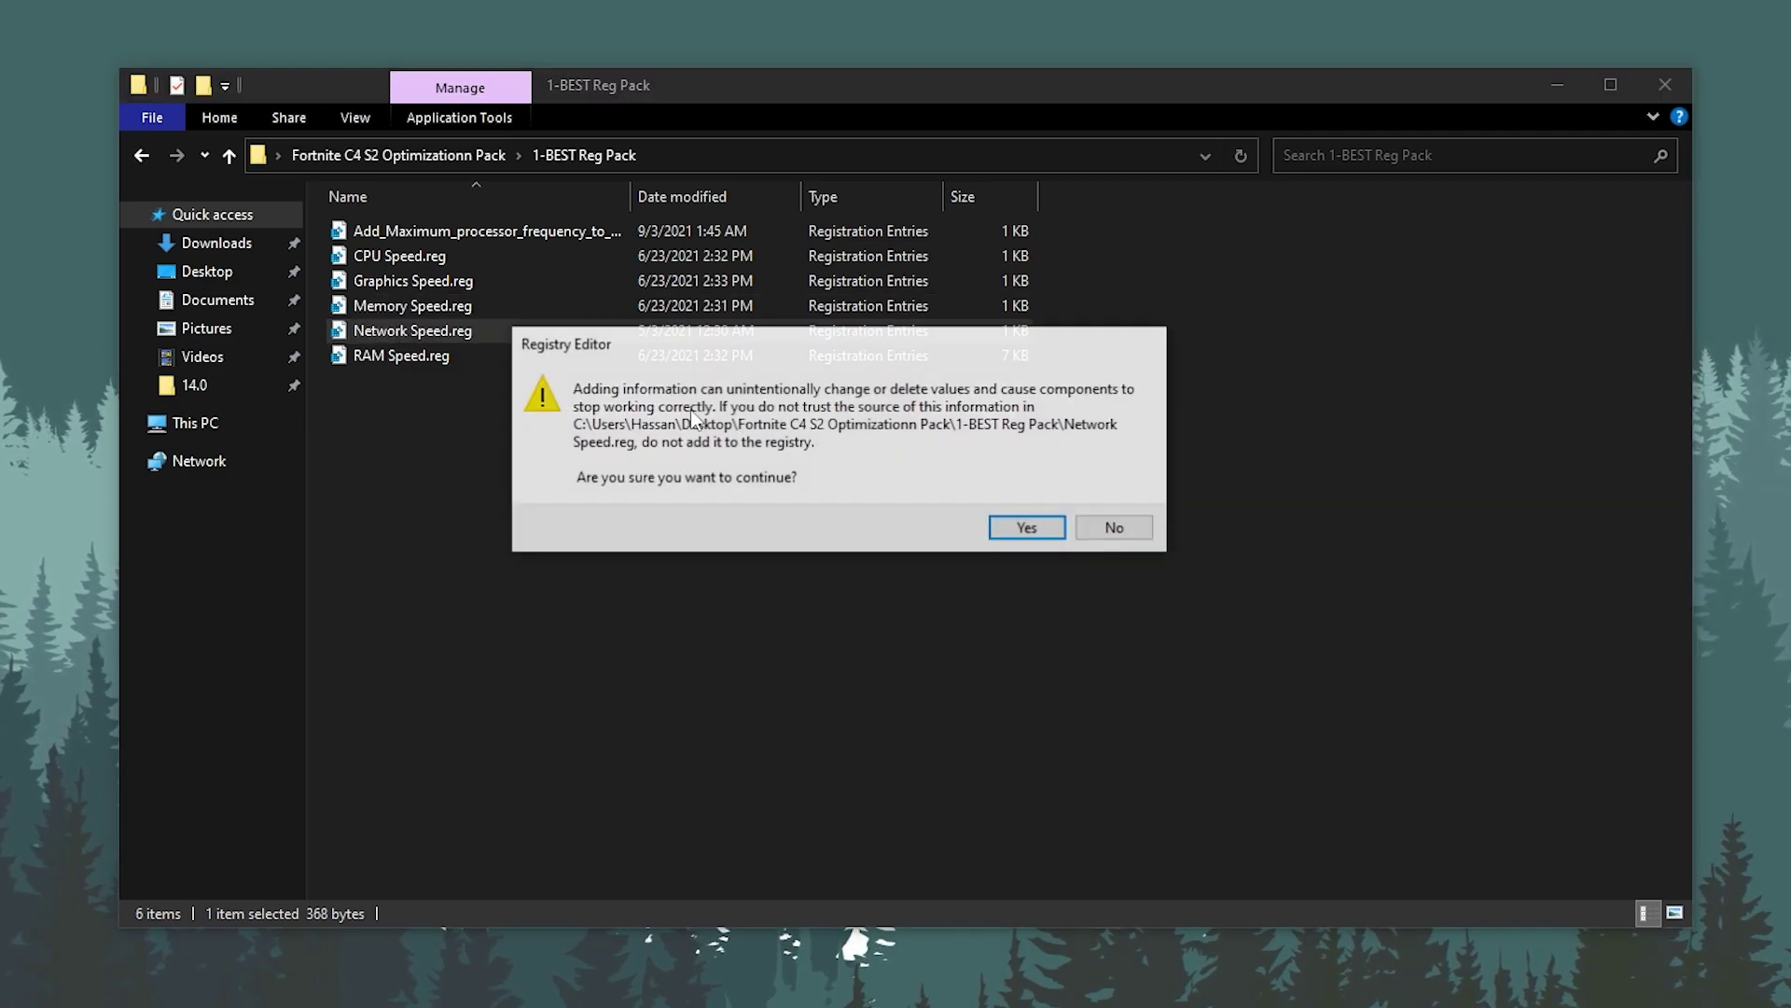
left_click(1026, 528)
left_click(1112, 492)
double_click(591, 358)
left_click(1026, 528)
left_click(1111, 494)
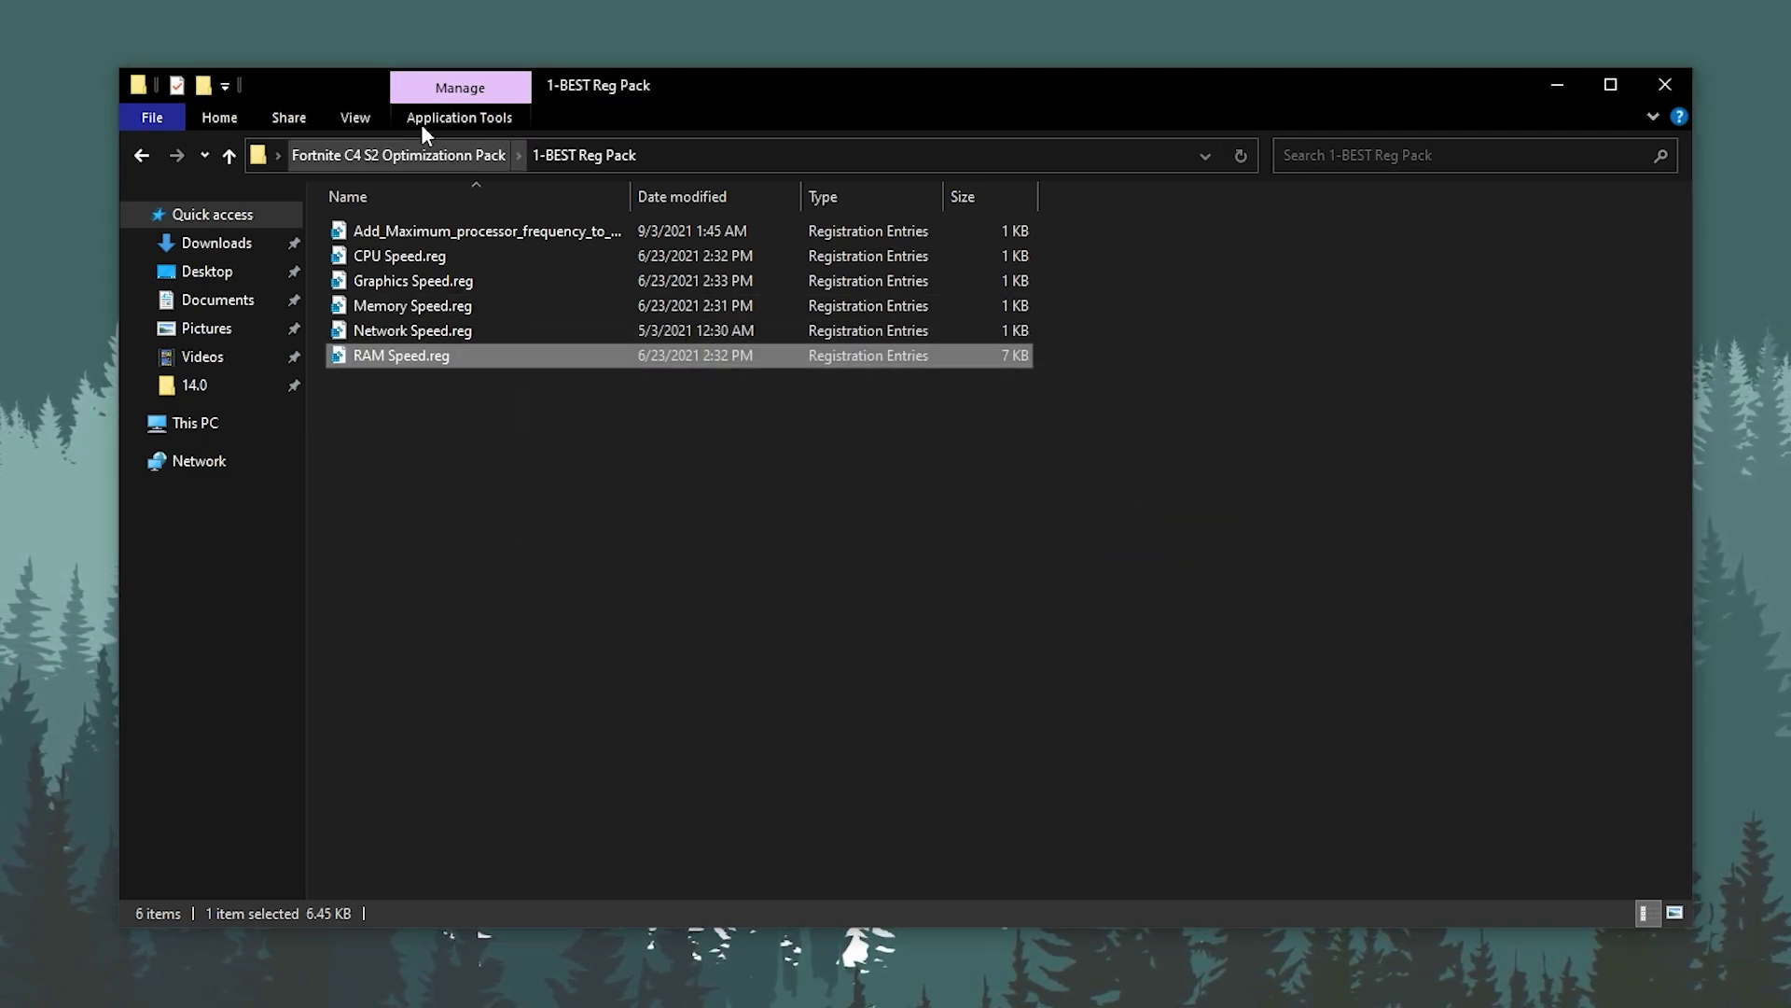
Step: Run BCDEdit Tweaks.cmd and Disable GameBarPresenceWriter.bat from the pack's 2-Windows Commands folder
left_click(396, 156)
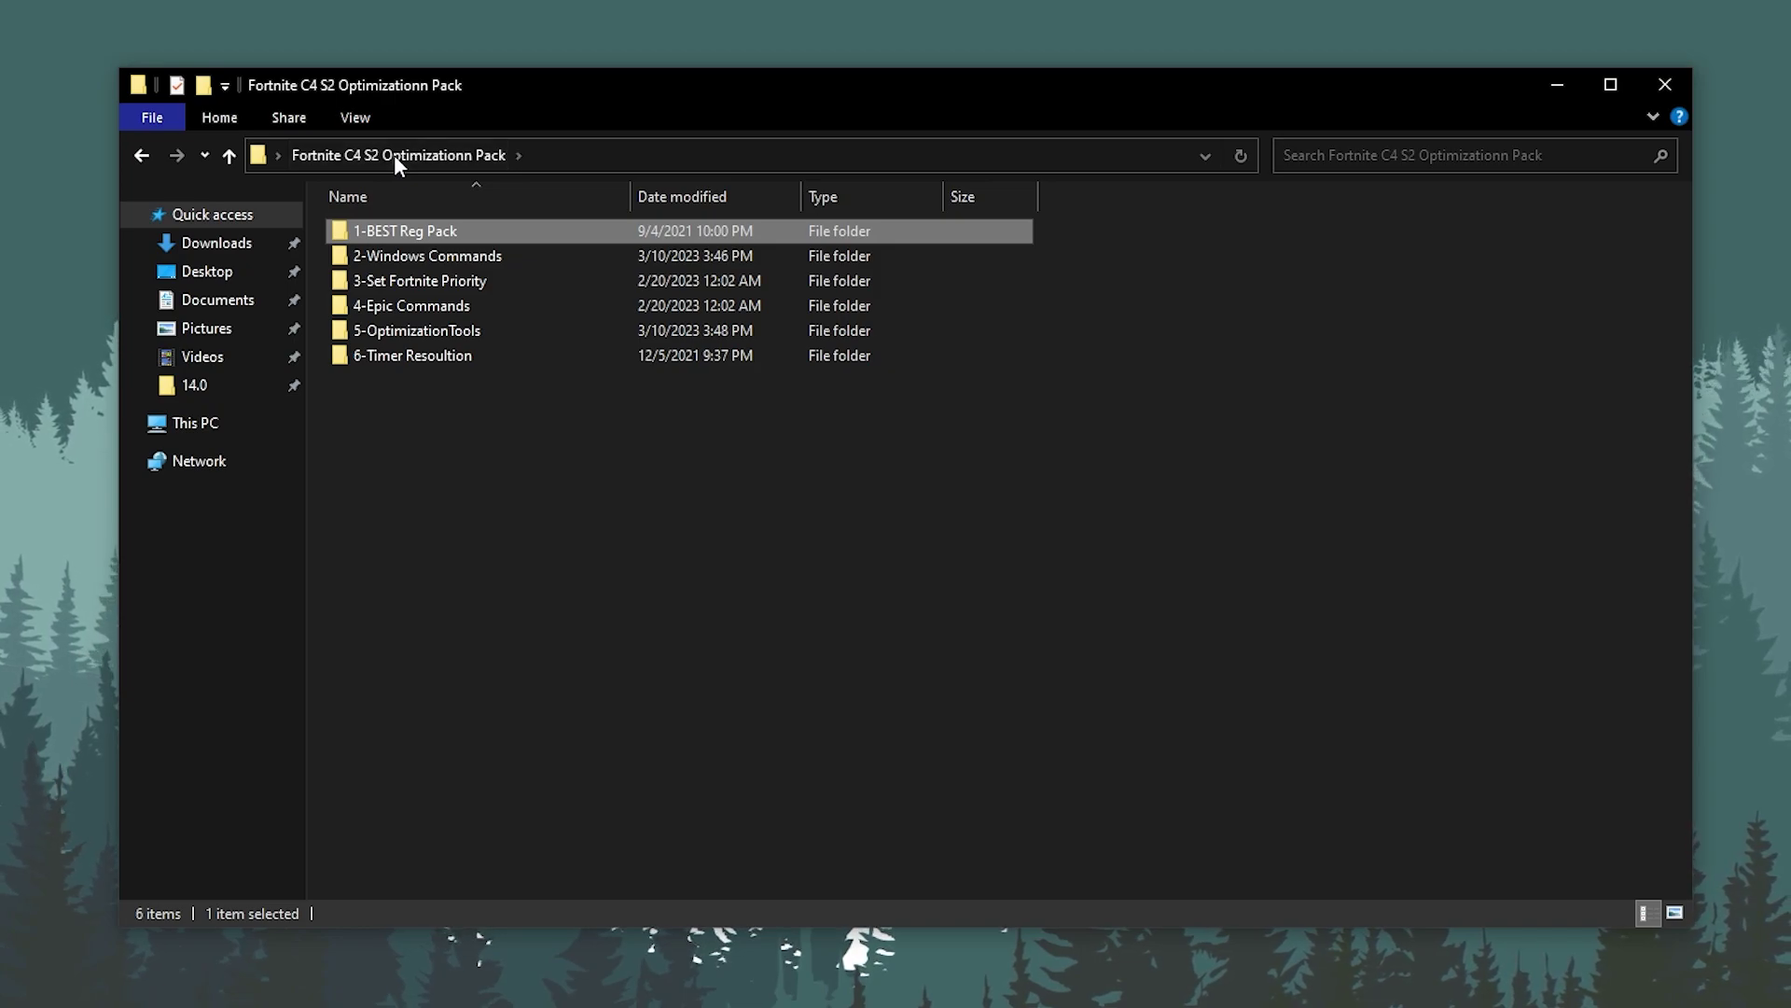
double_click(450, 254)
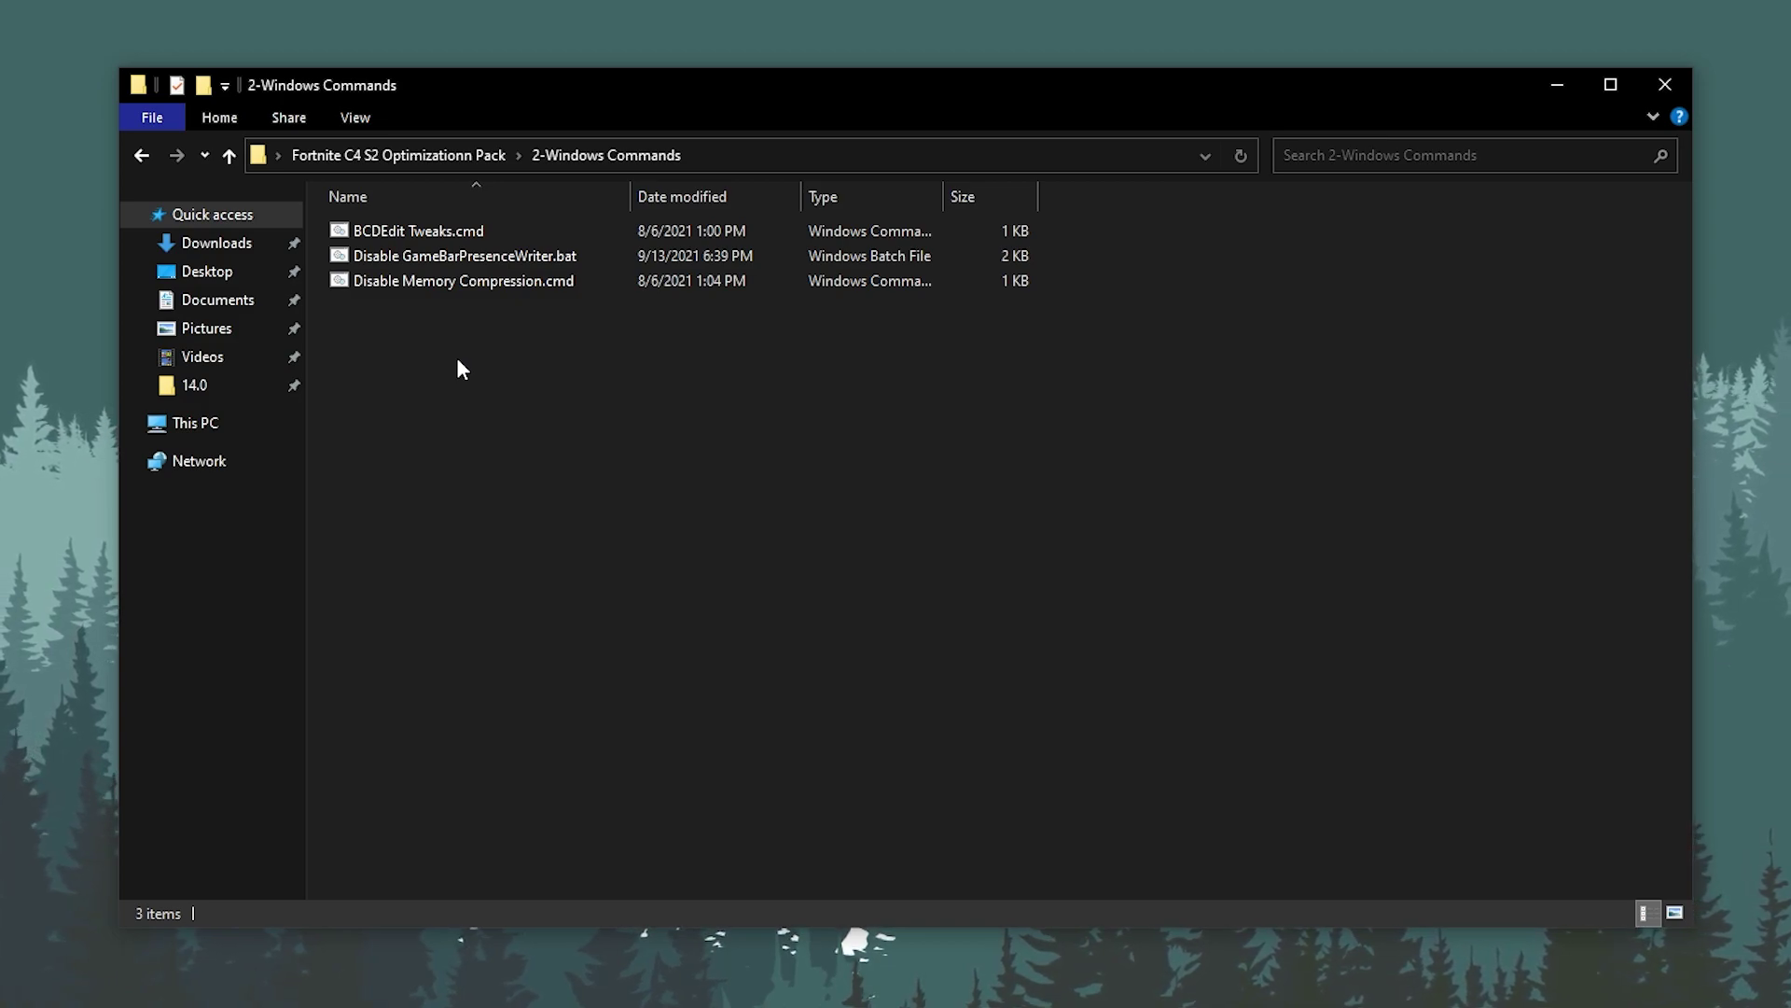
double_click(372, 230)
key("Return")
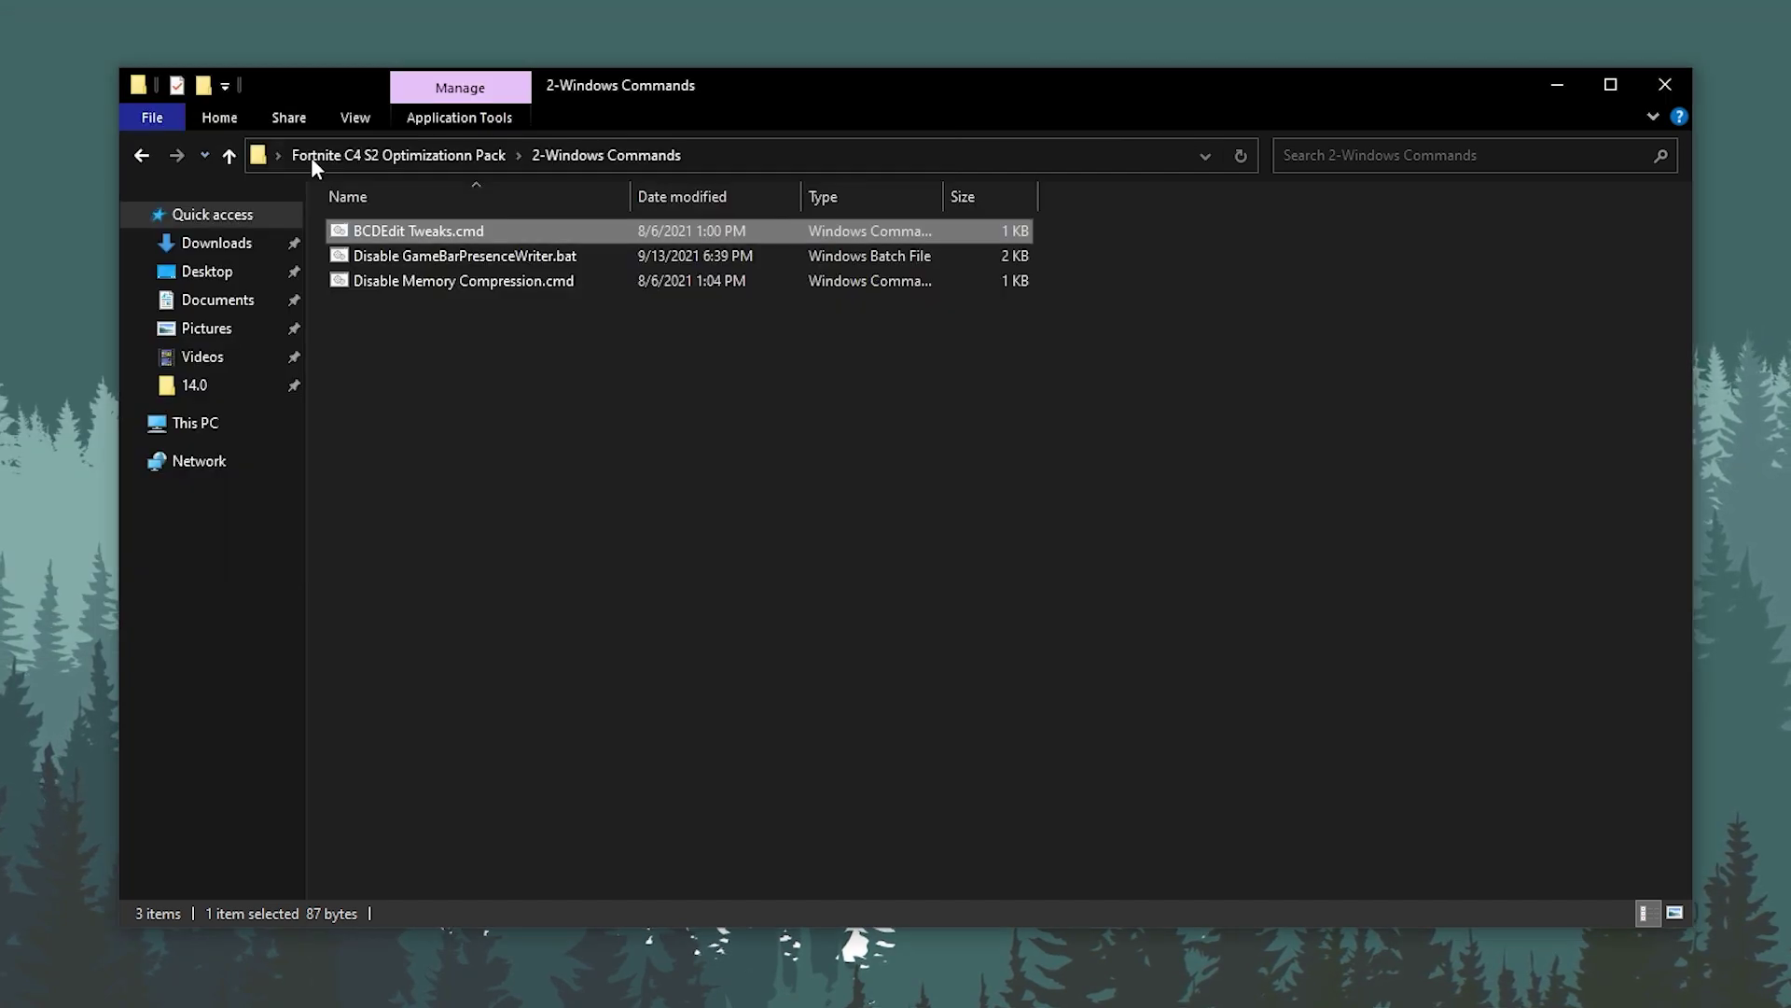
double_click(384, 259)
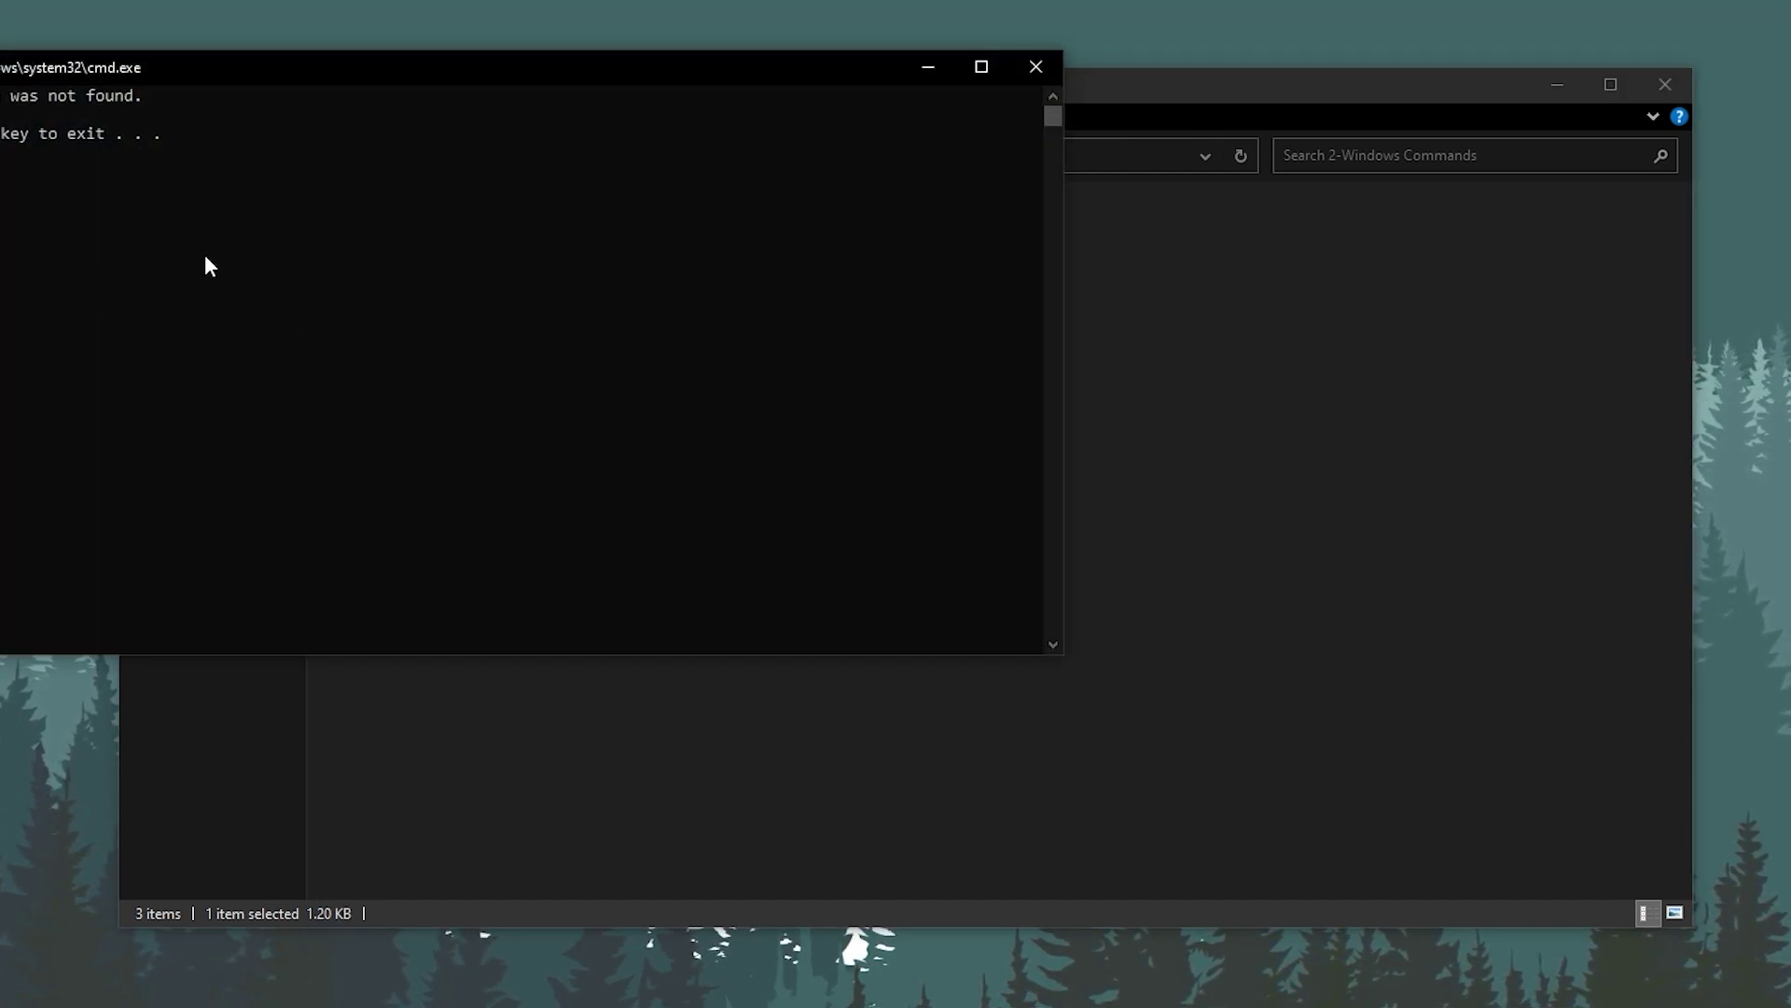
key("Return")
Step: Run Disable Memory Compression.cmd once normally and once as administrator, closing each command window
double_click(438, 281)
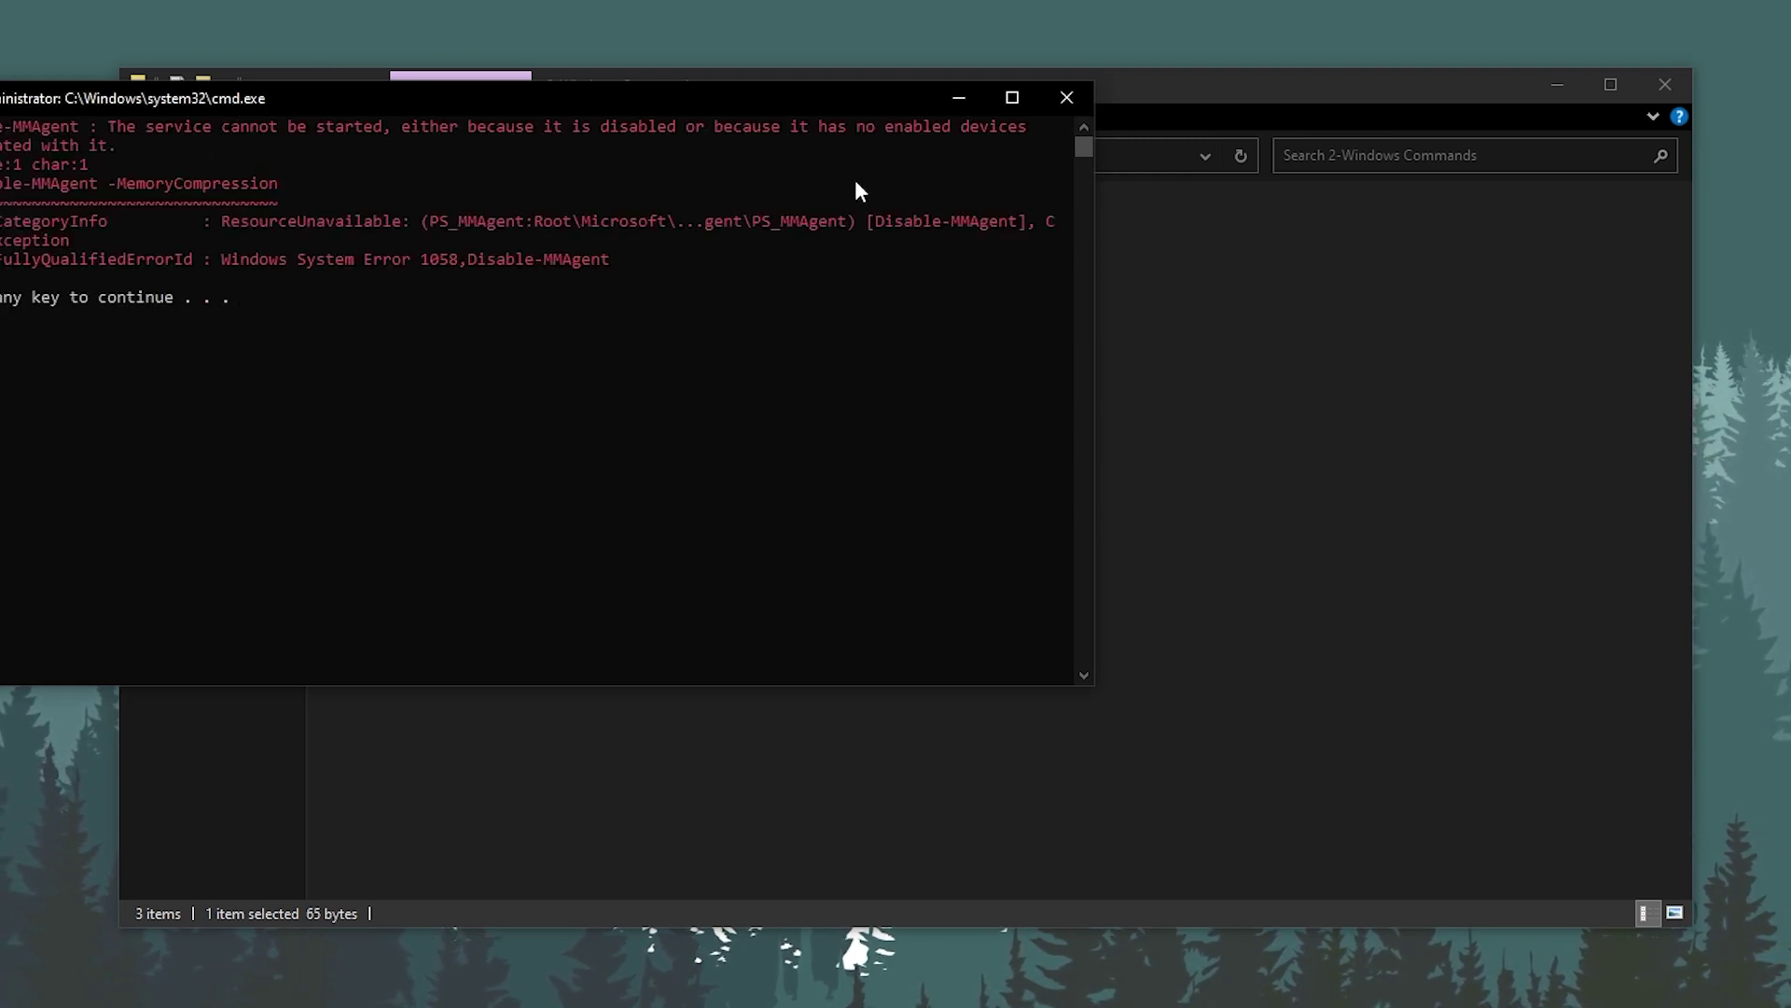
left_click(1060, 93)
right_click(459, 281)
left_click(526, 376)
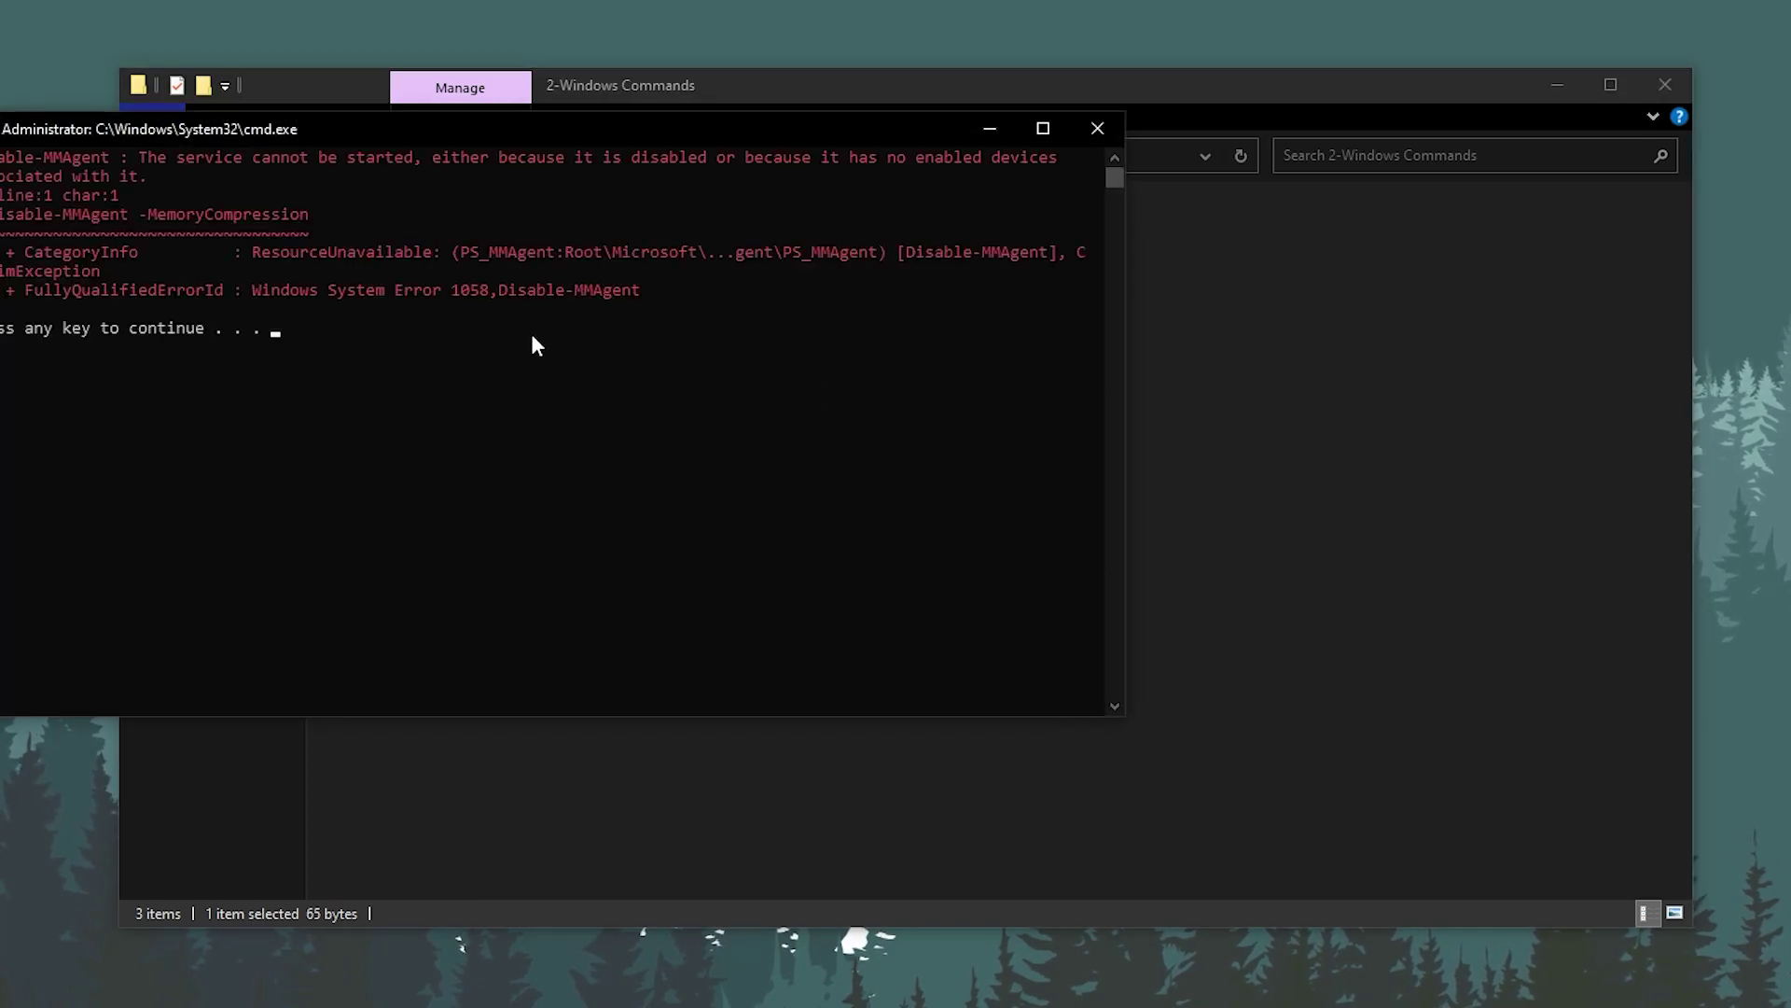
key("Return")
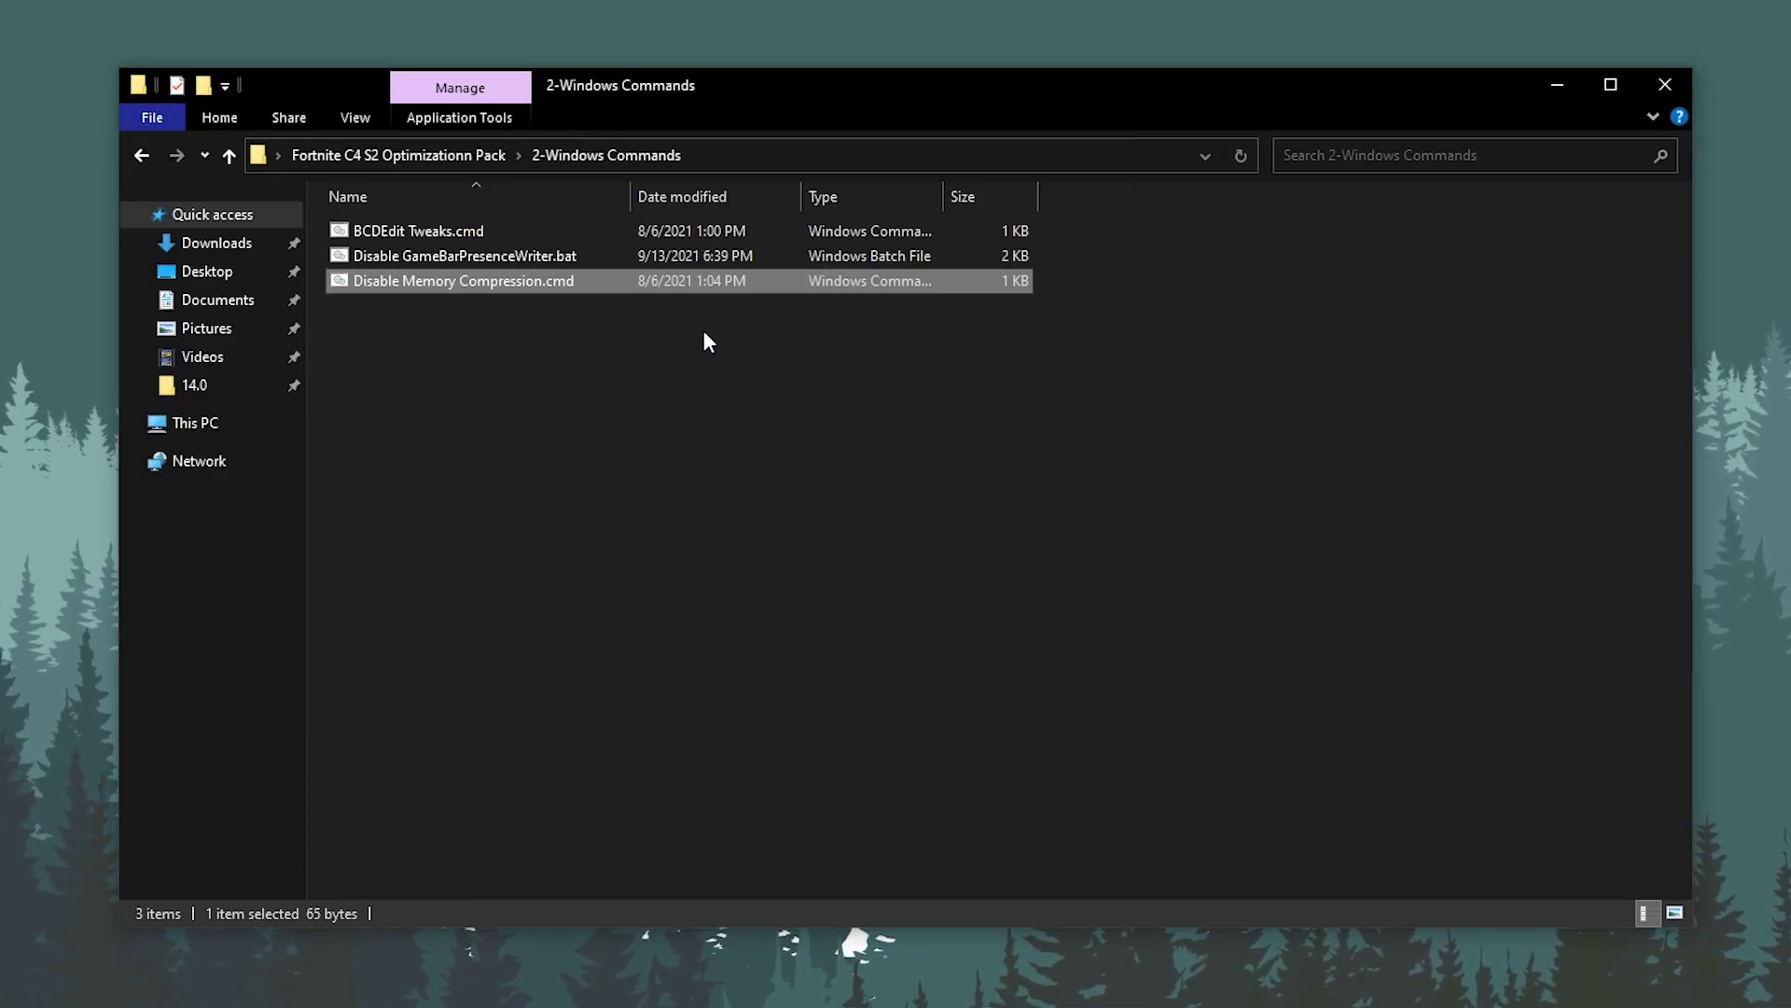
Step: Add Fortnite High Priority.reg from the pack's 3-Set Fortnite Priority folder to the registry
left_click(478, 158)
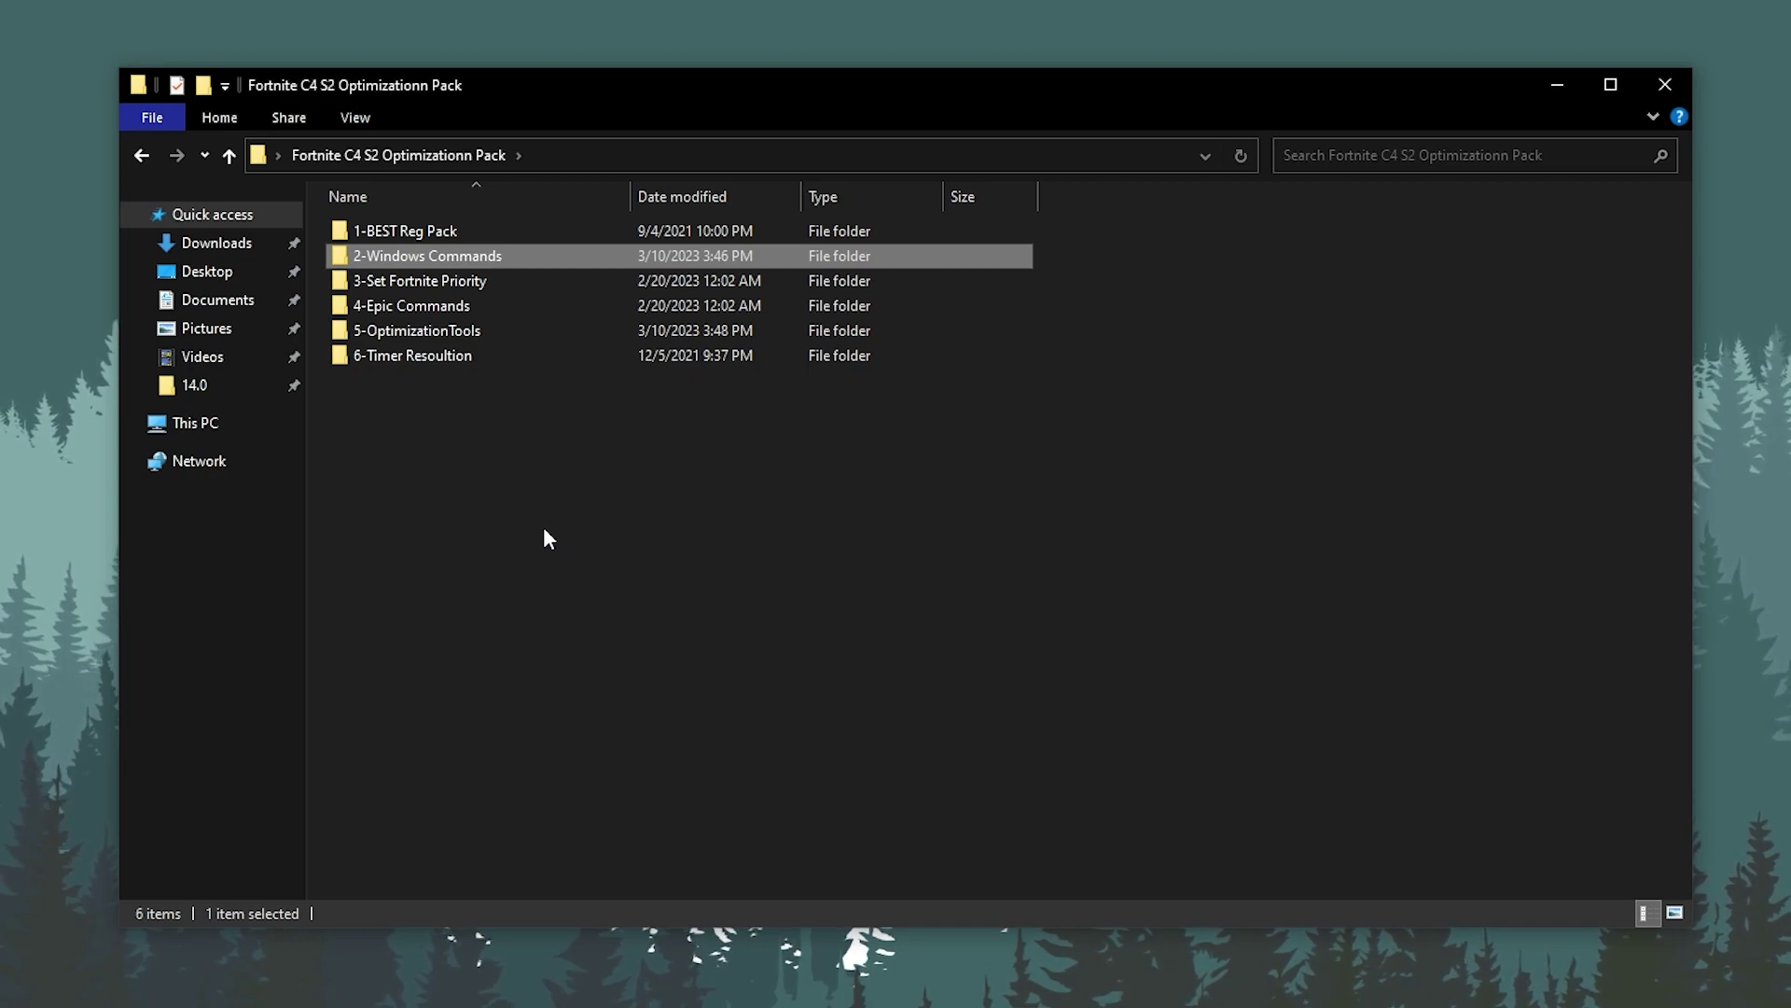
double_click(448, 281)
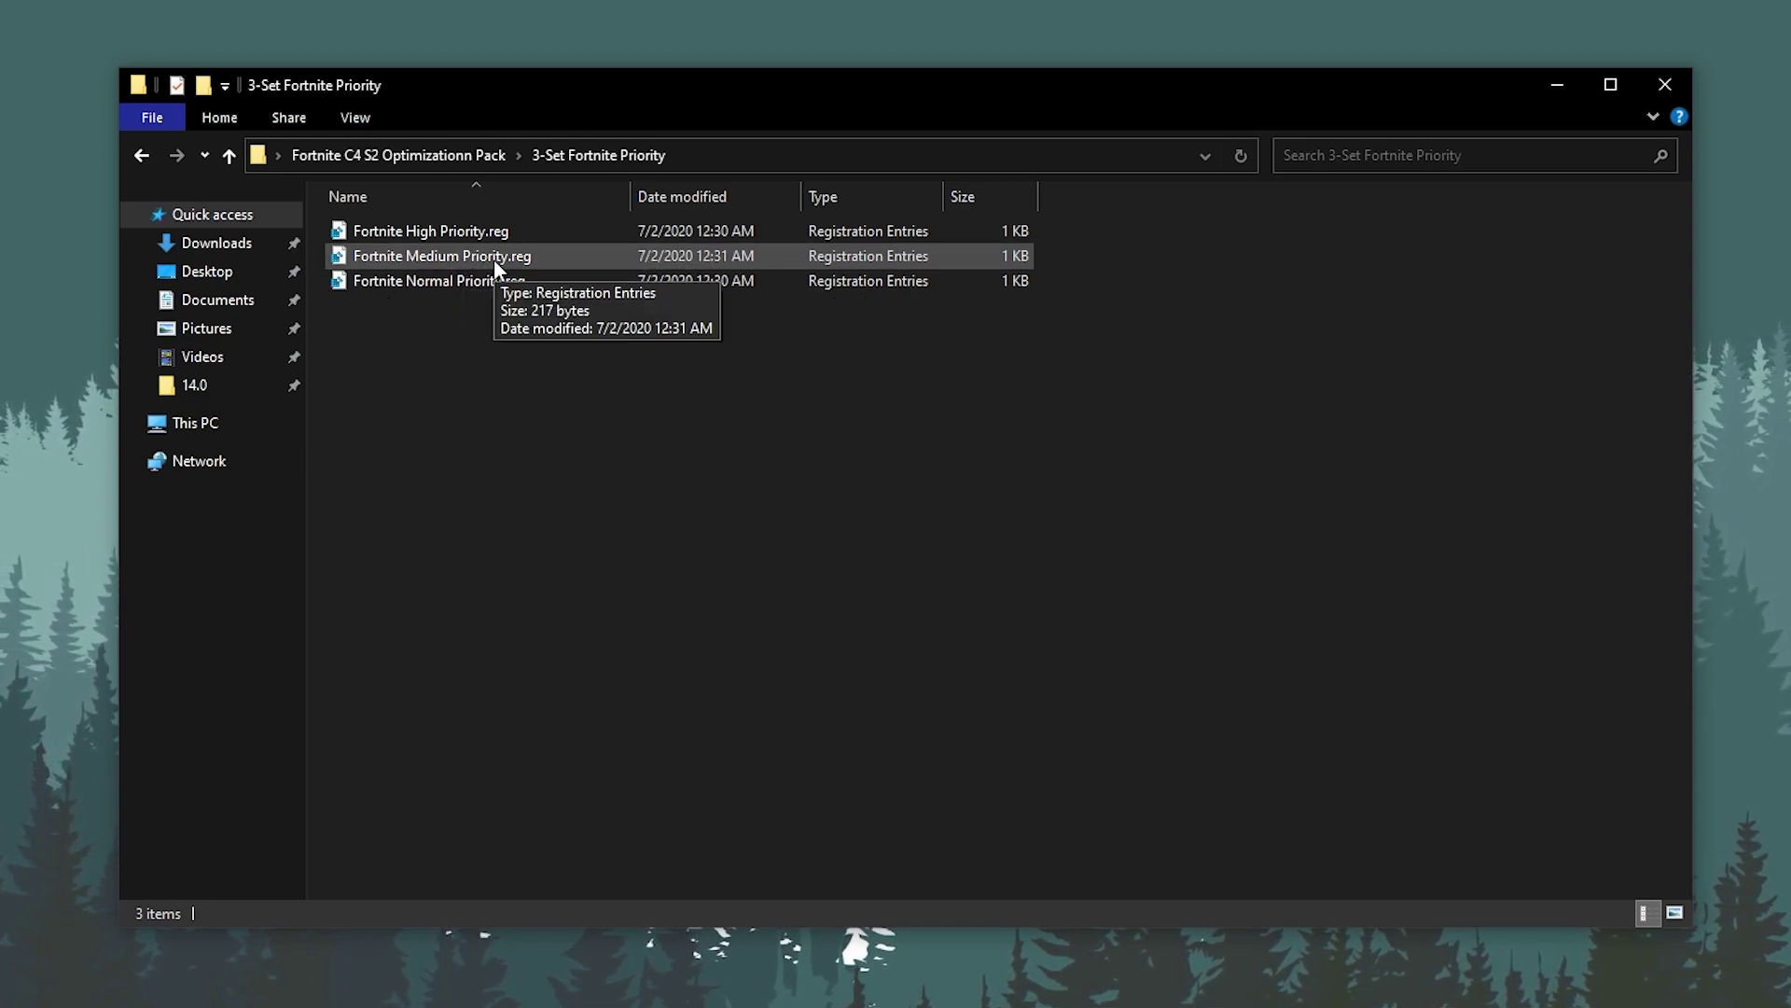
double_click(464, 233)
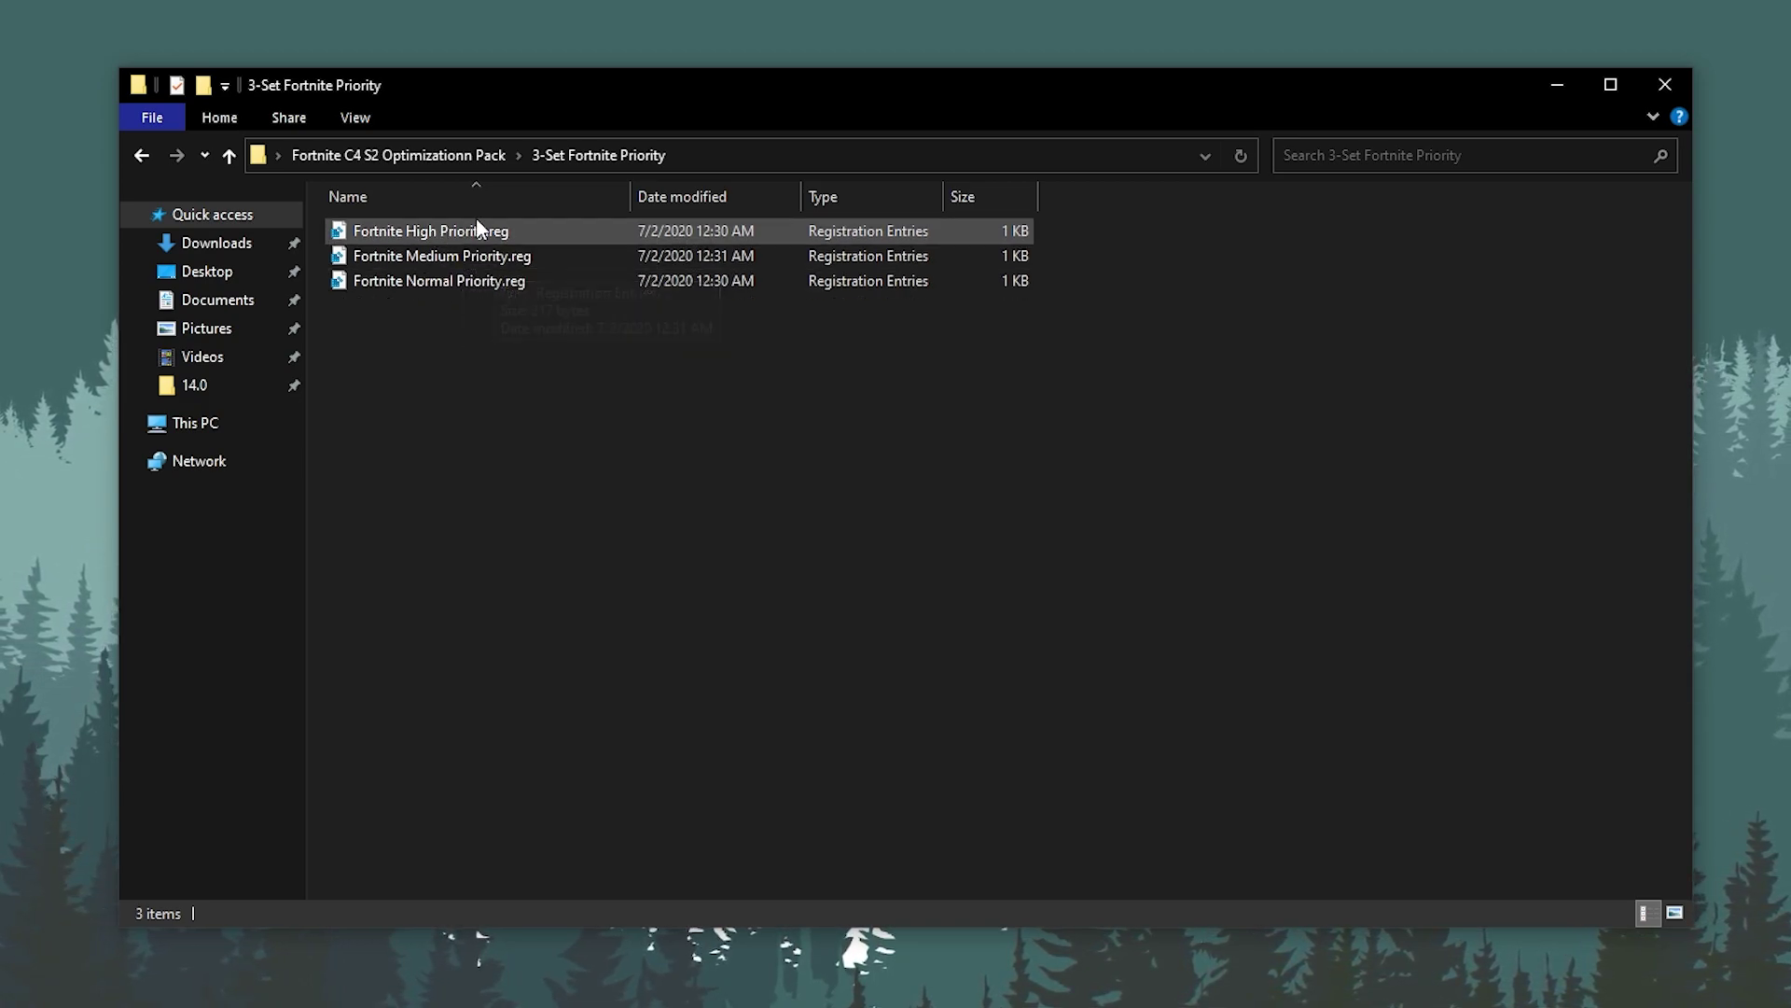
left_click(1018, 528)
left_click(1115, 500)
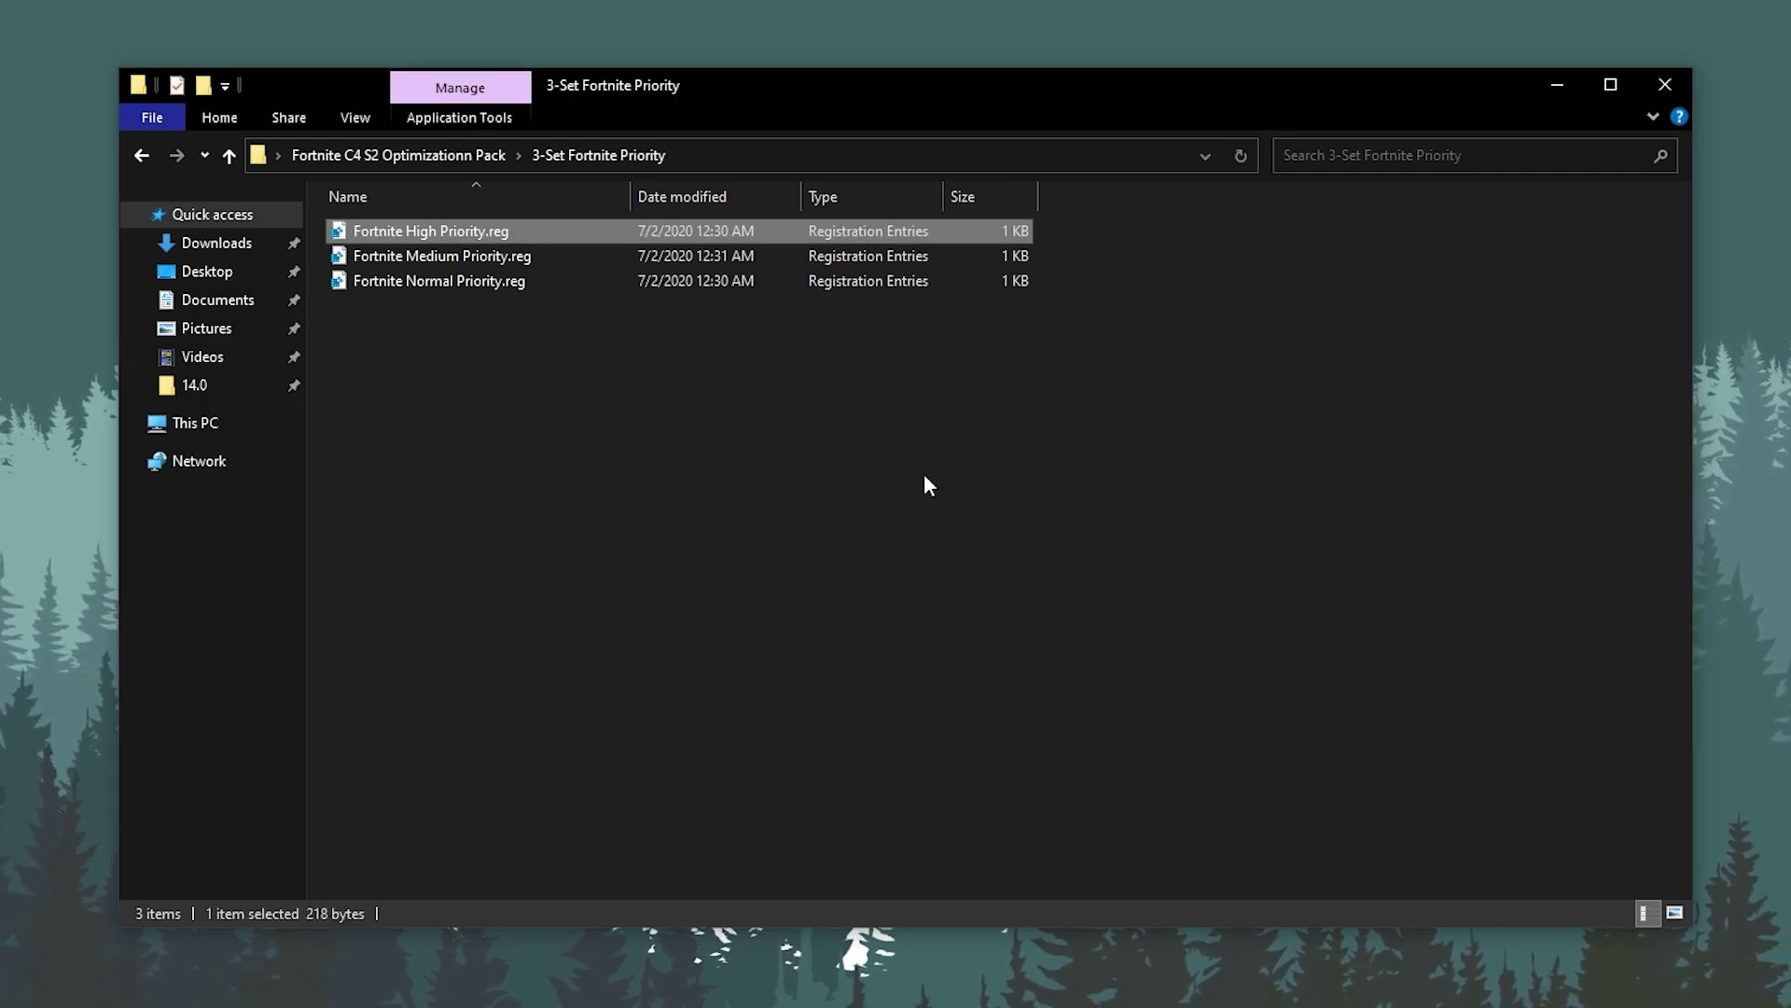
Step: Open Command.txt in the pack's 4-Epic Commands folder and copy all of its launch arguments
left_click(385, 154)
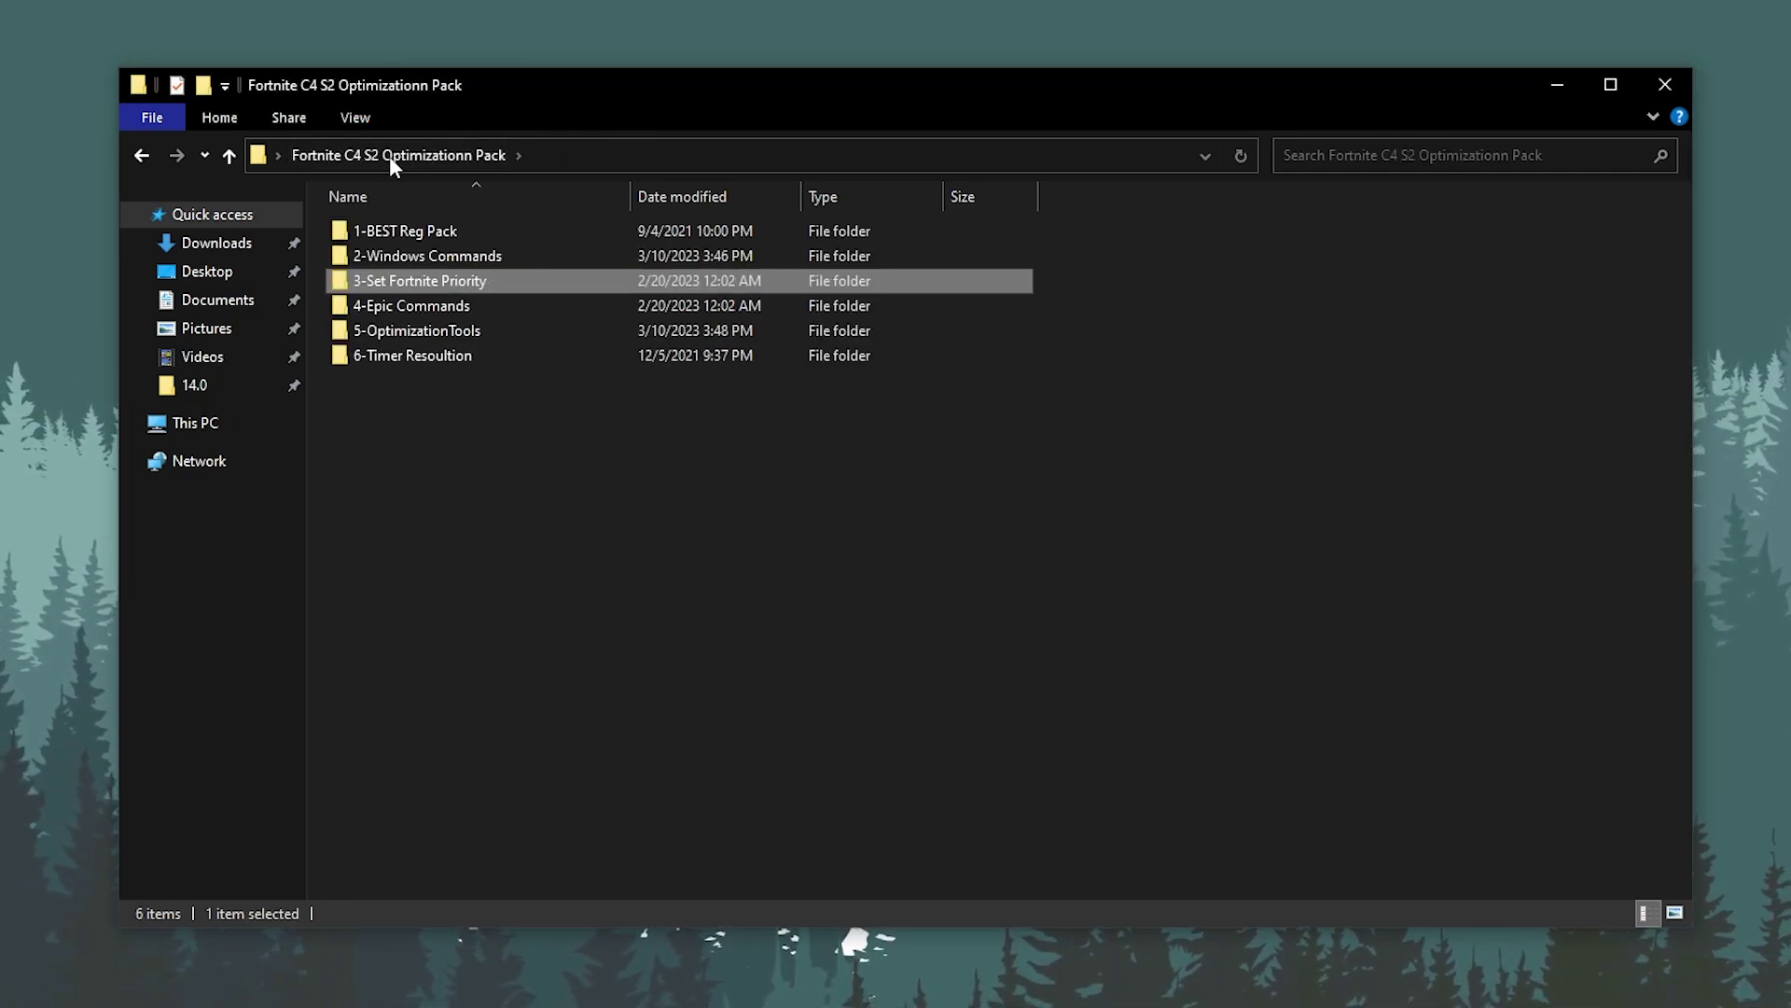
double_click(455, 311)
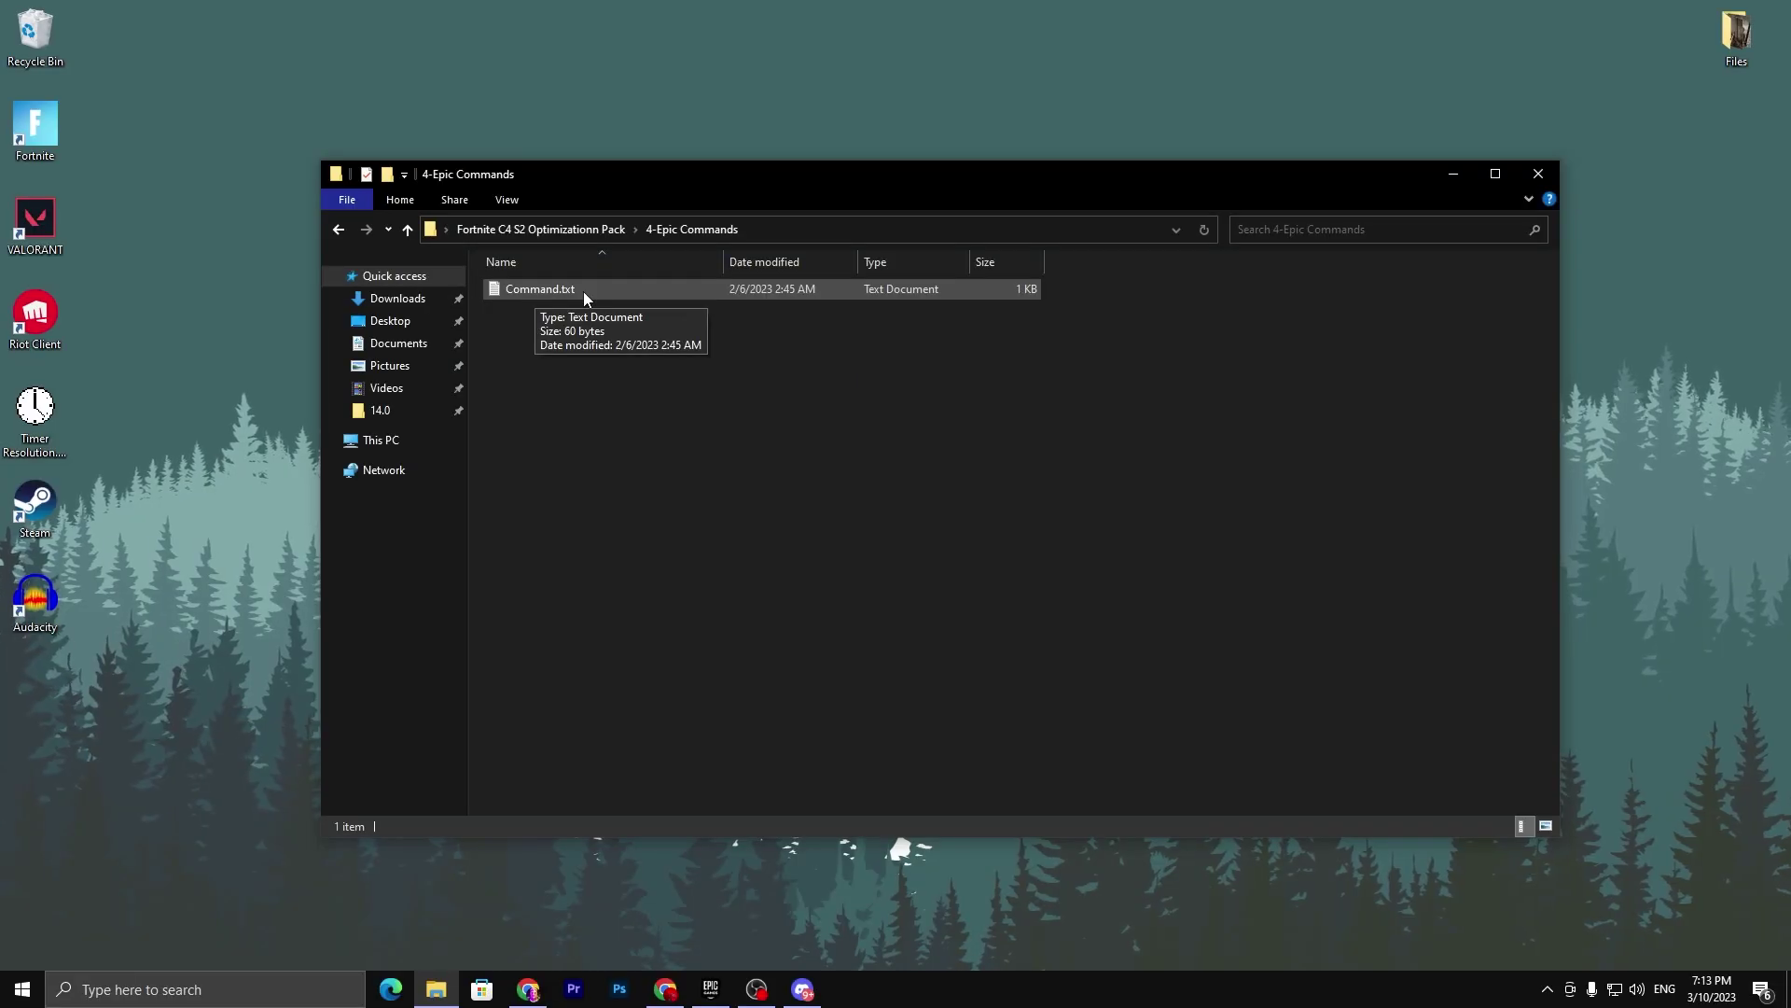
double_click(390, 232)
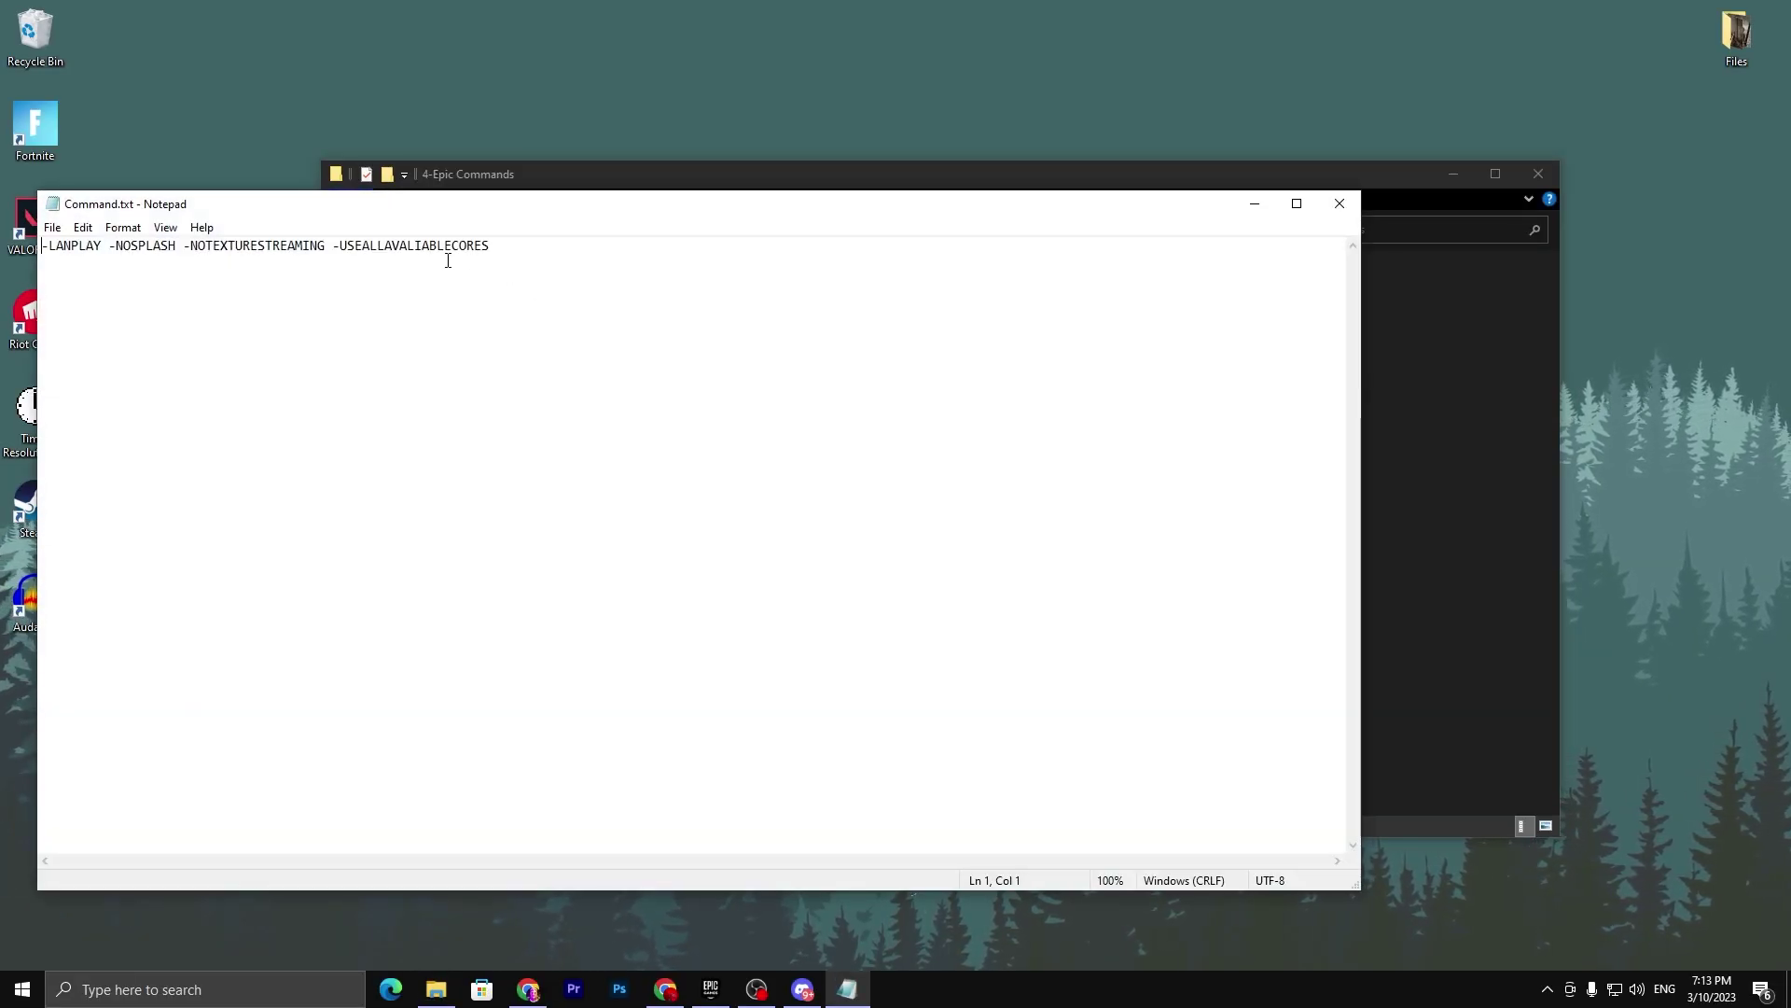
key("ctrl+a")
key("ctrl+c")
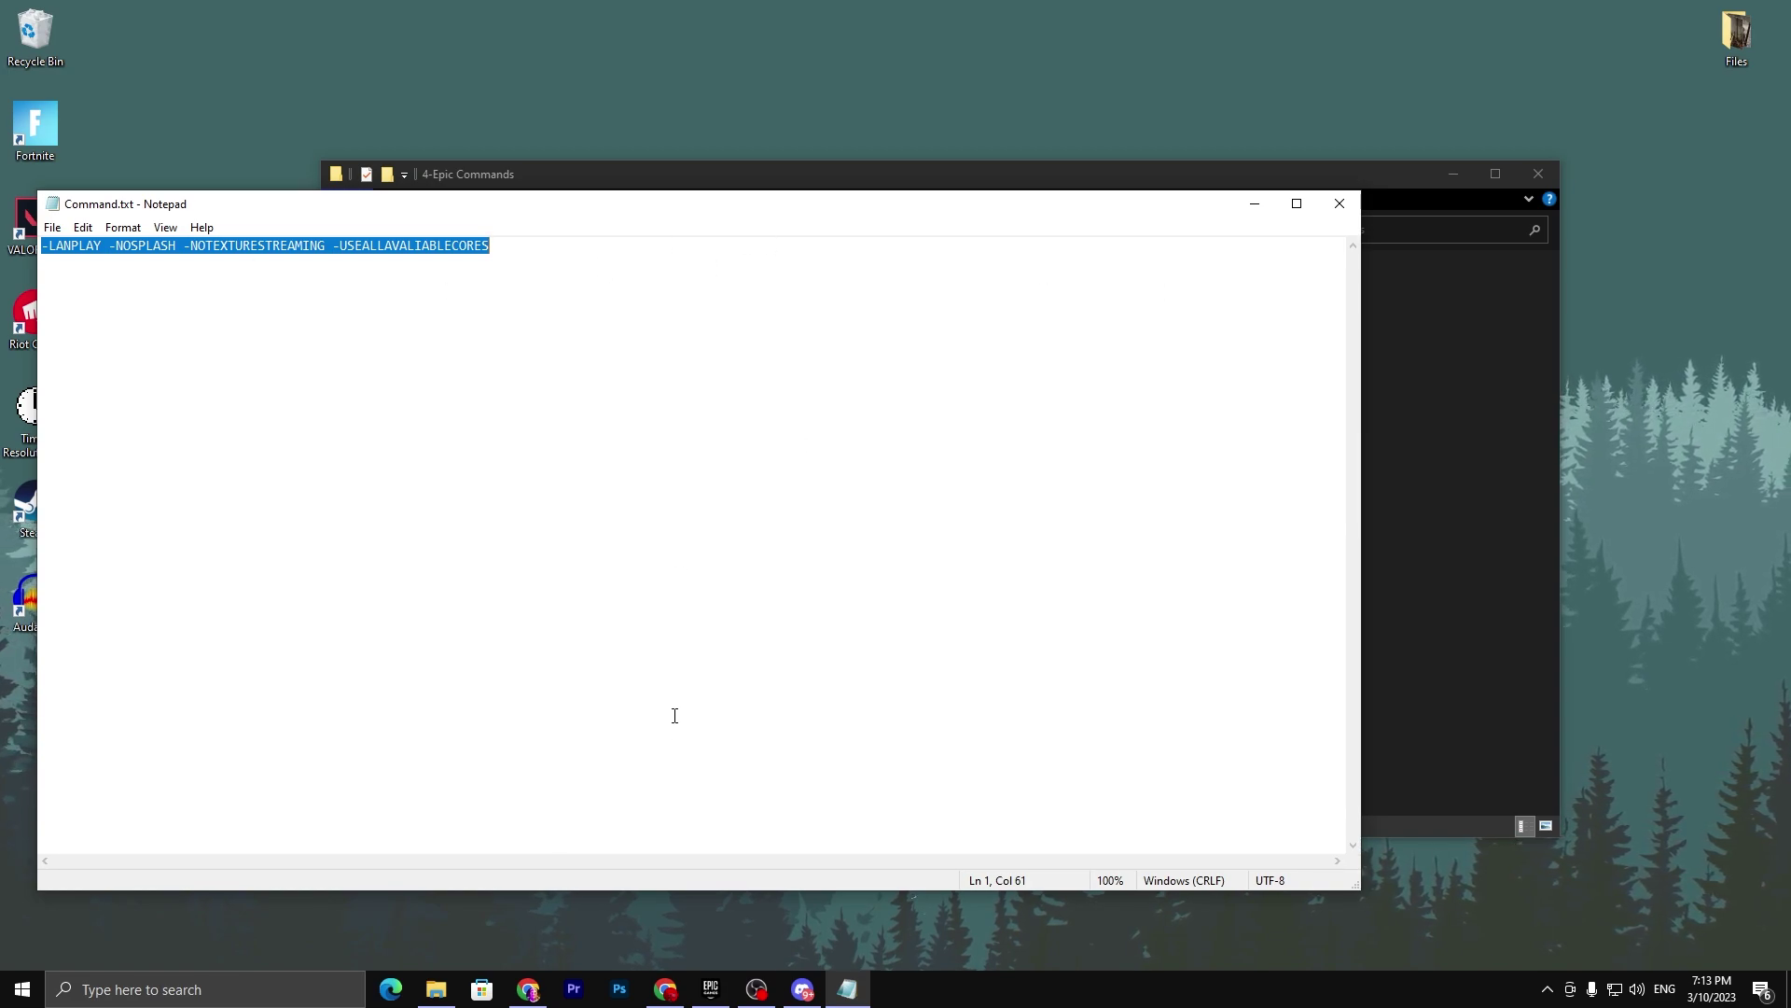
Step: Switch to the Epic Games Launcher and expand the Fortnite options under Manage Games in its settings
left_click(729, 994)
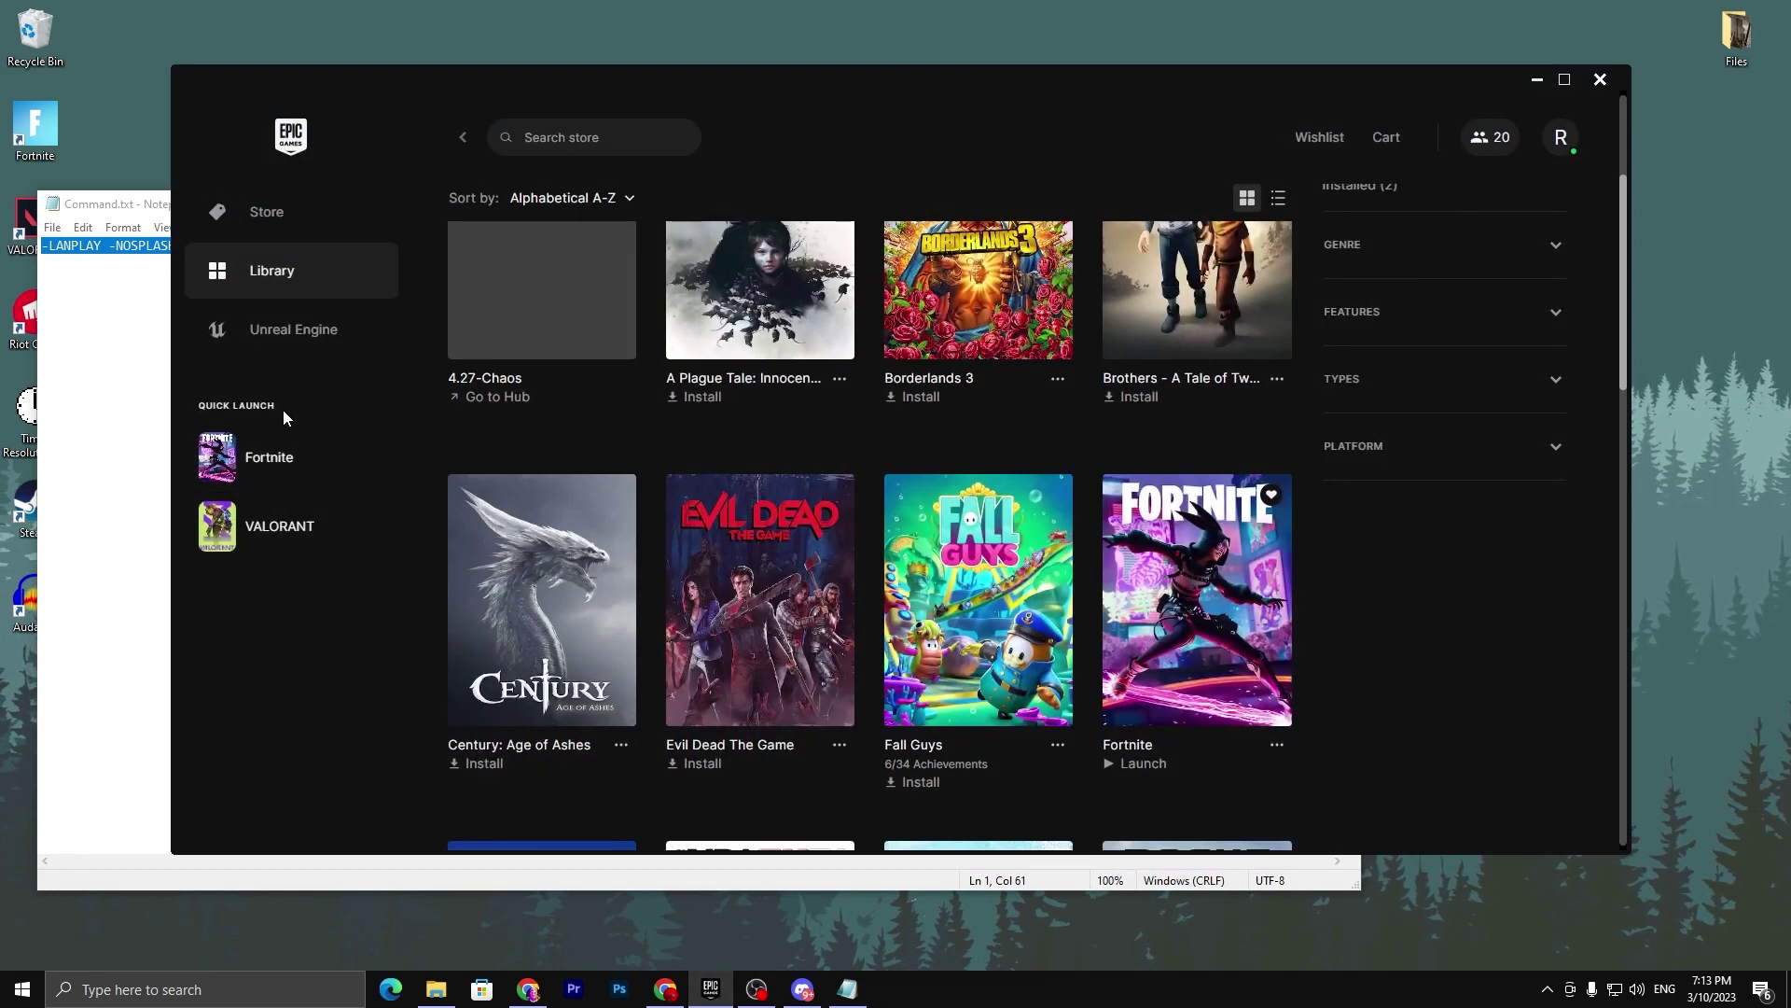
left_click(1561, 138)
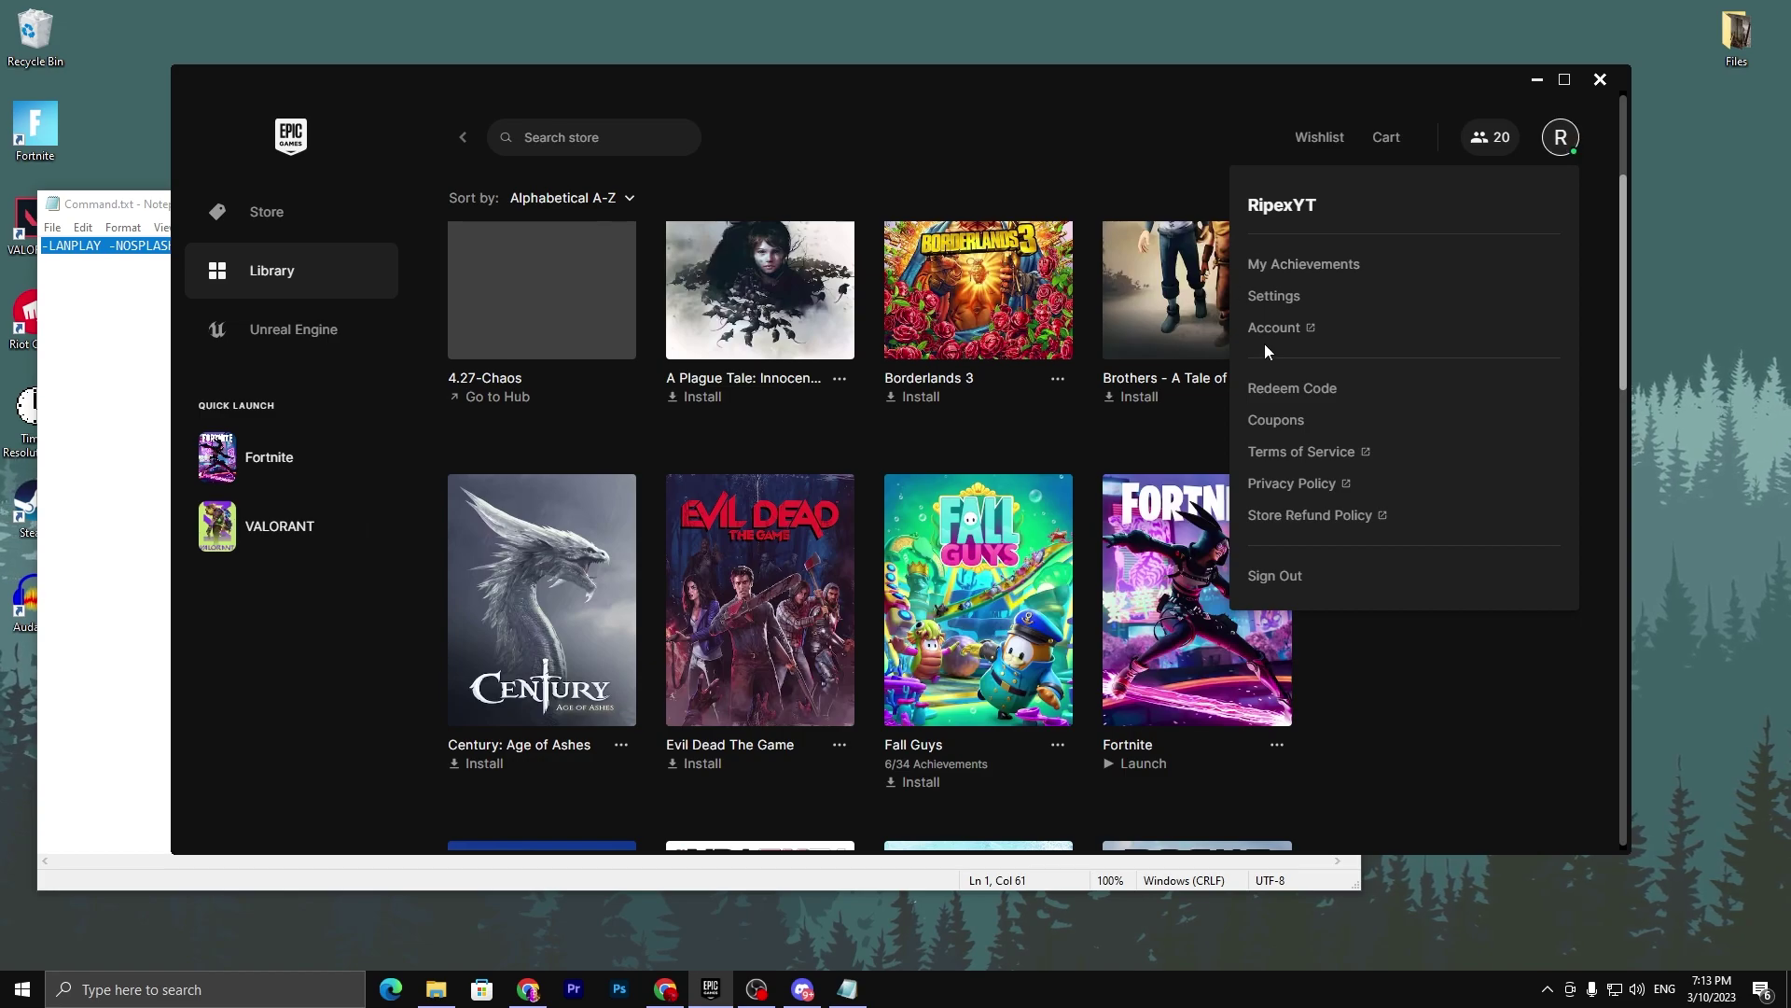
left_click(1261, 299)
scroll(556, 596, "down", 10)
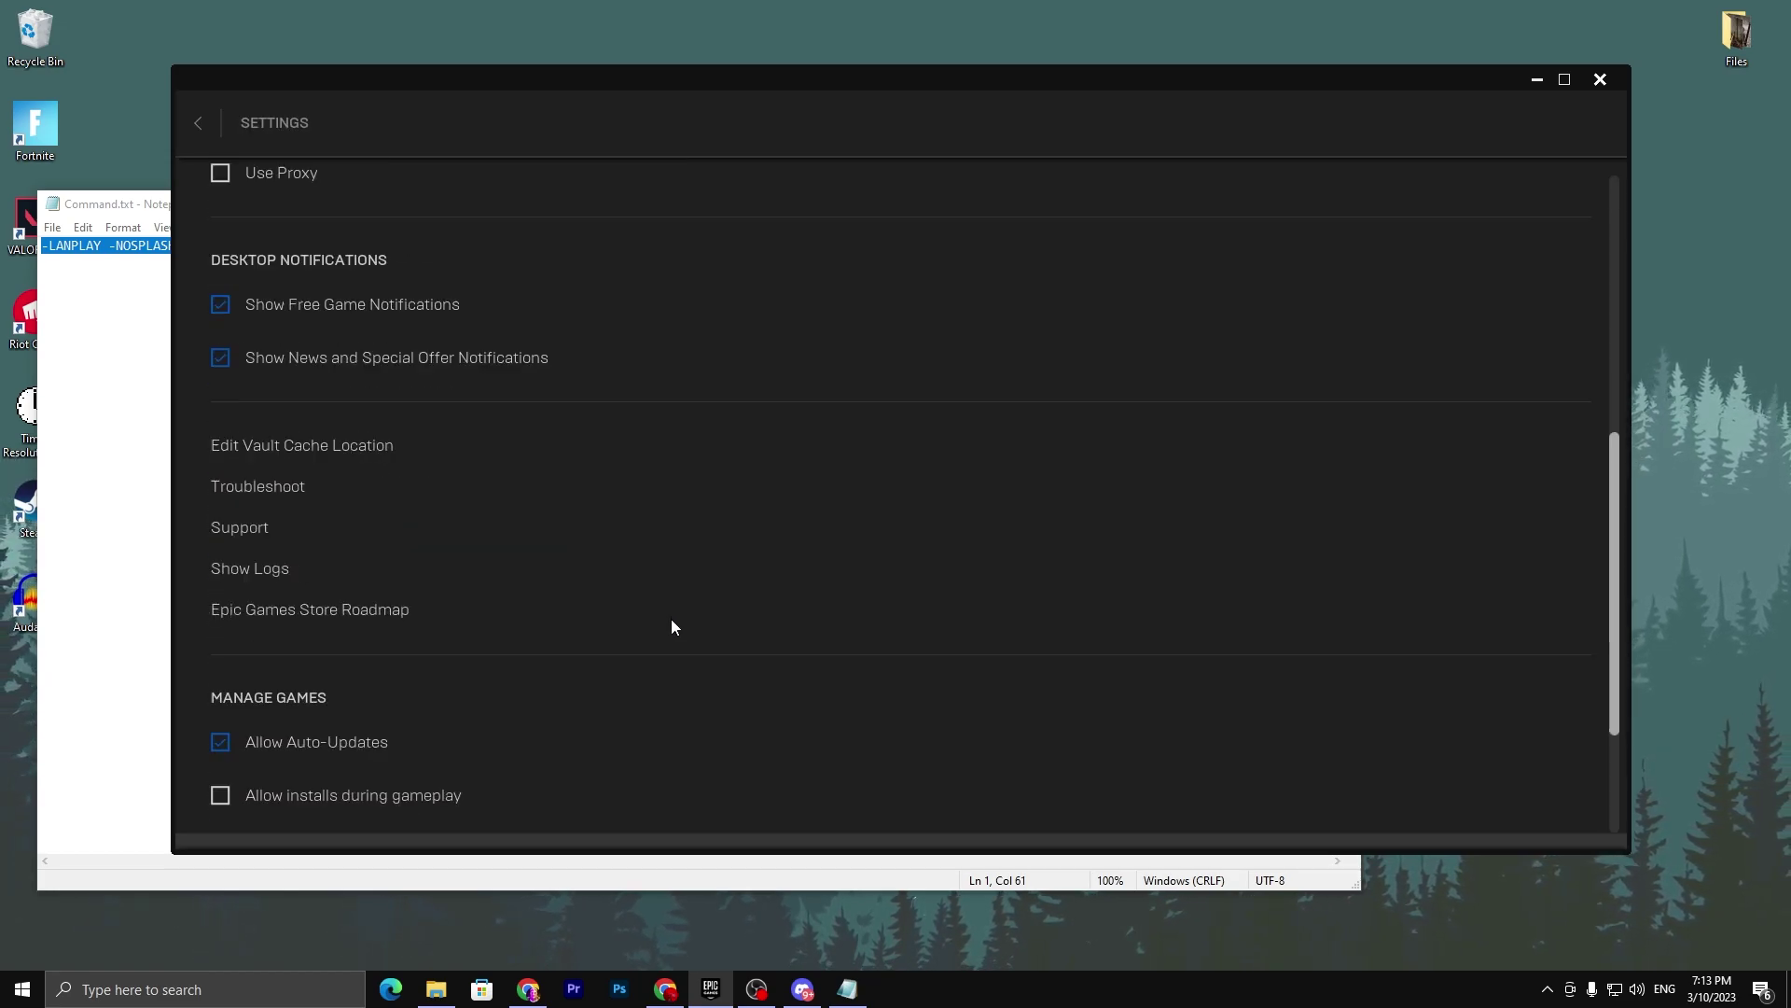
left_click(214, 624)
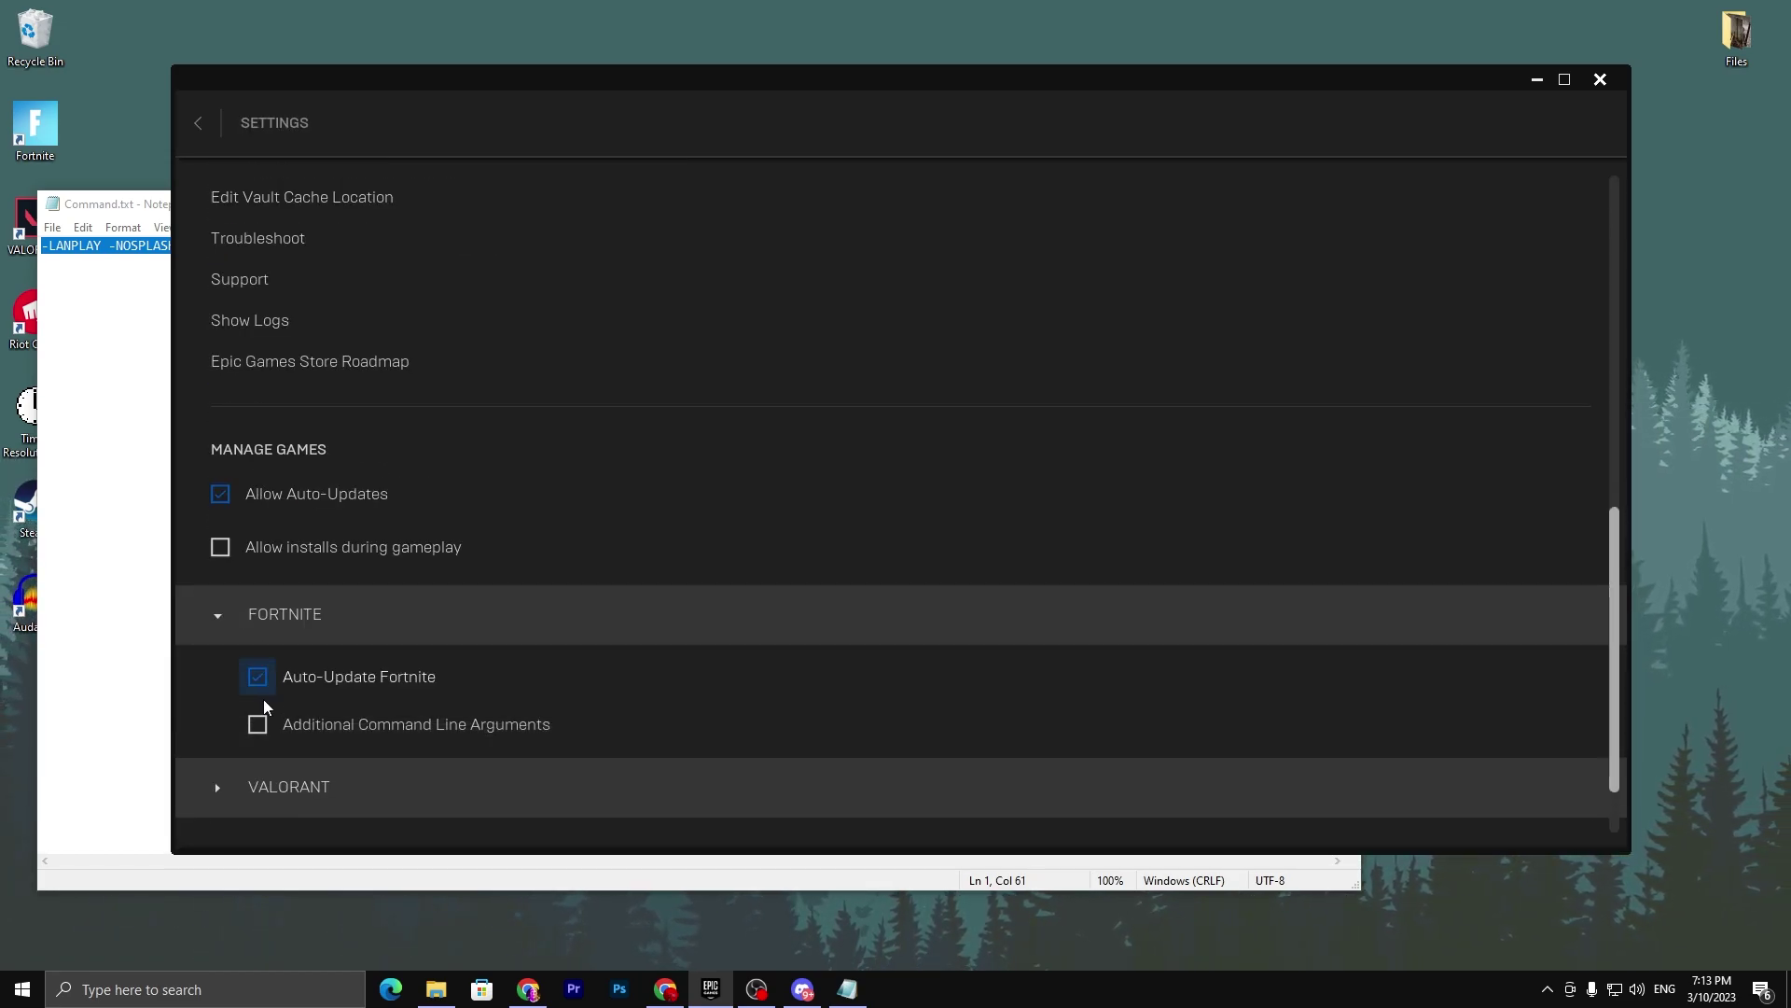
Step: Enable Fortnite's Additional Command Line Arguments, paste -LANPLAY -NOSPLASH -NOTEXTURESTREAMING -USEALLAVALIABLECORES, and minimize the launcher
left_click(425, 739)
left_click(444, 800)
key("ctrl+a")
key("ctrl+v")
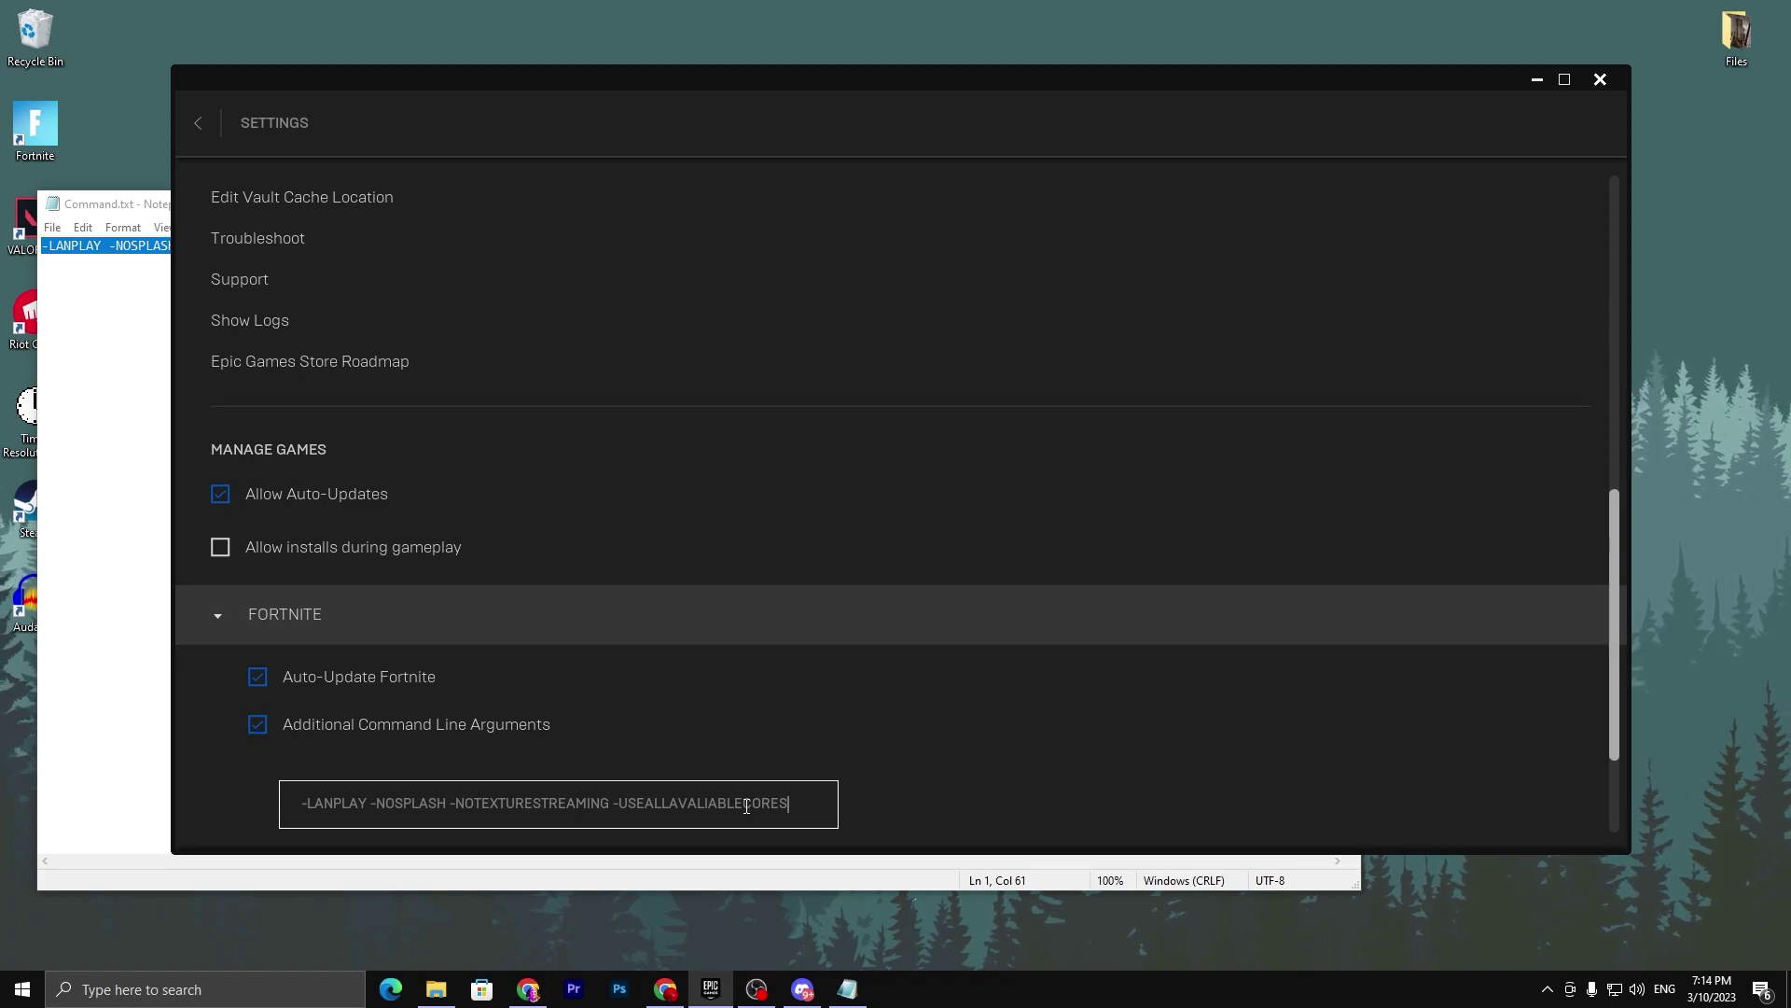
left_click(198, 122)
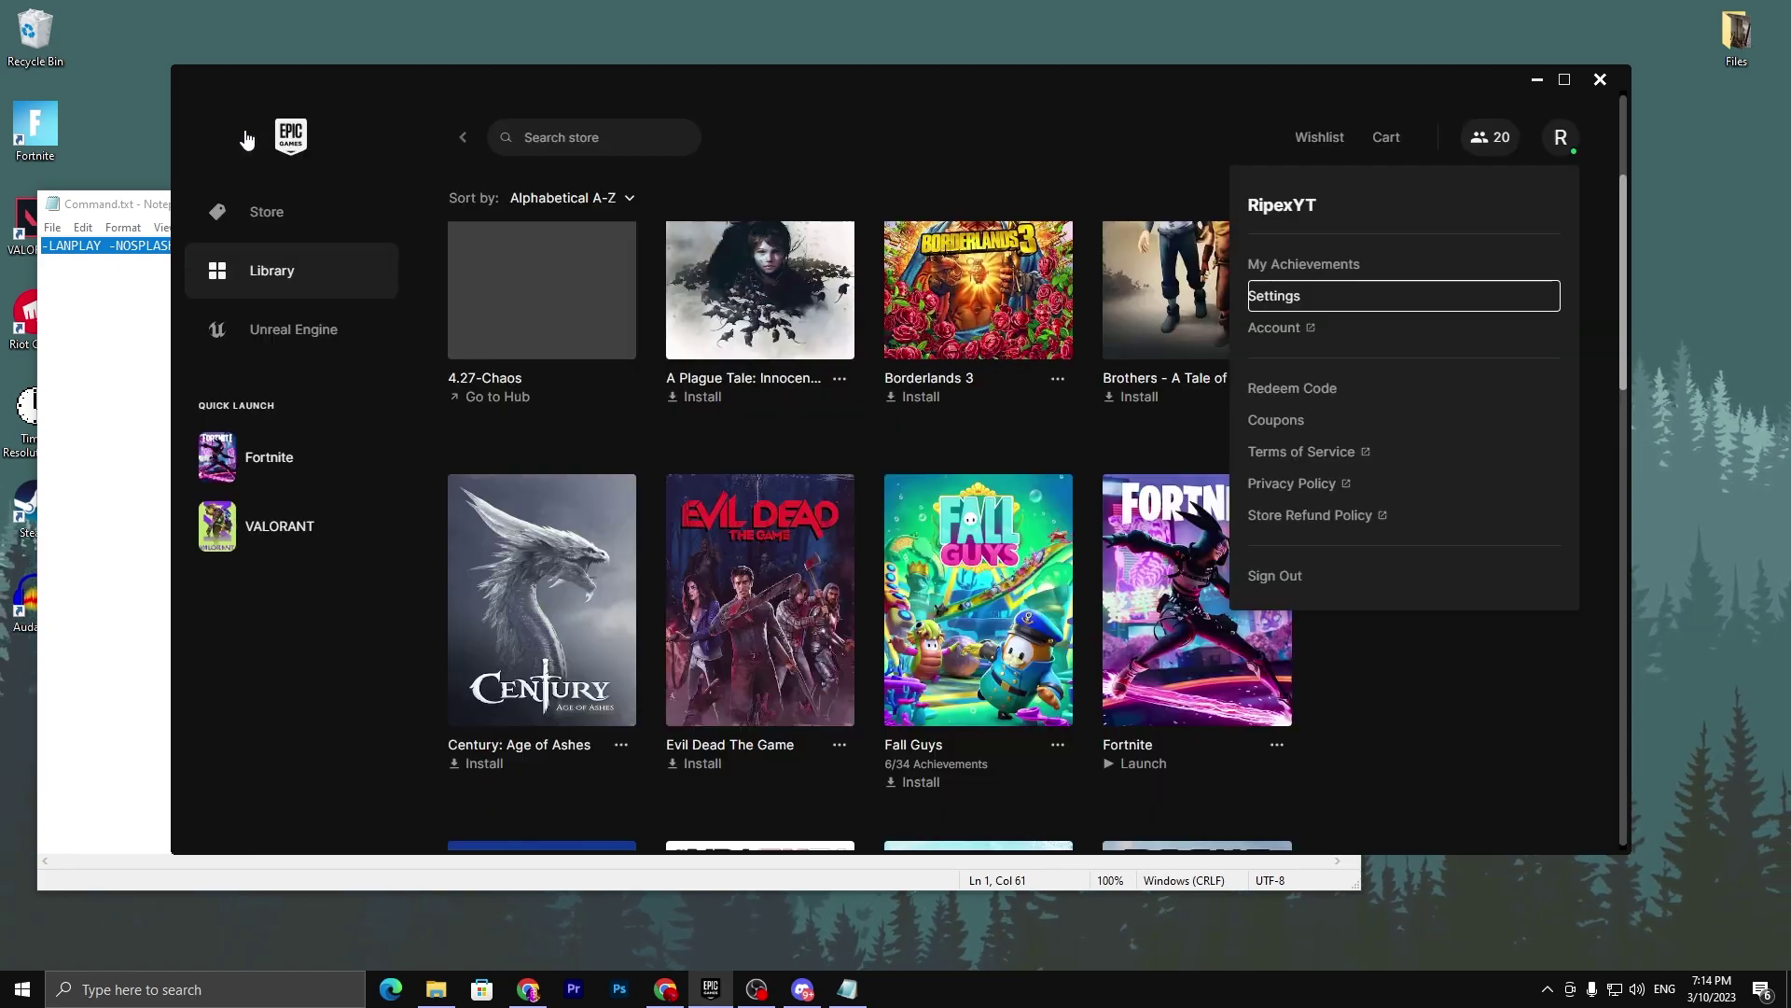
left_click(1530, 80)
Step: Close Command.txt and open the optimization pack's 5-OptimizationTools folder
left_click(1352, 209)
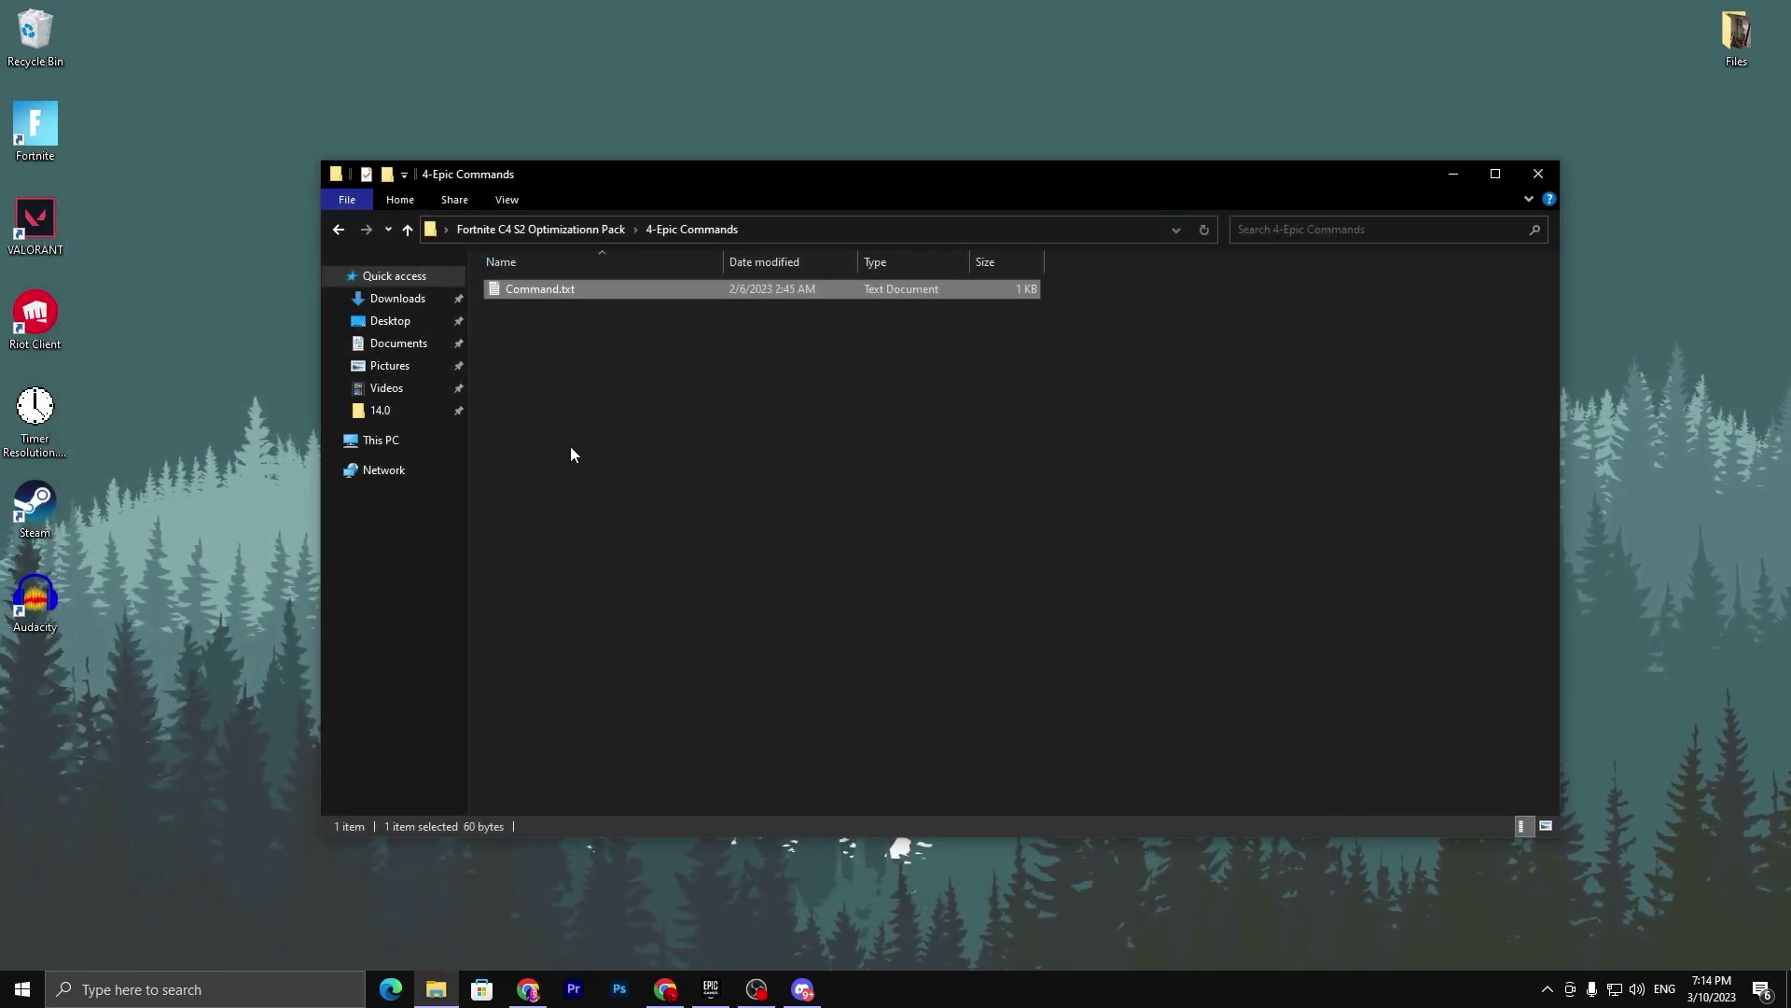
left_click(536, 230)
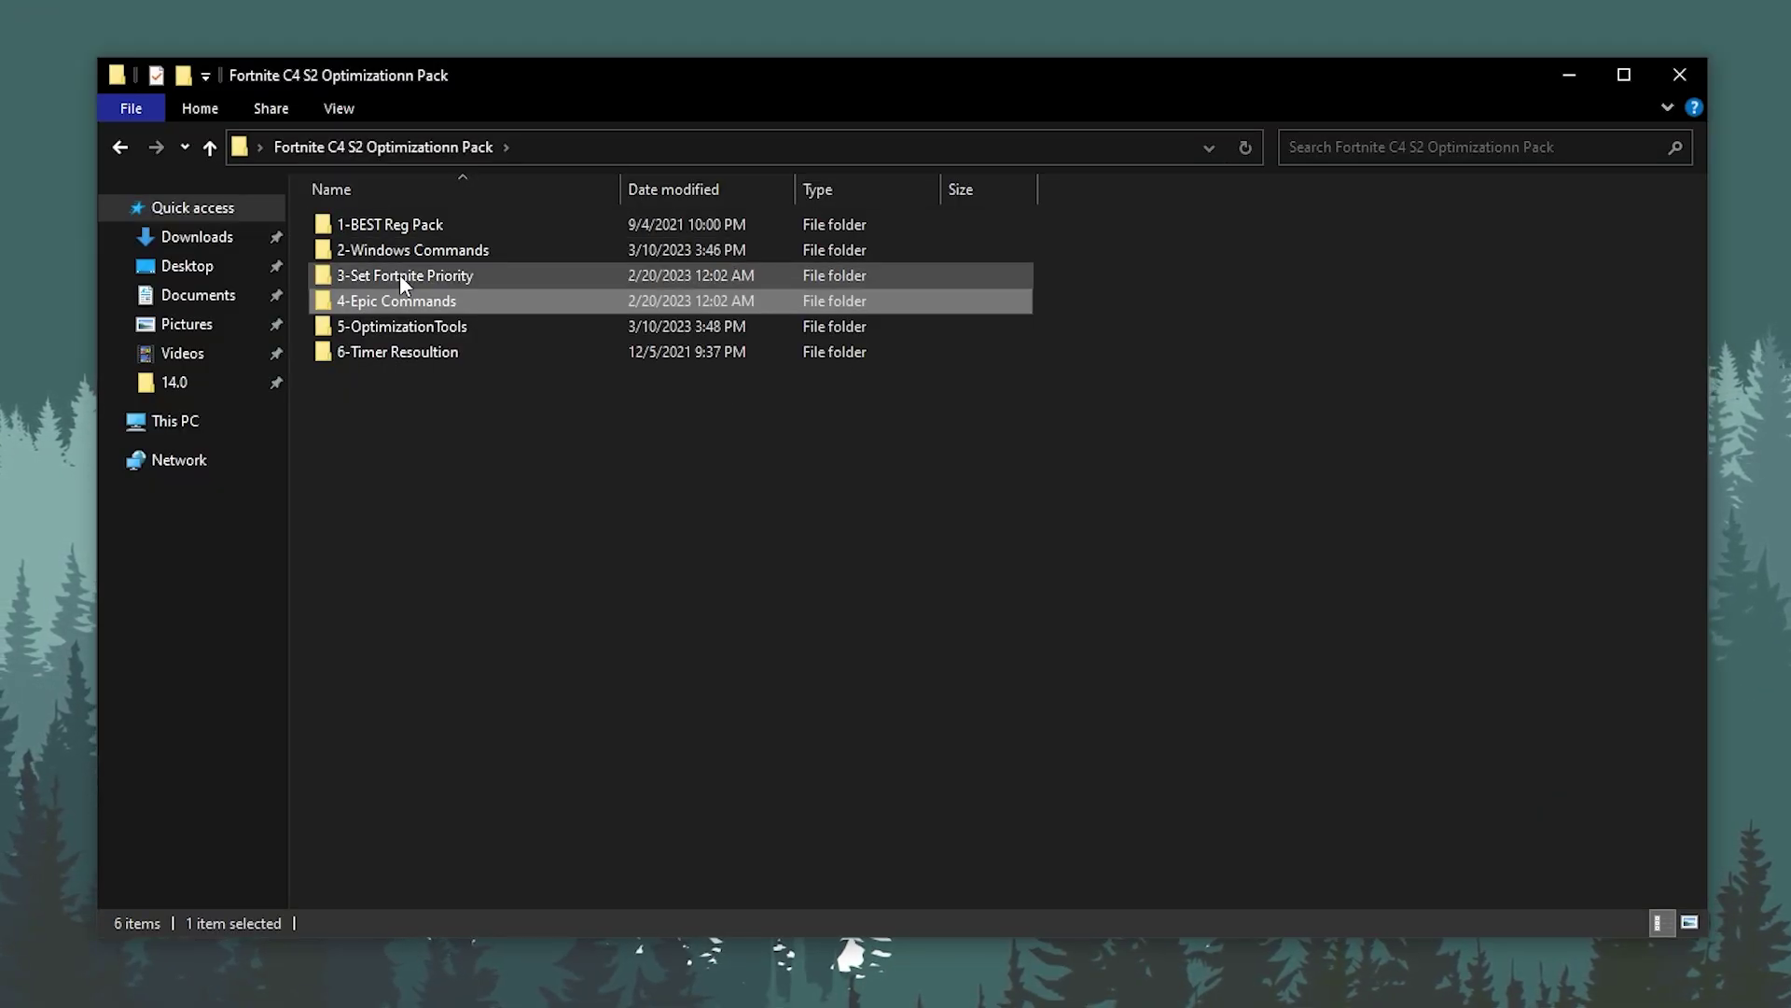
double_click(420, 325)
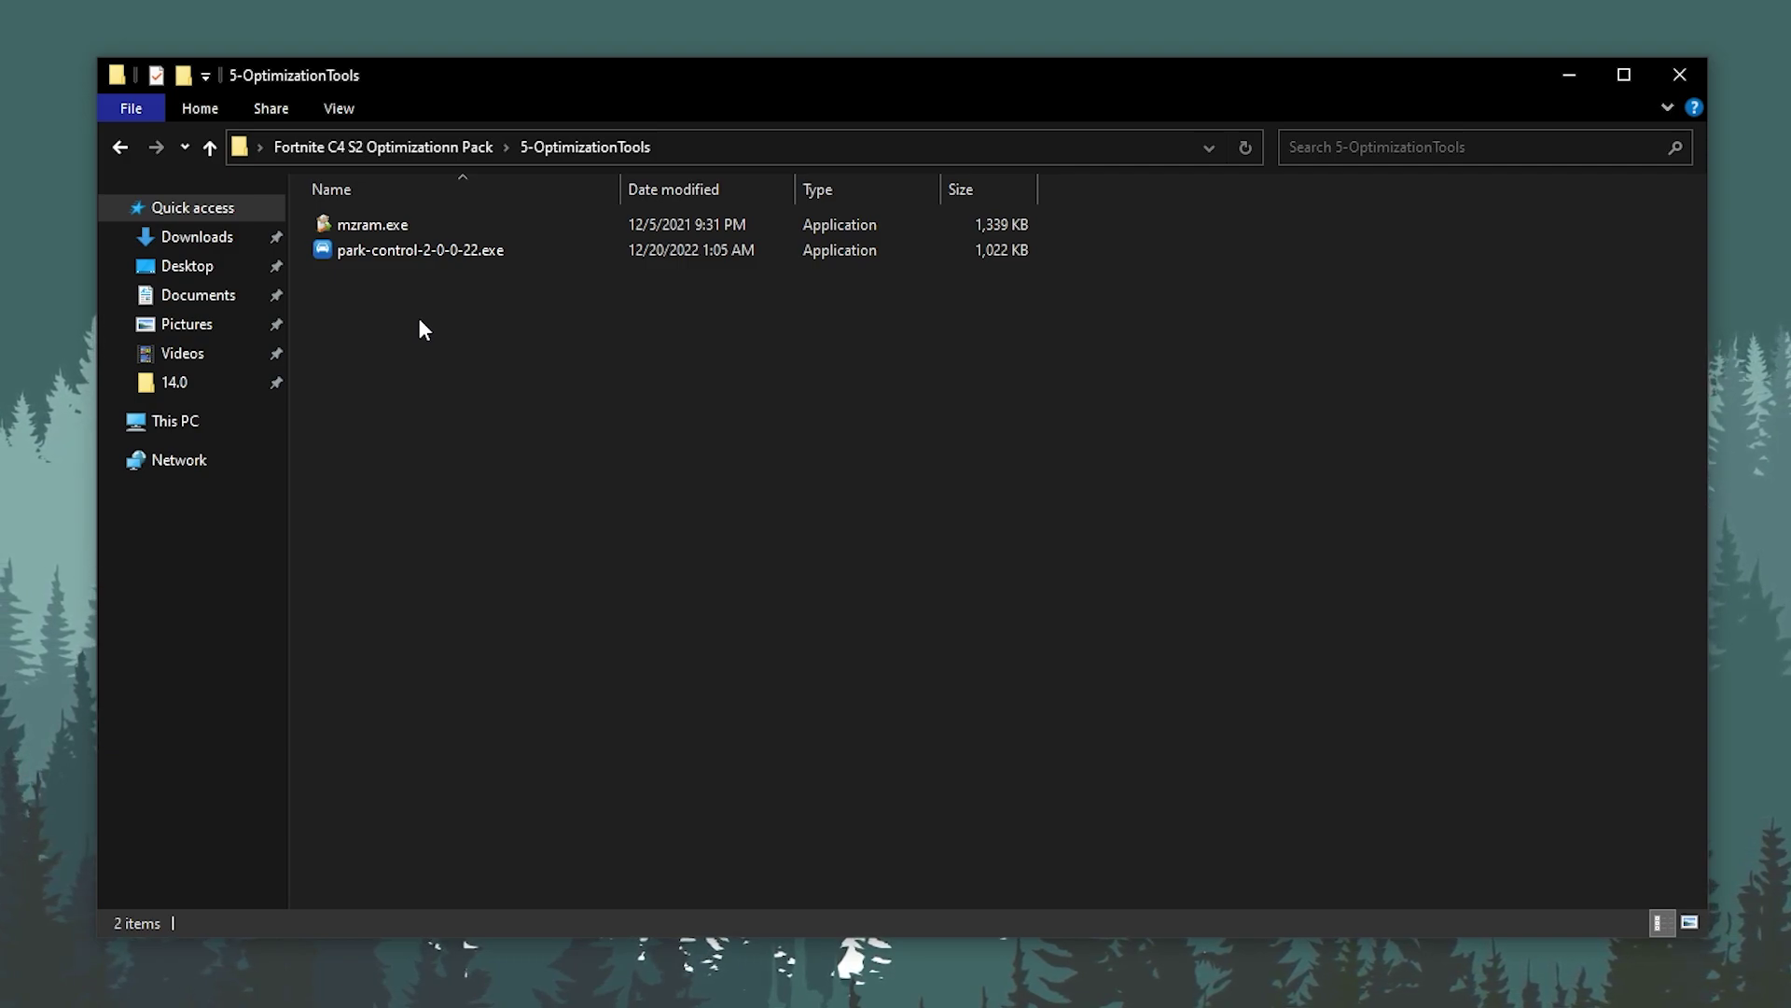
Step: Run park-control-2-0-0-22.exe and complete the ParkControl installation
double_click(385, 264)
left_click(847, 544)
left_click(975, 688)
left_click(975, 688)
left_click(1082, 684)
left_click(910, 571)
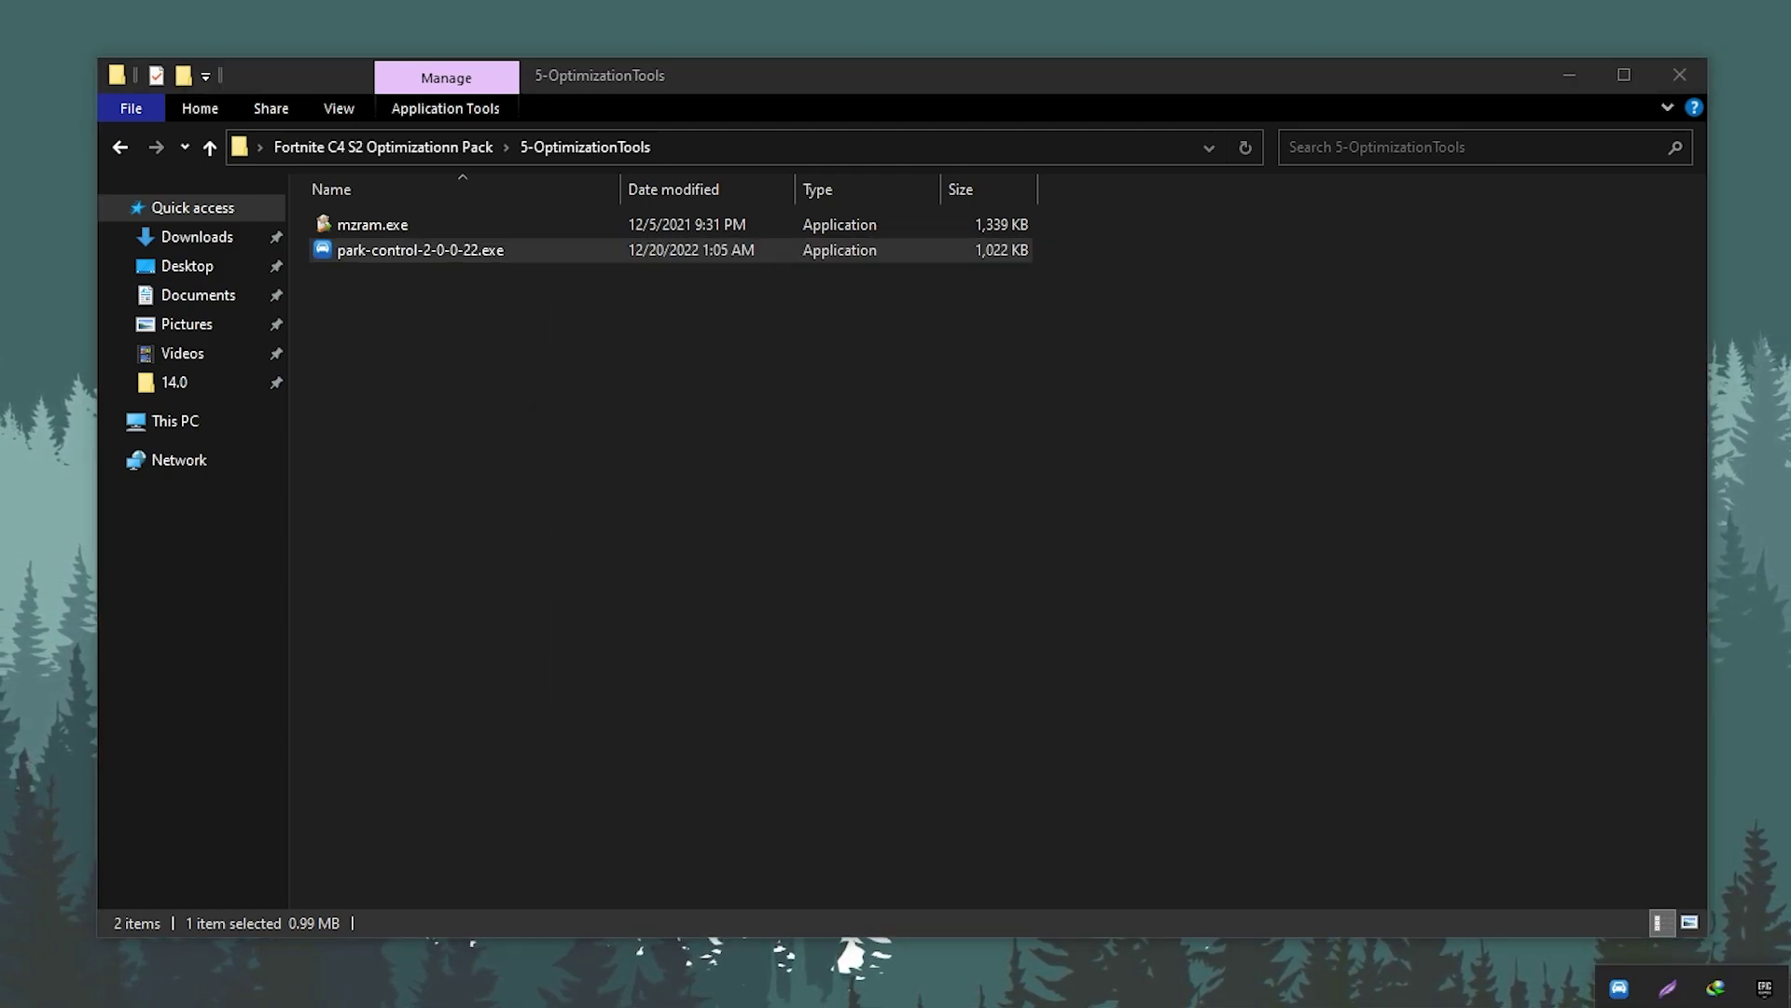
Step: Open ParkControl, choose the Bitsum Highest Performance power profile and make it active
left_click(1615, 990)
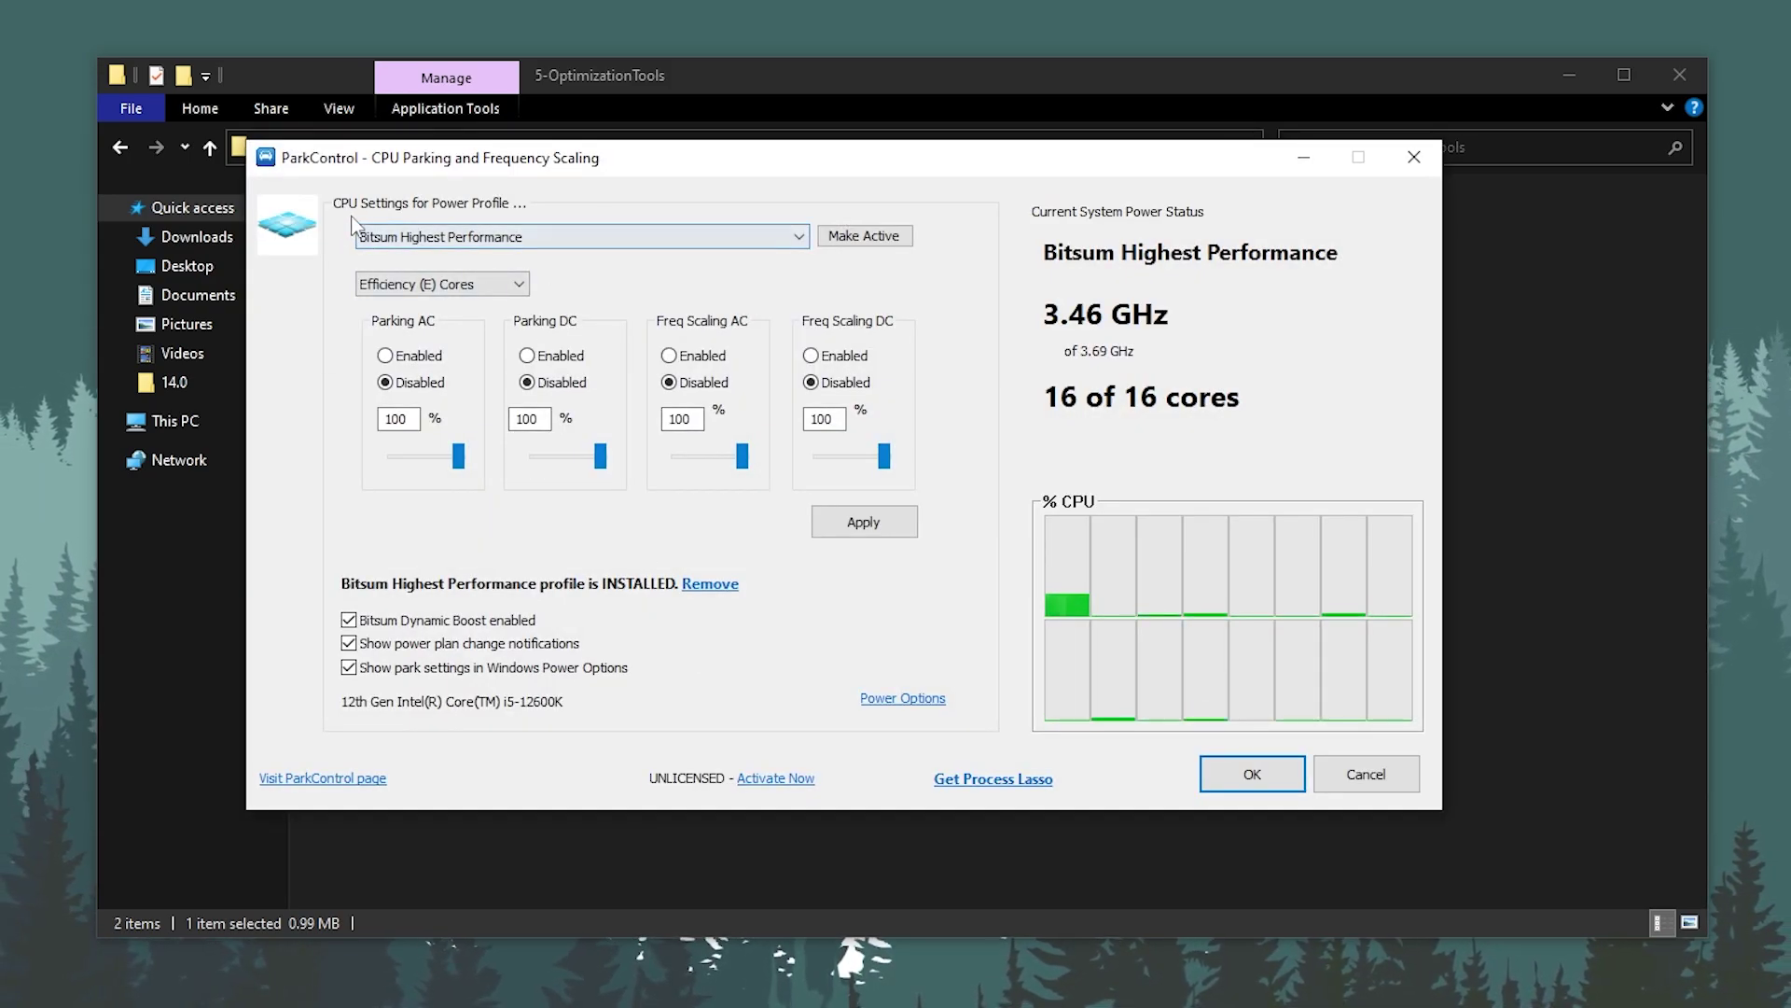
left_click(788, 238)
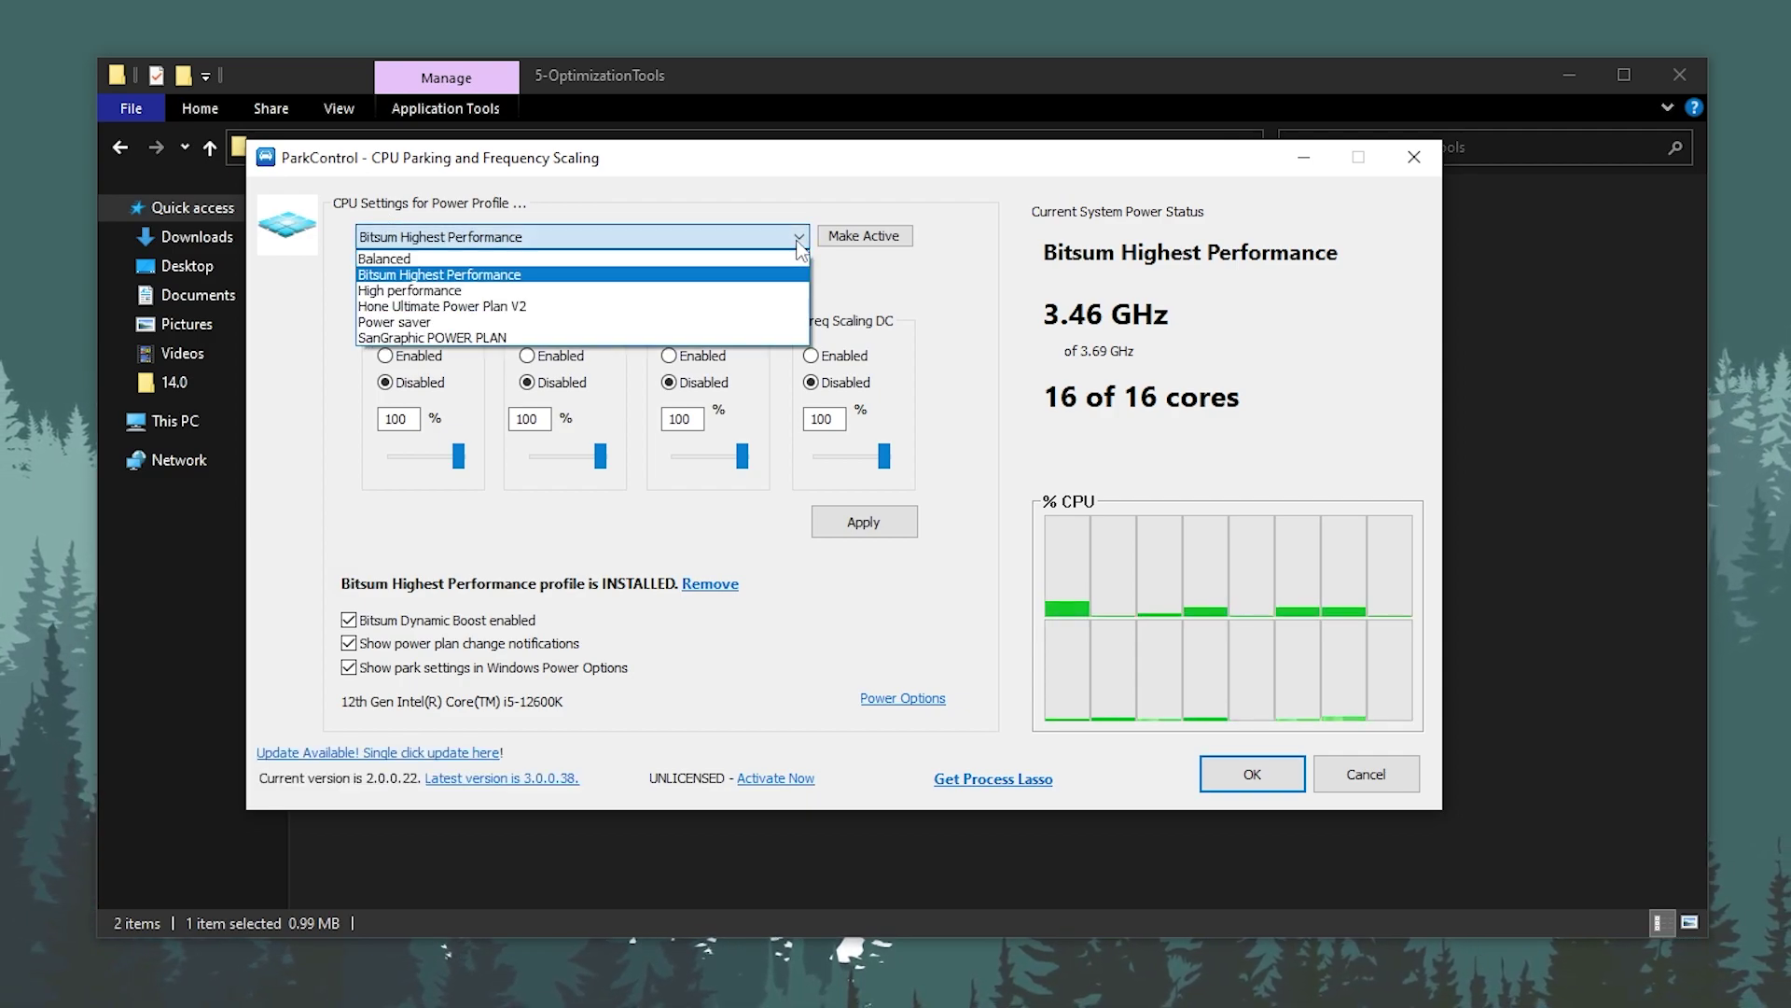
left_click(453, 277)
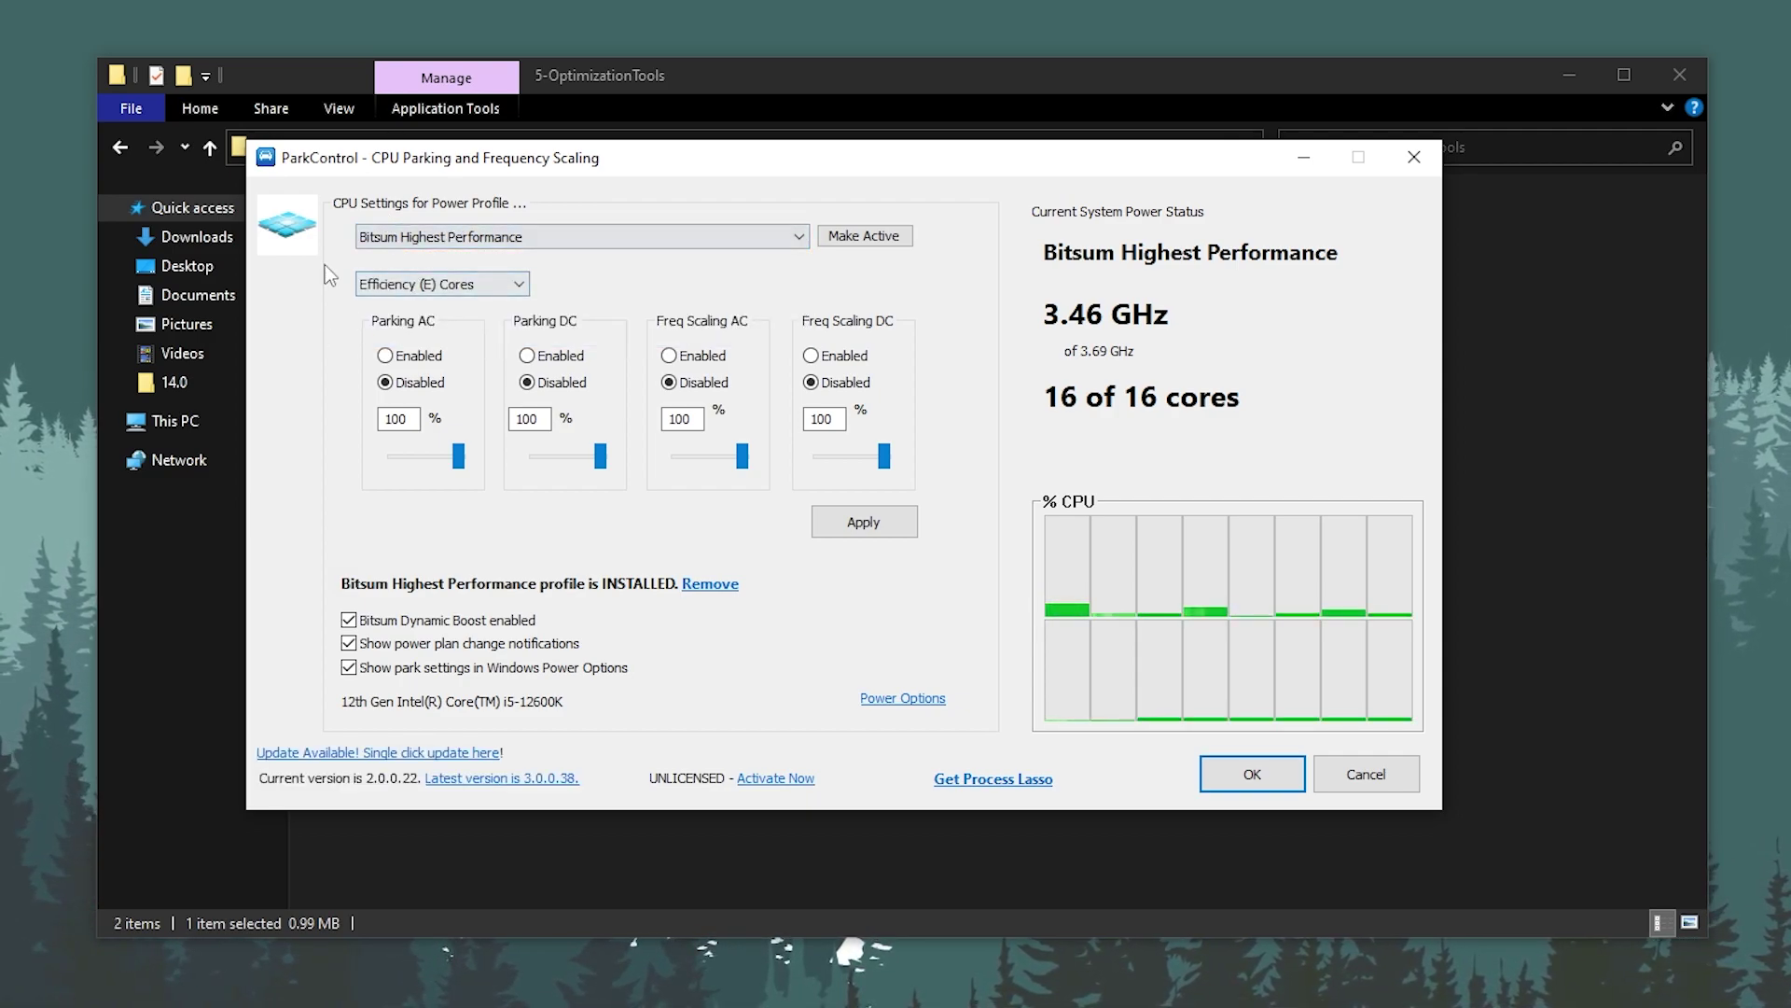
left_click(851, 239)
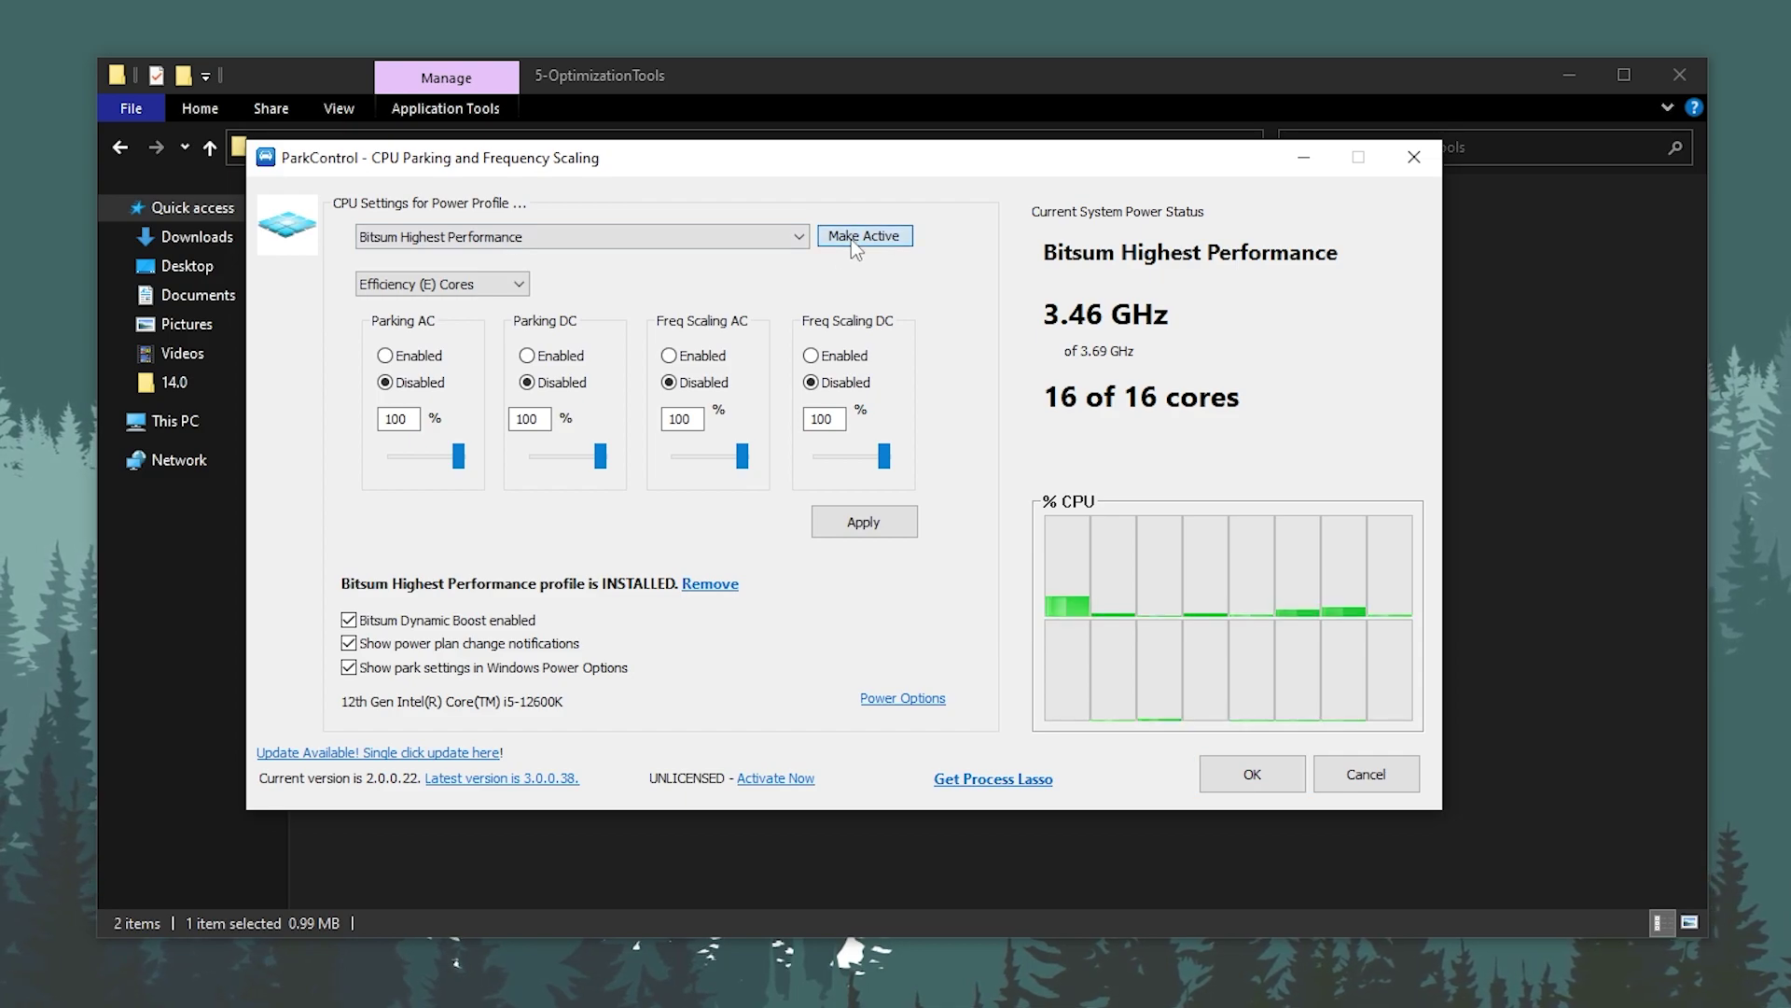
Step: Switch the core type to Performance (P) Cores and apply its parking and frequency scaling settings
left_click(466, 291)
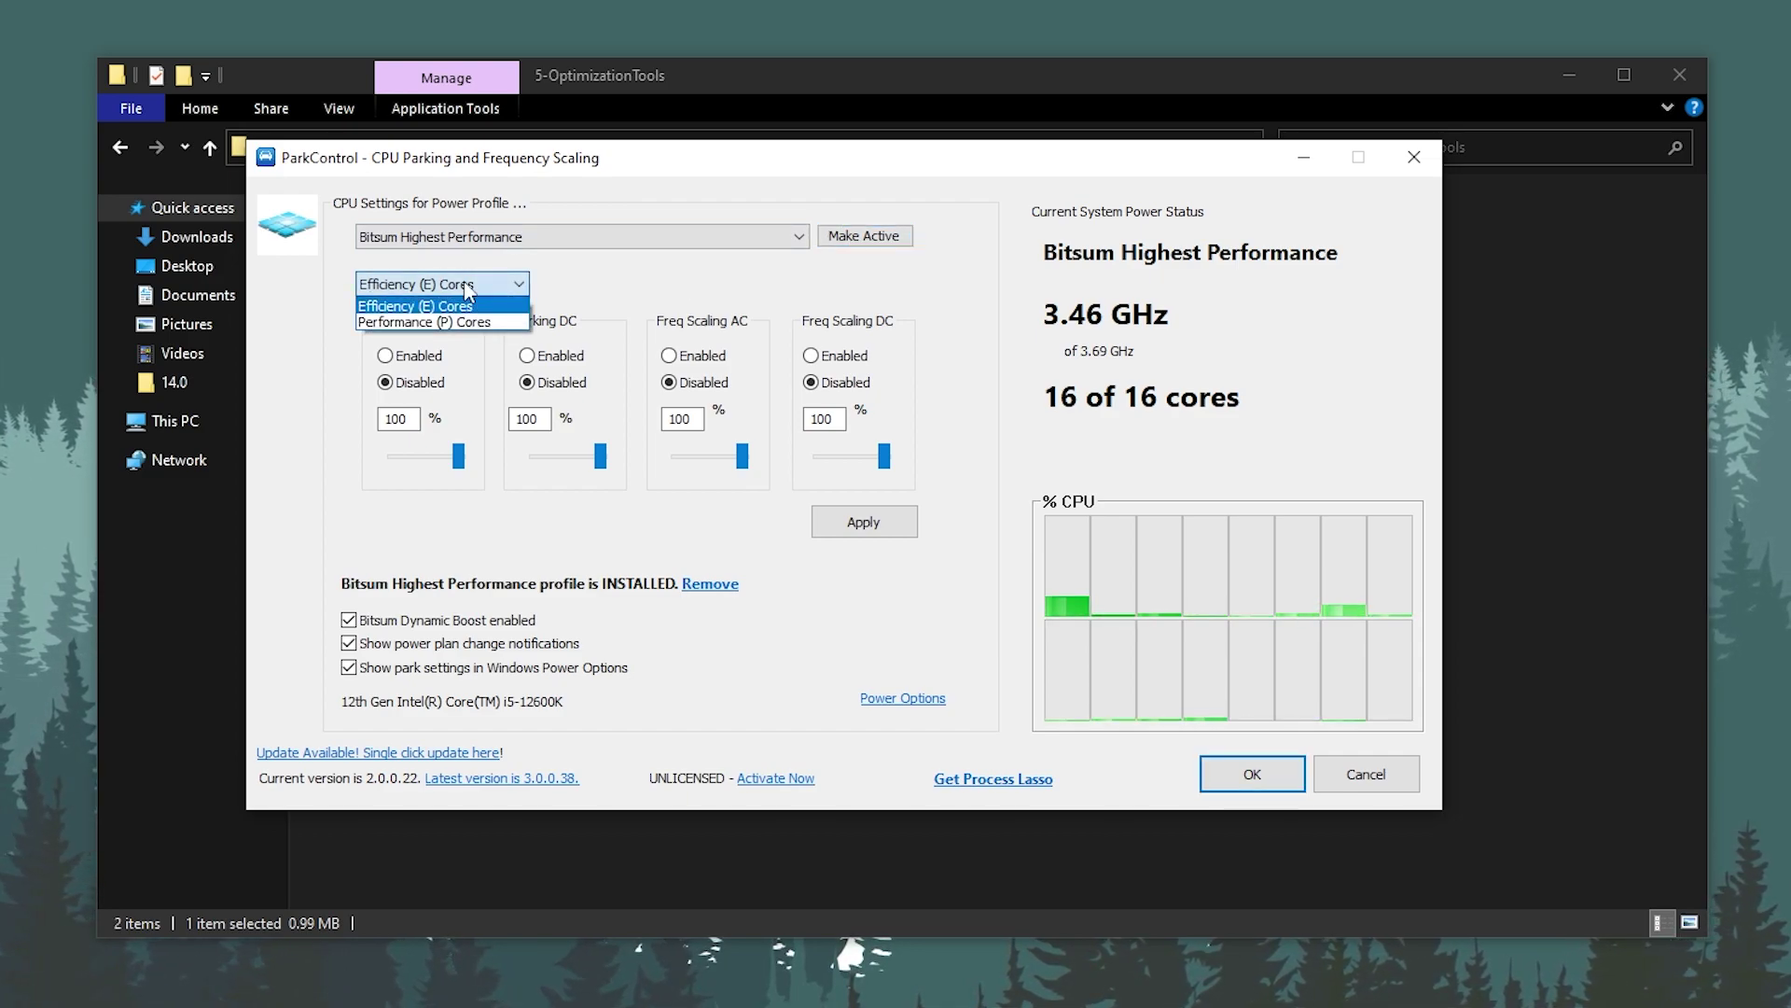
left_click(405, 318)
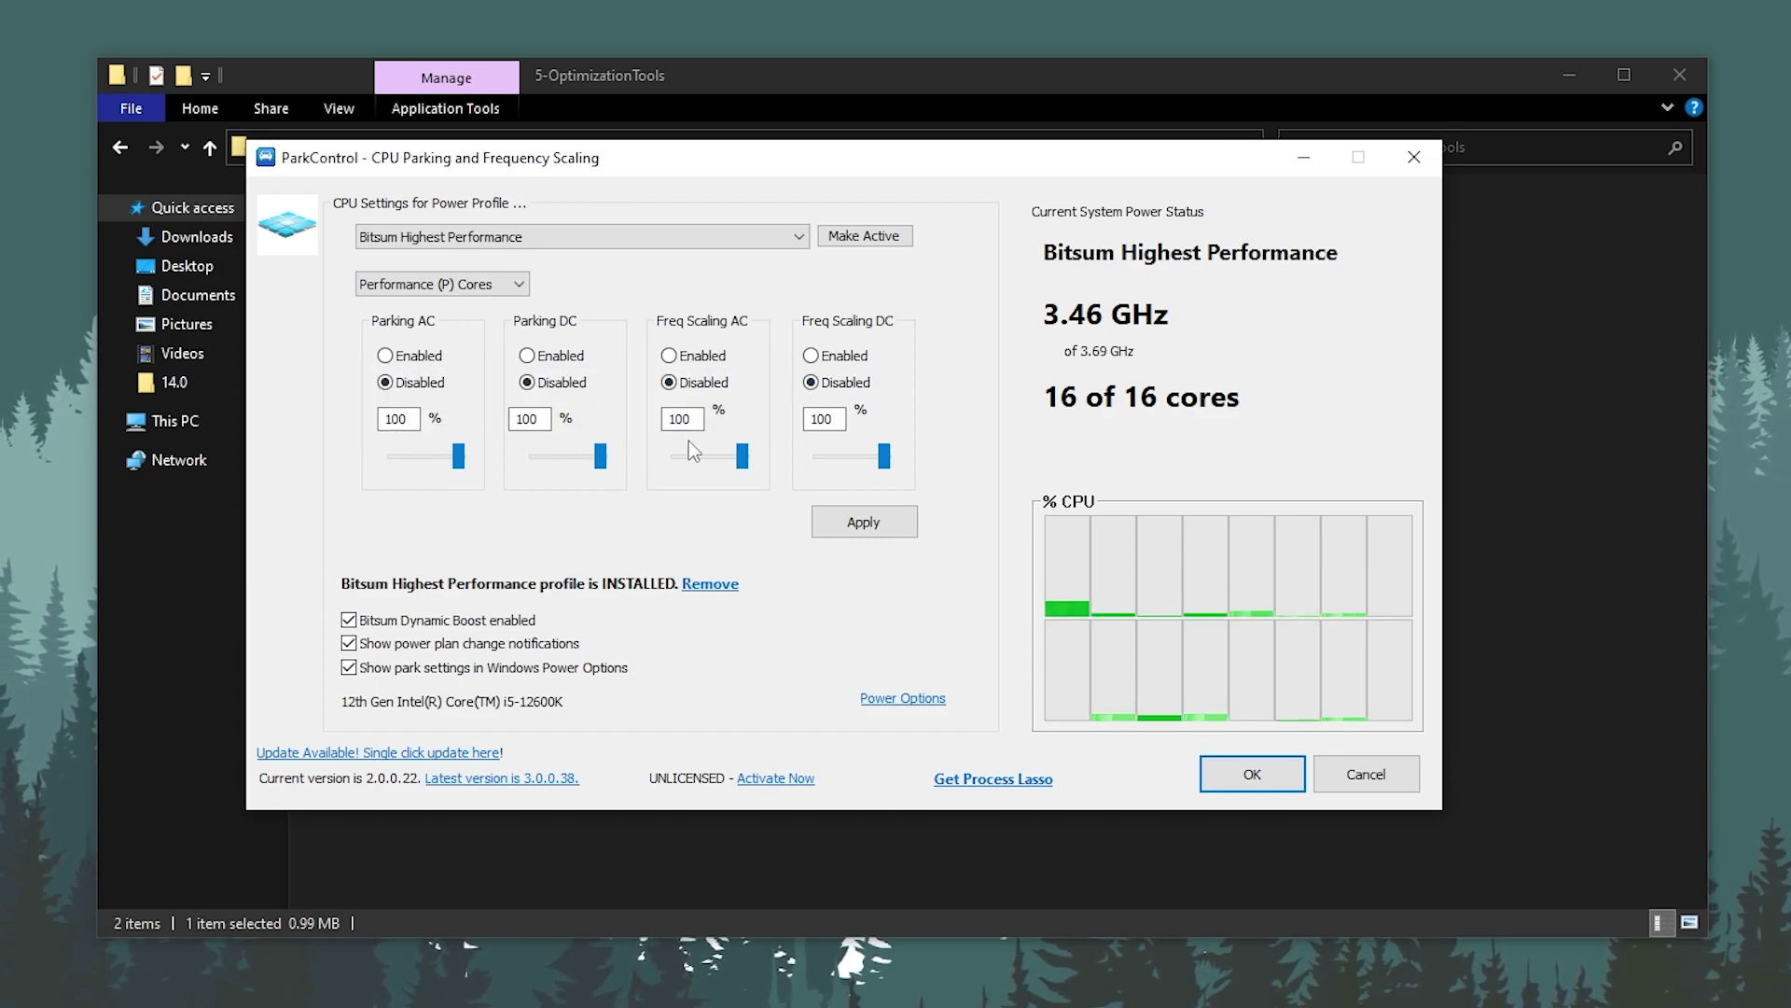
left_click(866, 519)
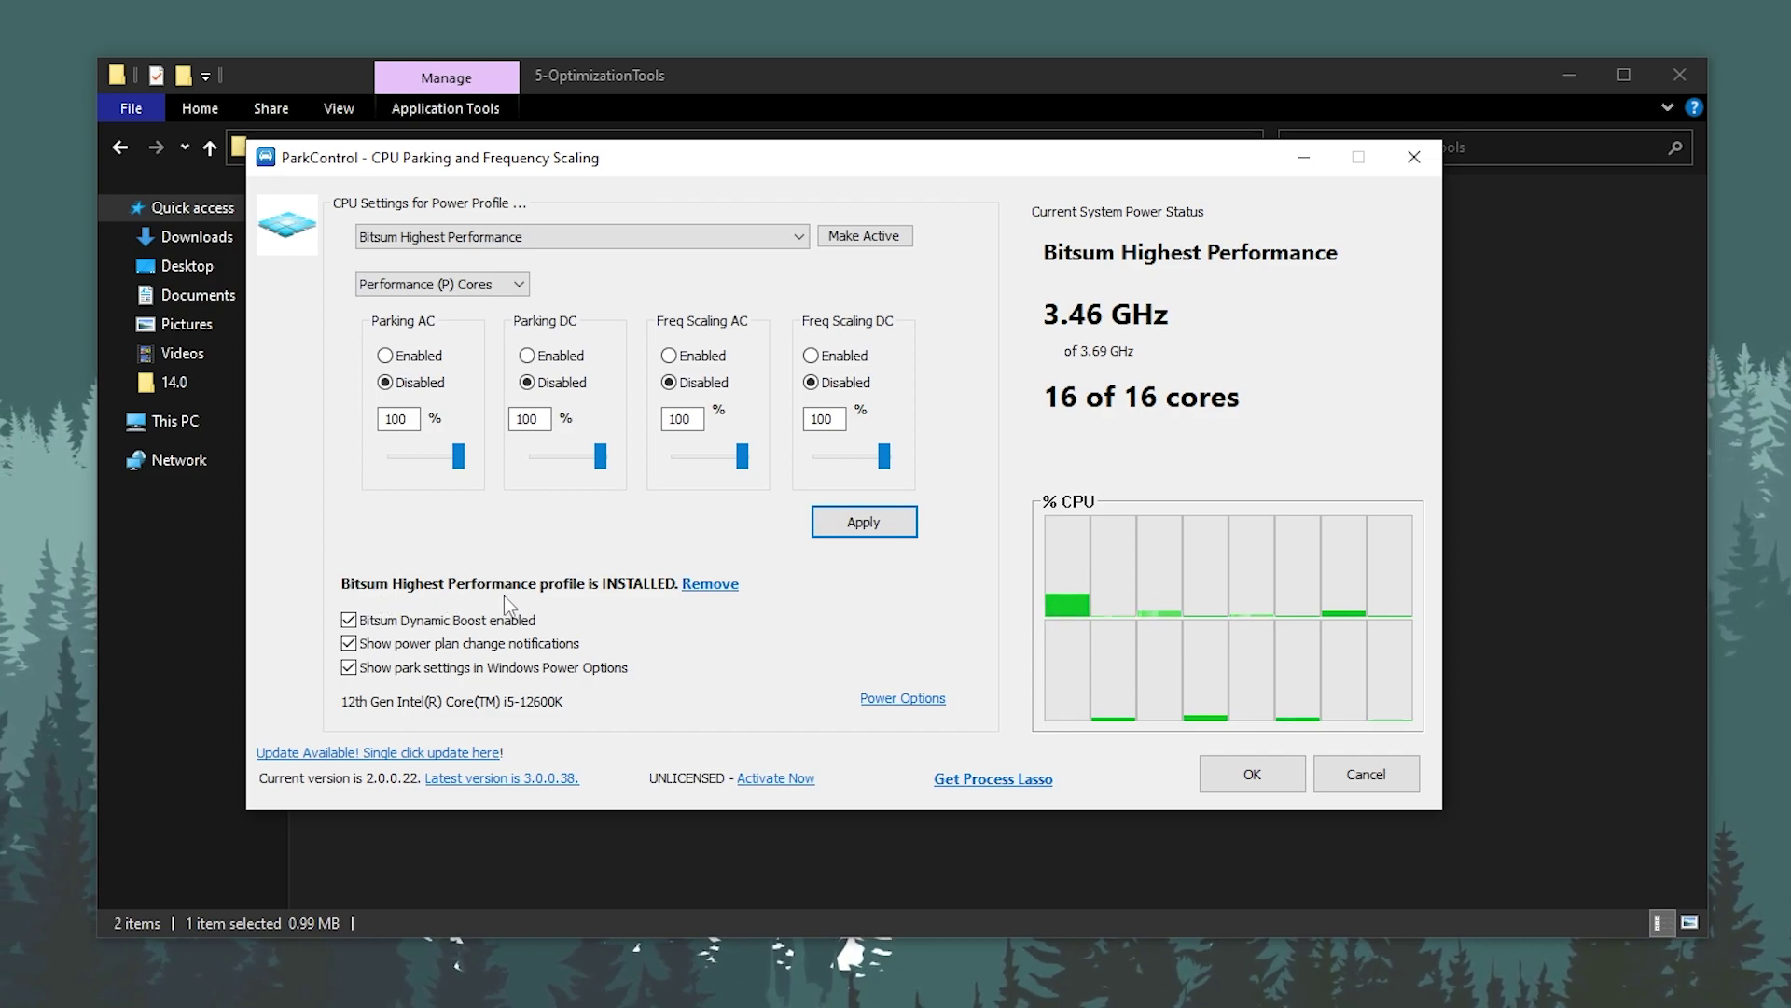
Step: Re-enable Bitsum Dynamic Boost with Bitsum Highest Performance as the idle plan, and confirm the ParkControl settings
left_click(350, 619)
left_click(350, 619)
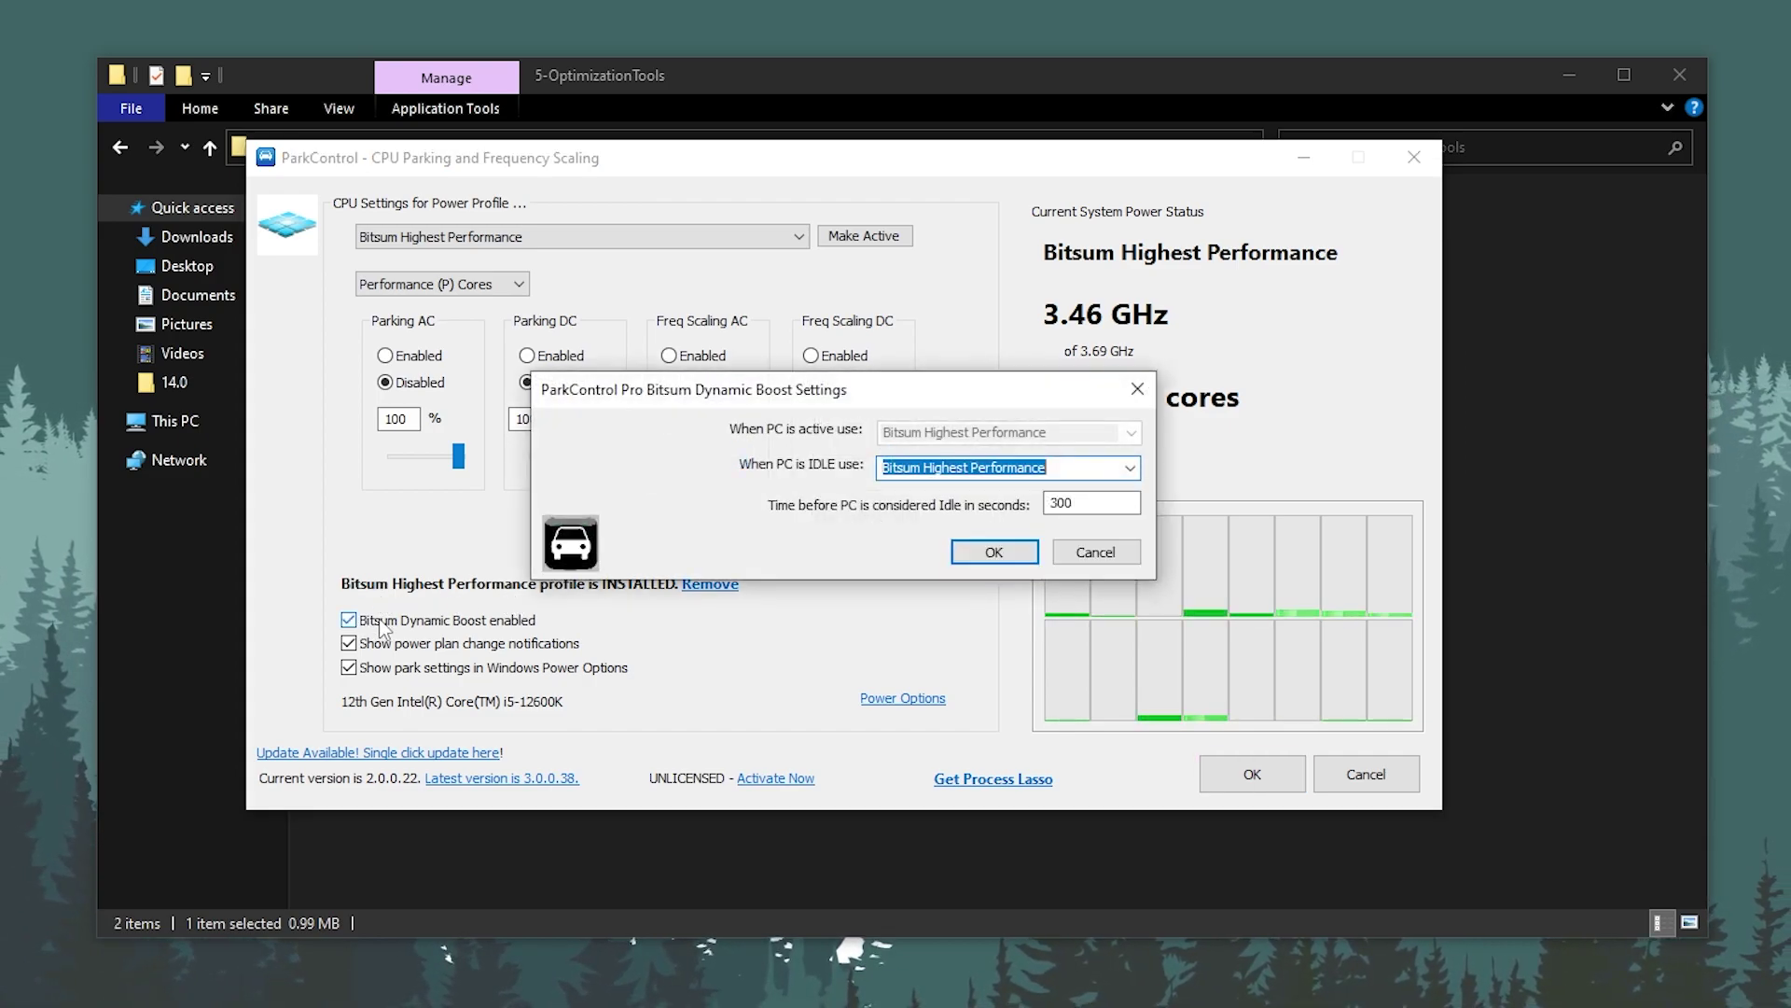
left_click(1052, 469)
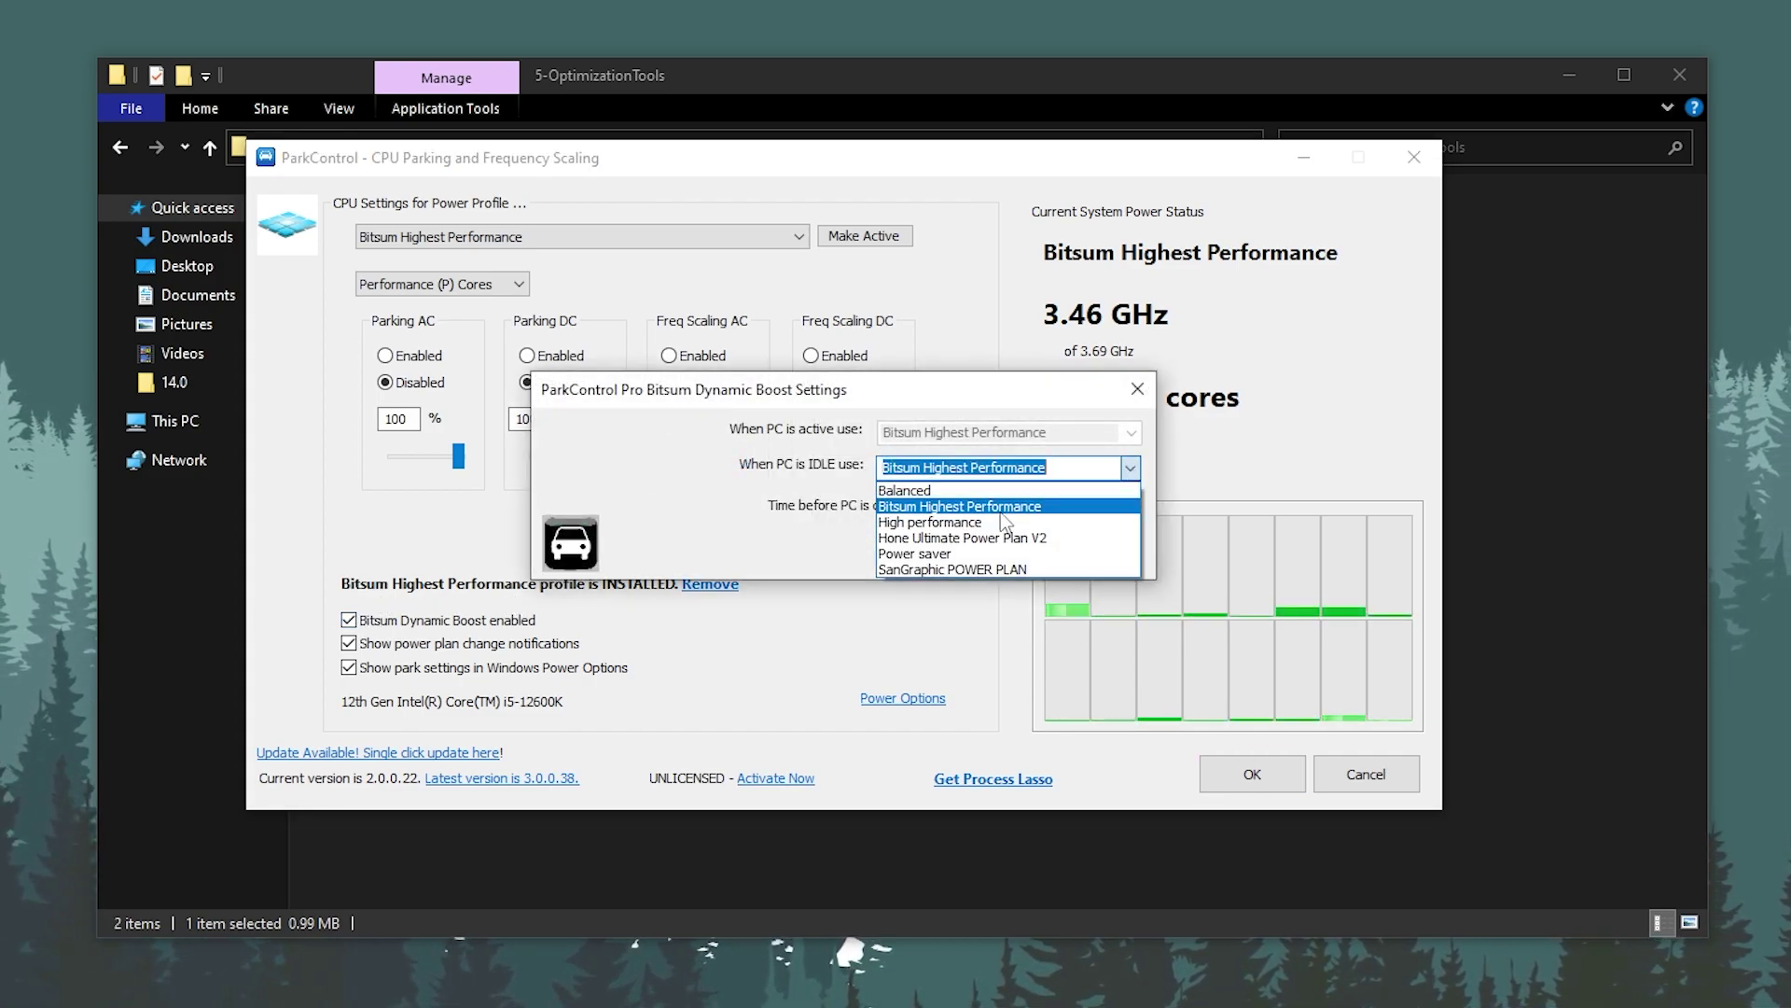
left_click(1007, 504)
left_click(1019, 564)
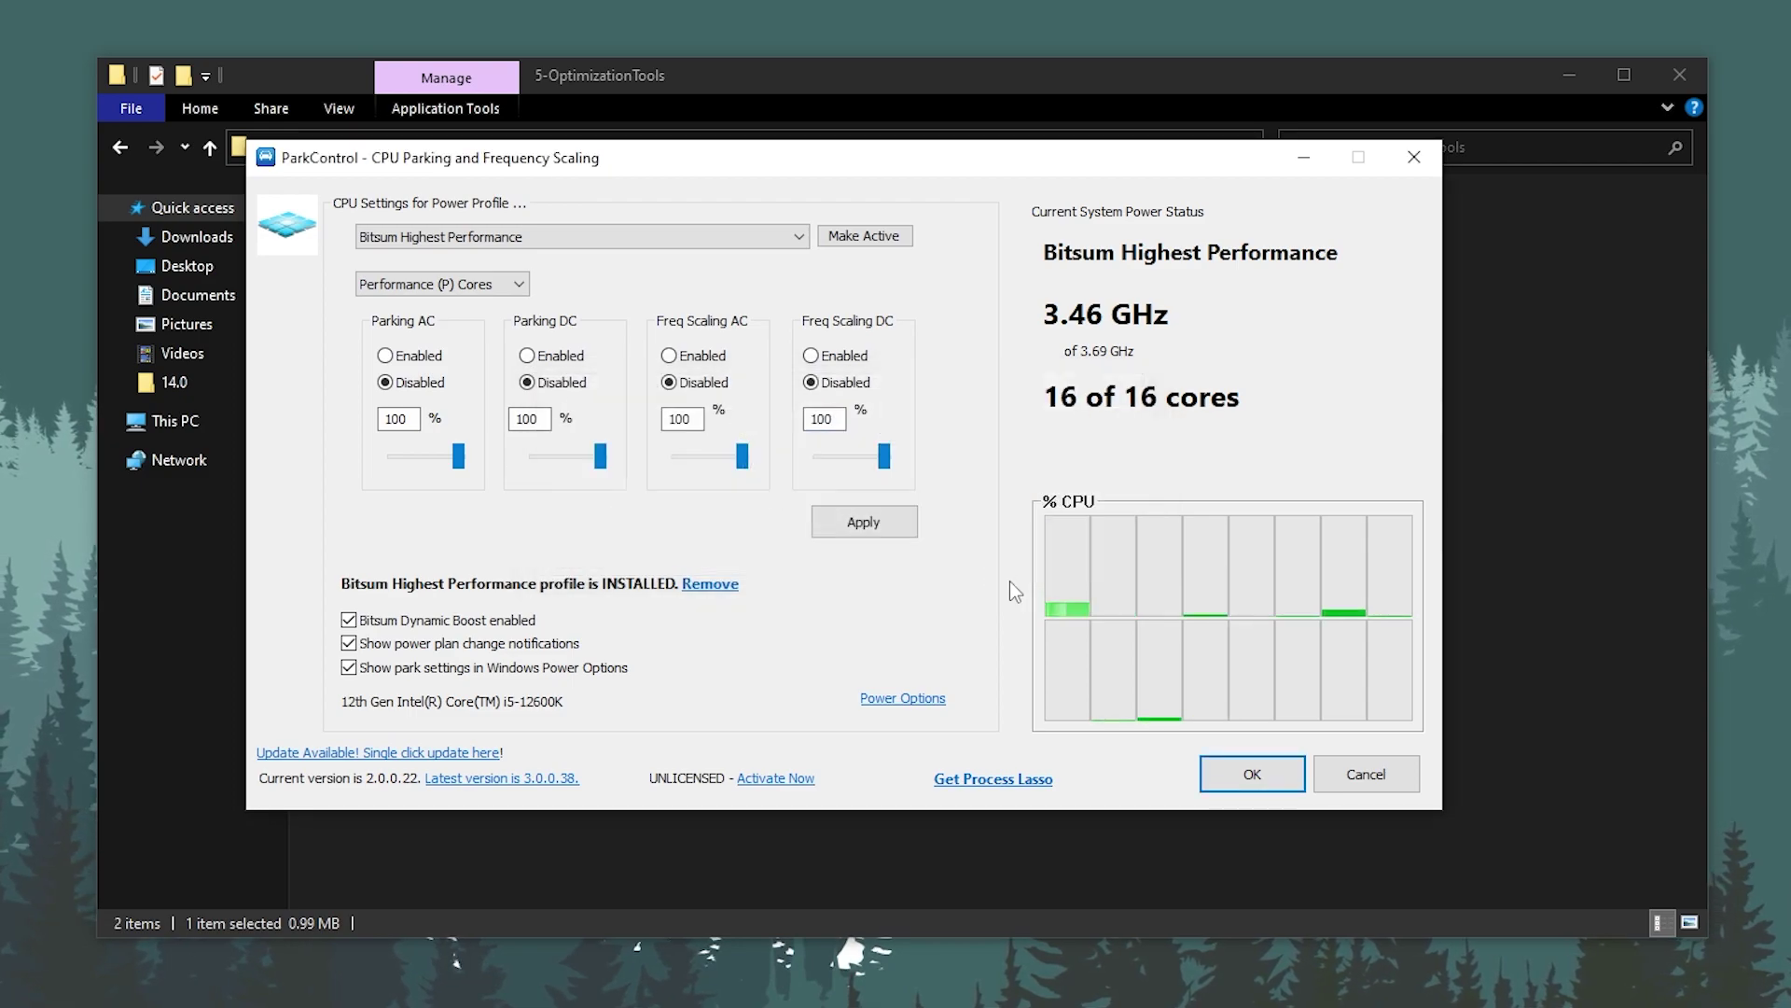
left_click(1245, 780)
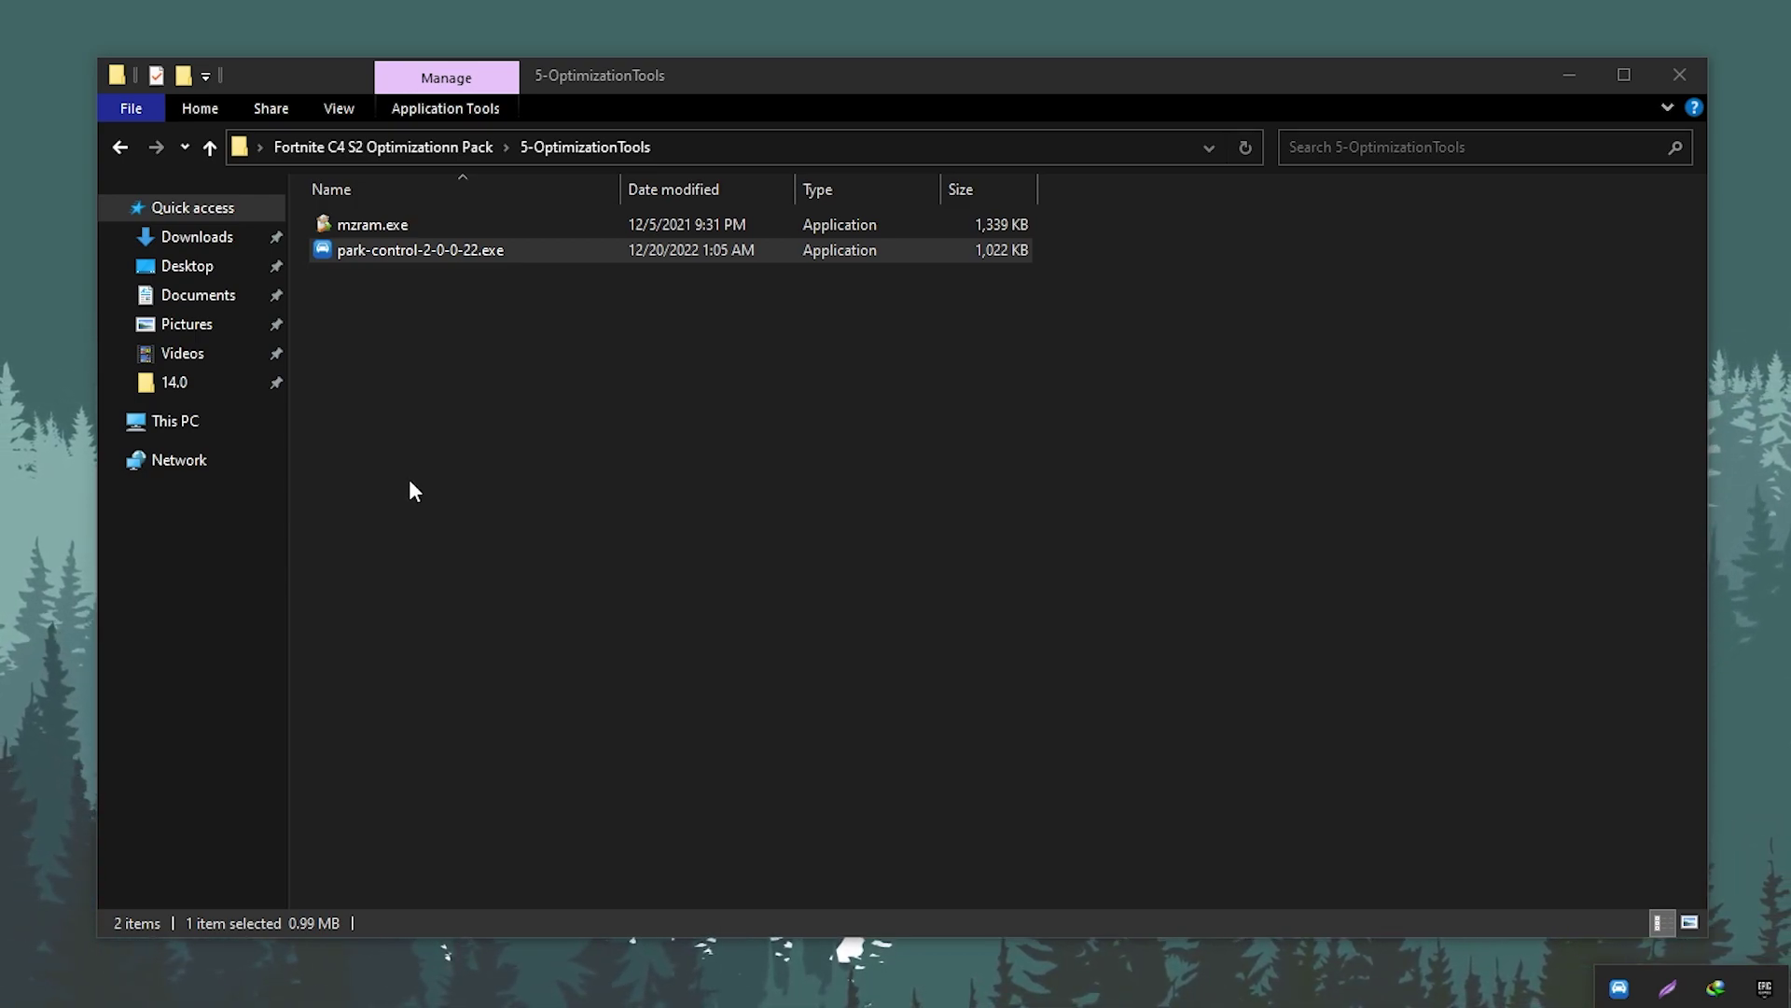
Step: Install Mz RAM Booster from mzram.exe in English with a desktop icon, and launch it
double_click(398, 228)
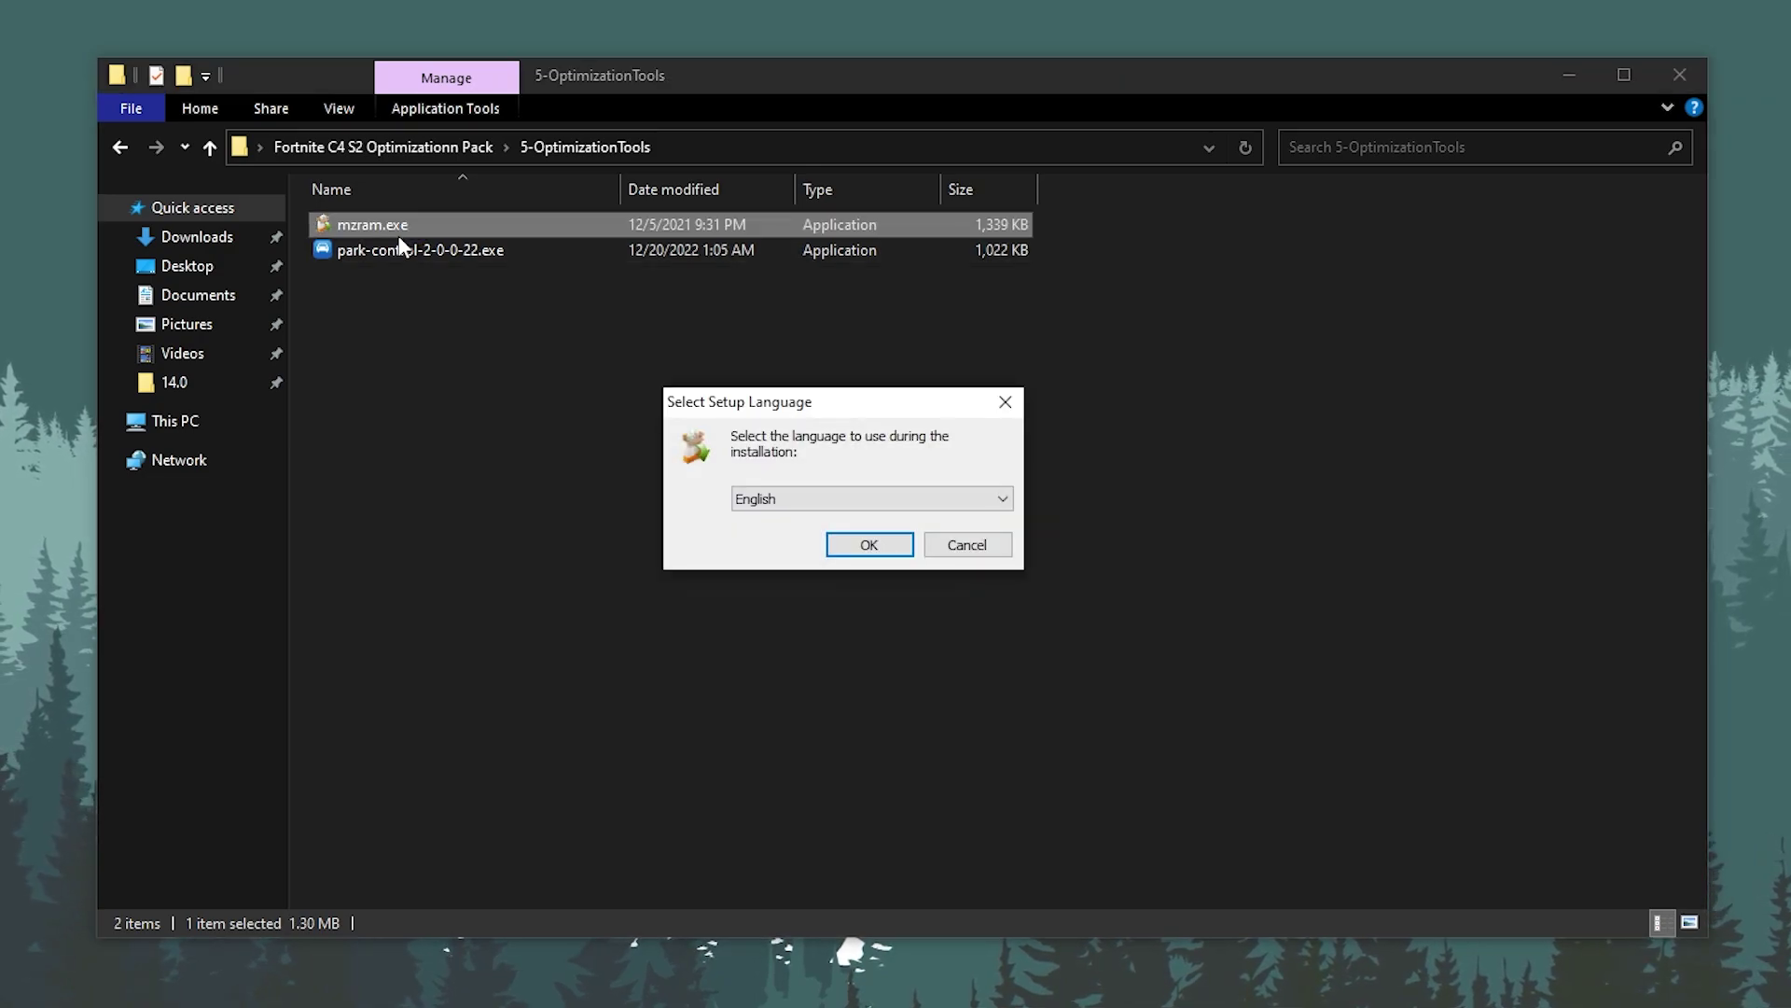
left_click(859, 545)
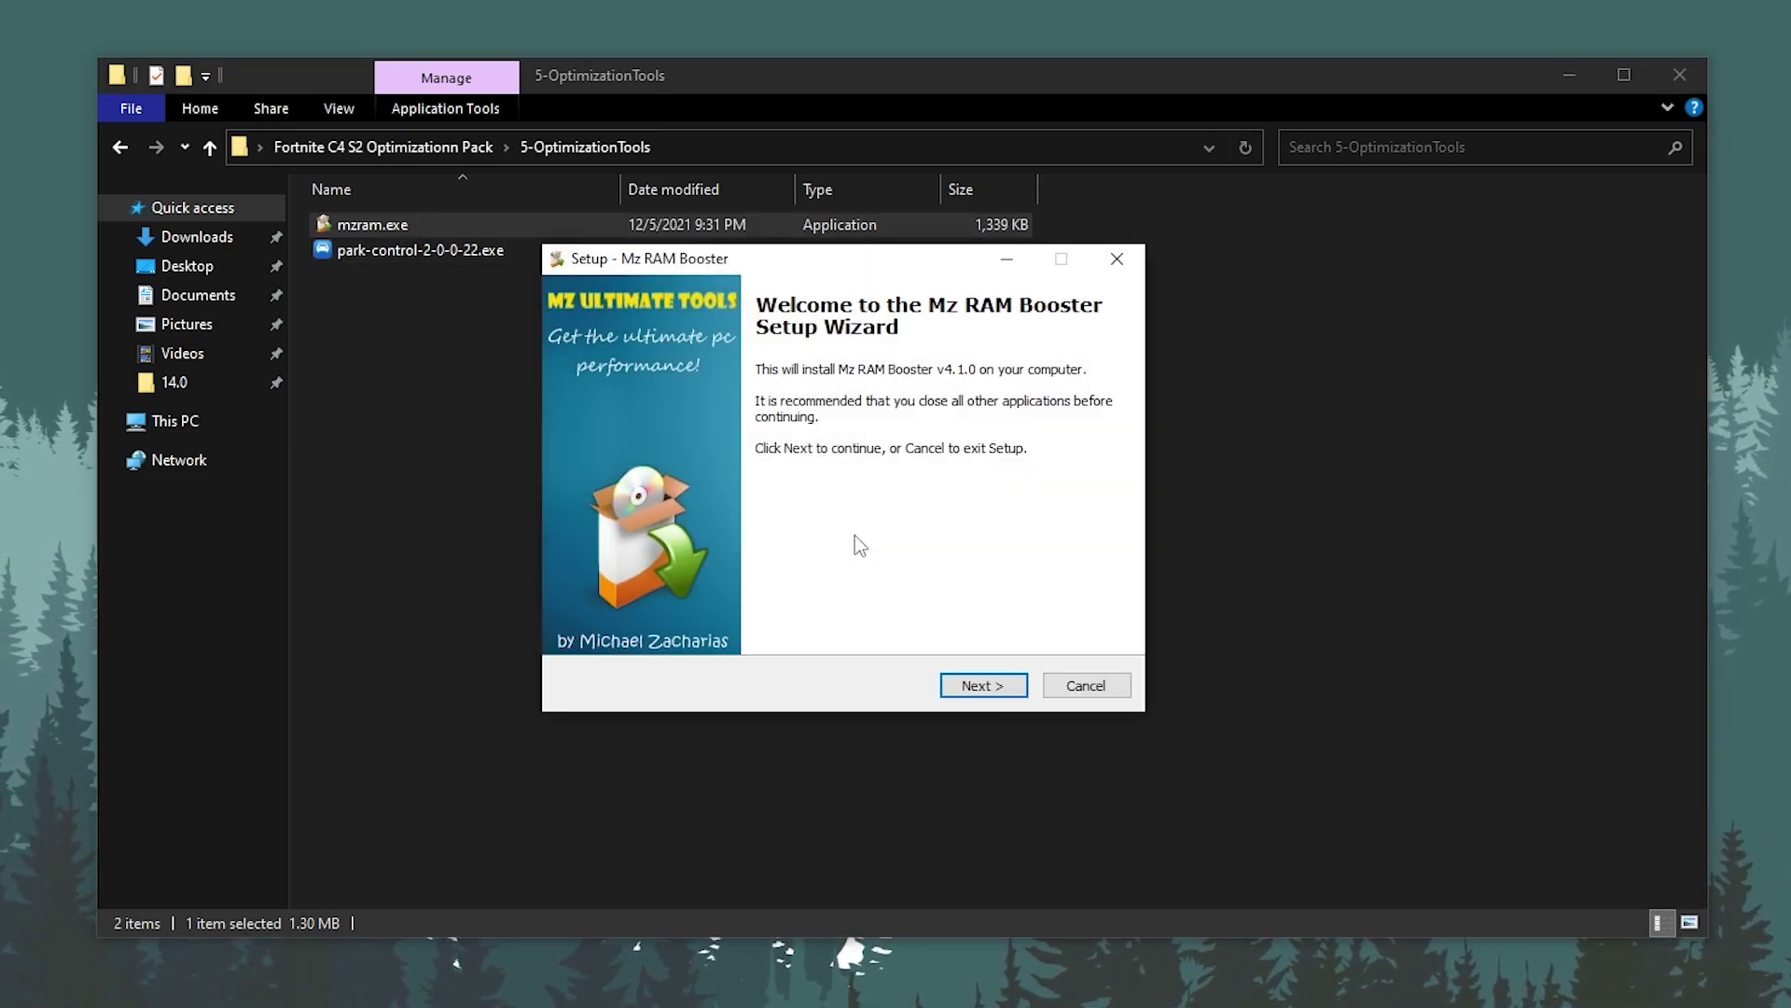
left_click(980, 693)
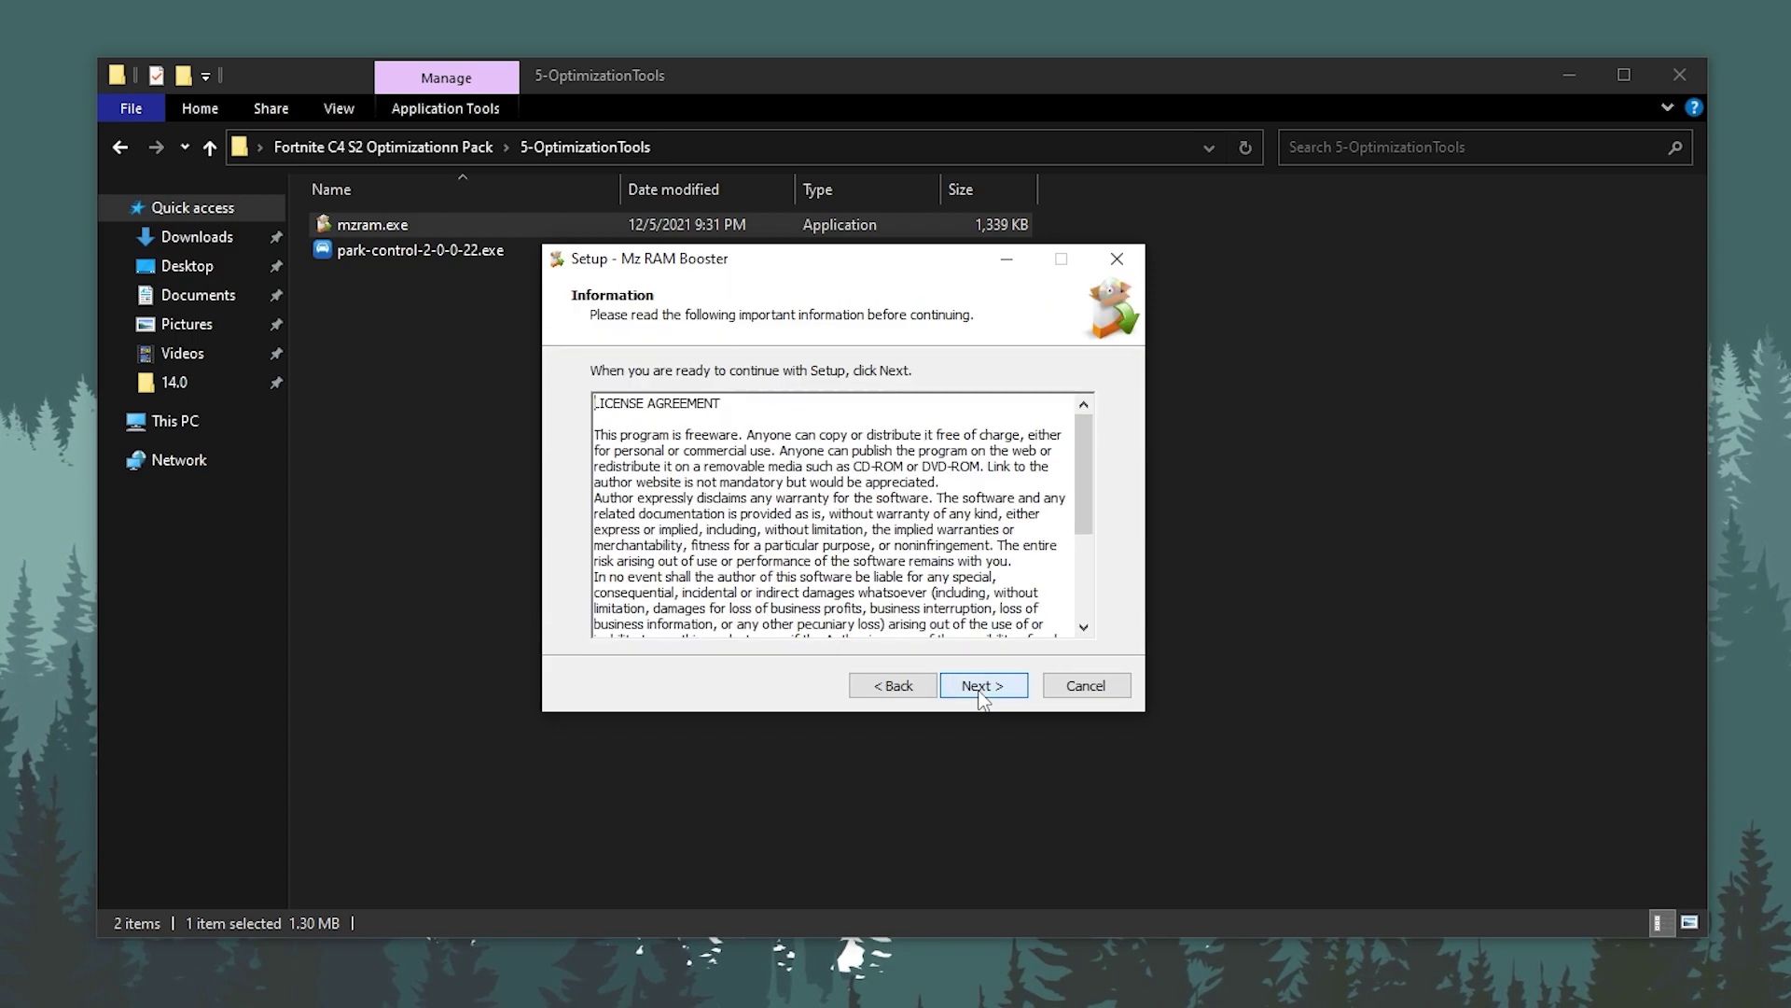
left_click(980, 693)
left_click(981, 693)
left_click(981, 695)
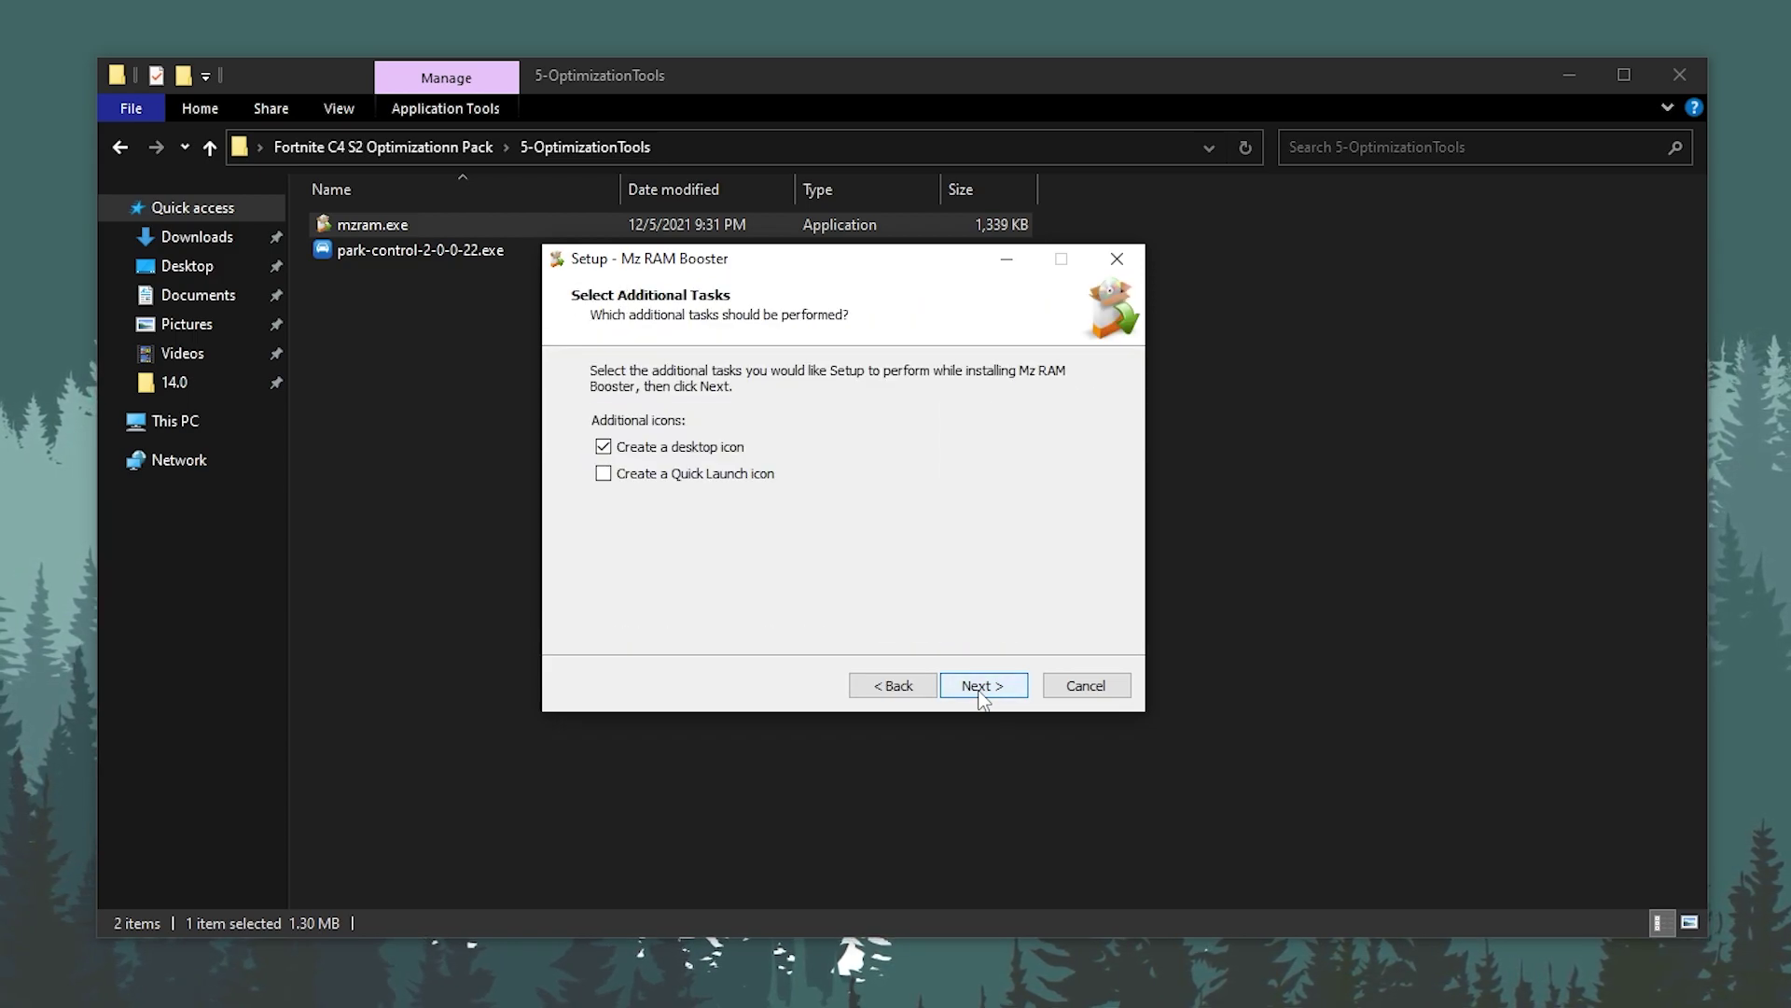
left_click(981, 695)
left_click(982, 696)
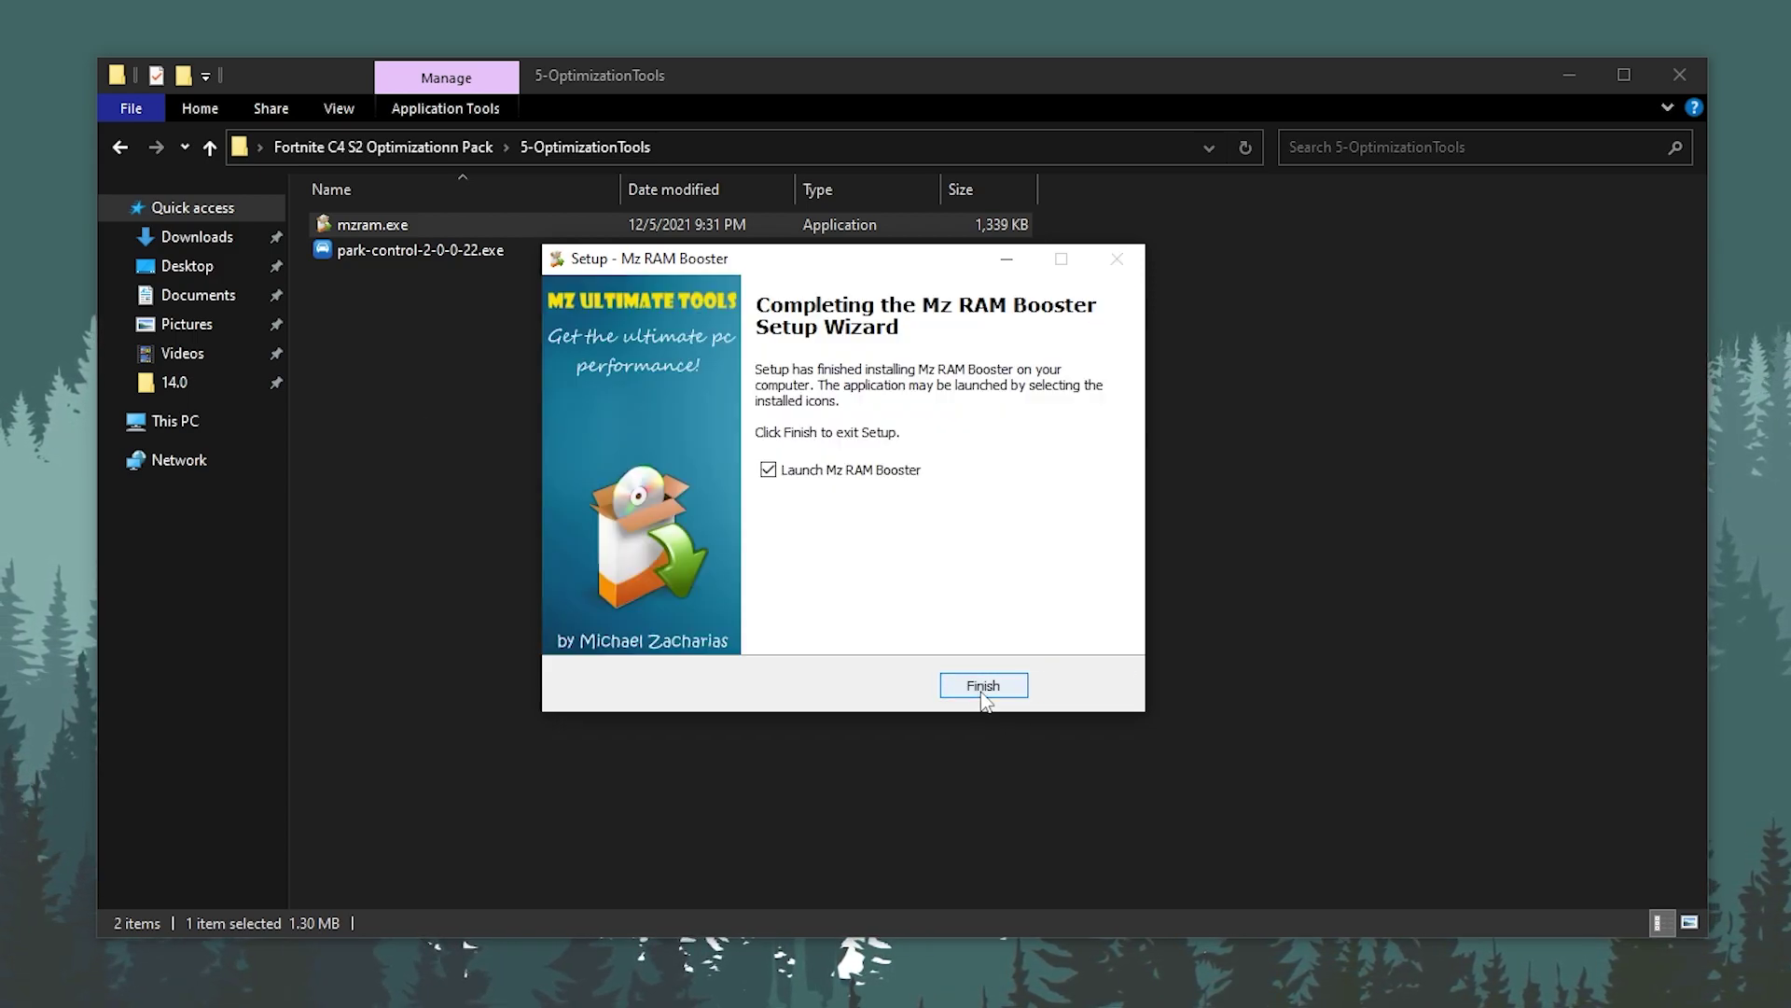
left_click(984, 690)
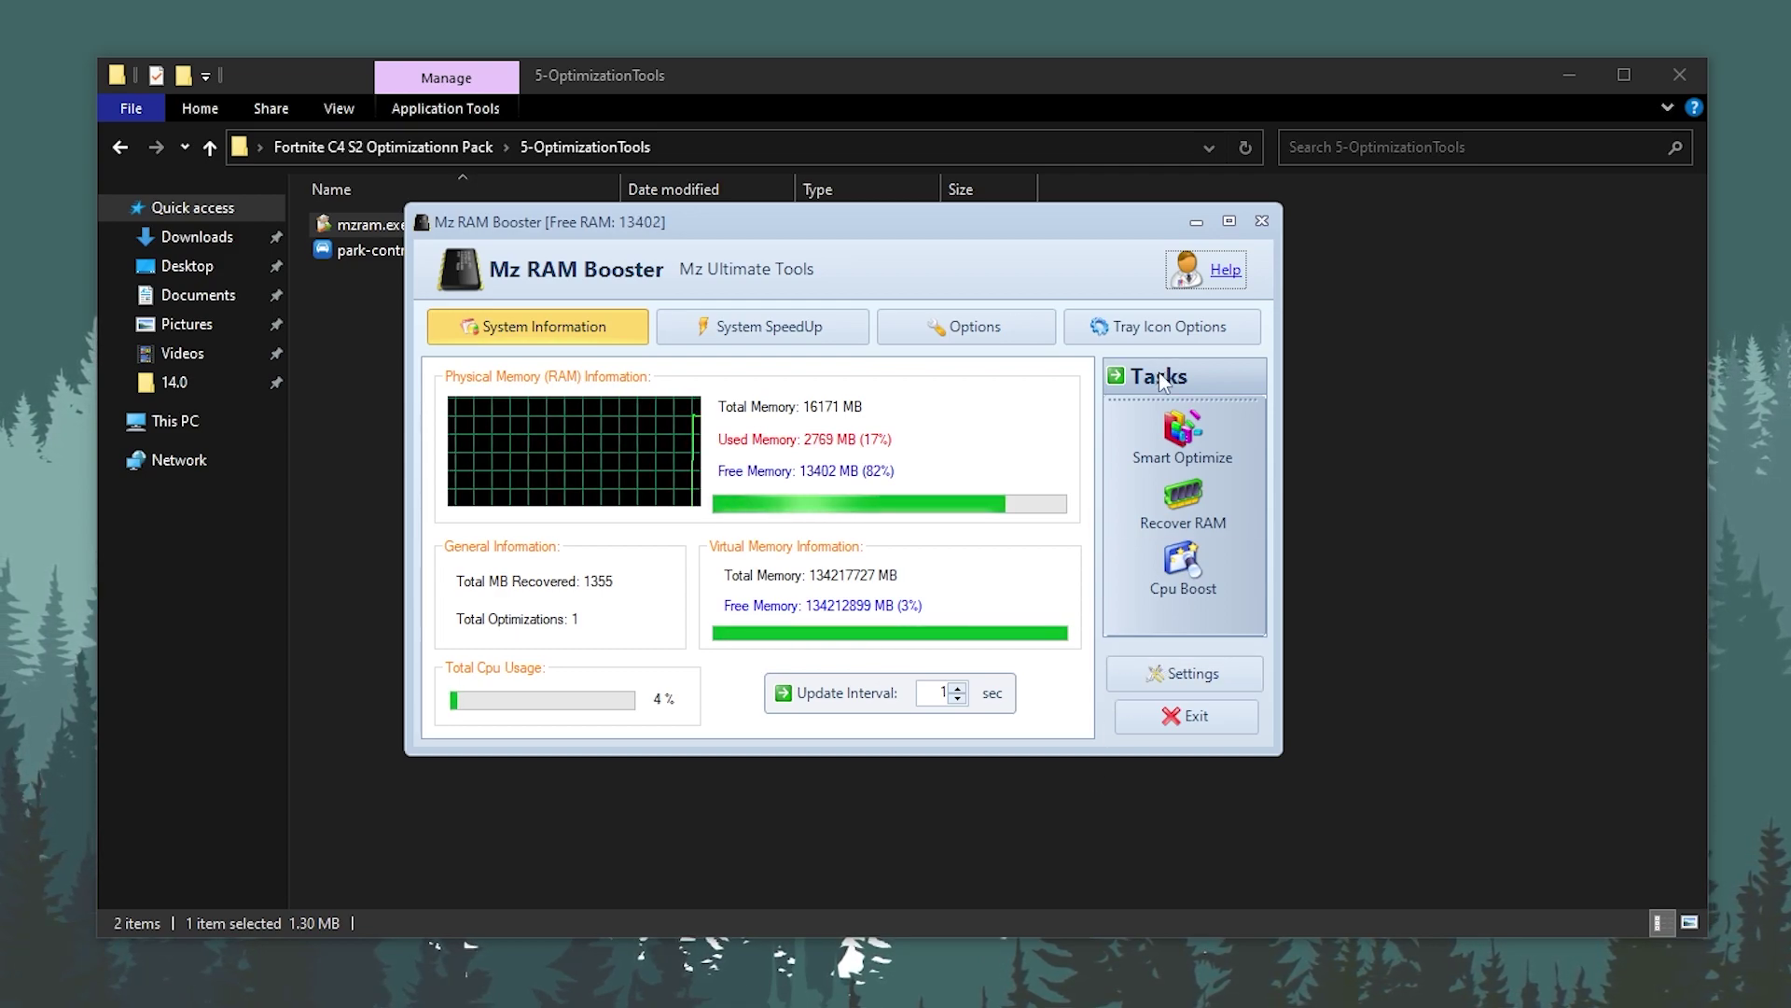
Step: Run the Smart Optimize and Recover RAM tasks in Mz RAM Booster
left_click(1200, 451)
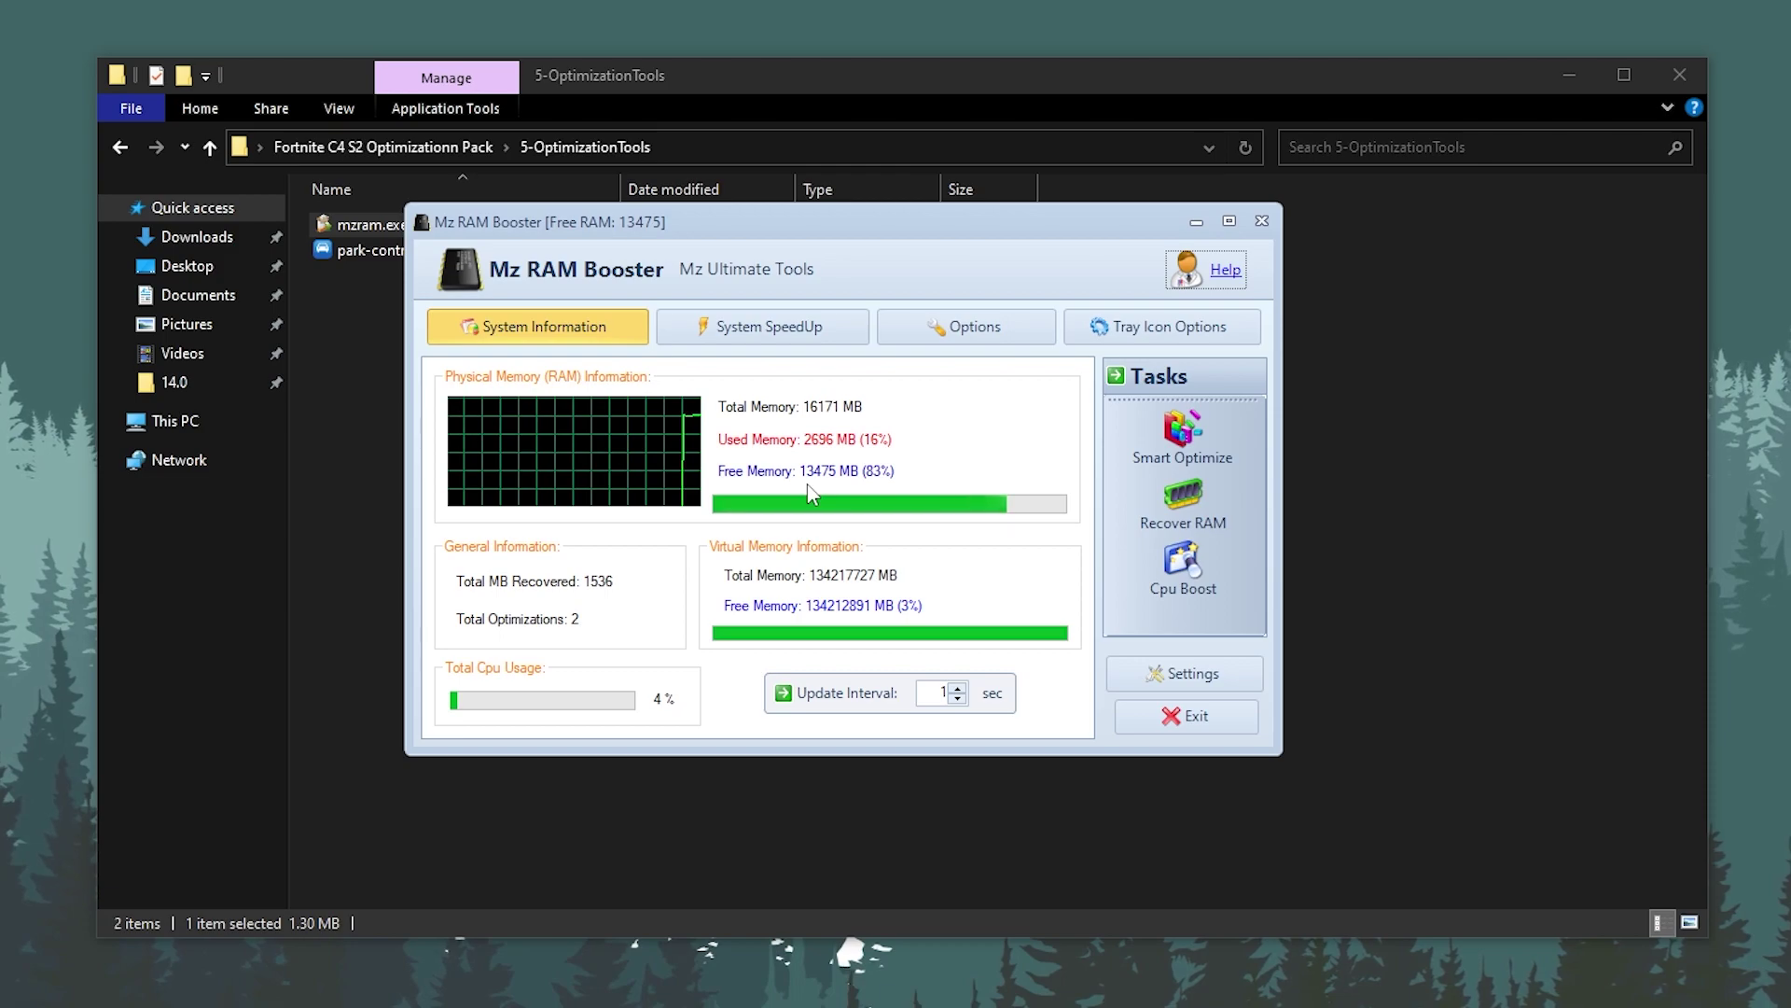
left_click(1160, 505)
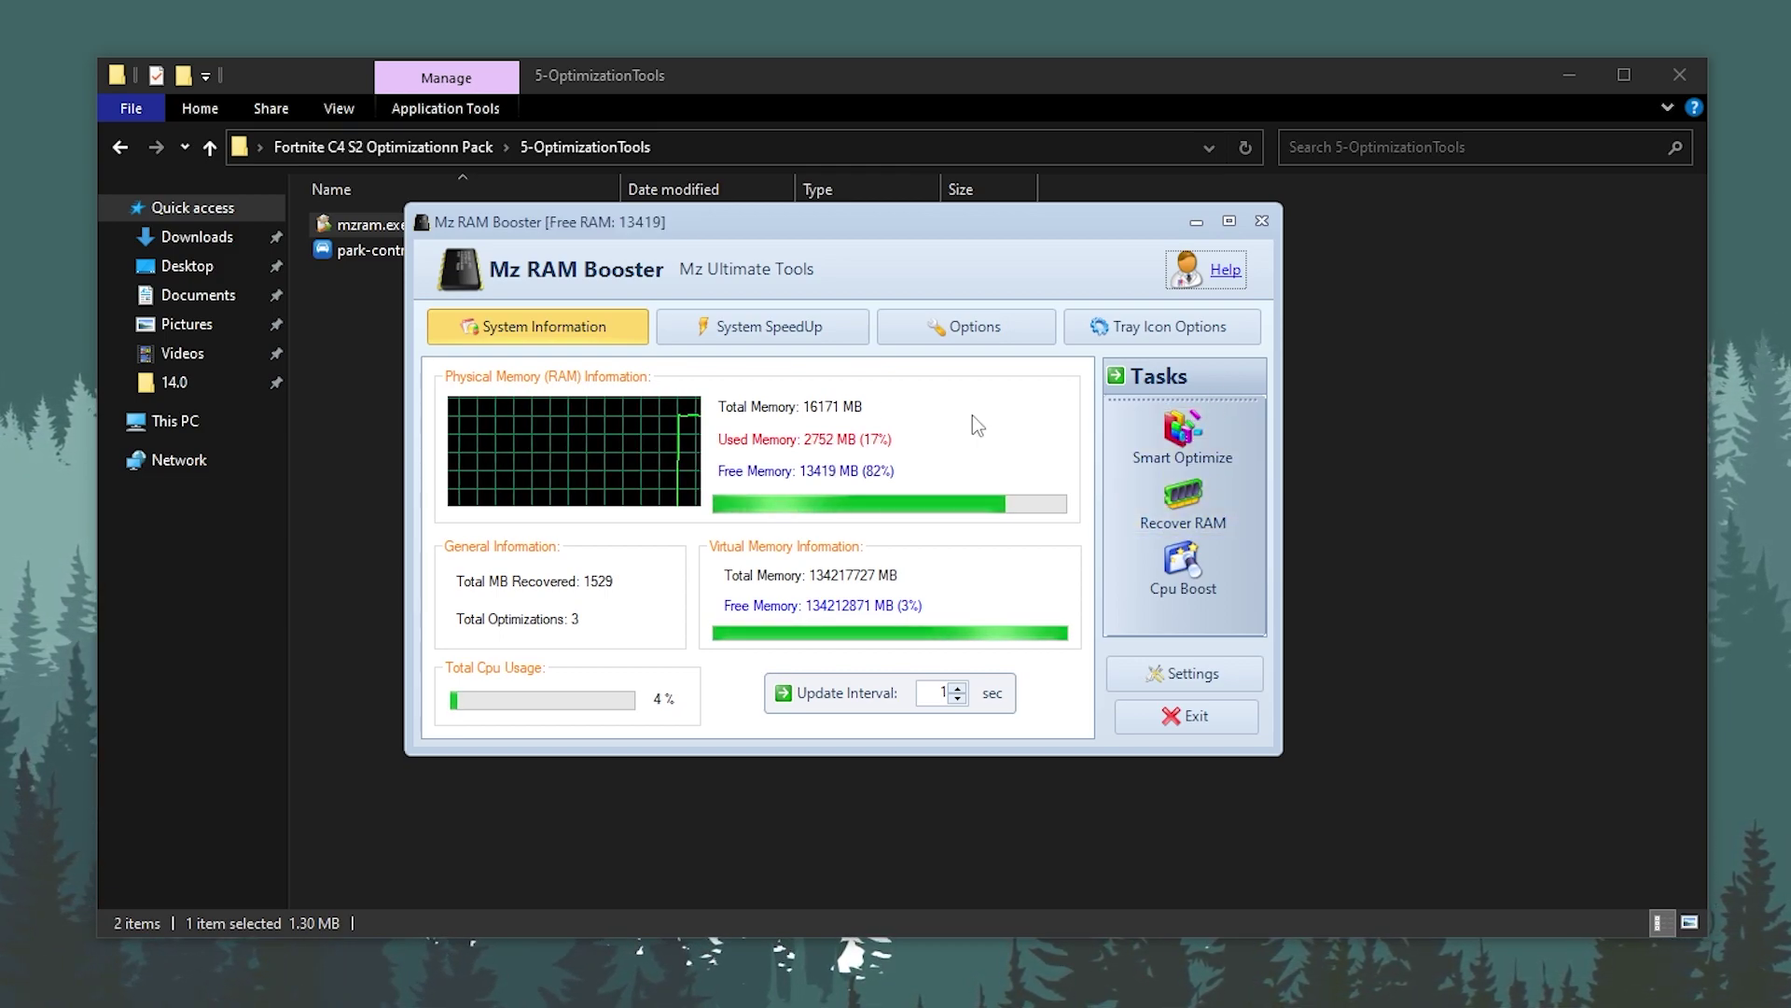
Step: Load and apply the recommended System SpeedUp values, including the Boost Foreground Applications CPU priority
left_click(735, 324)
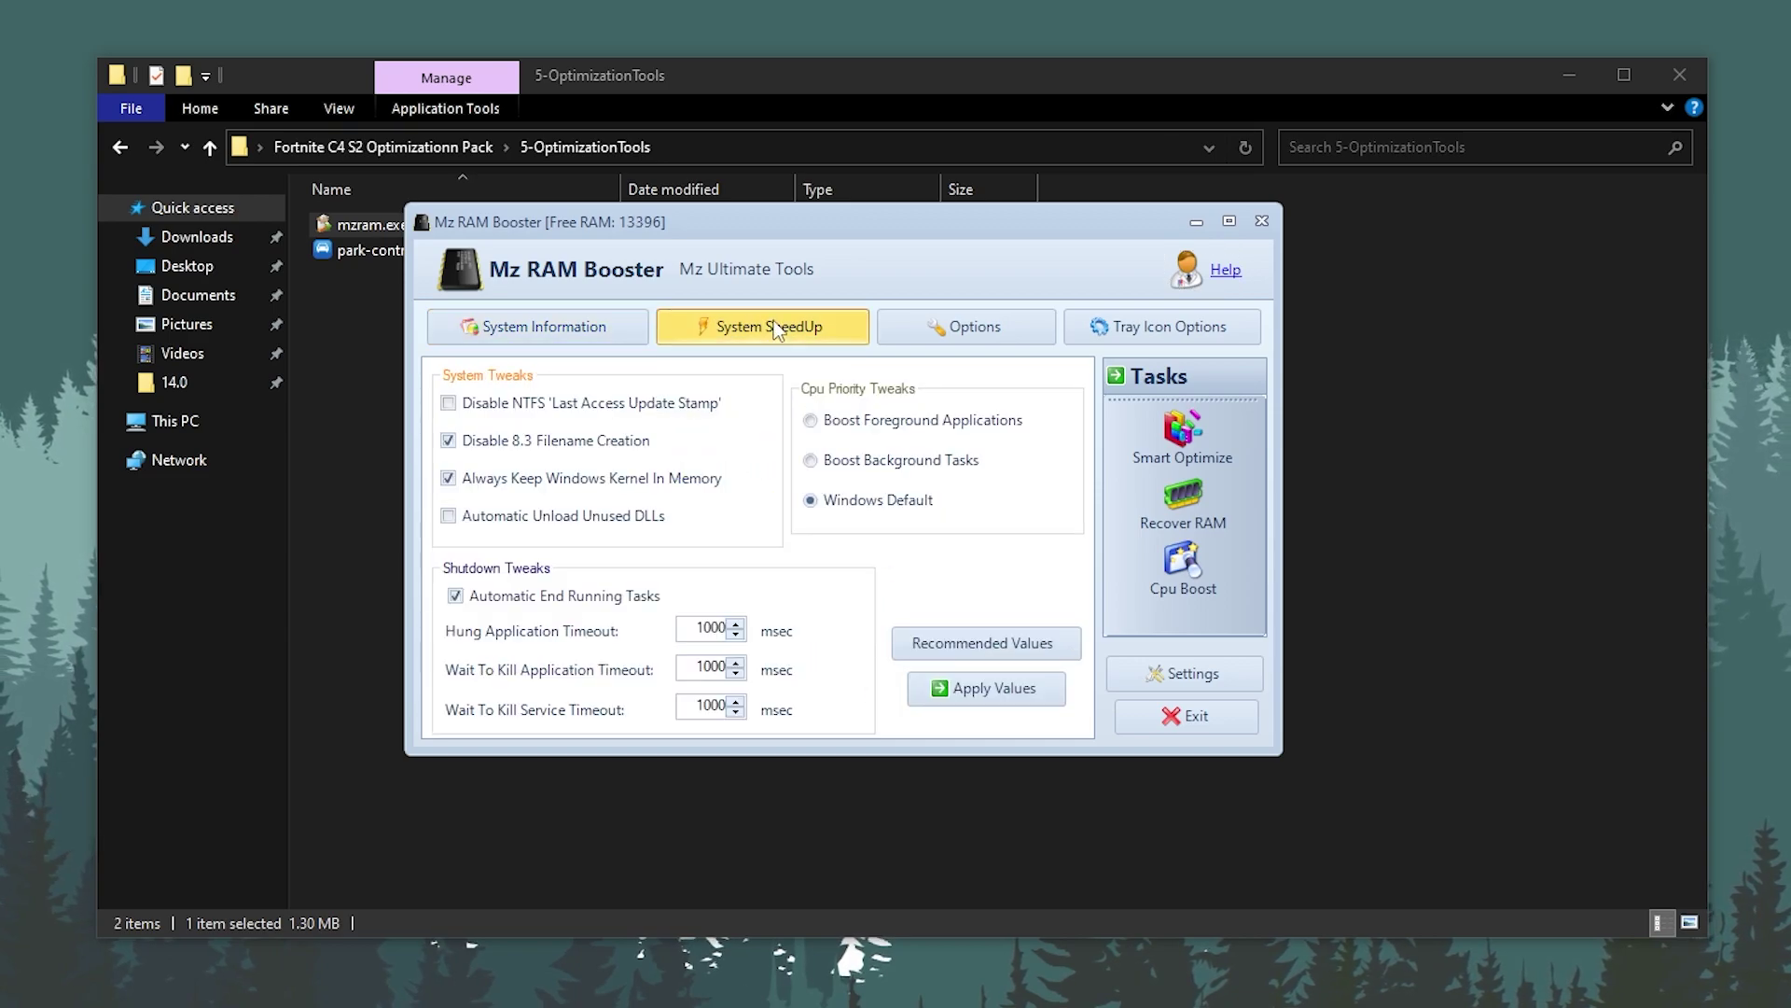
left_click(996, 655)
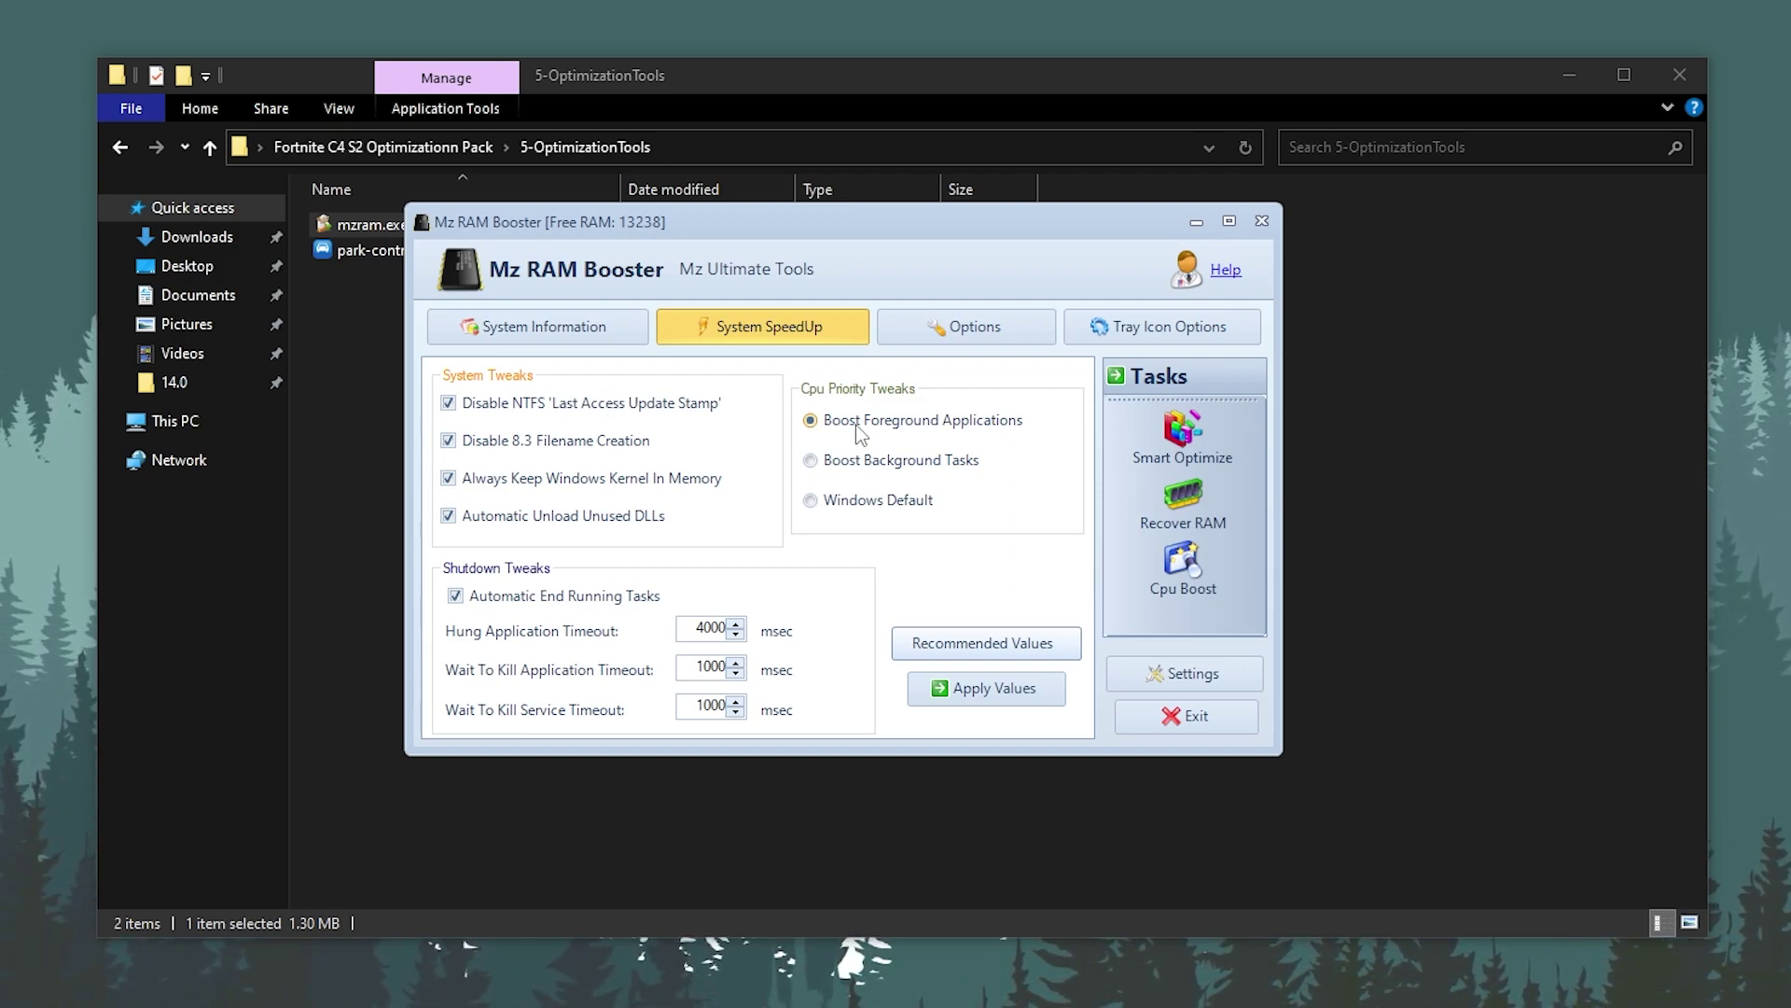
left_click(1013, 700)
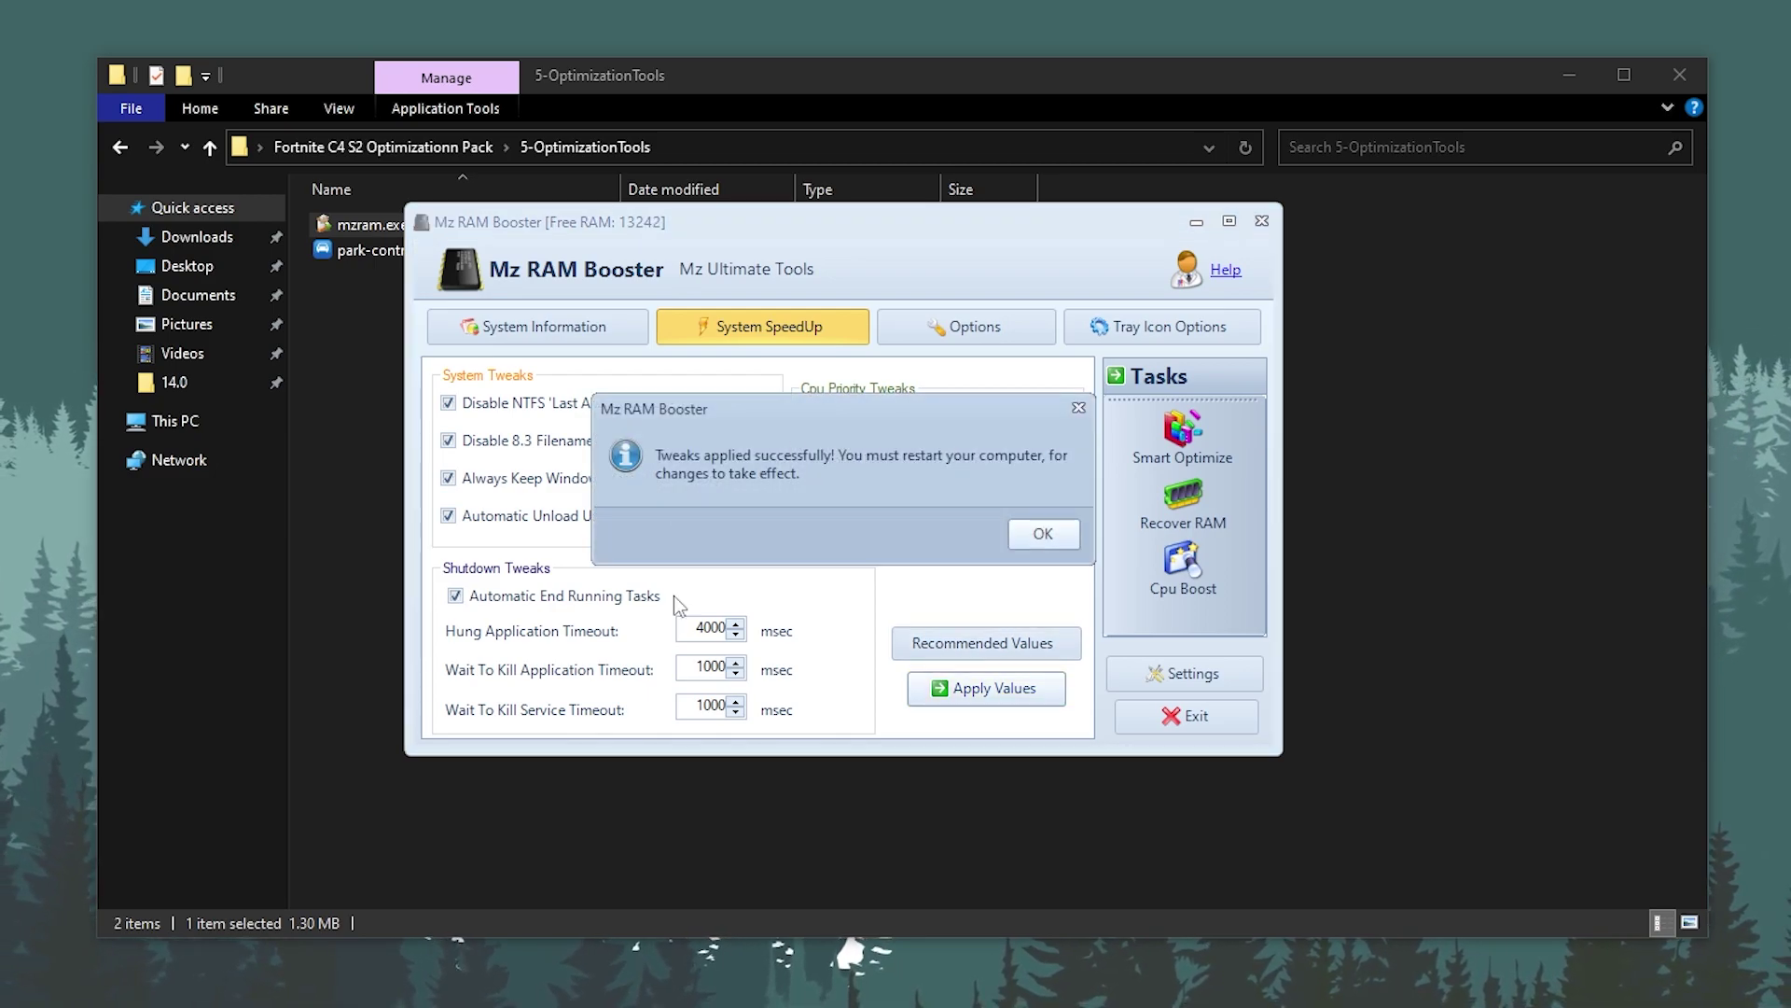
left_click(1040, 536)
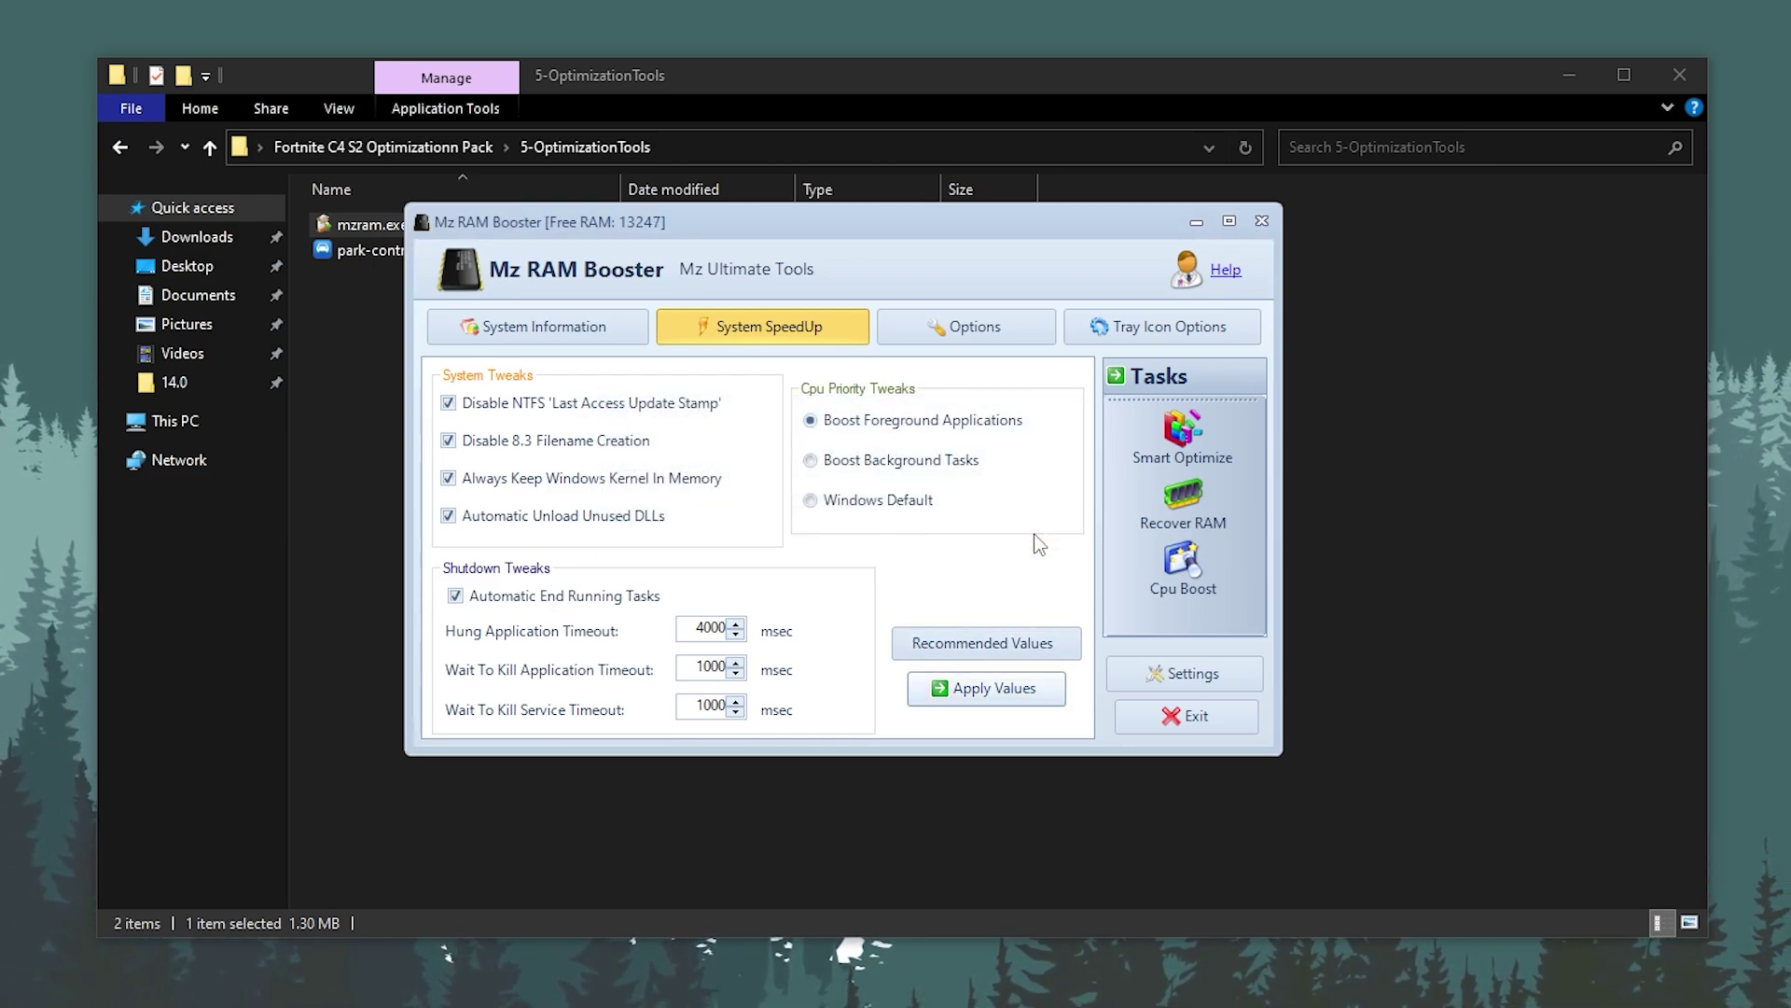
Step: Load and apply the recommended Options values in Mz RAM Booster, close its window, and check the hidden system tray apps
left_click(958, 345)
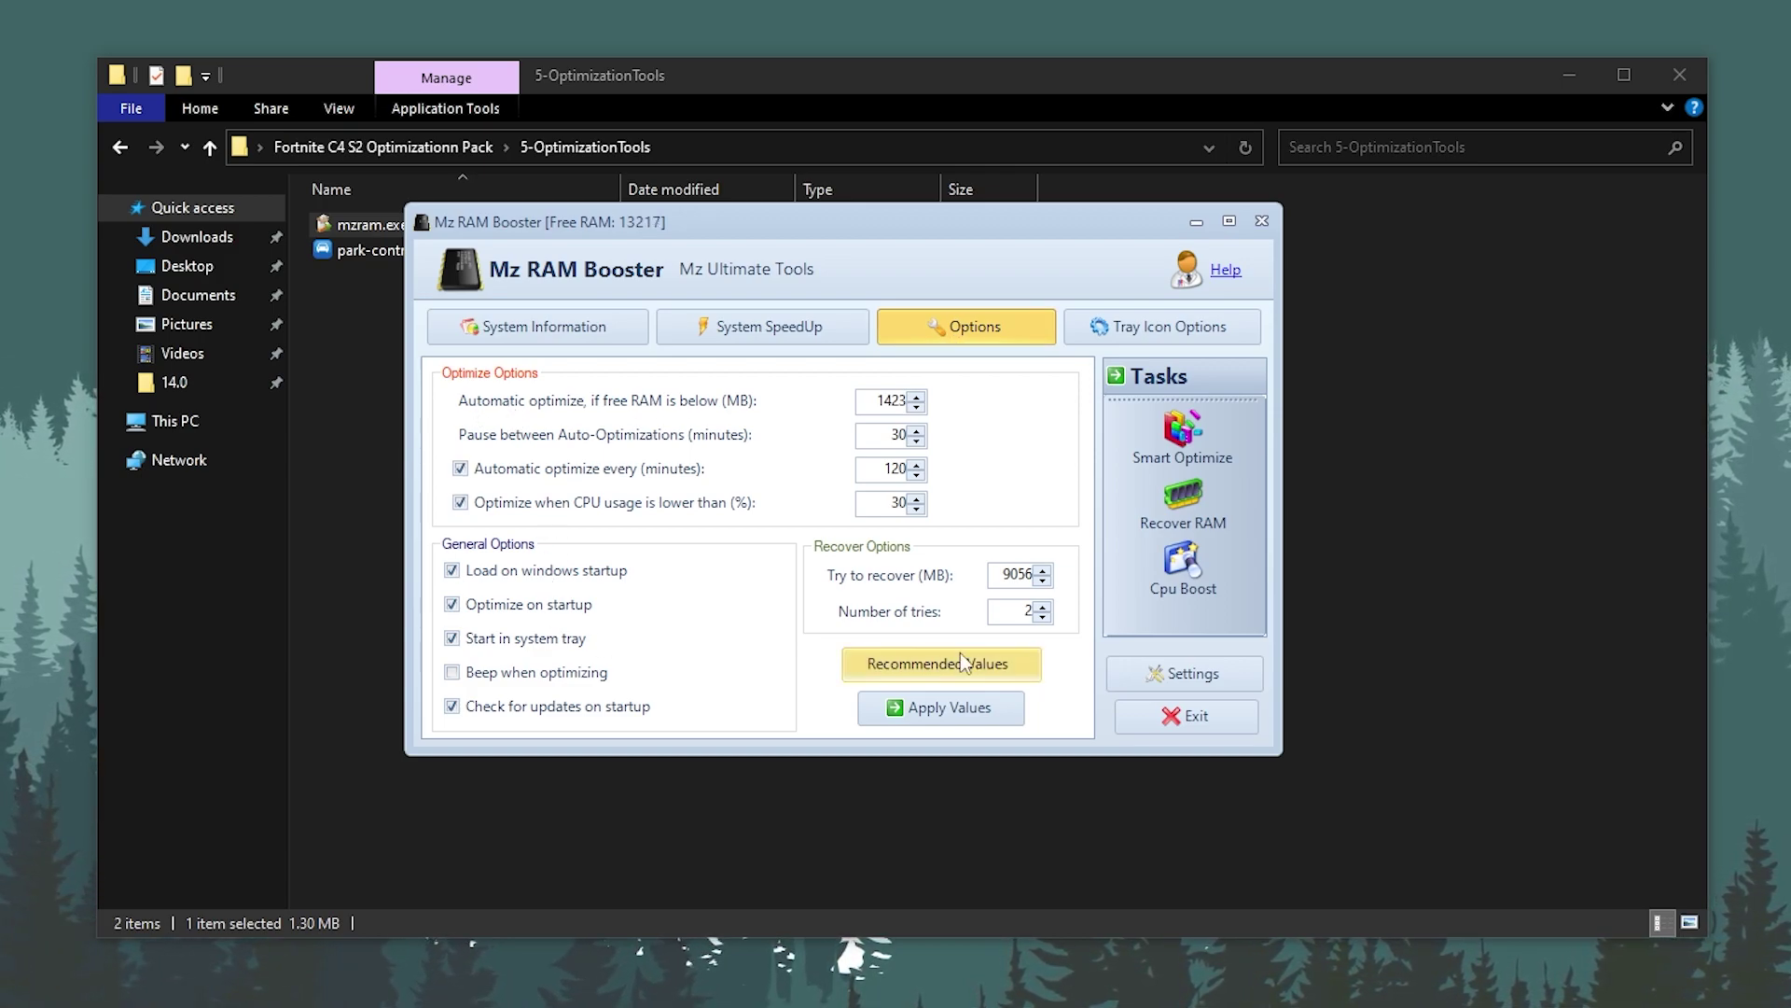
left_click(988, 670)
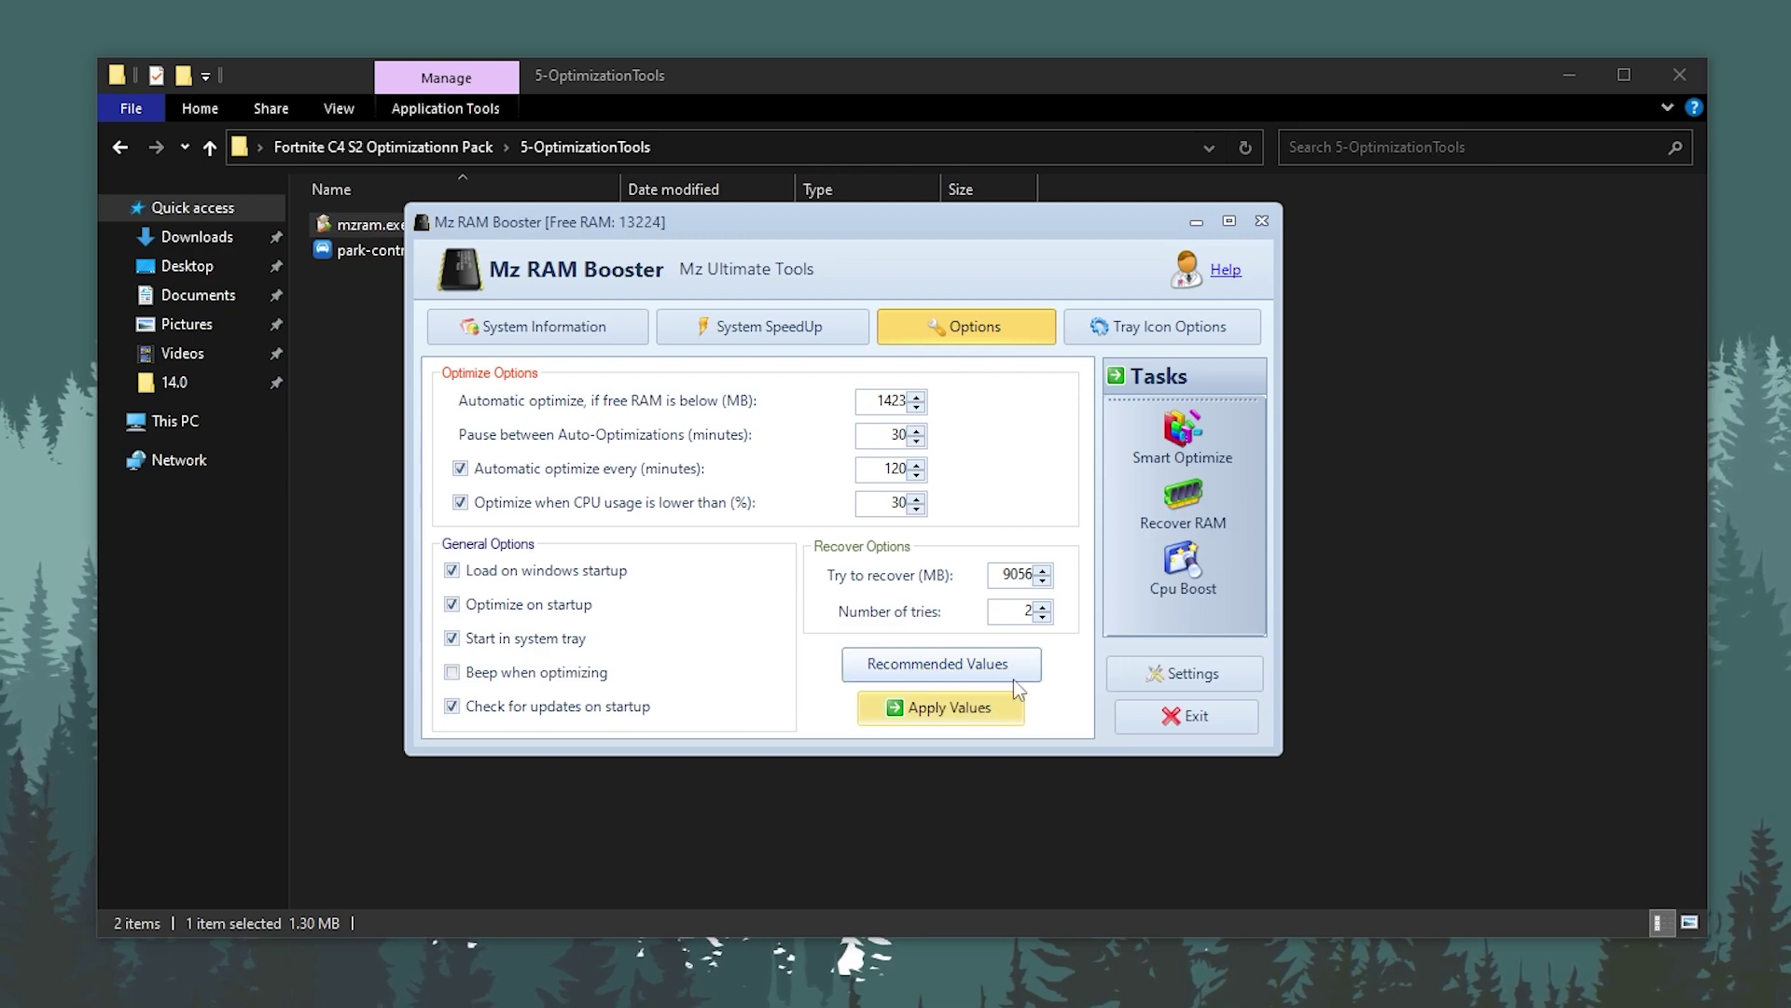
left_click(944, 709)
left_click(937, 524)
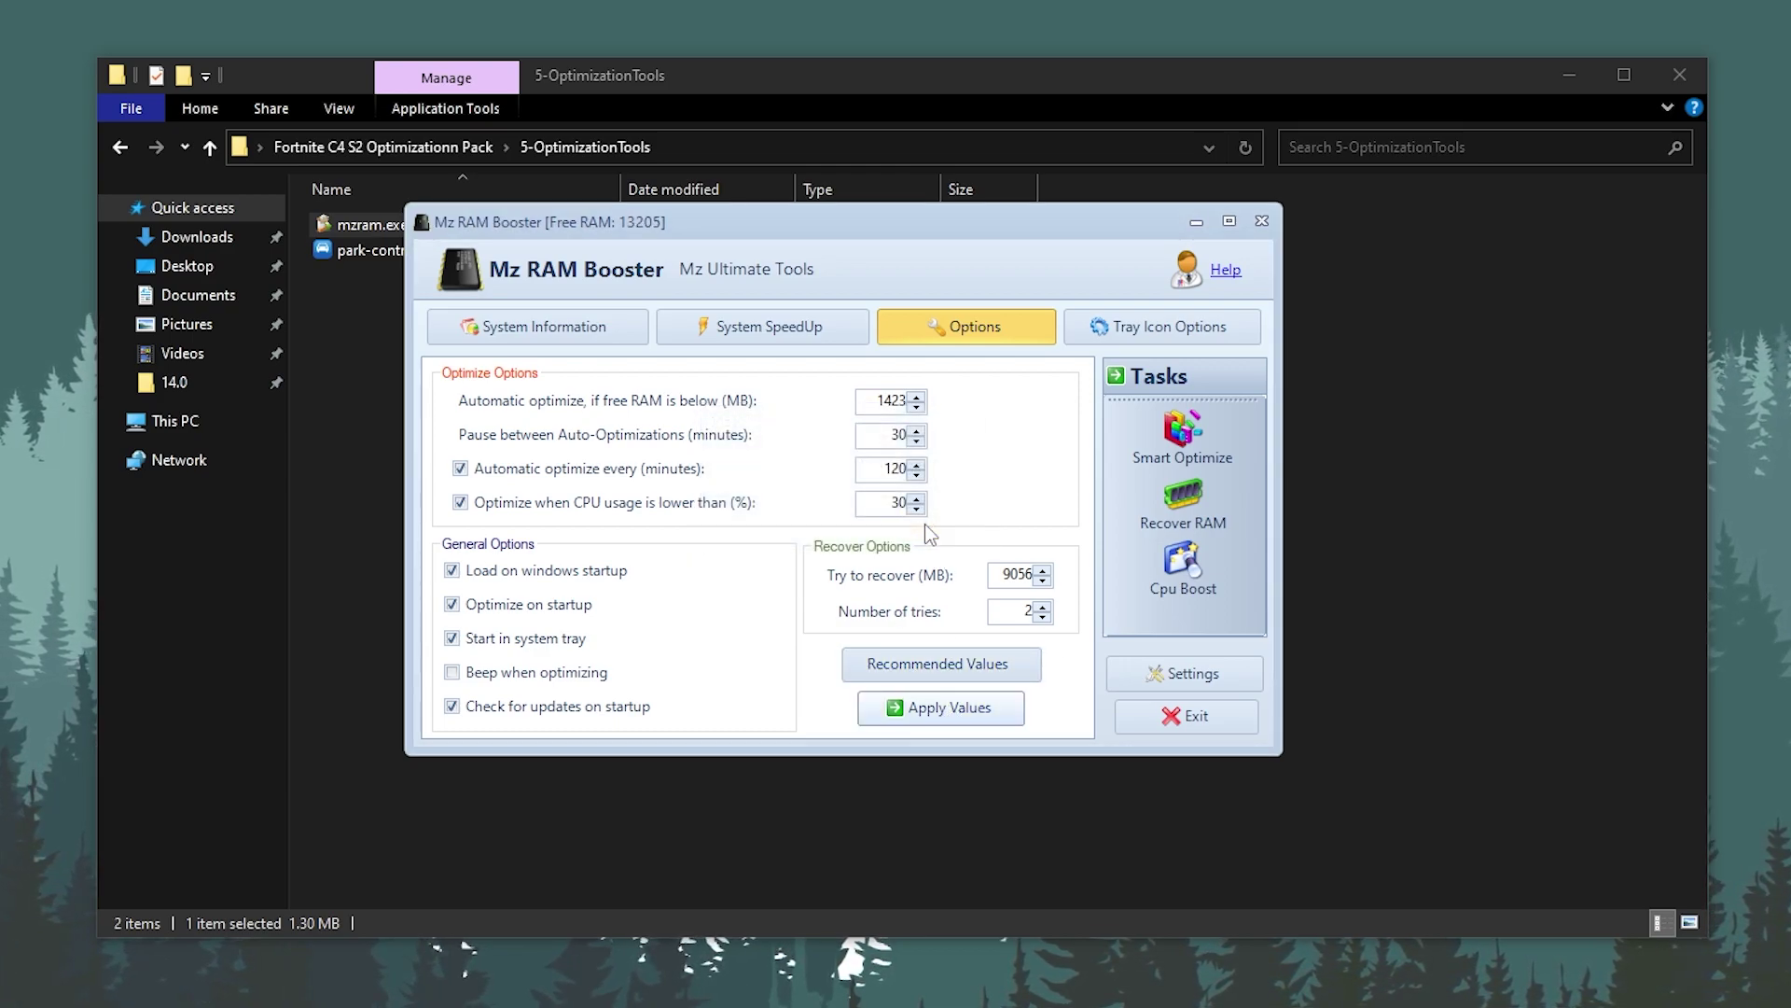
left_click(1262, 223)
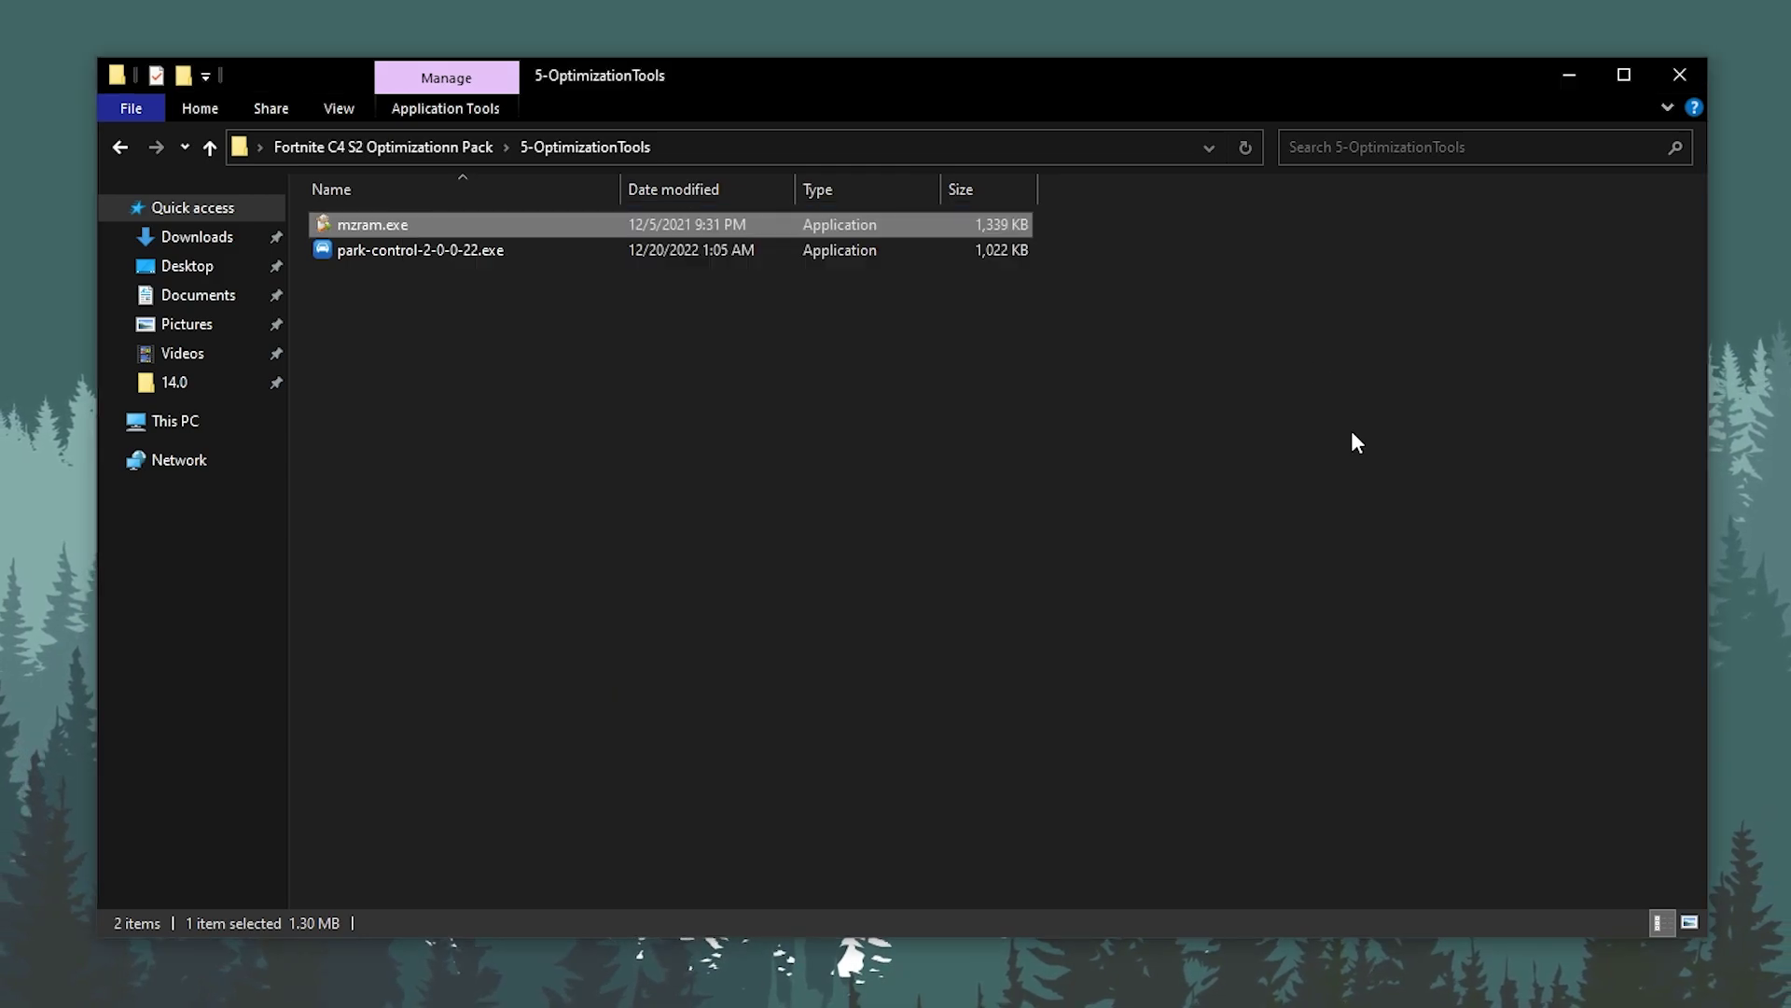
left_click(1766, 990)
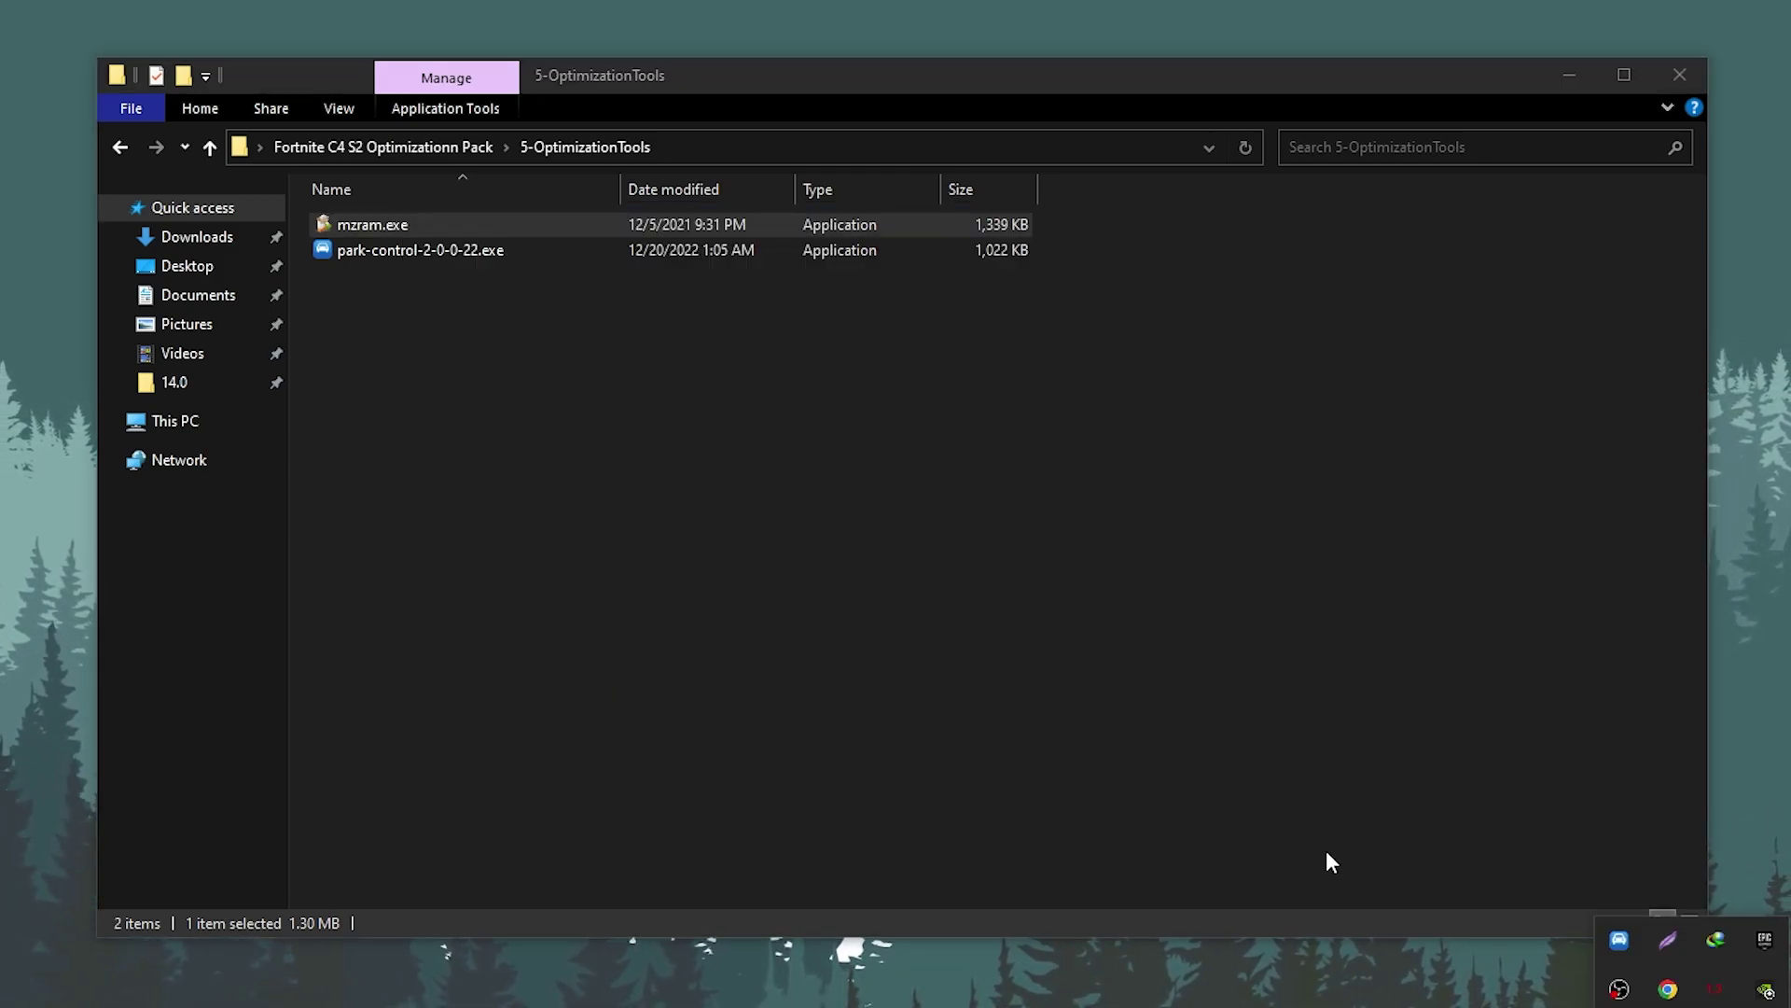
left_click(802, 599)
Step: Launch the timer tool from the 6-Timer Resoultion folder, set the timer resolution to Maximum, and minimize it
key("alt+Up")
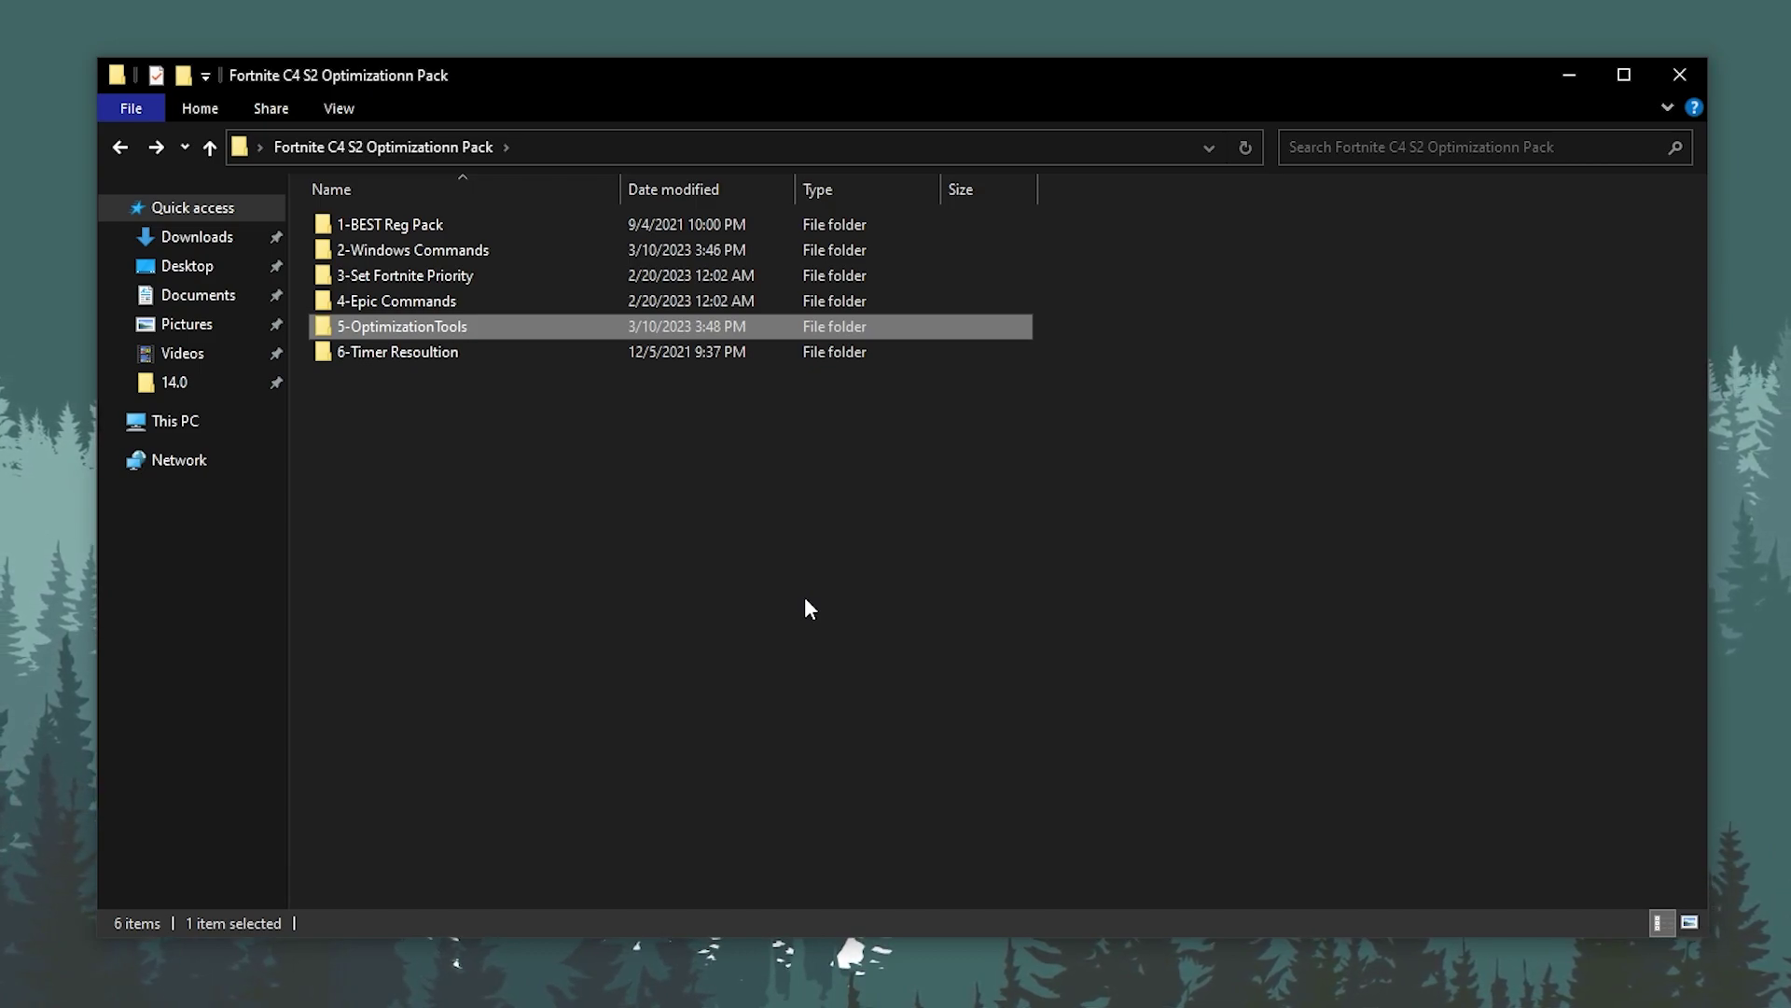
double_click(450, 359)
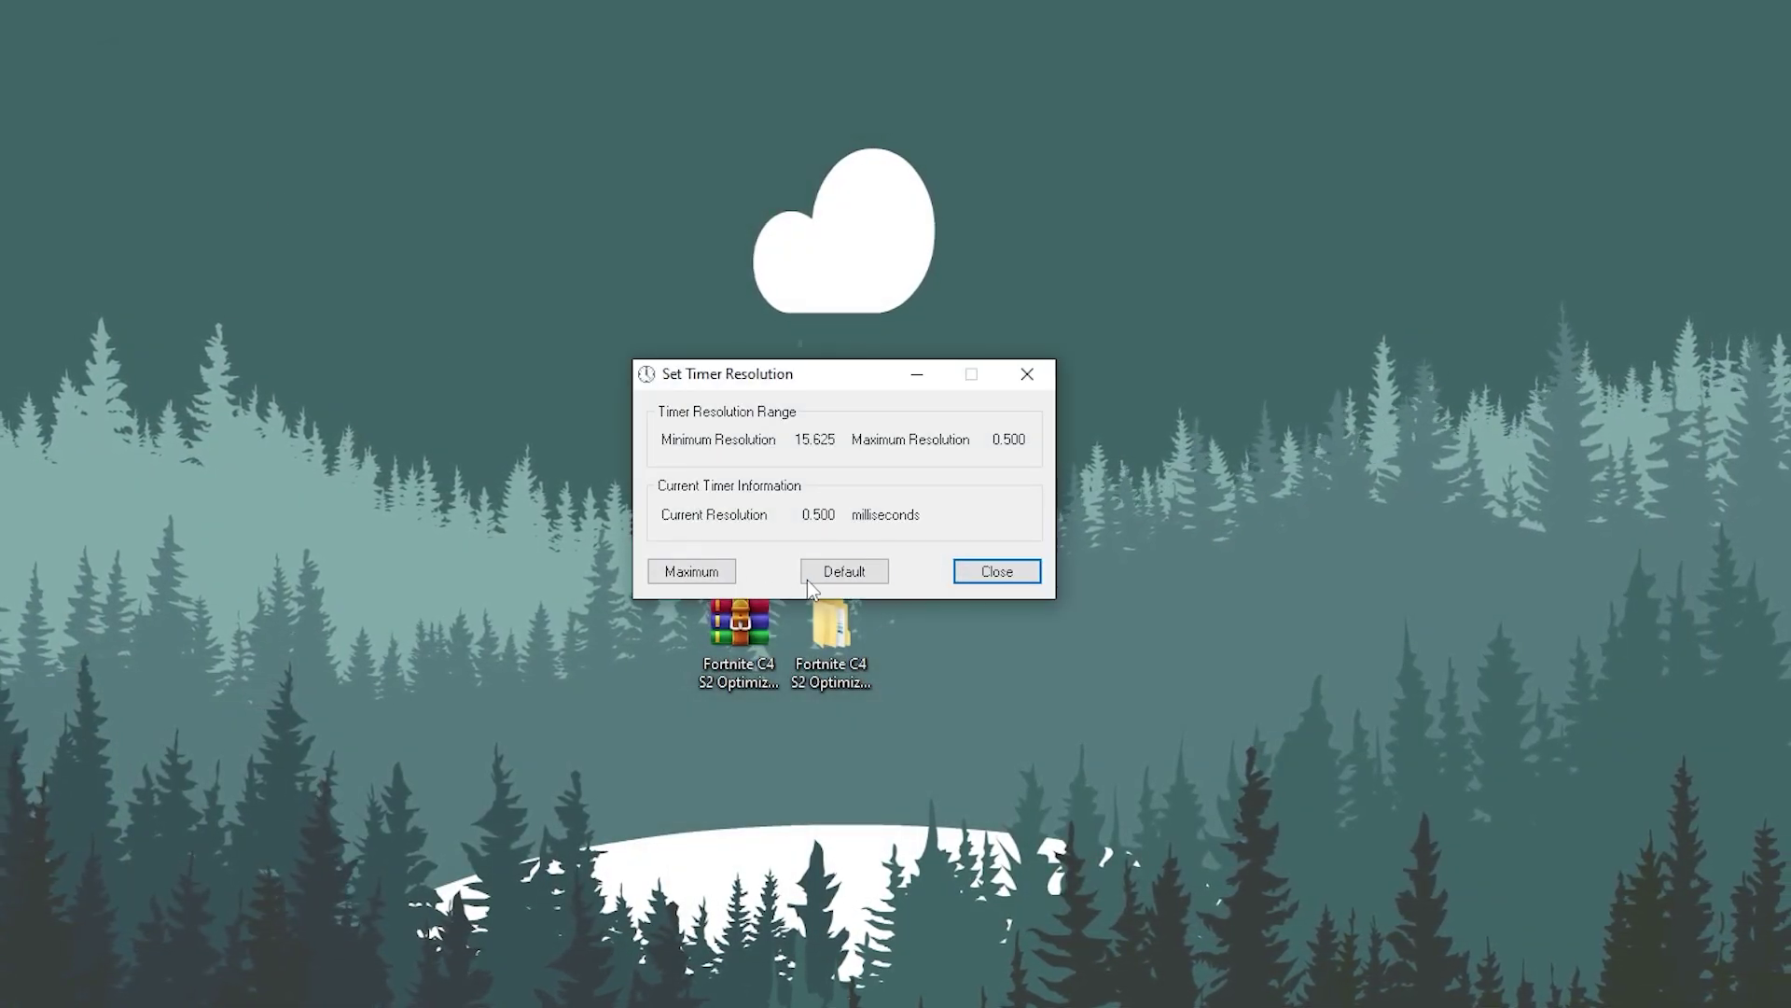
left_click(691, 571)
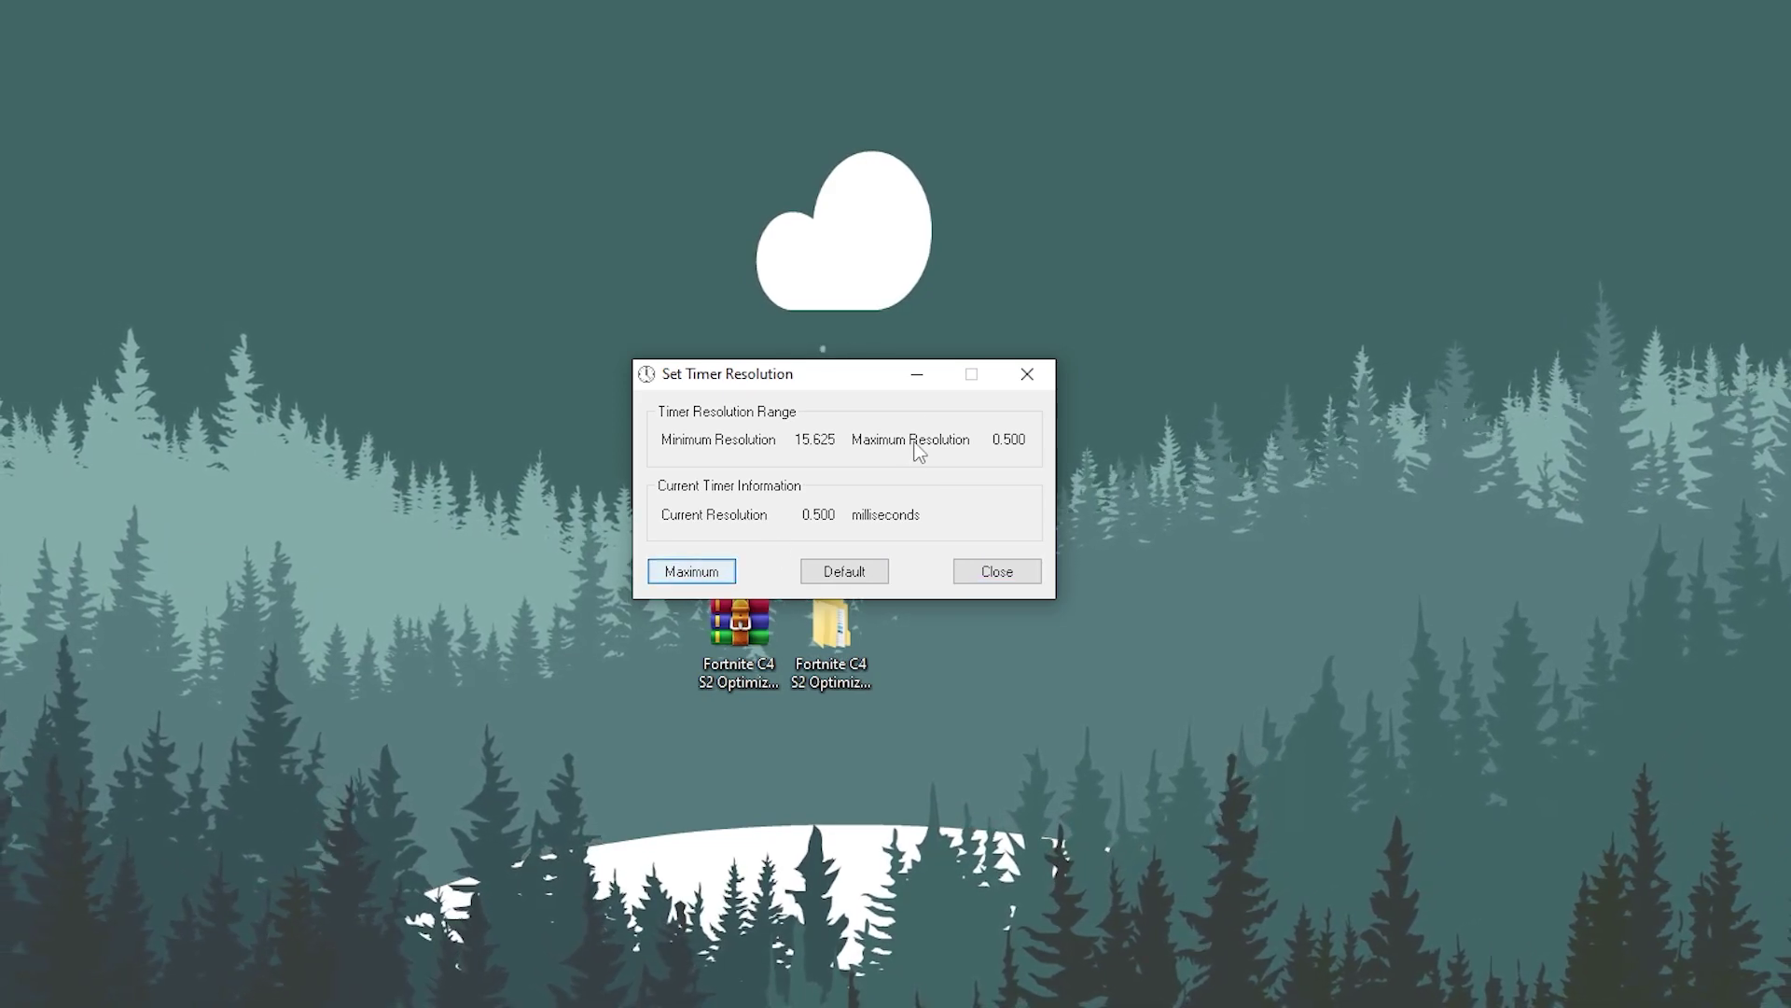
left_click(927, 375)
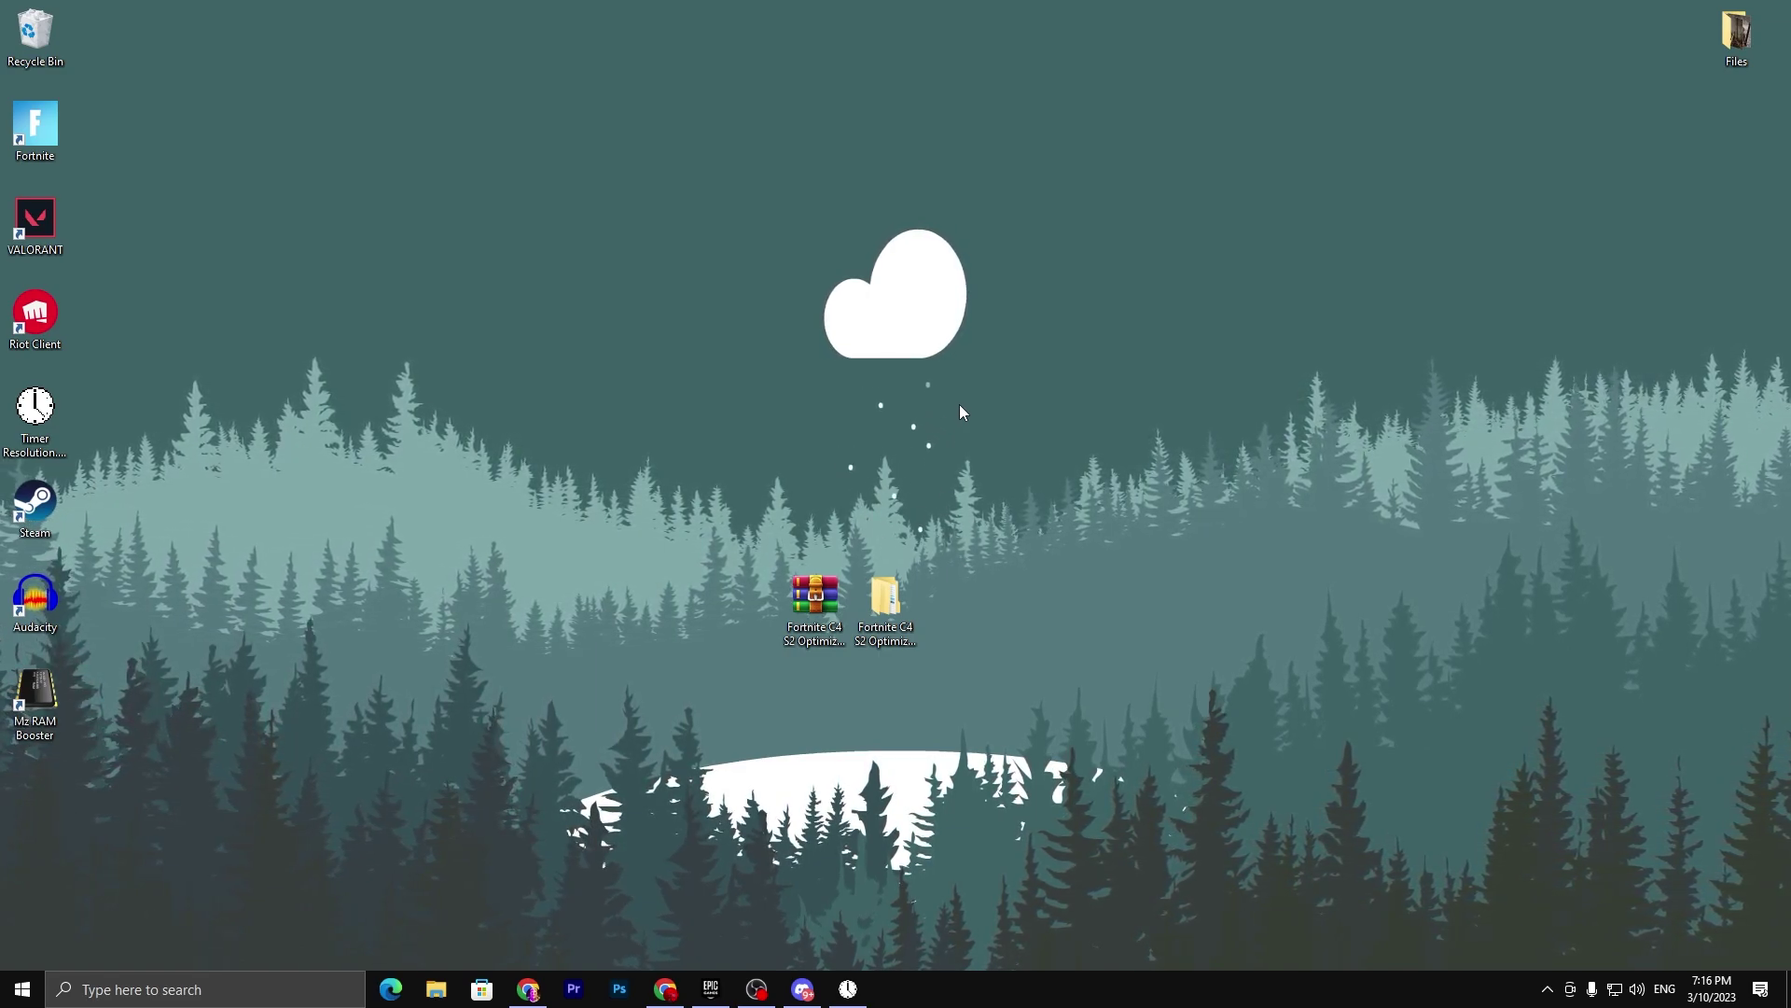
Step: Open Update & Security in Windows Settings and check for Windows updates
left_click(23, 991)
left_click(26, 911)
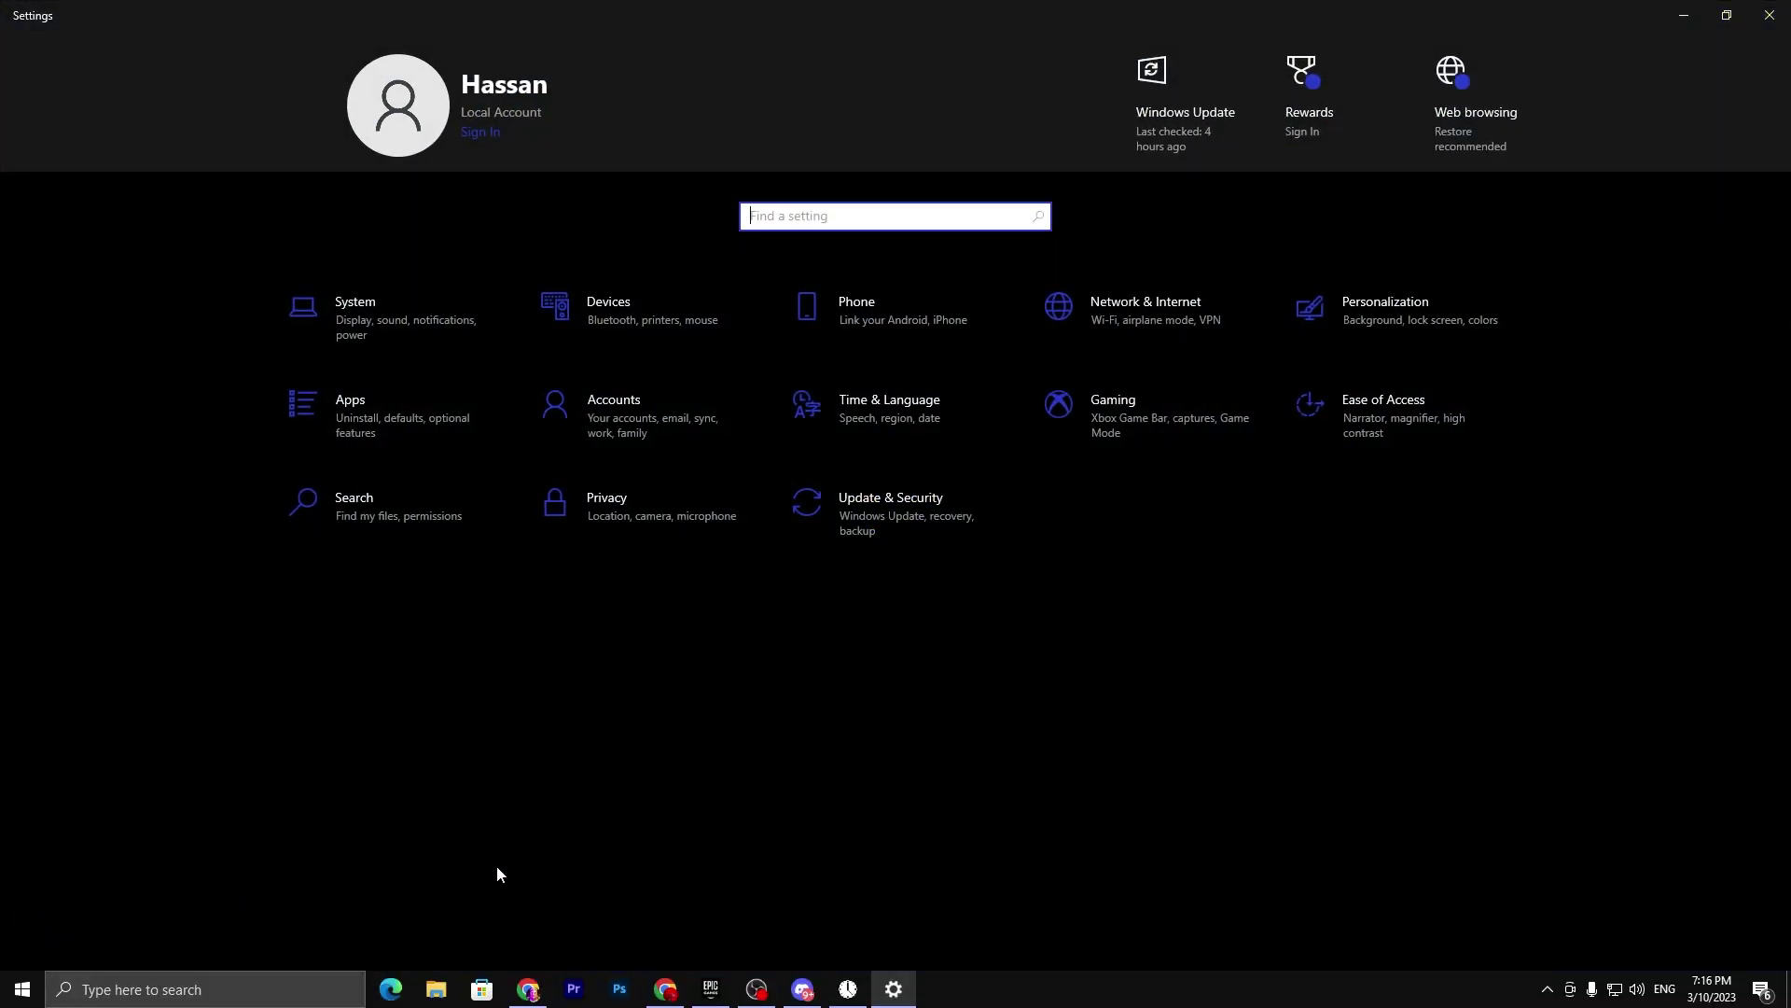
left_click(897, 513)
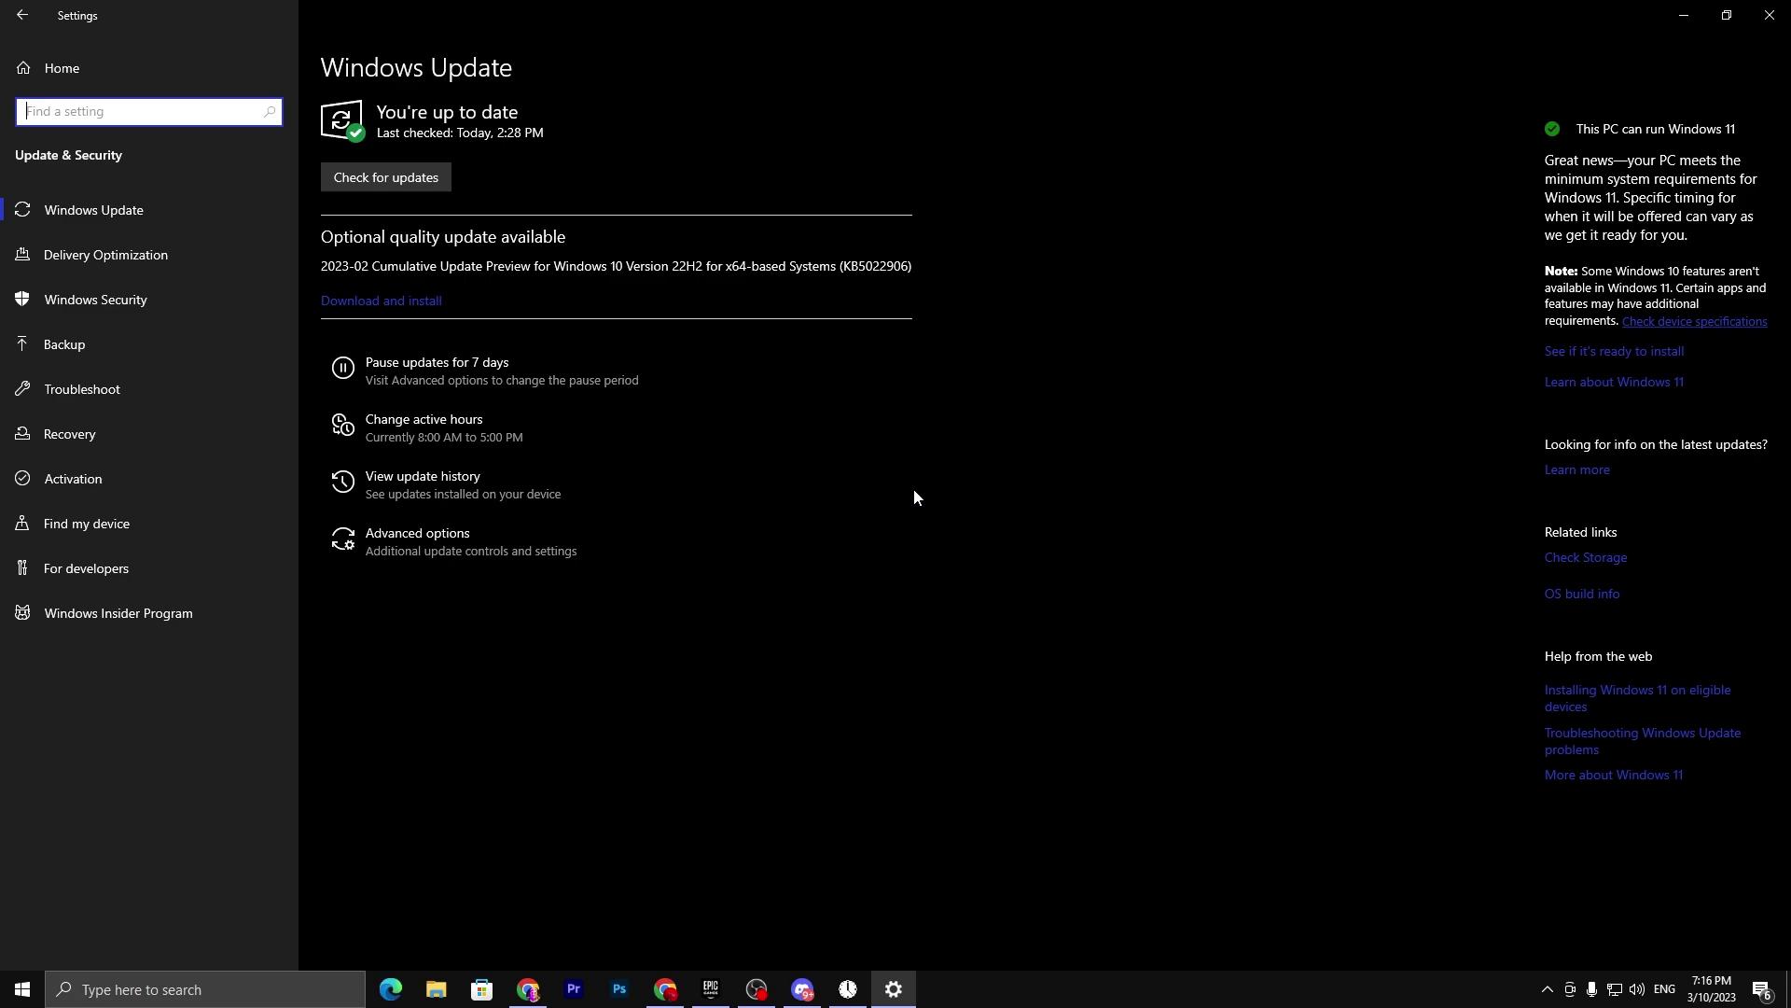
left_click(350, 185)
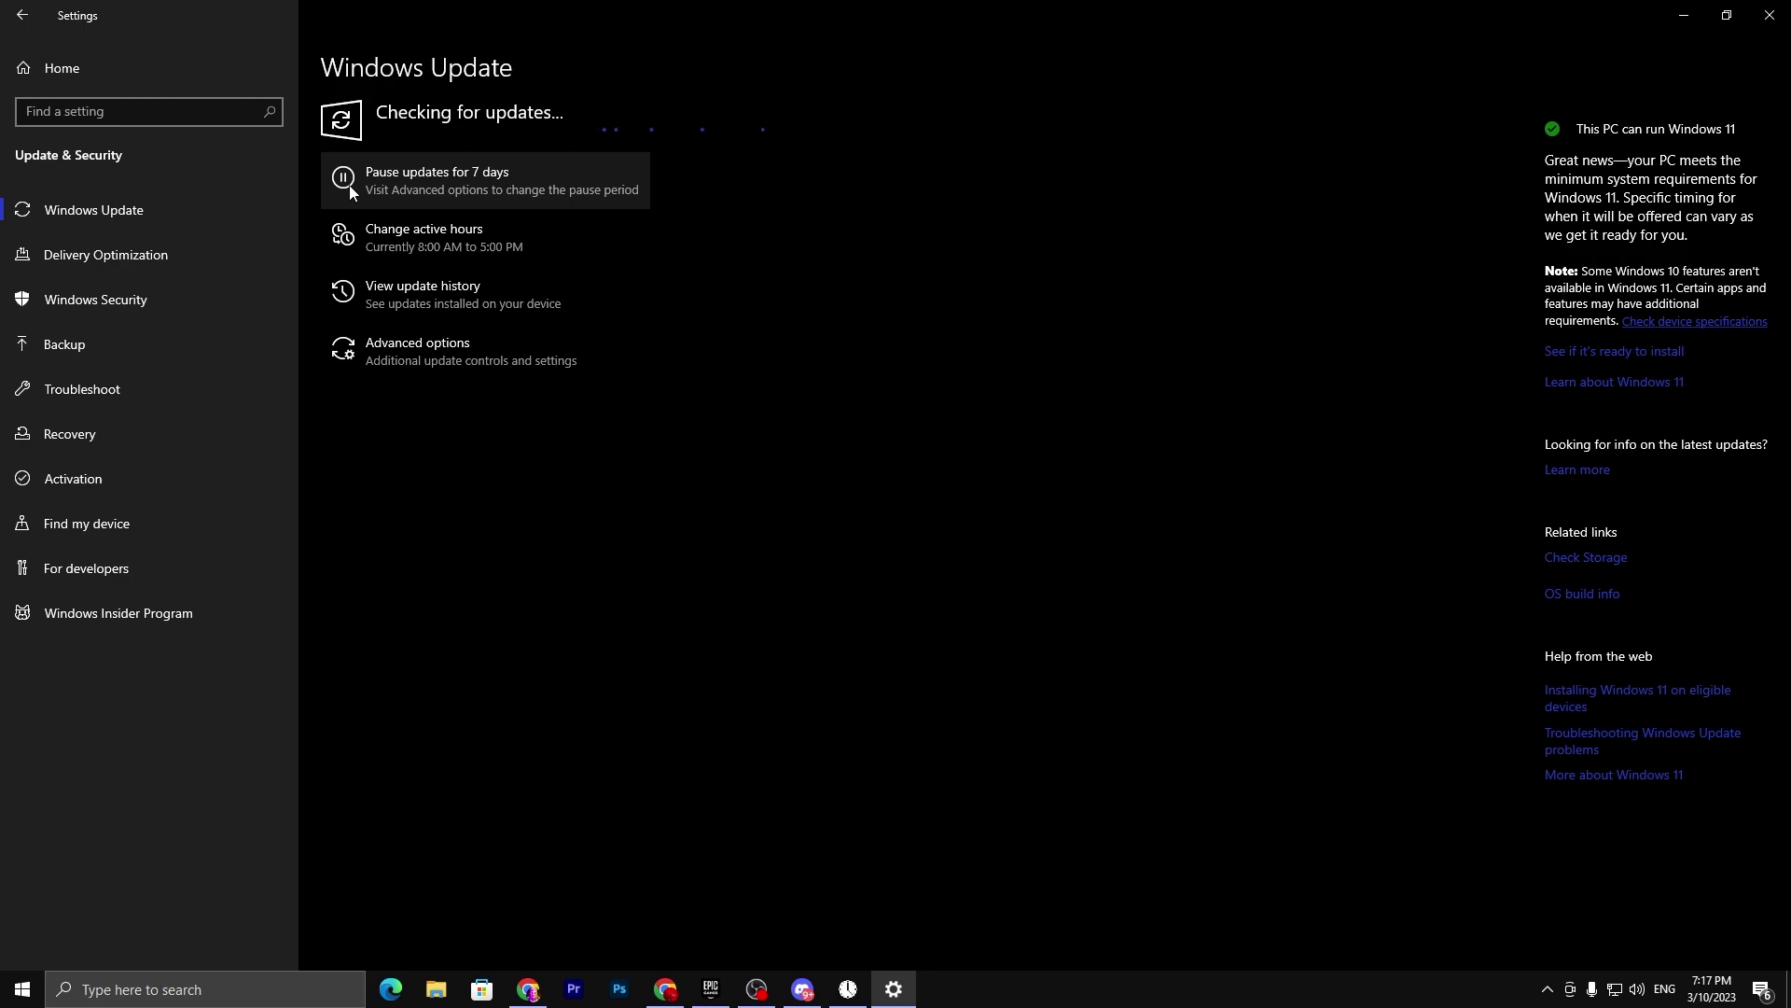
Step: Review the Delivery Optimization page and the Virus & threat protection settings, and close Windows Security and Settings
left_click(103, 254)
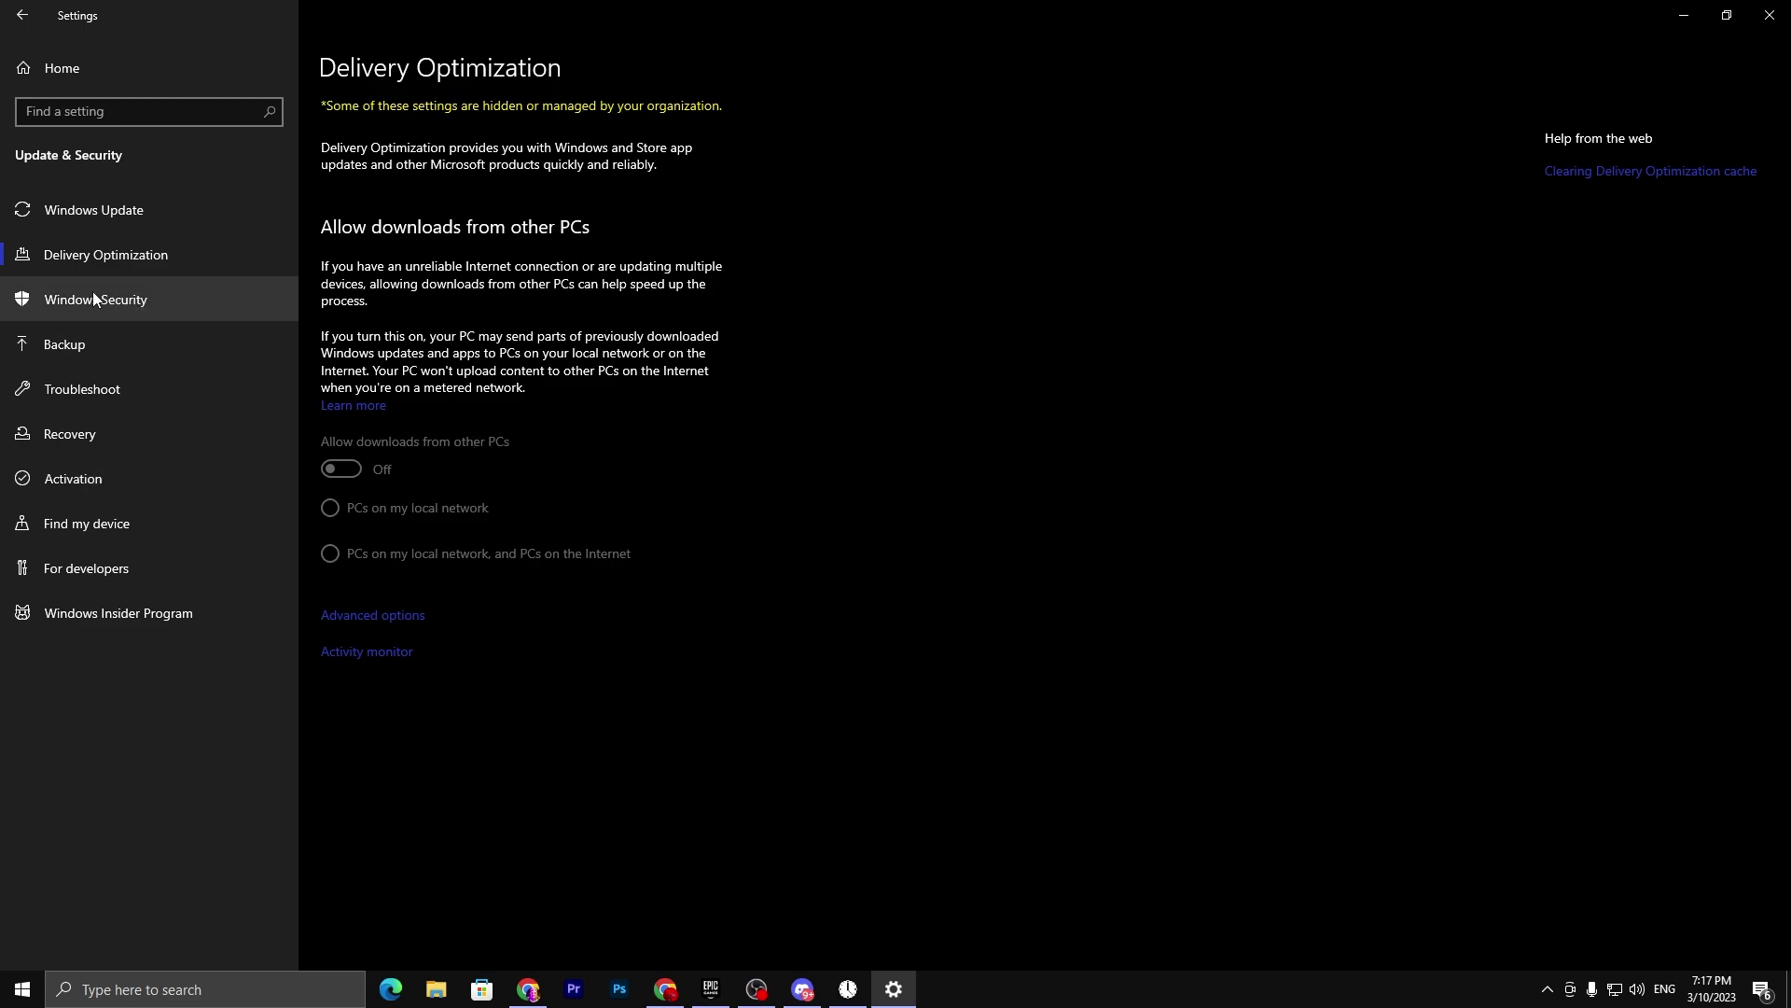
left_click(122, 301)
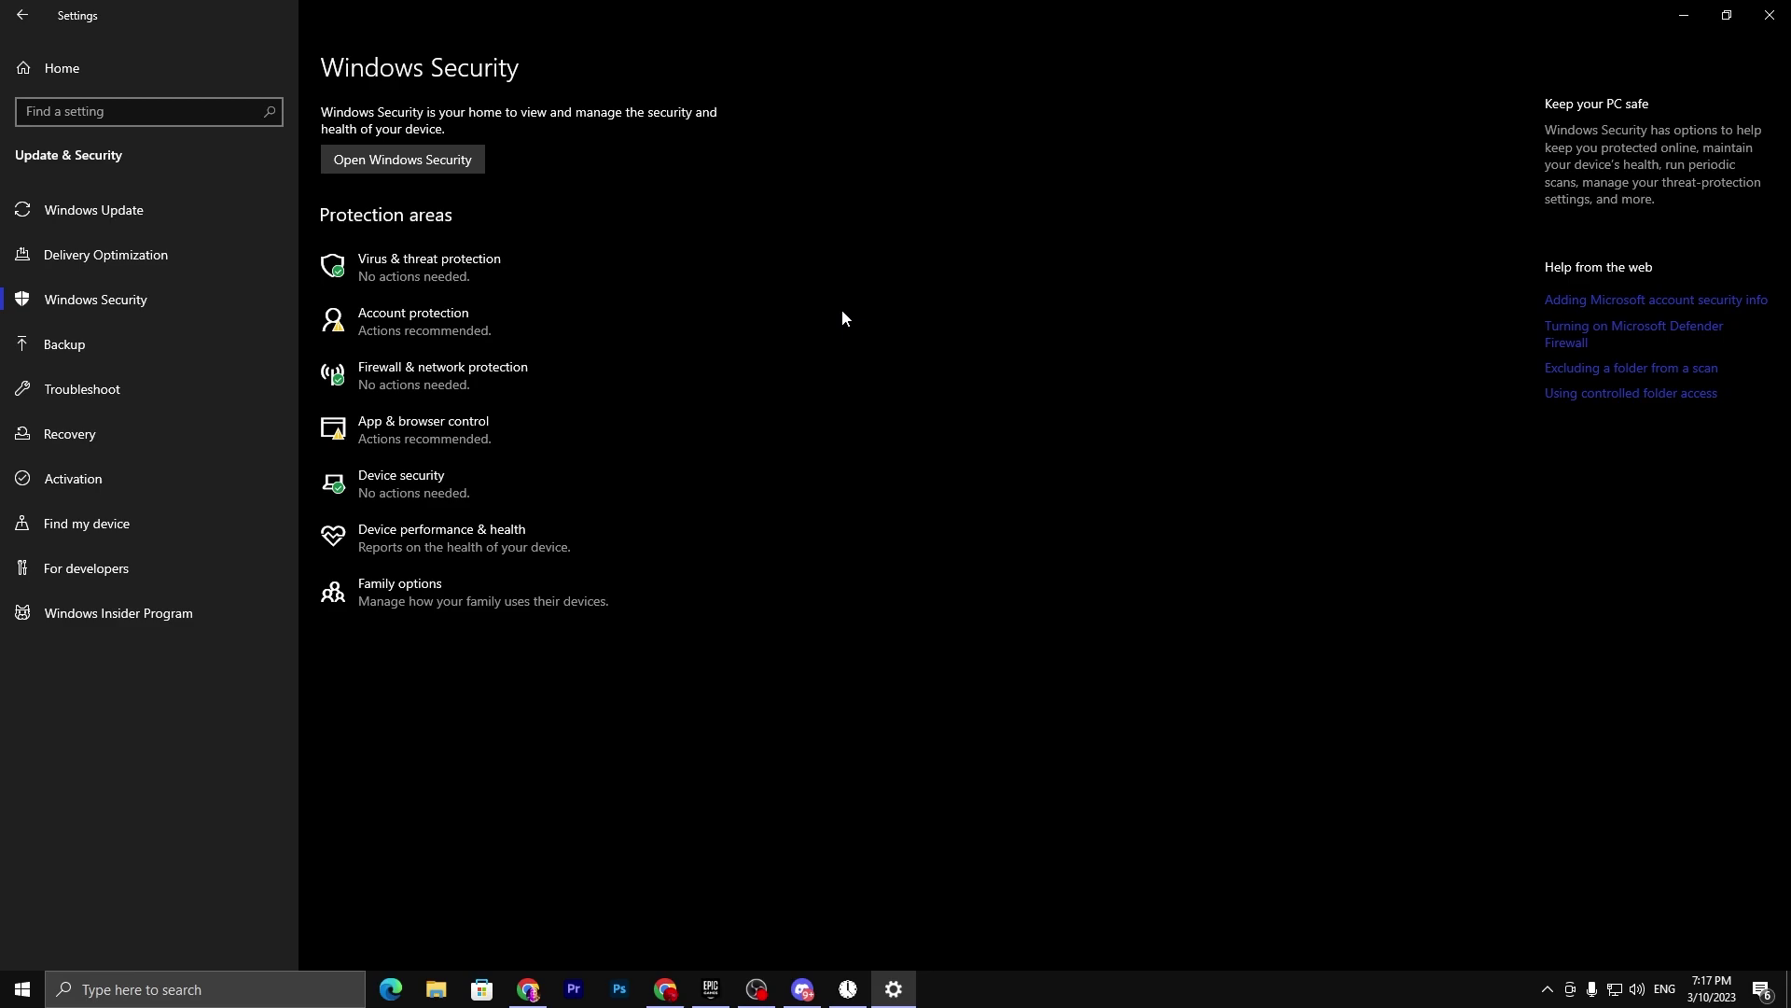
left_click(434, 269)
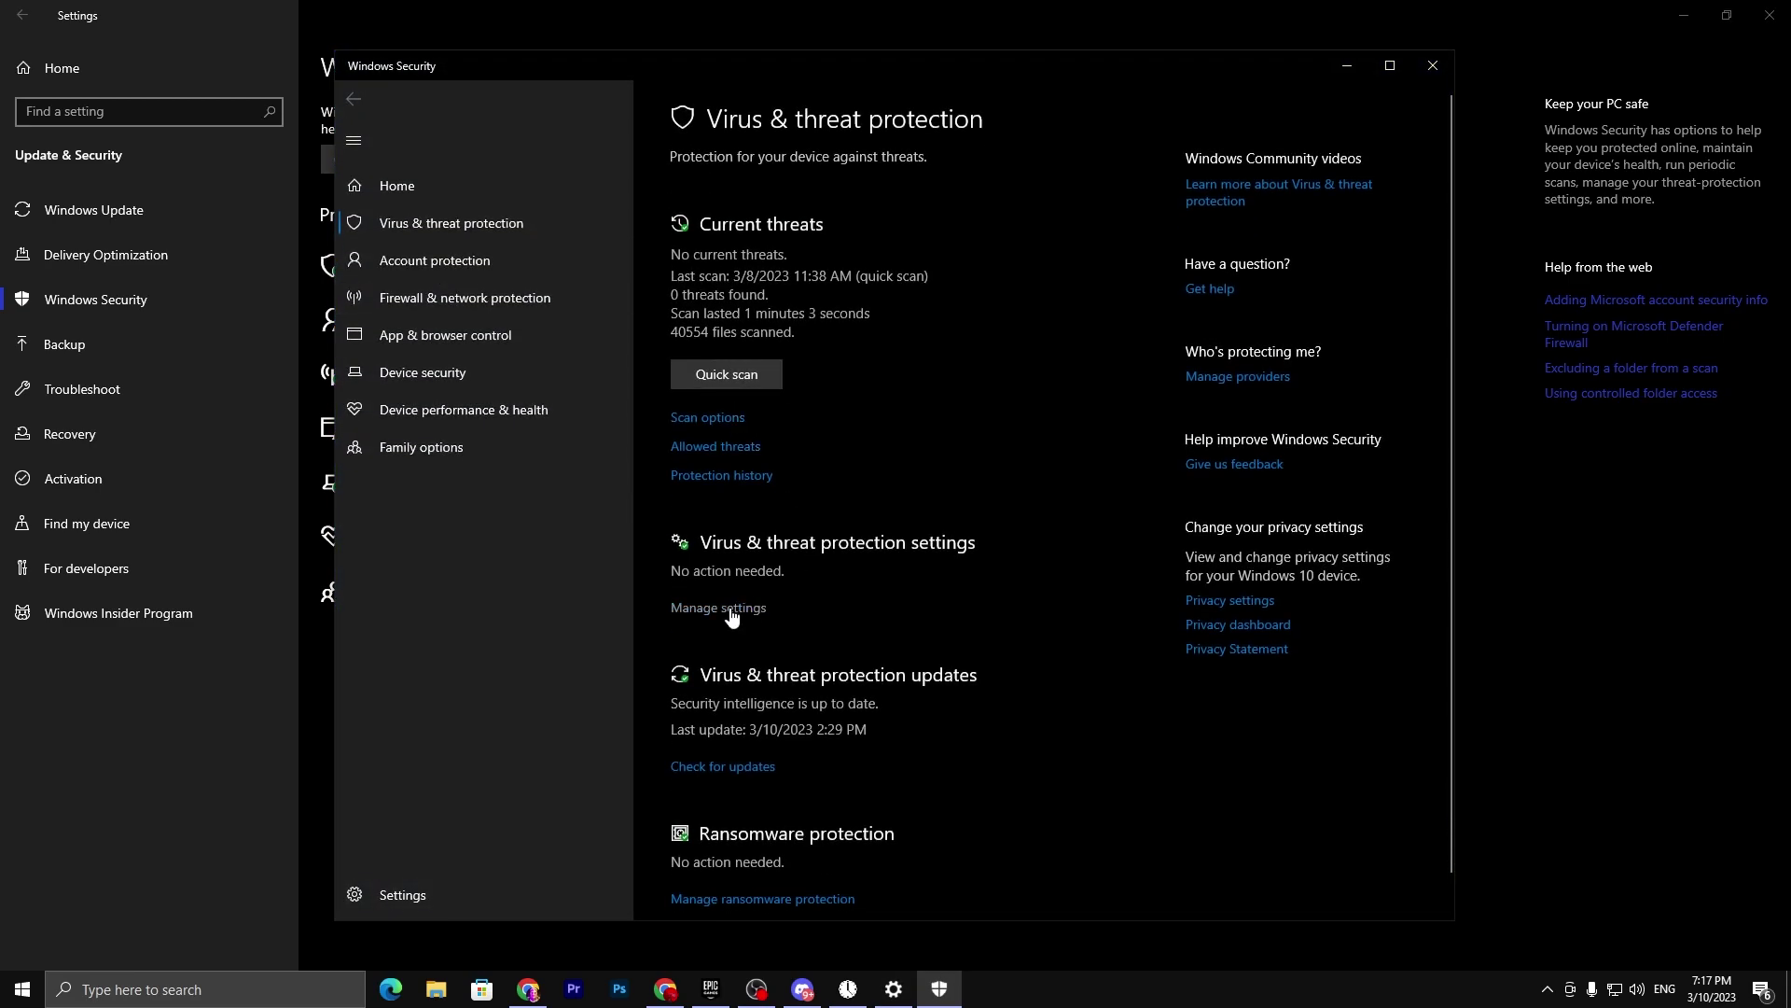
left_click(719, 609)
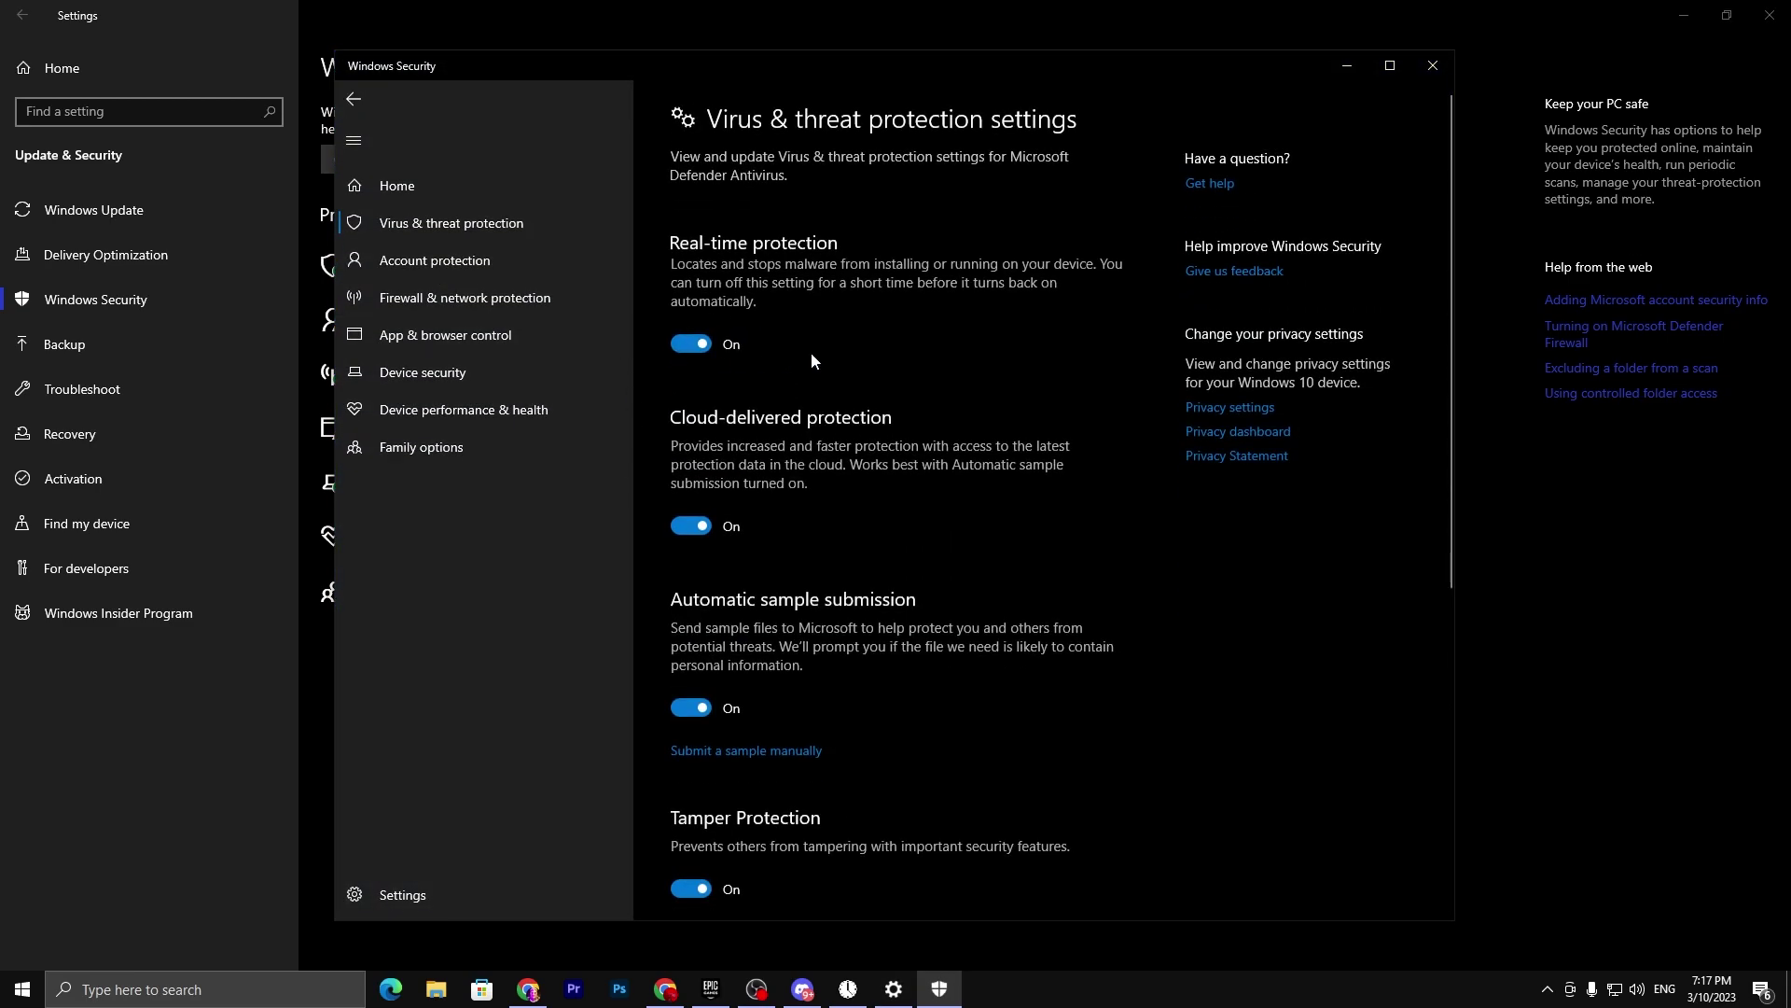
left_click(1427, 72)
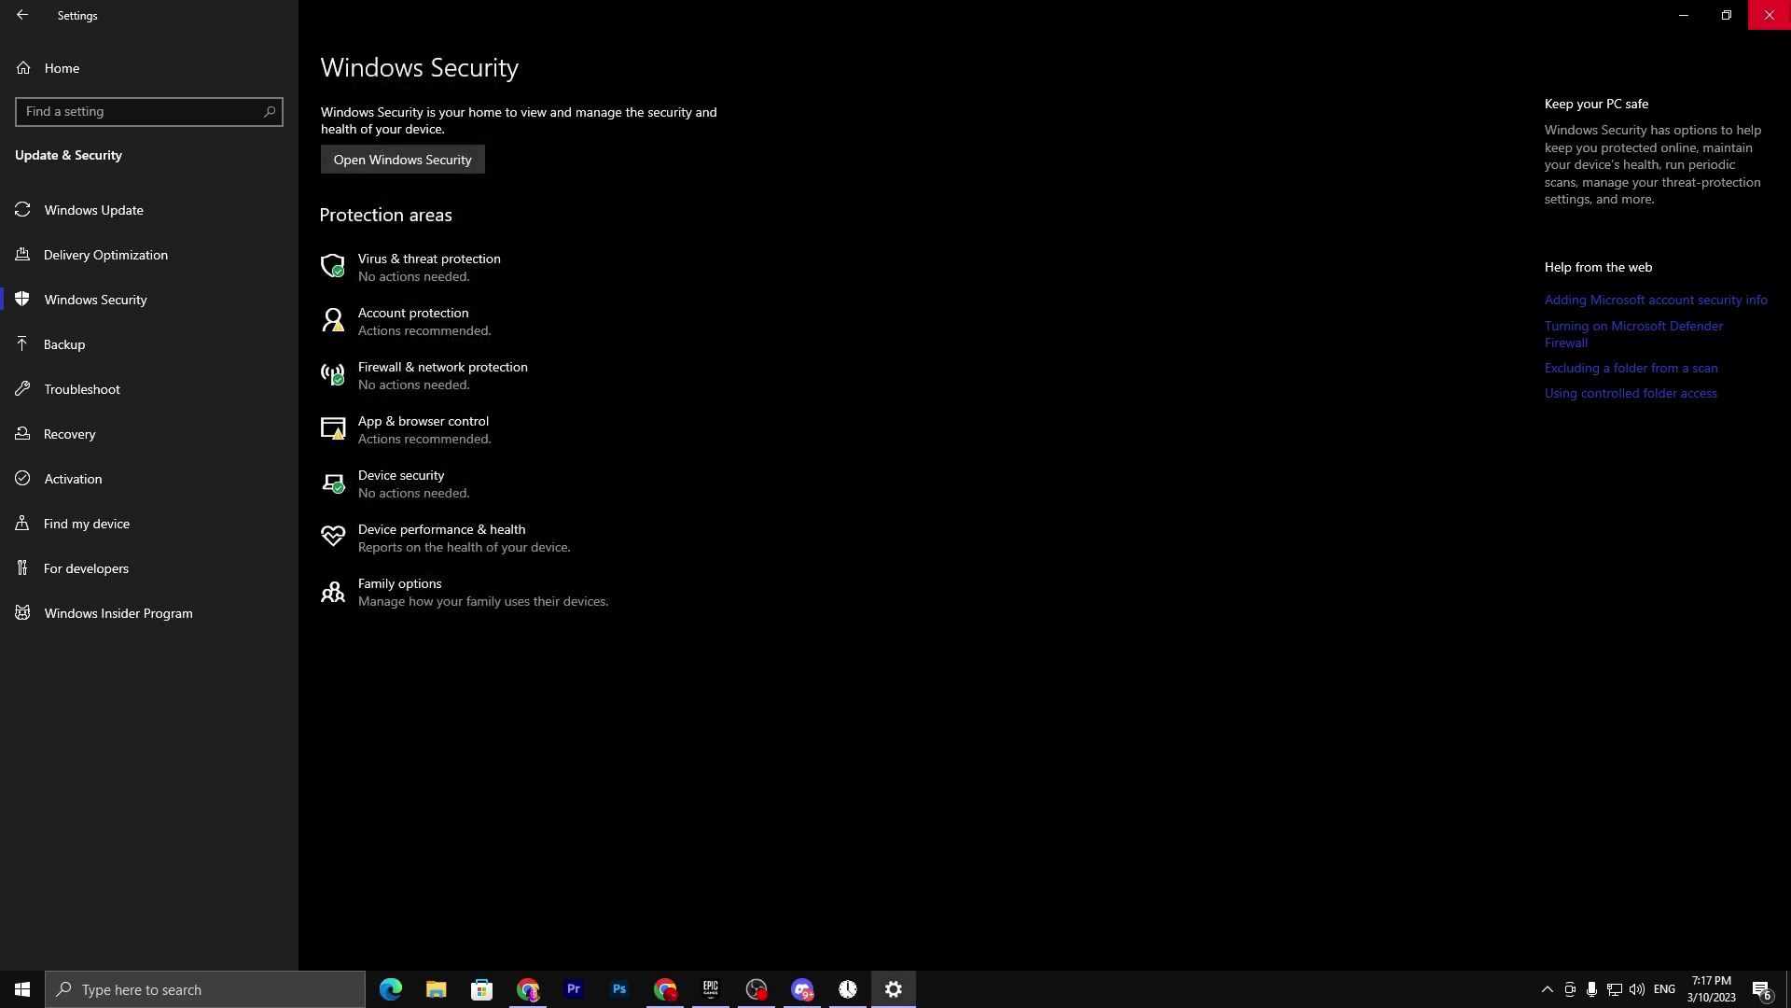
left_click(1769, 15)
Step: Find the Background apps settings through Windows search, check whether apps may run in the background, and close Settings
left_click(154, 987)
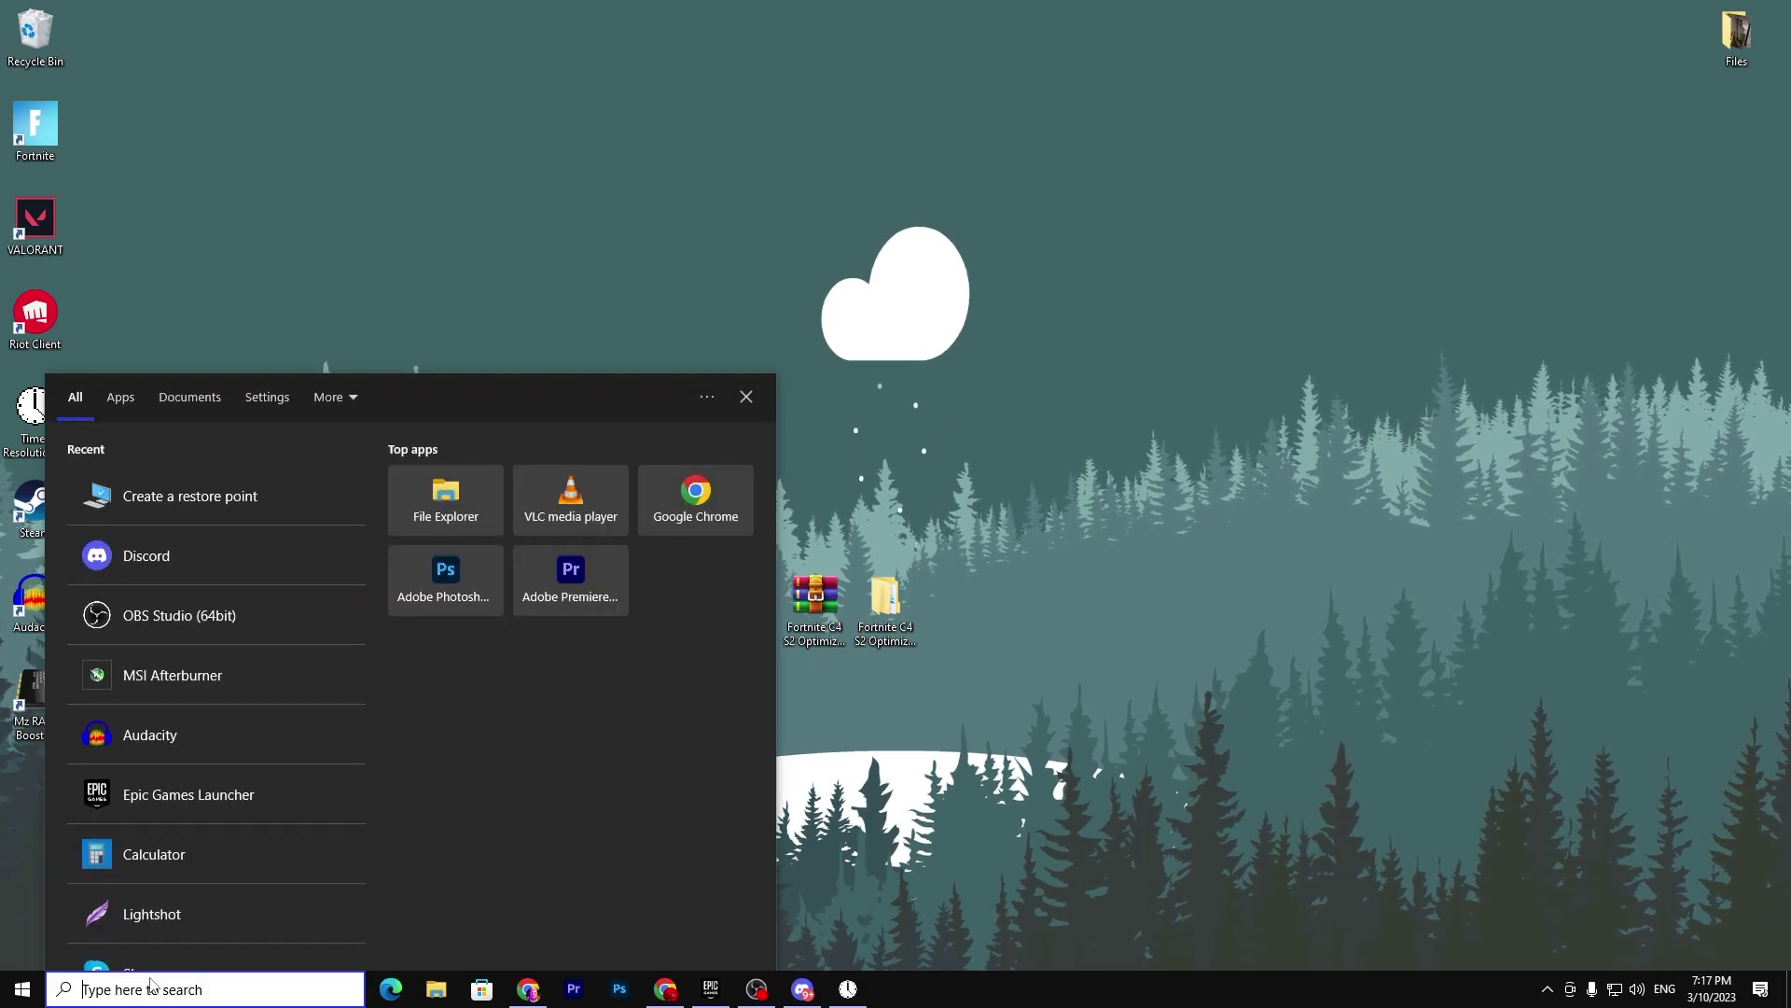
type("n")
key("BackSpace")
type("BAC")
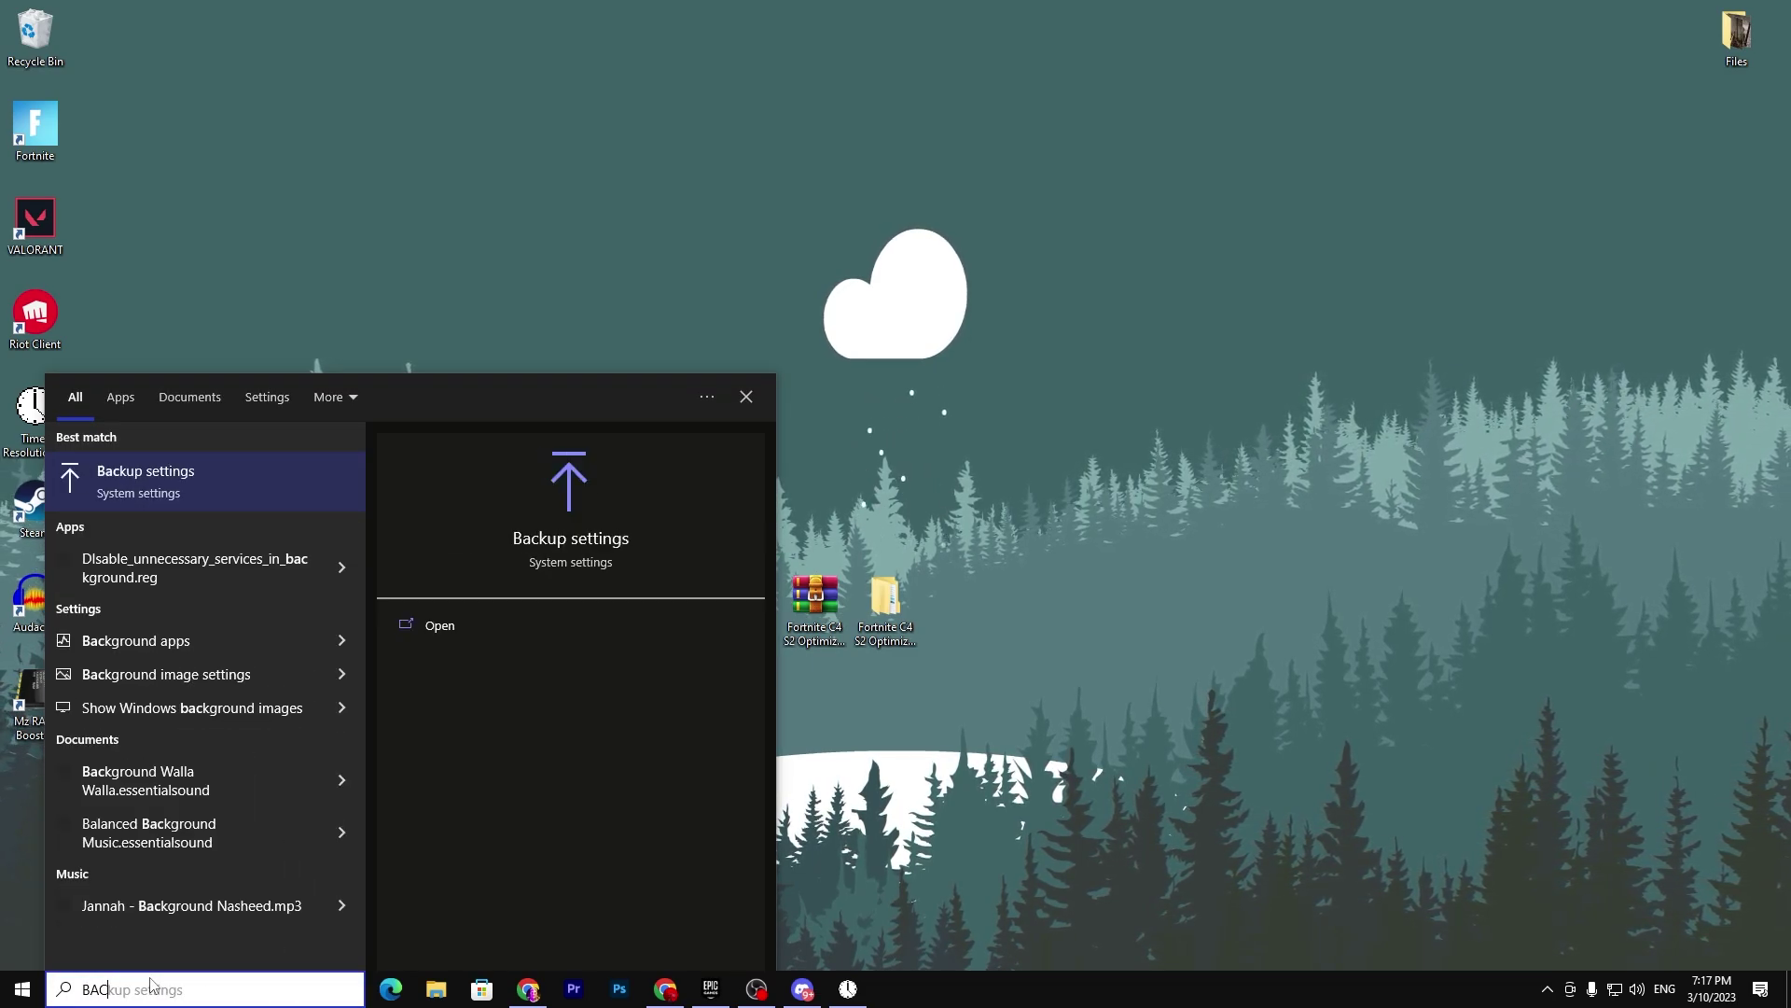
key("Return")
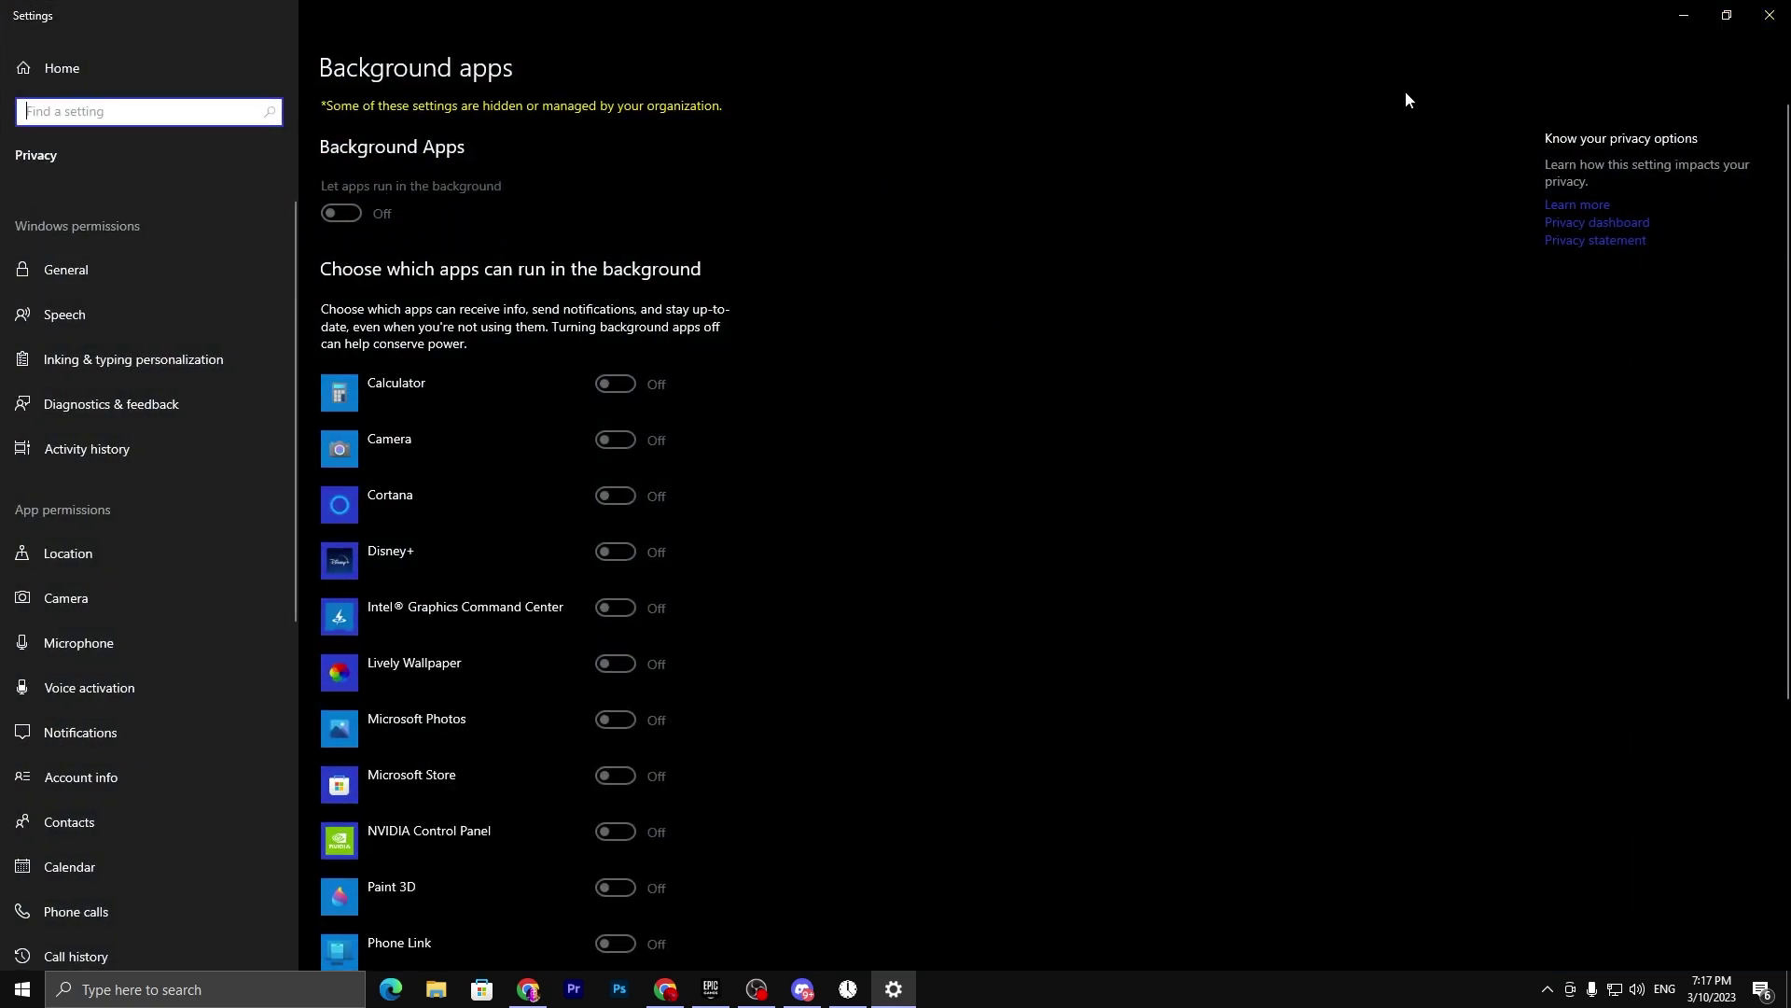
left_click(1781, 7)
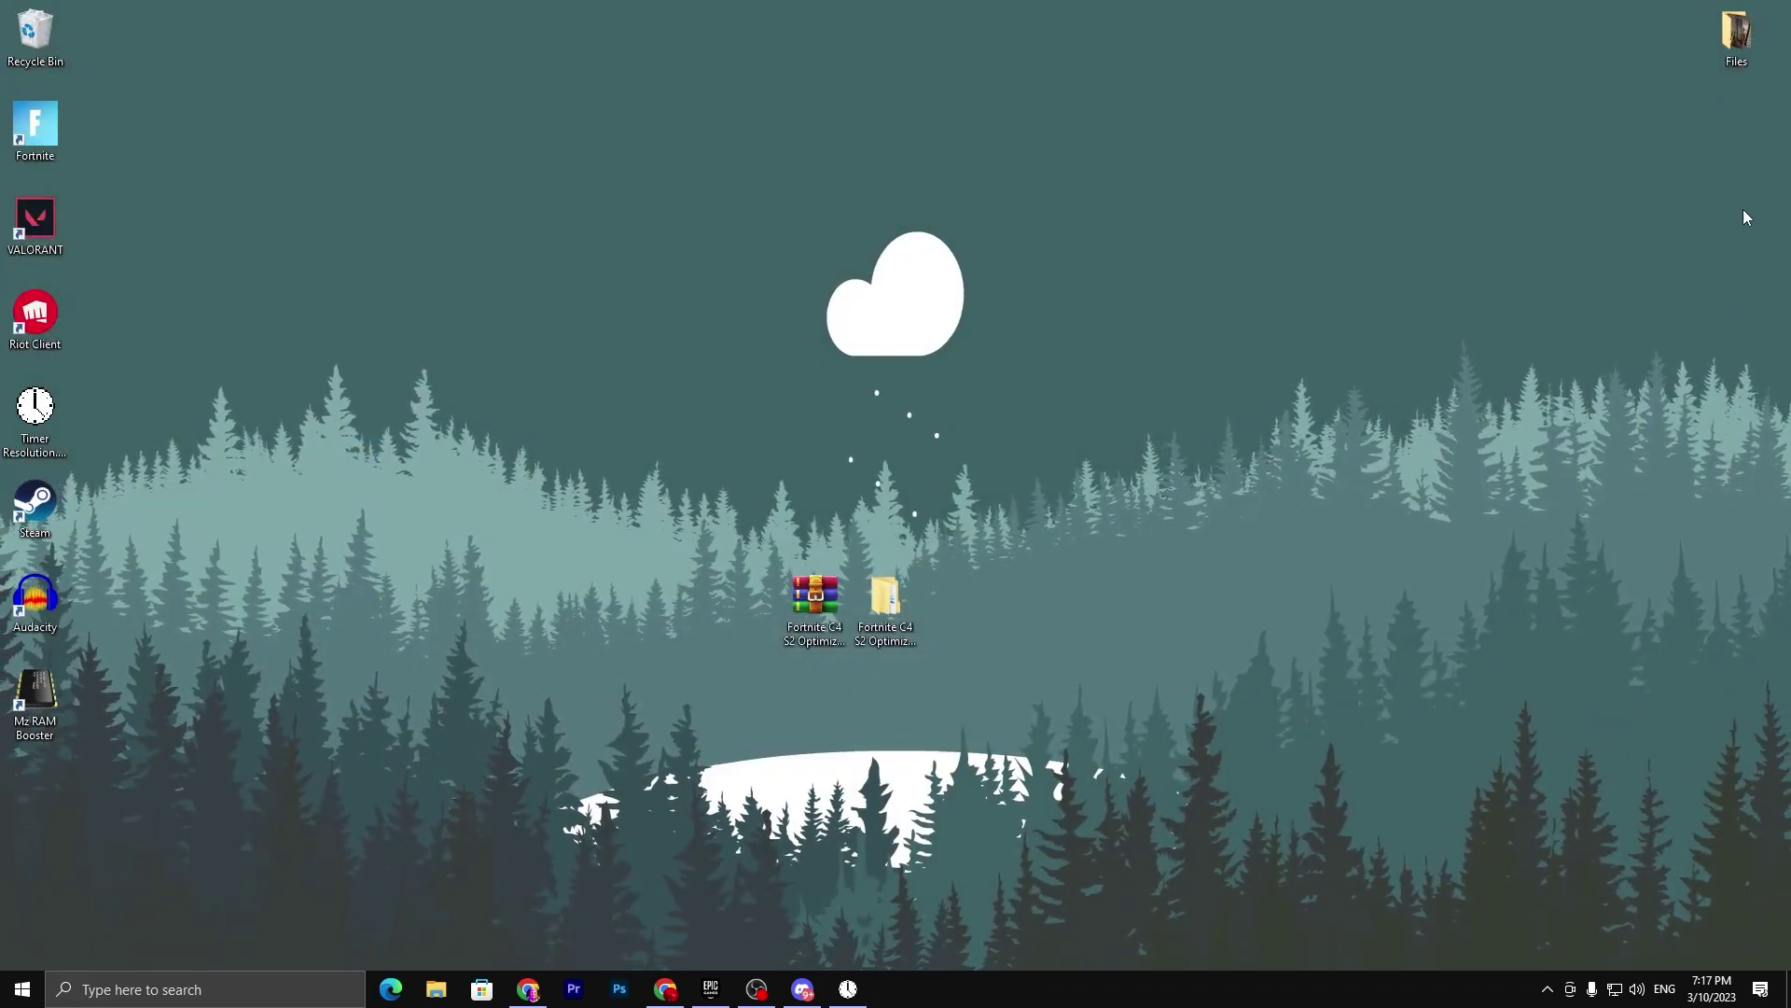
Step: Open the display's Graphics settings and try to add FortniteClient-Win64-Shipping.exe as a desktop app under Graphics performance preference
right_click(1061, 250)
left_click(1128, 456)
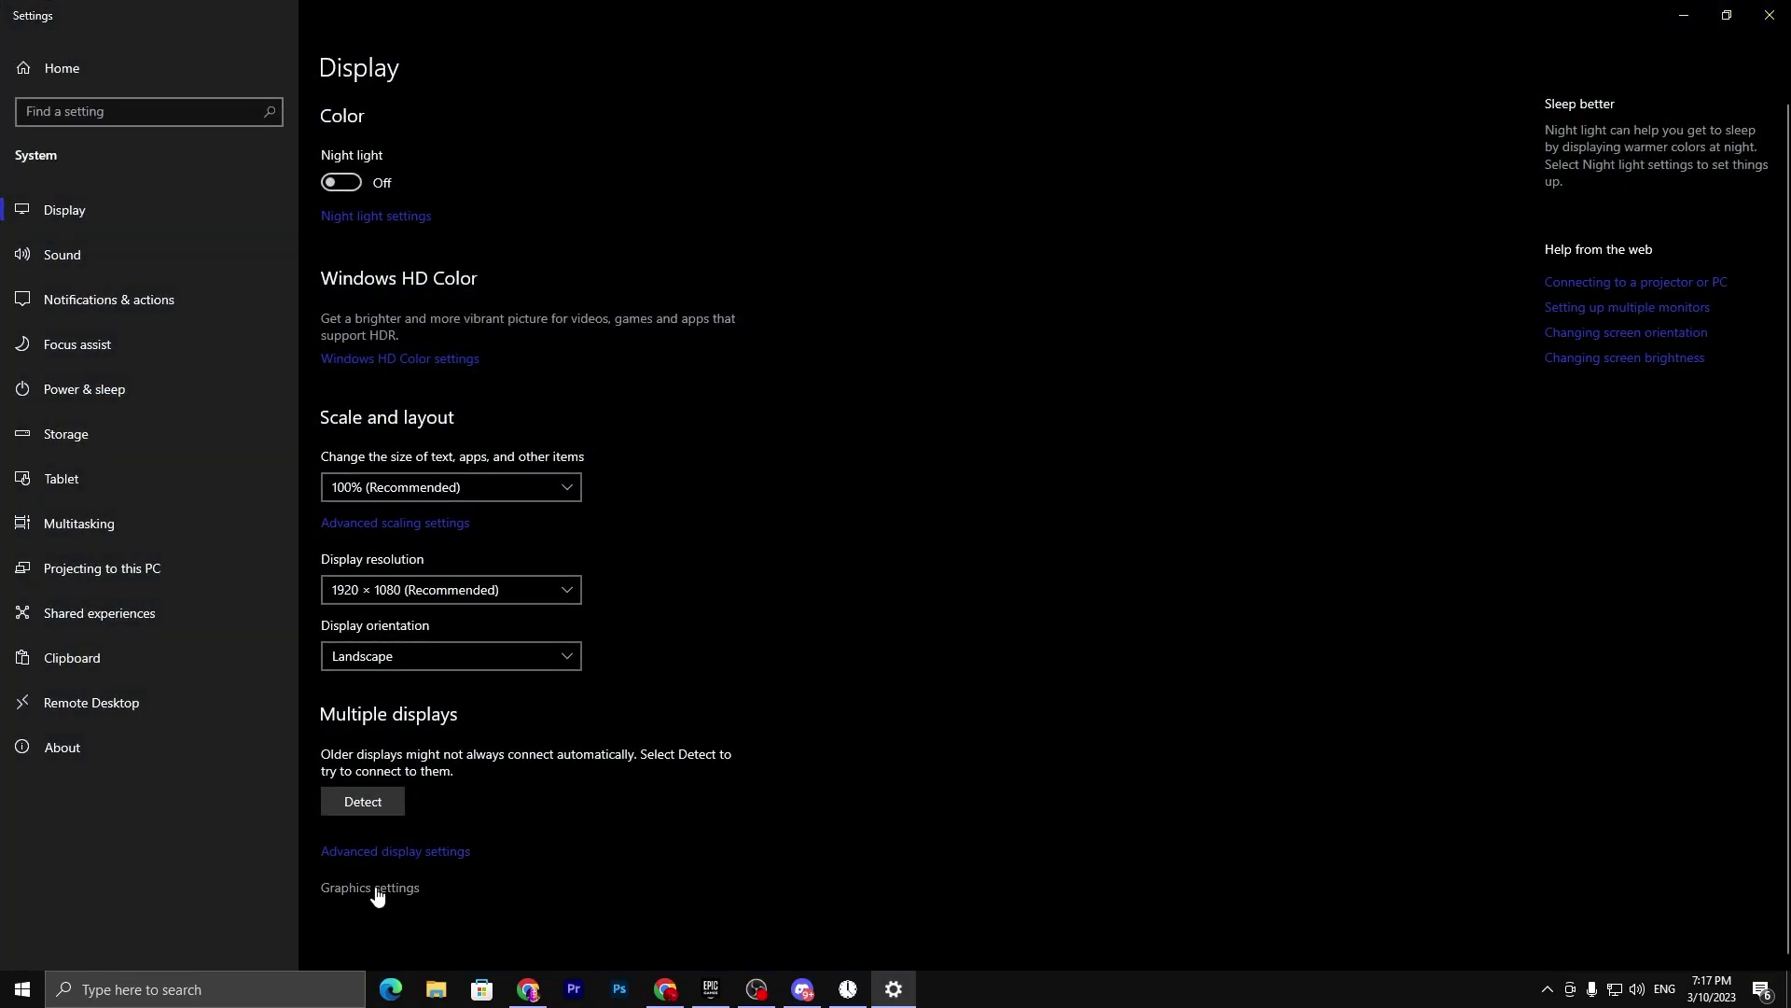
left_click(378, 893)
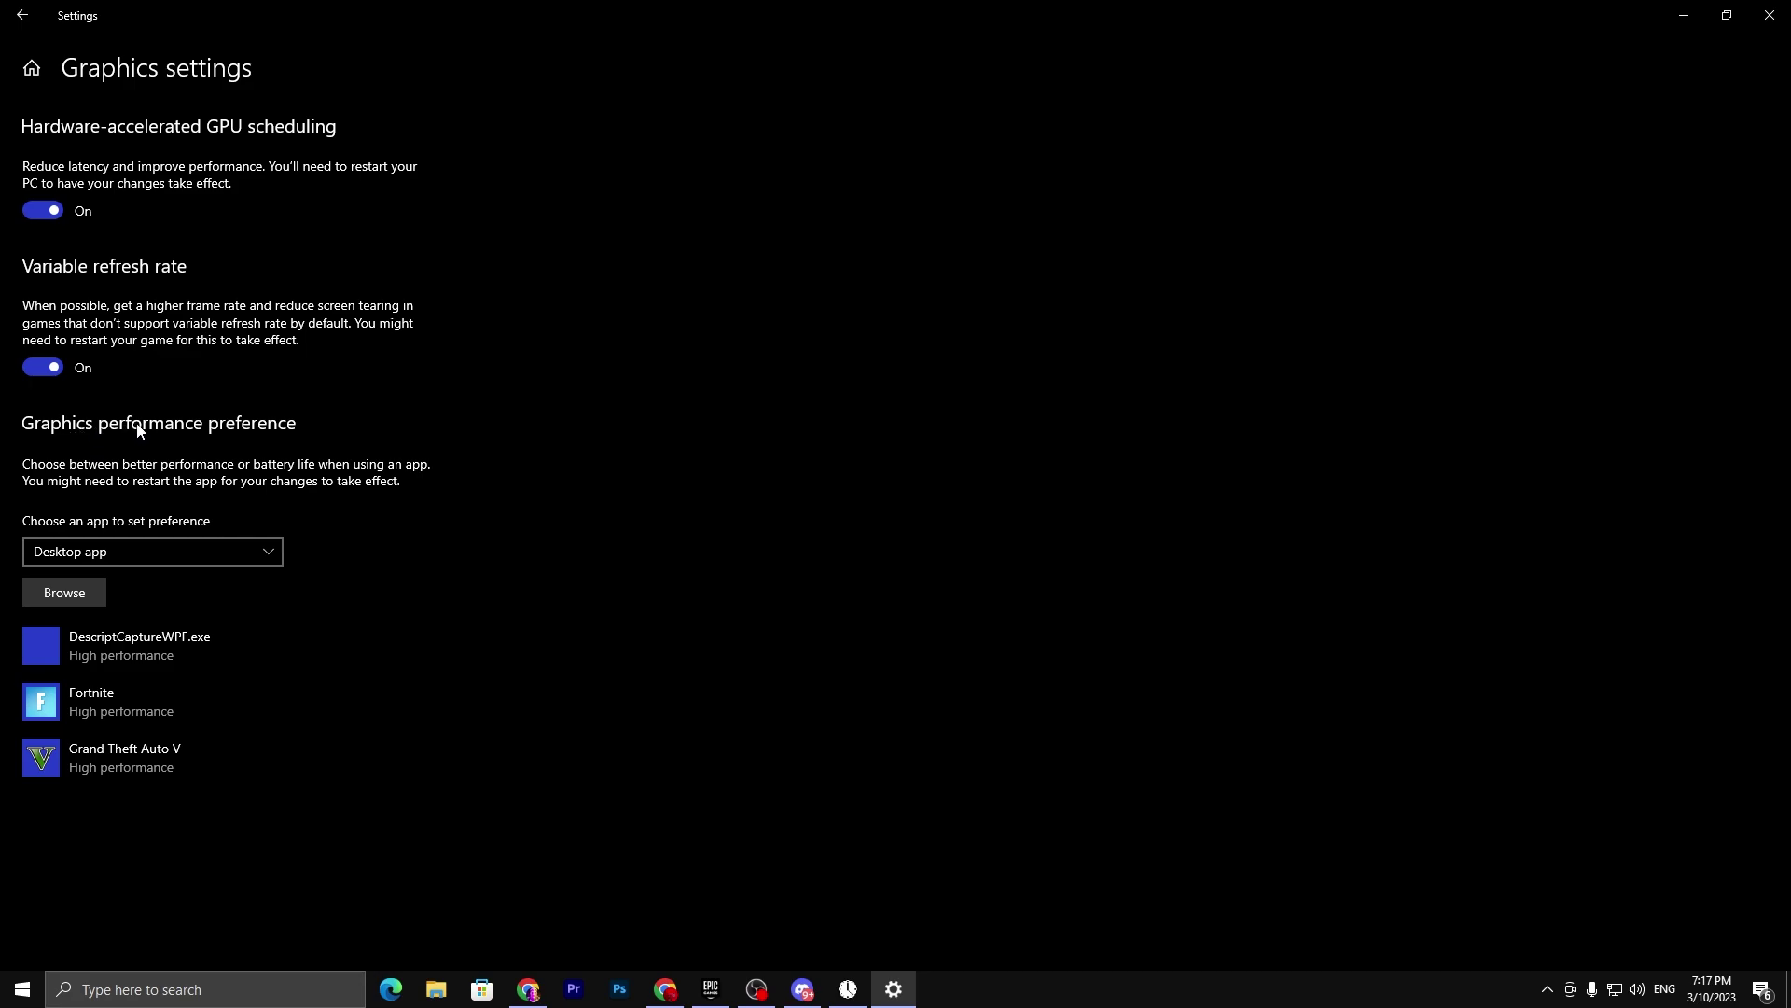
left_click(49, 597)
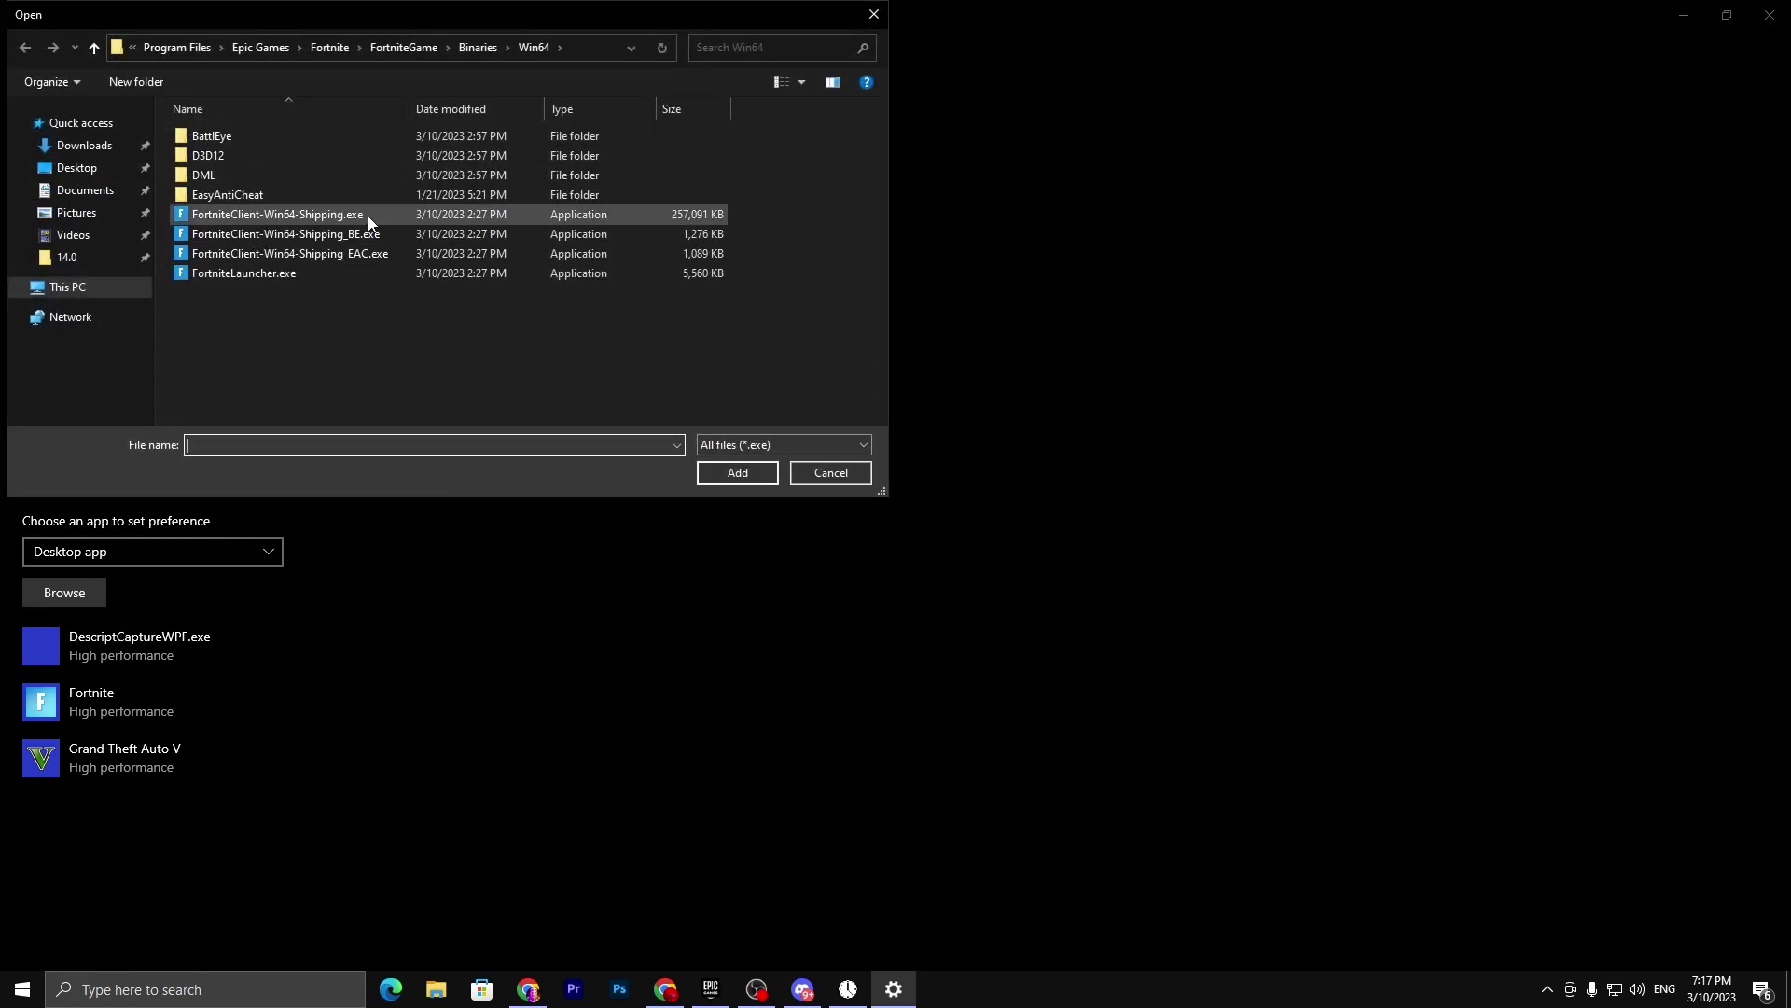
left_click(367, 214)
left_click(733, 478)
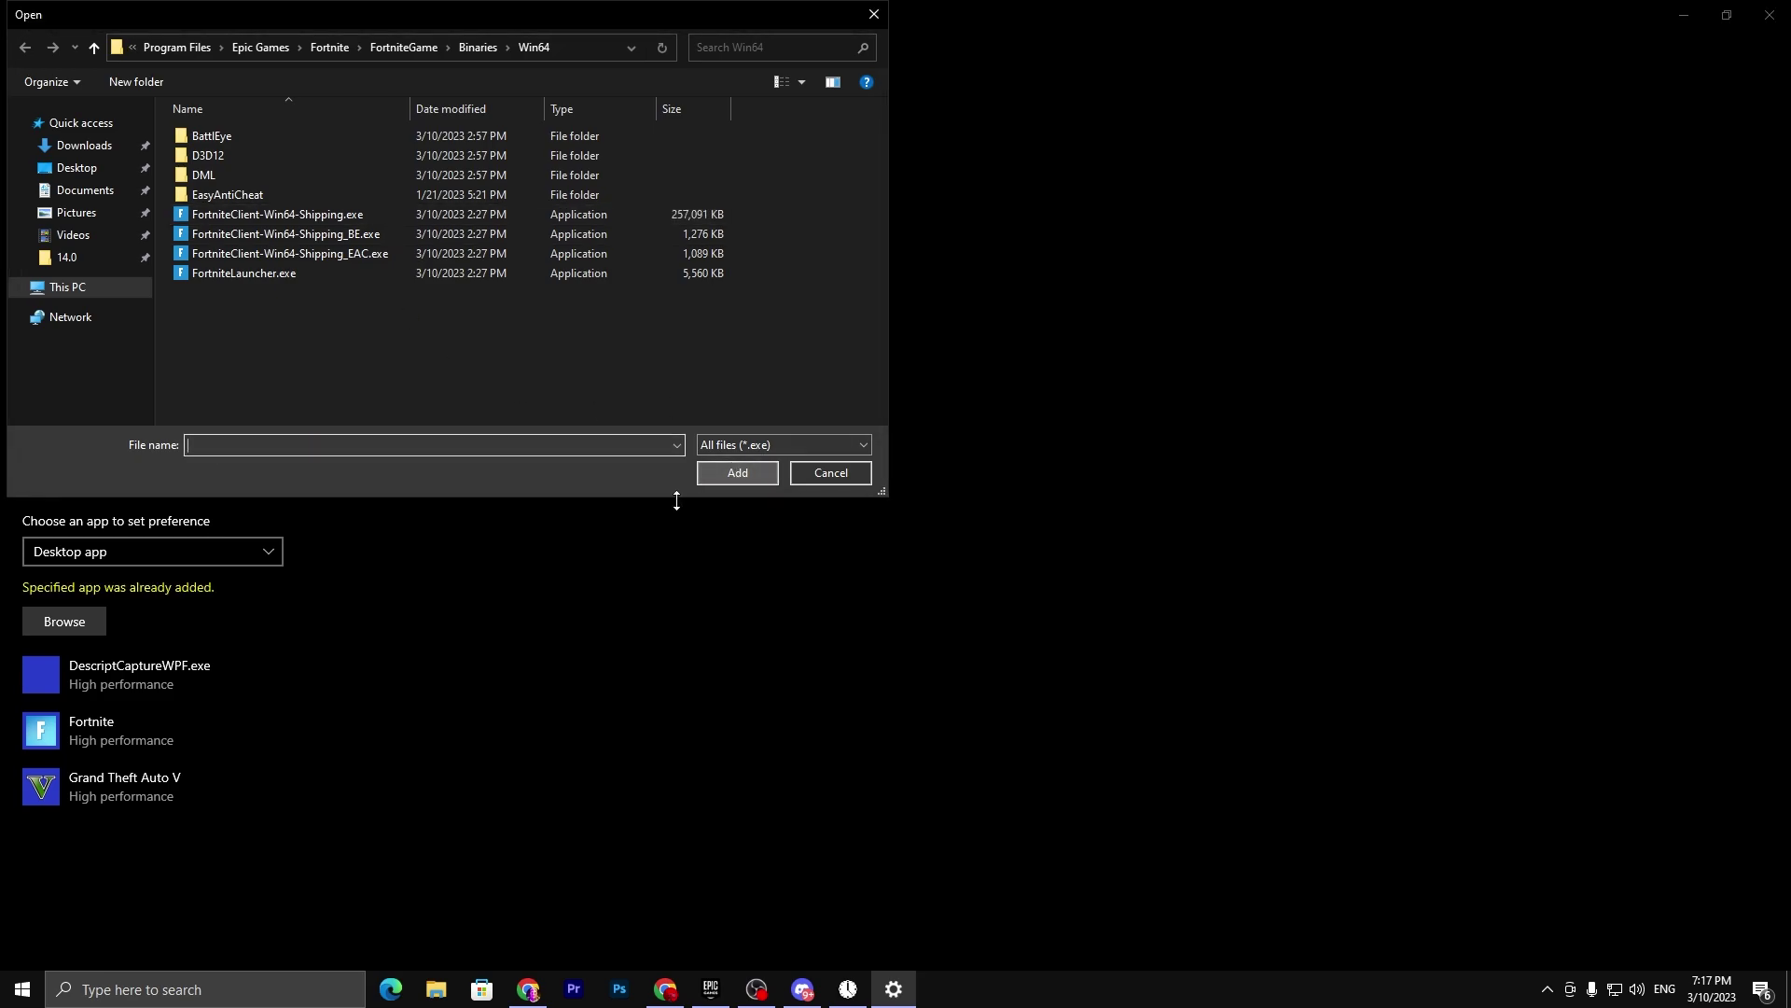
left_click(824, 474)
Step: Save Fortnite's graphics preference as High performance and close Settings
left_click(237, 716)
left_click(306, 816)
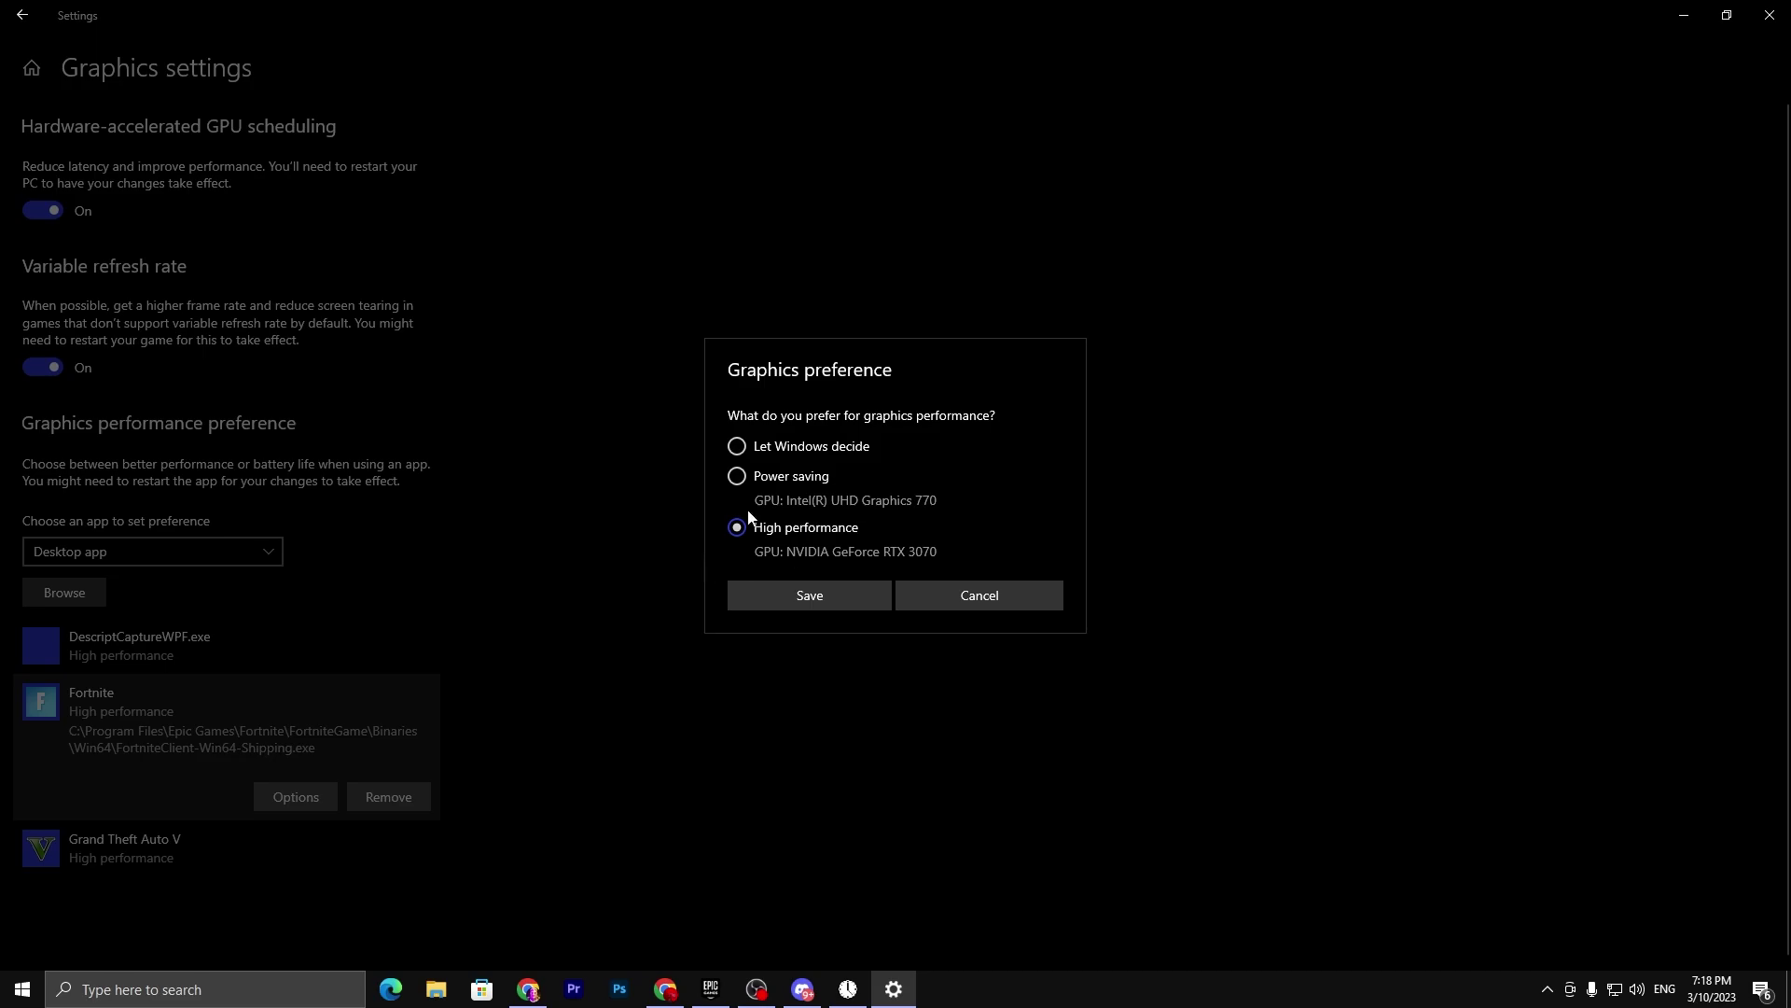
left_click(828, 595)
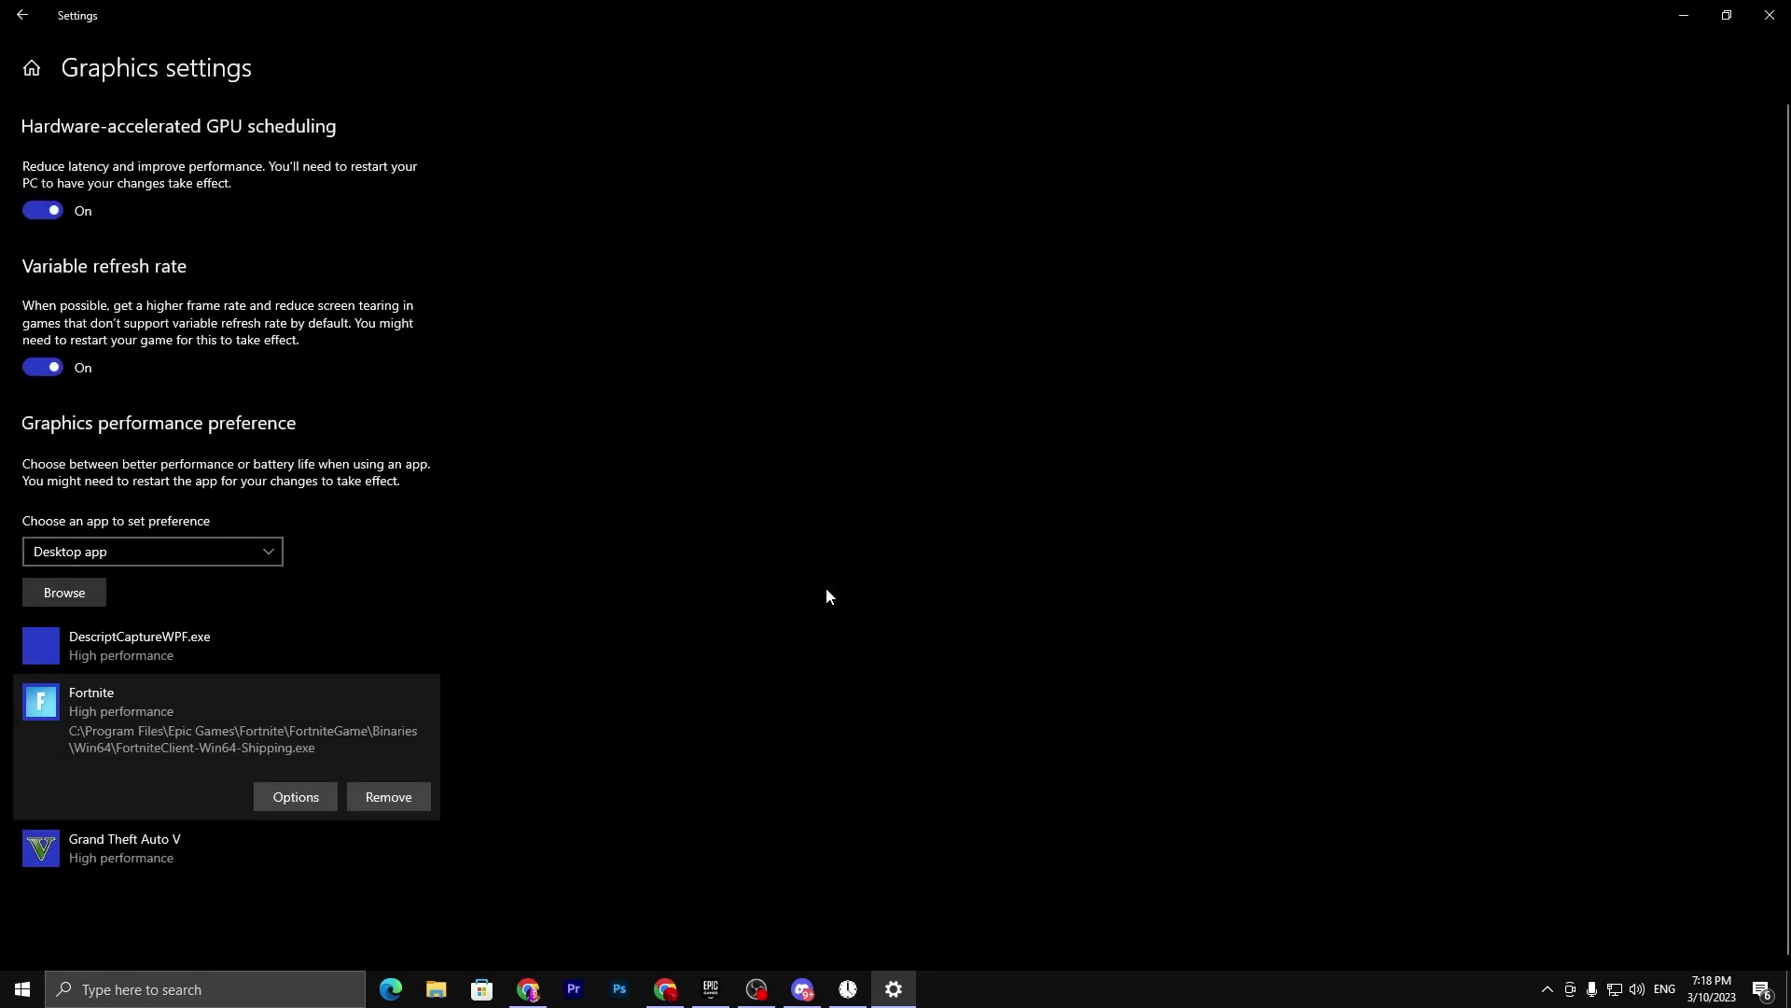
left_click(1782, 20)
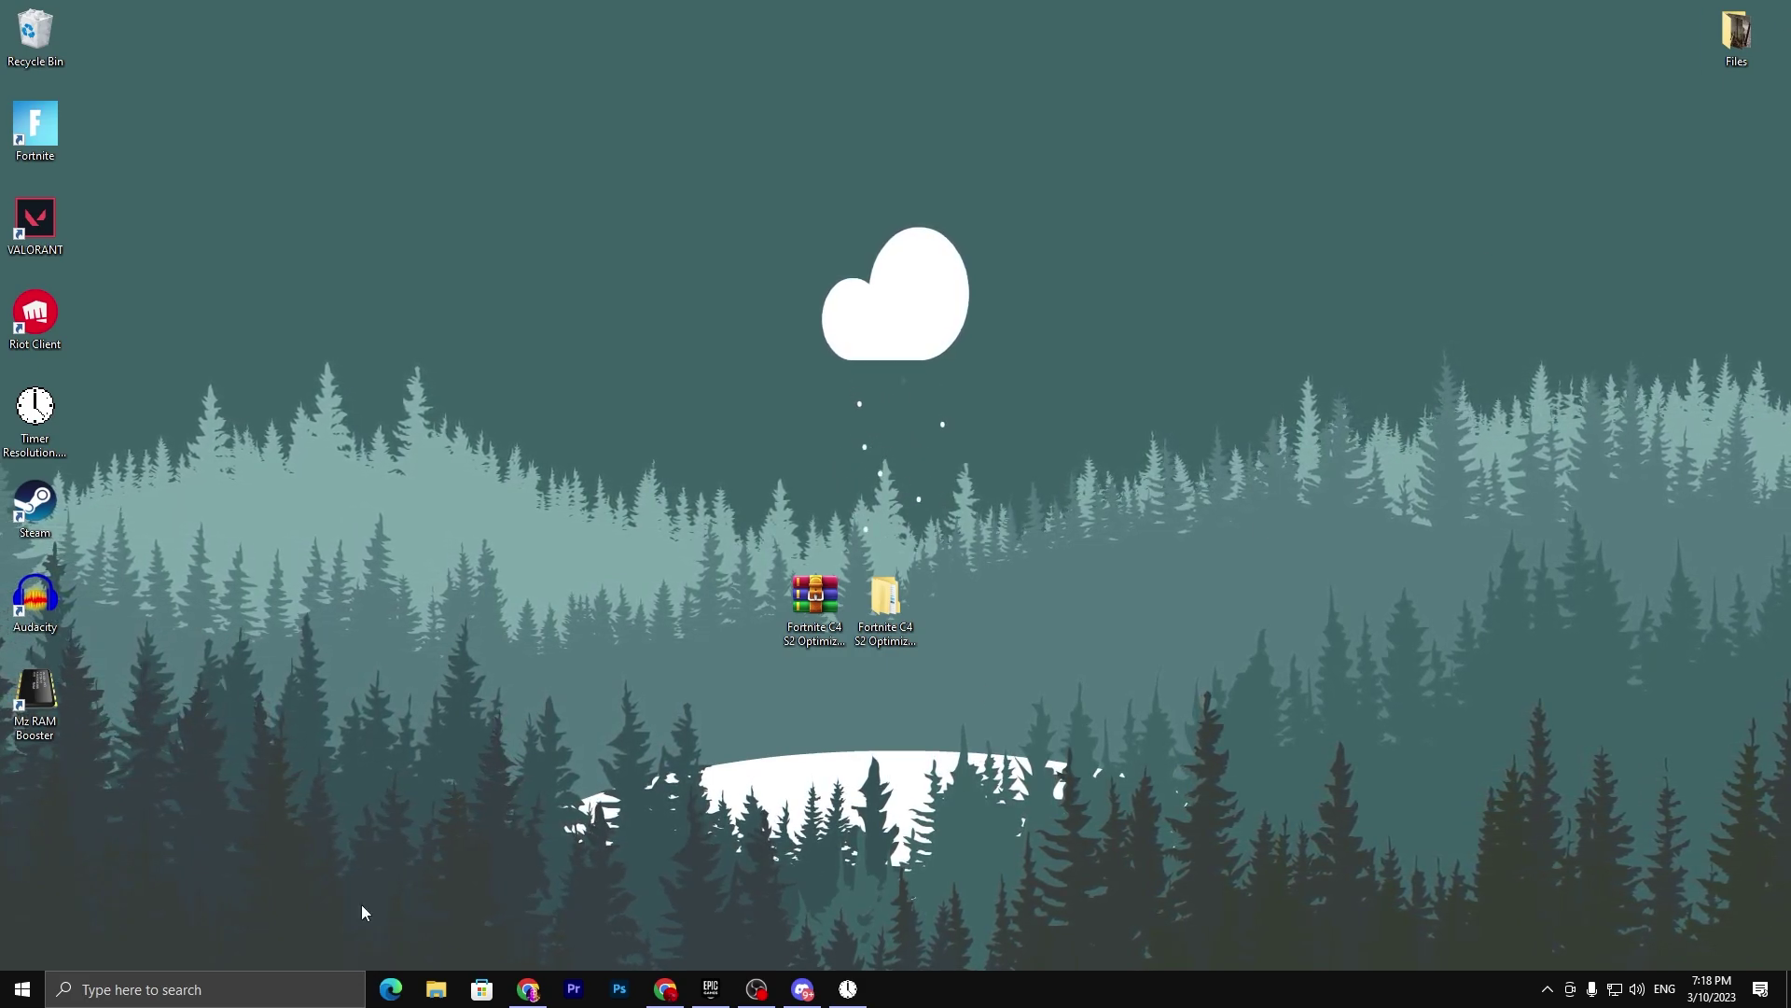
Step: Open the properties of Local Disk (C:) in File Explorer and start Disk Cleanup for that drive
left_click(435, 987)
left_click(403, 441)
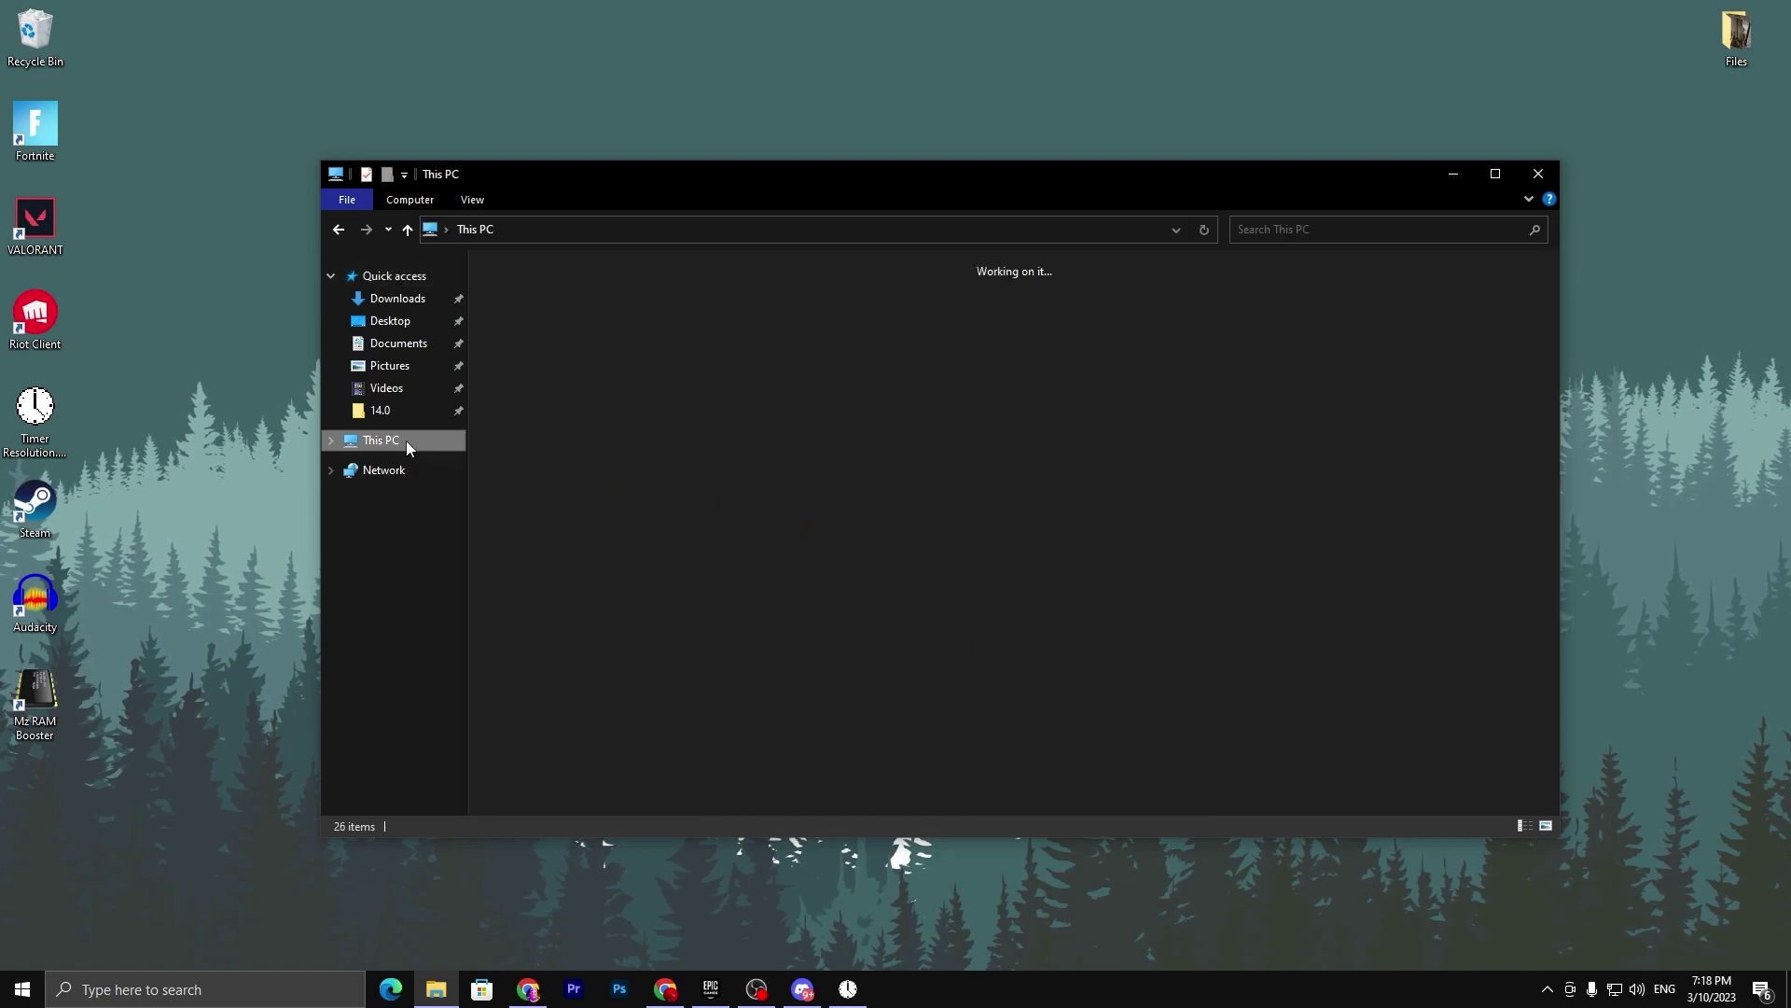
right_click(590, 434)
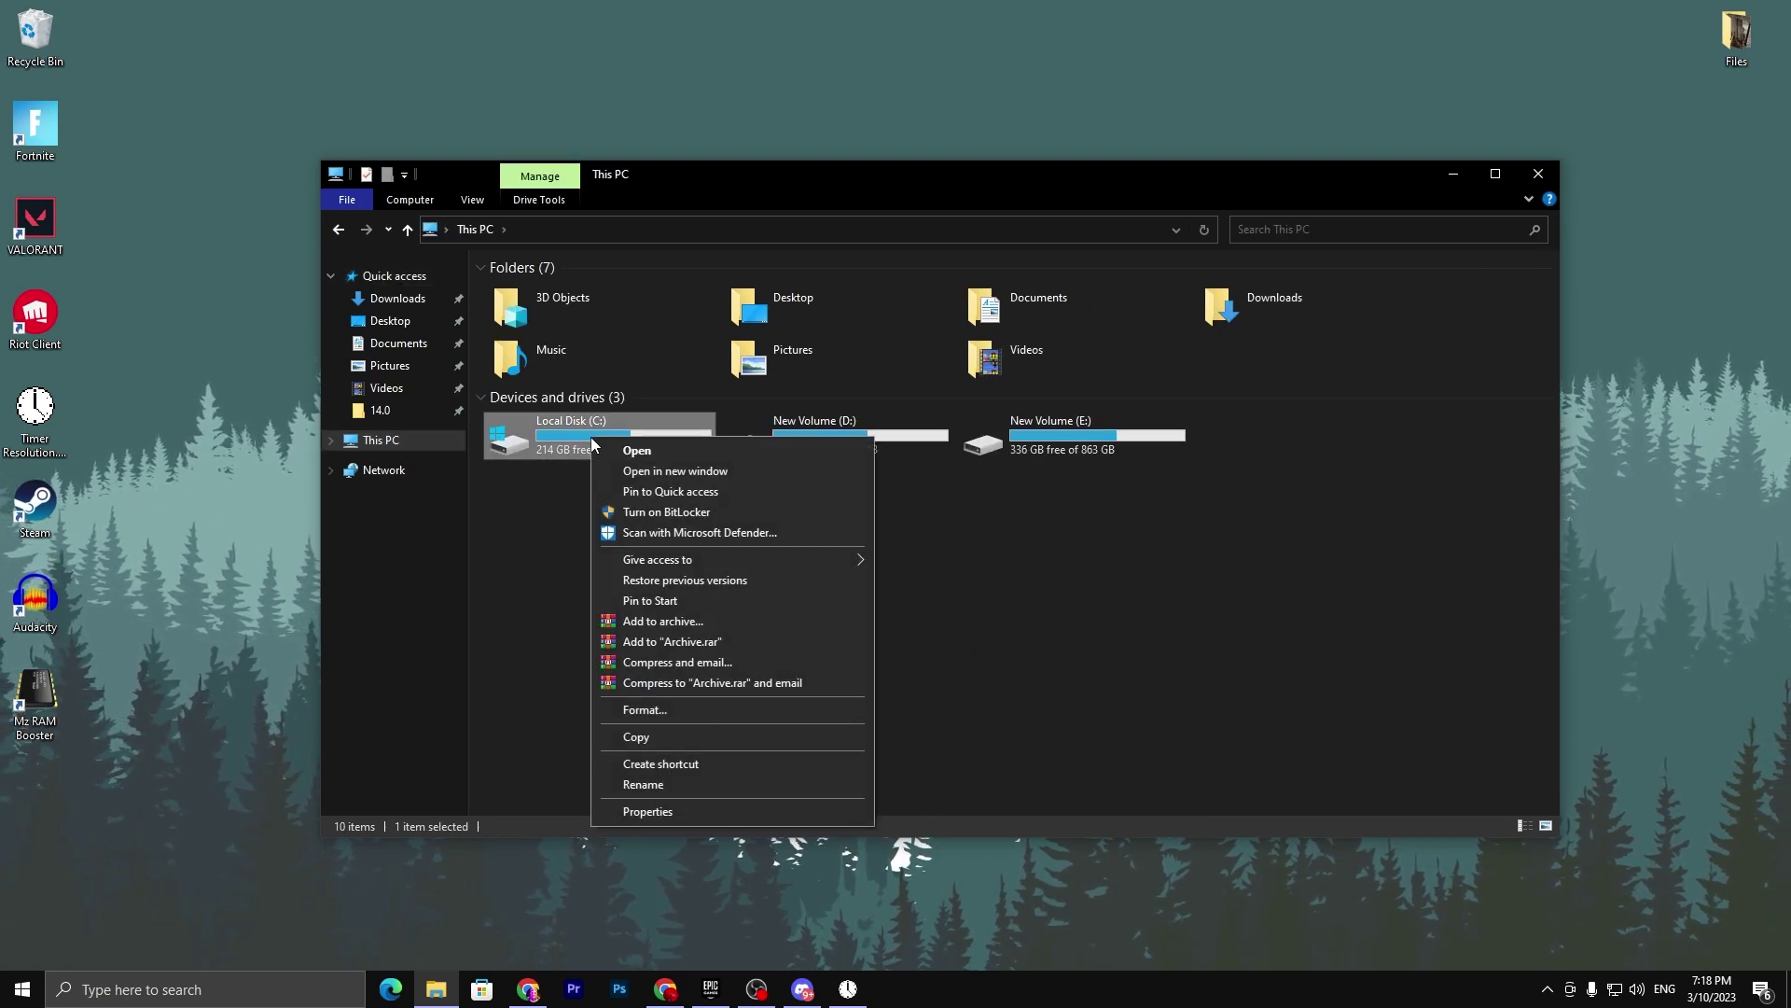
left_click(660, 812)
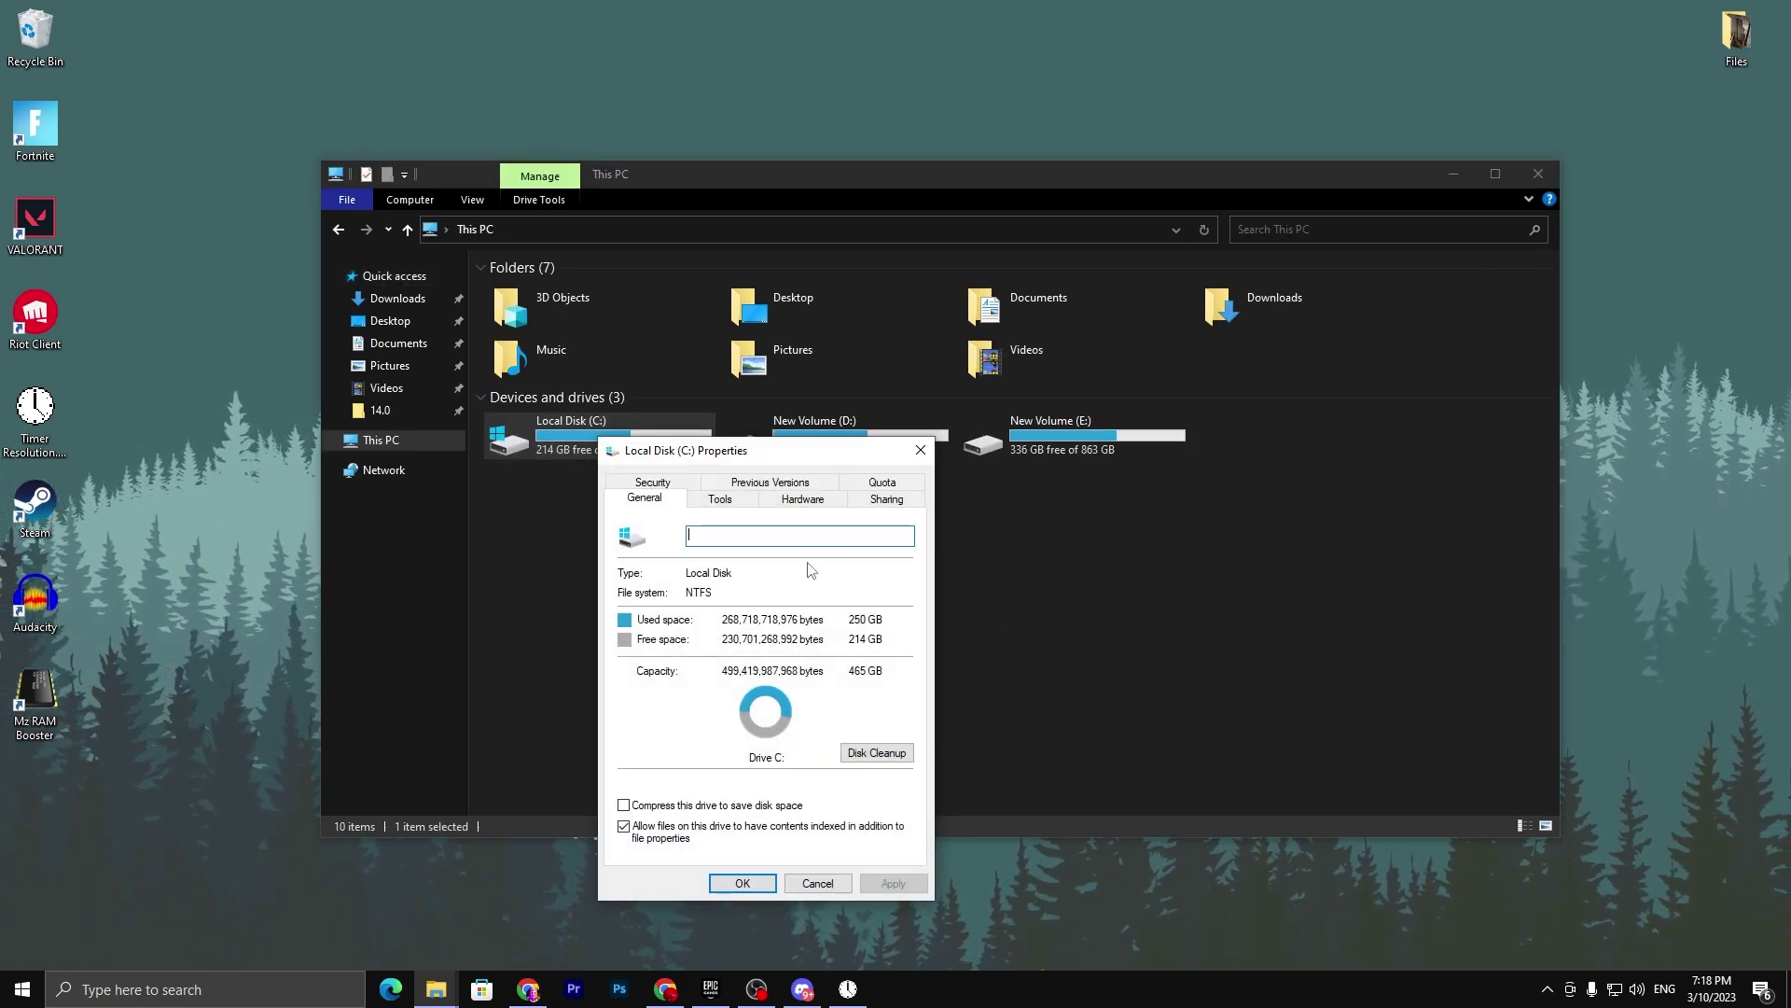
left_click(867, 755)
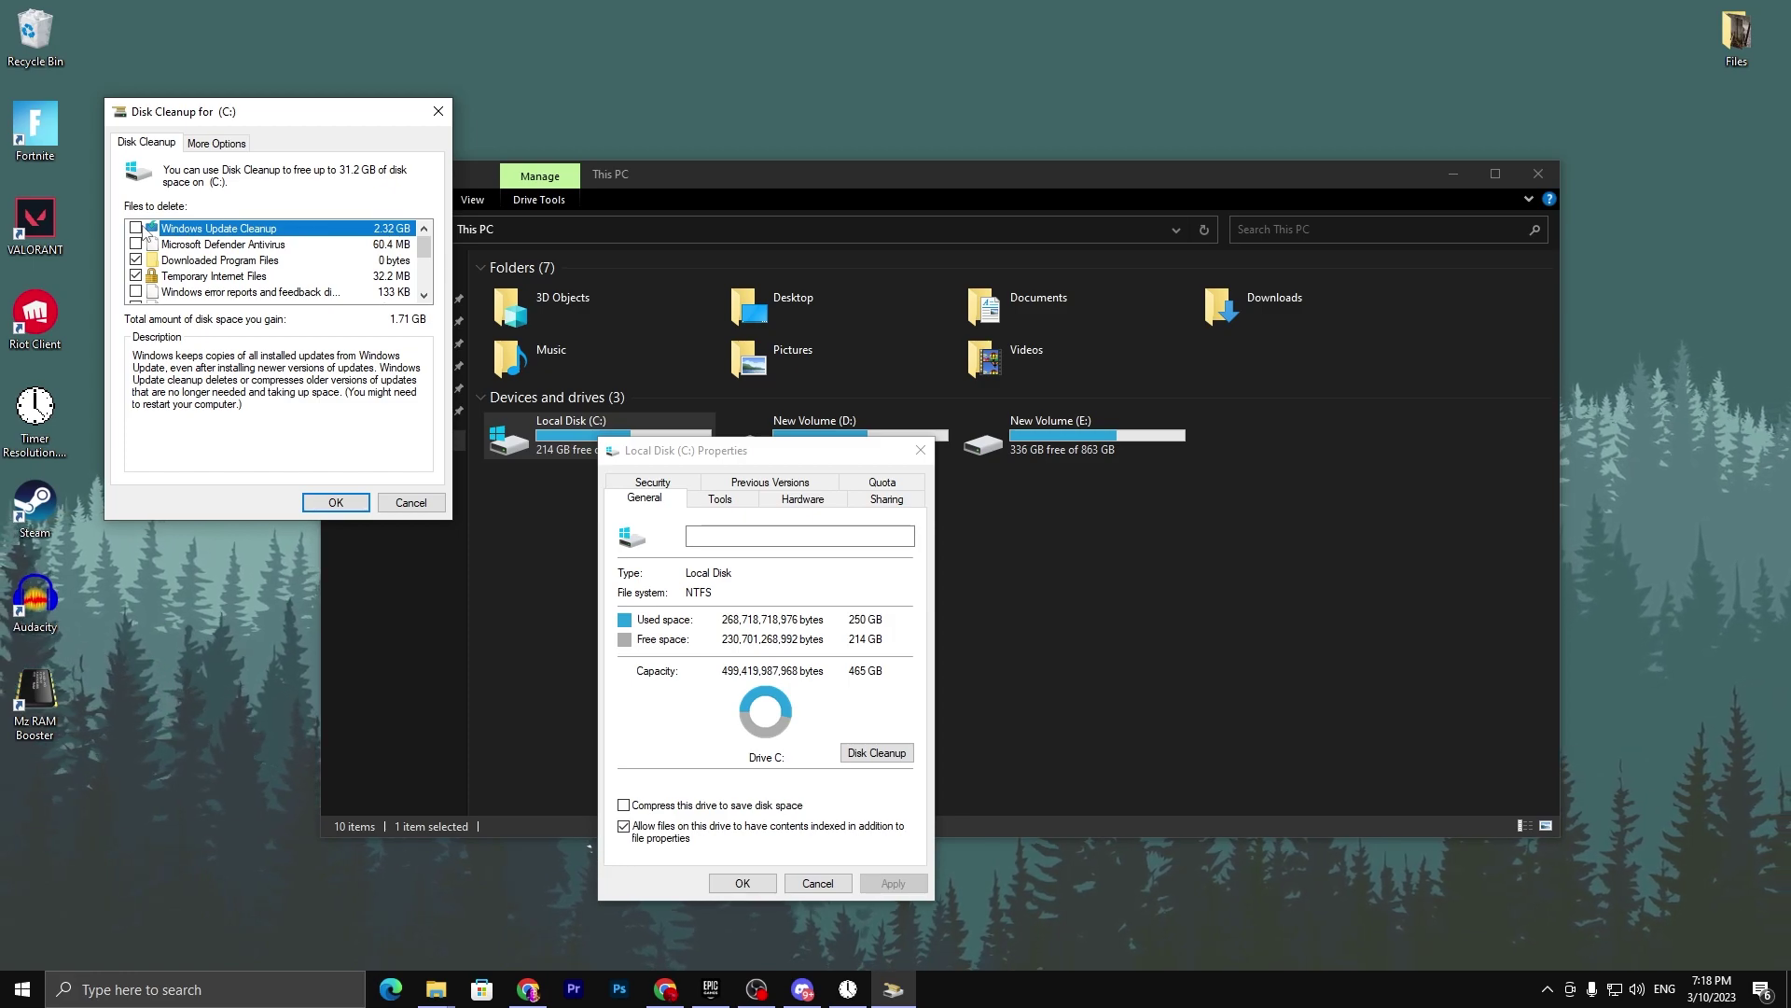
Step: Include Windows Update Cleanup and Temporary files in the C: cleanup, delete the selected files, and close the open windows
scroll(283, 271, "down", 2)
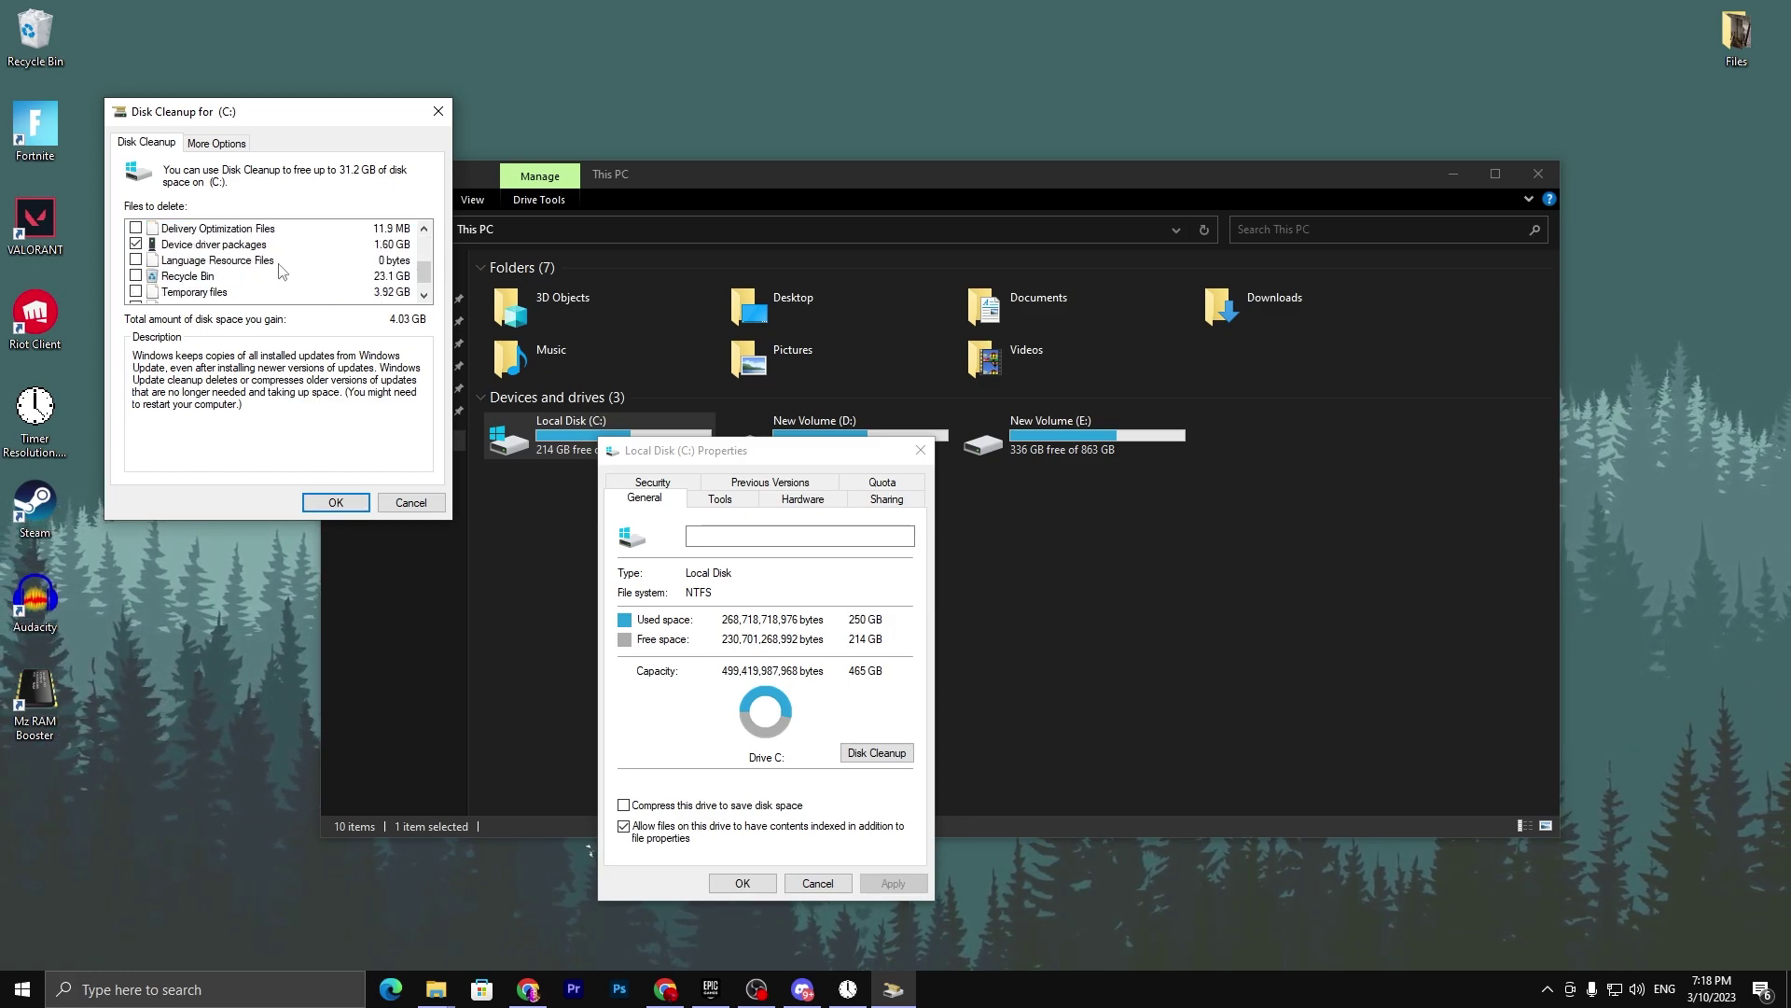
scroll(295, 289, "down", 1)
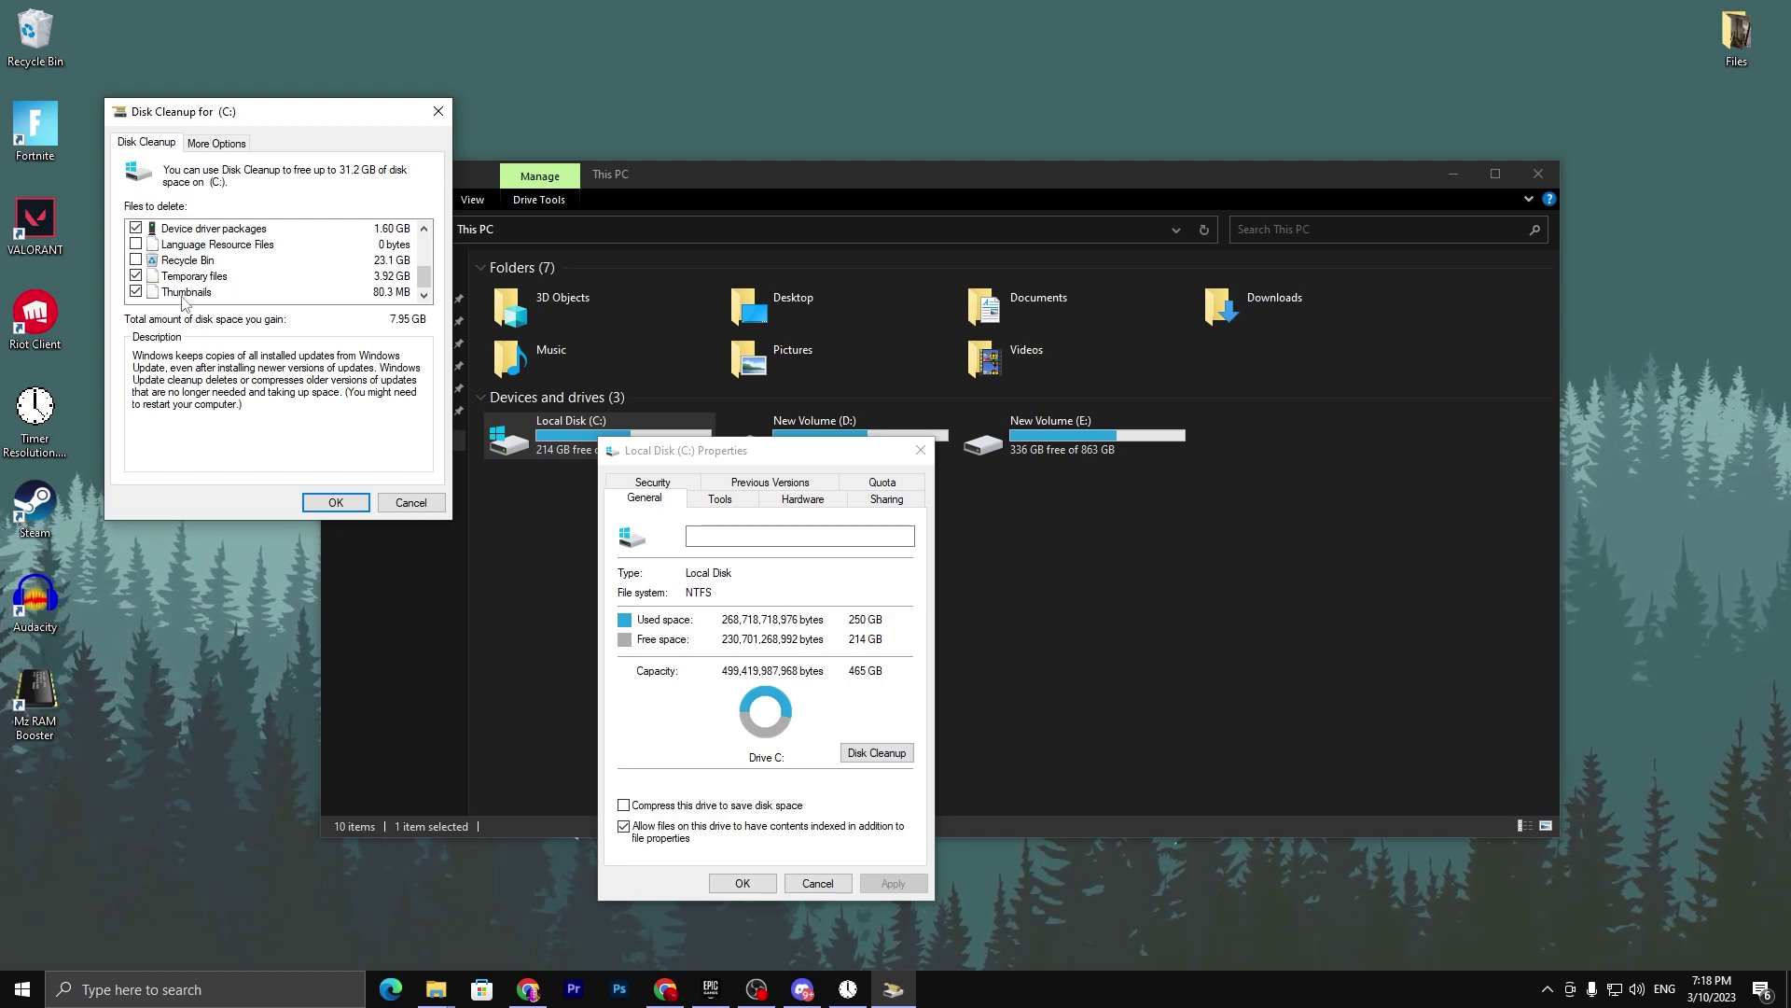
left_click(331, 502)
left_click(899, 505)
left_click_drag(828, 440, 684, 508)
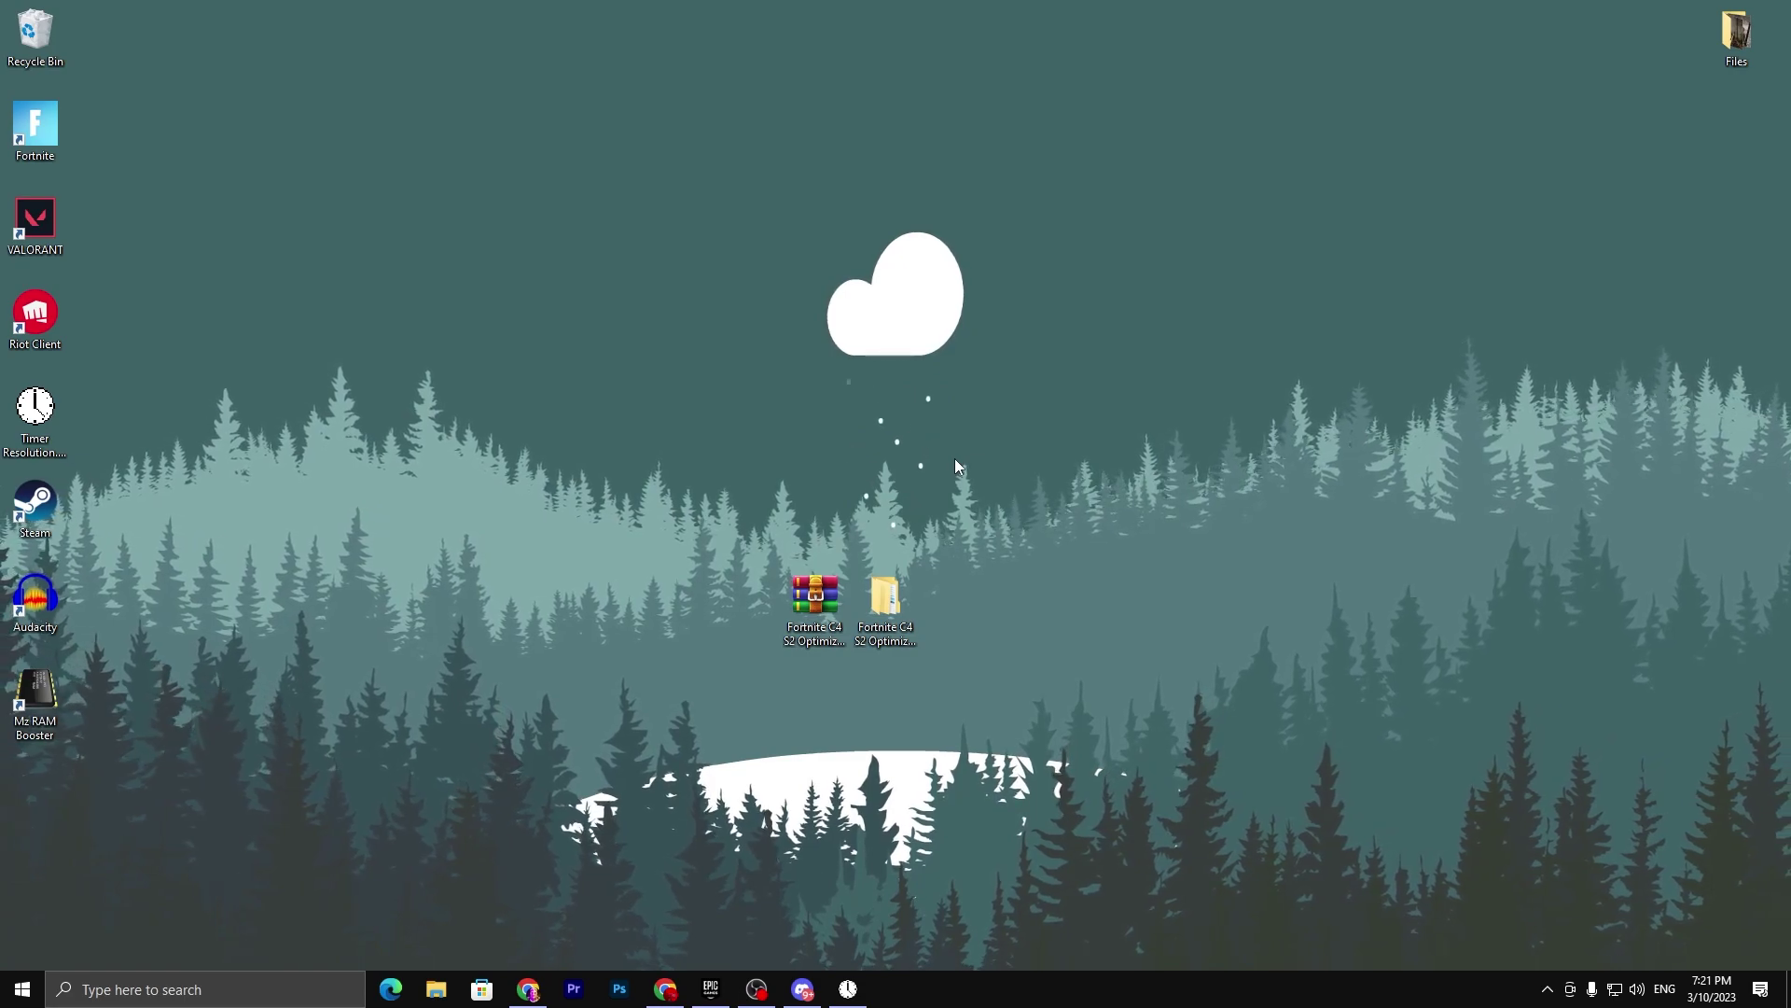
Step: Open the Windows Prefetch folder by running PREFETCH, check it for leftover files, and close the folder
key("super+r")
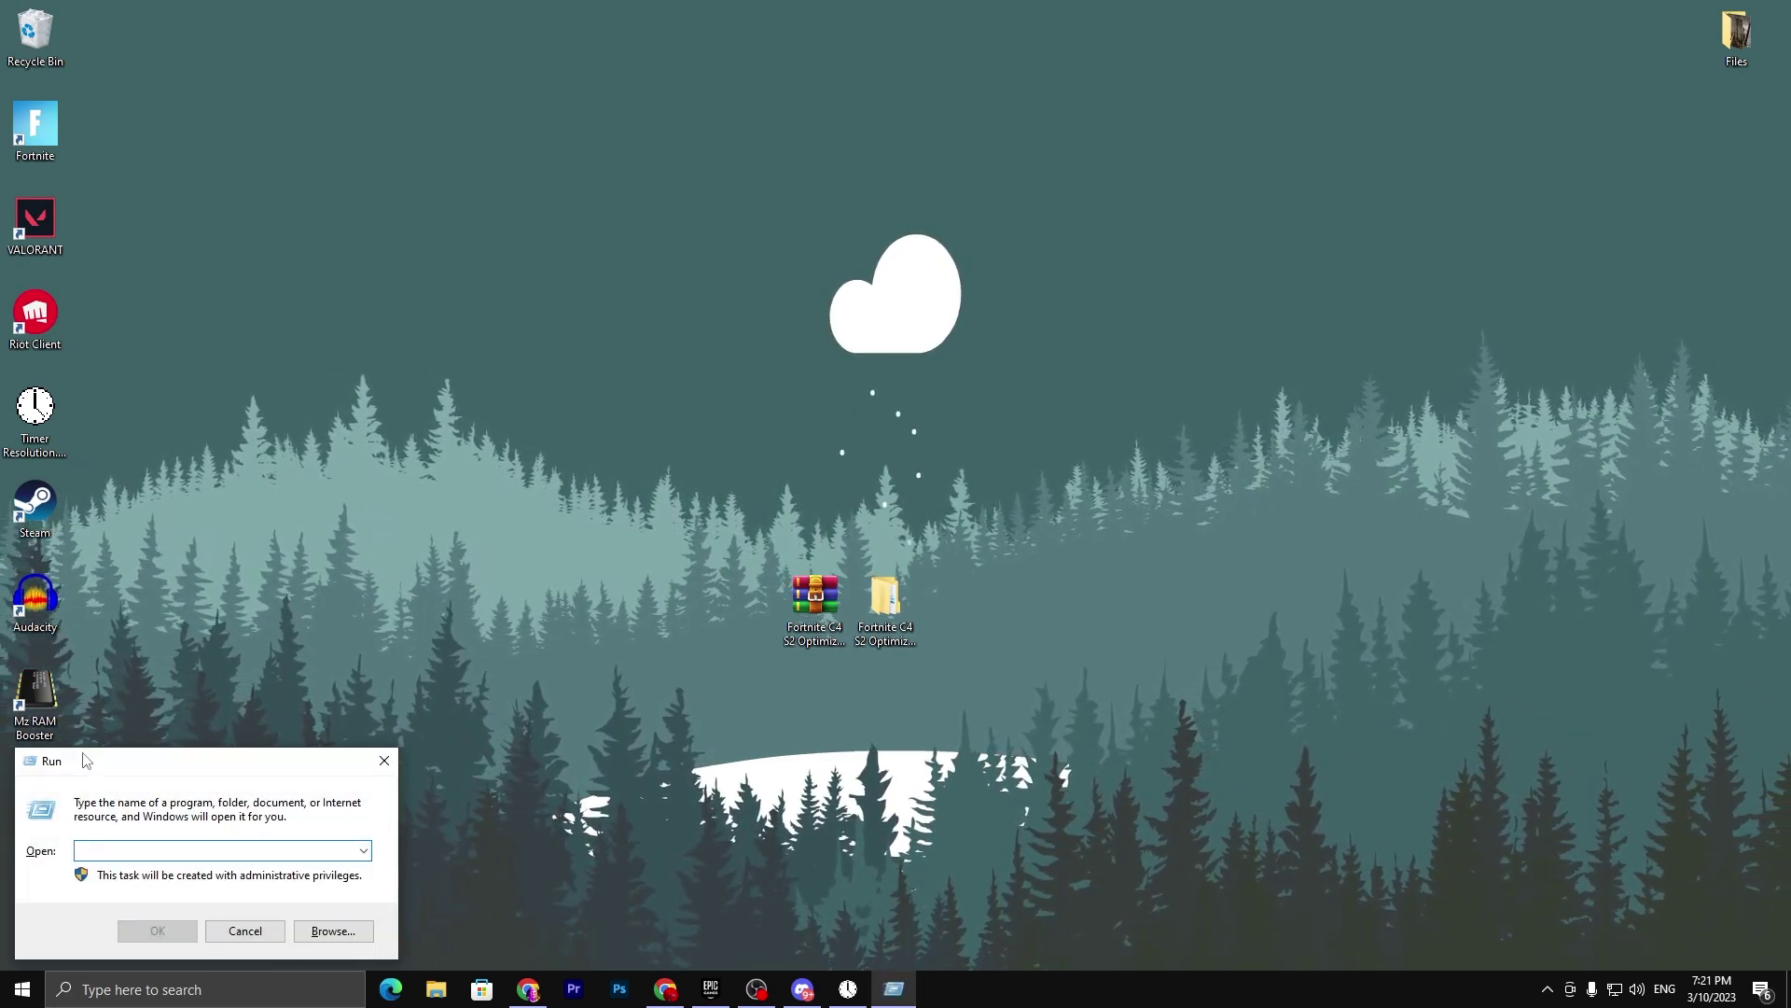
left_click_drag(116, 763, 759, 472)
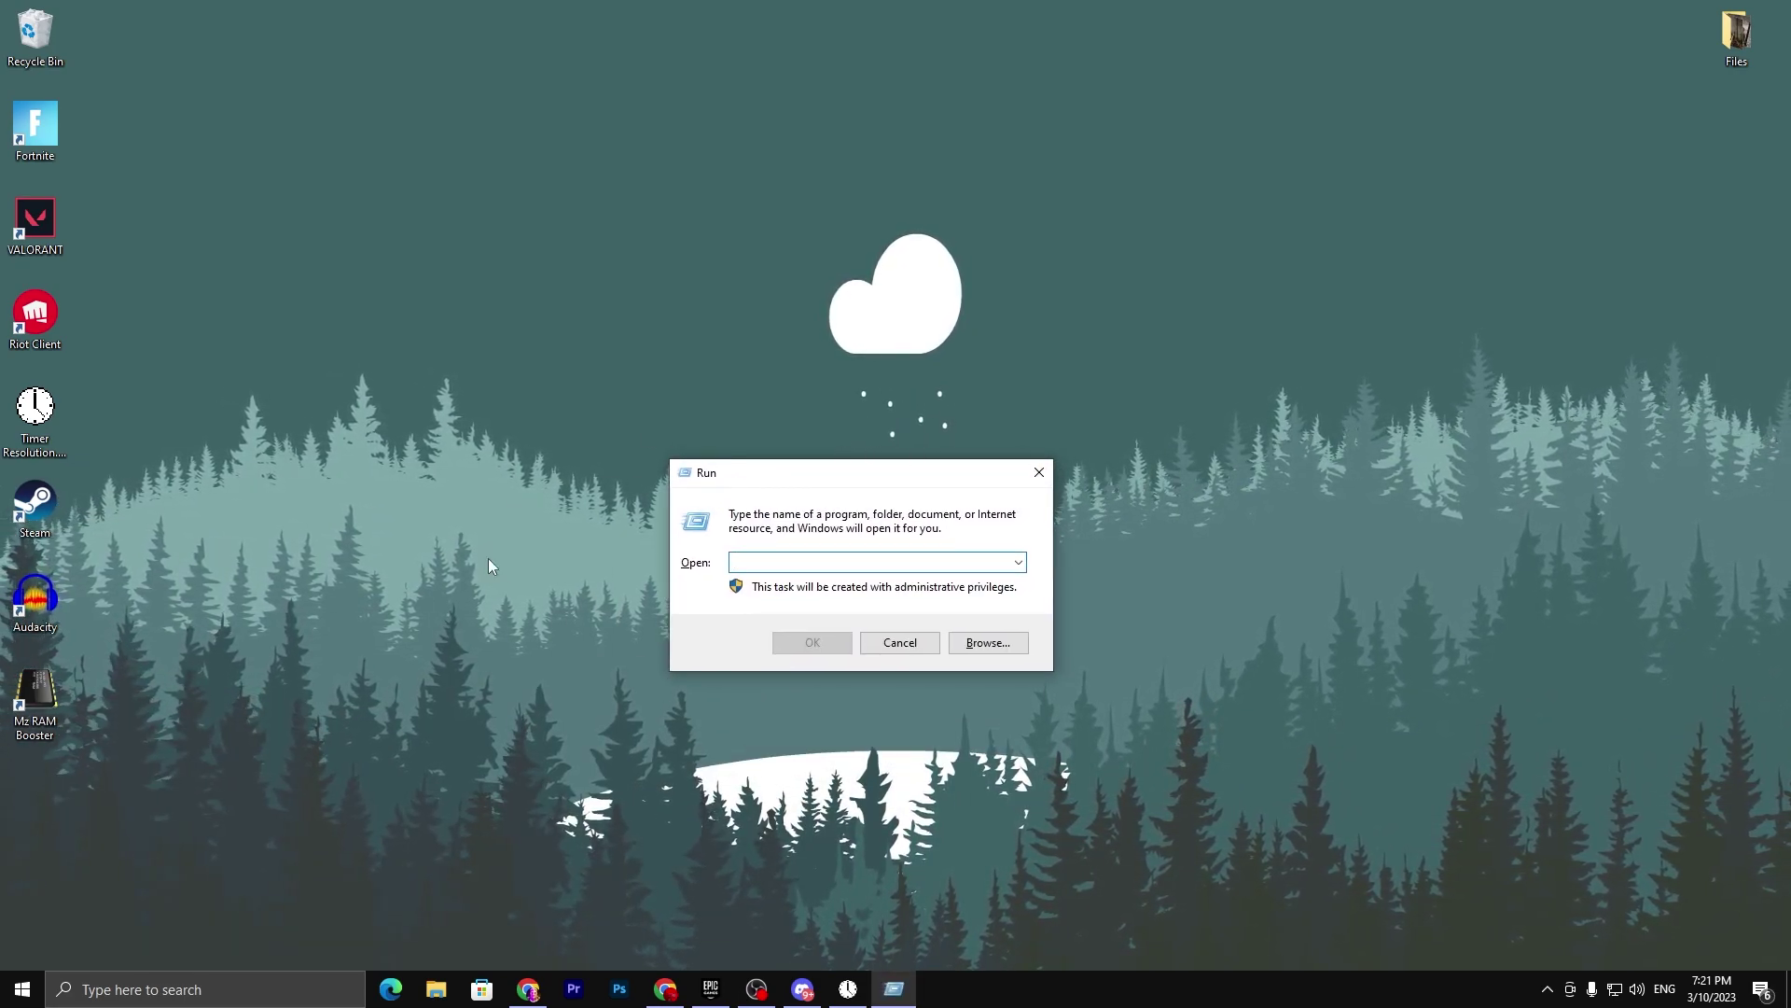
type("PREFETCH")
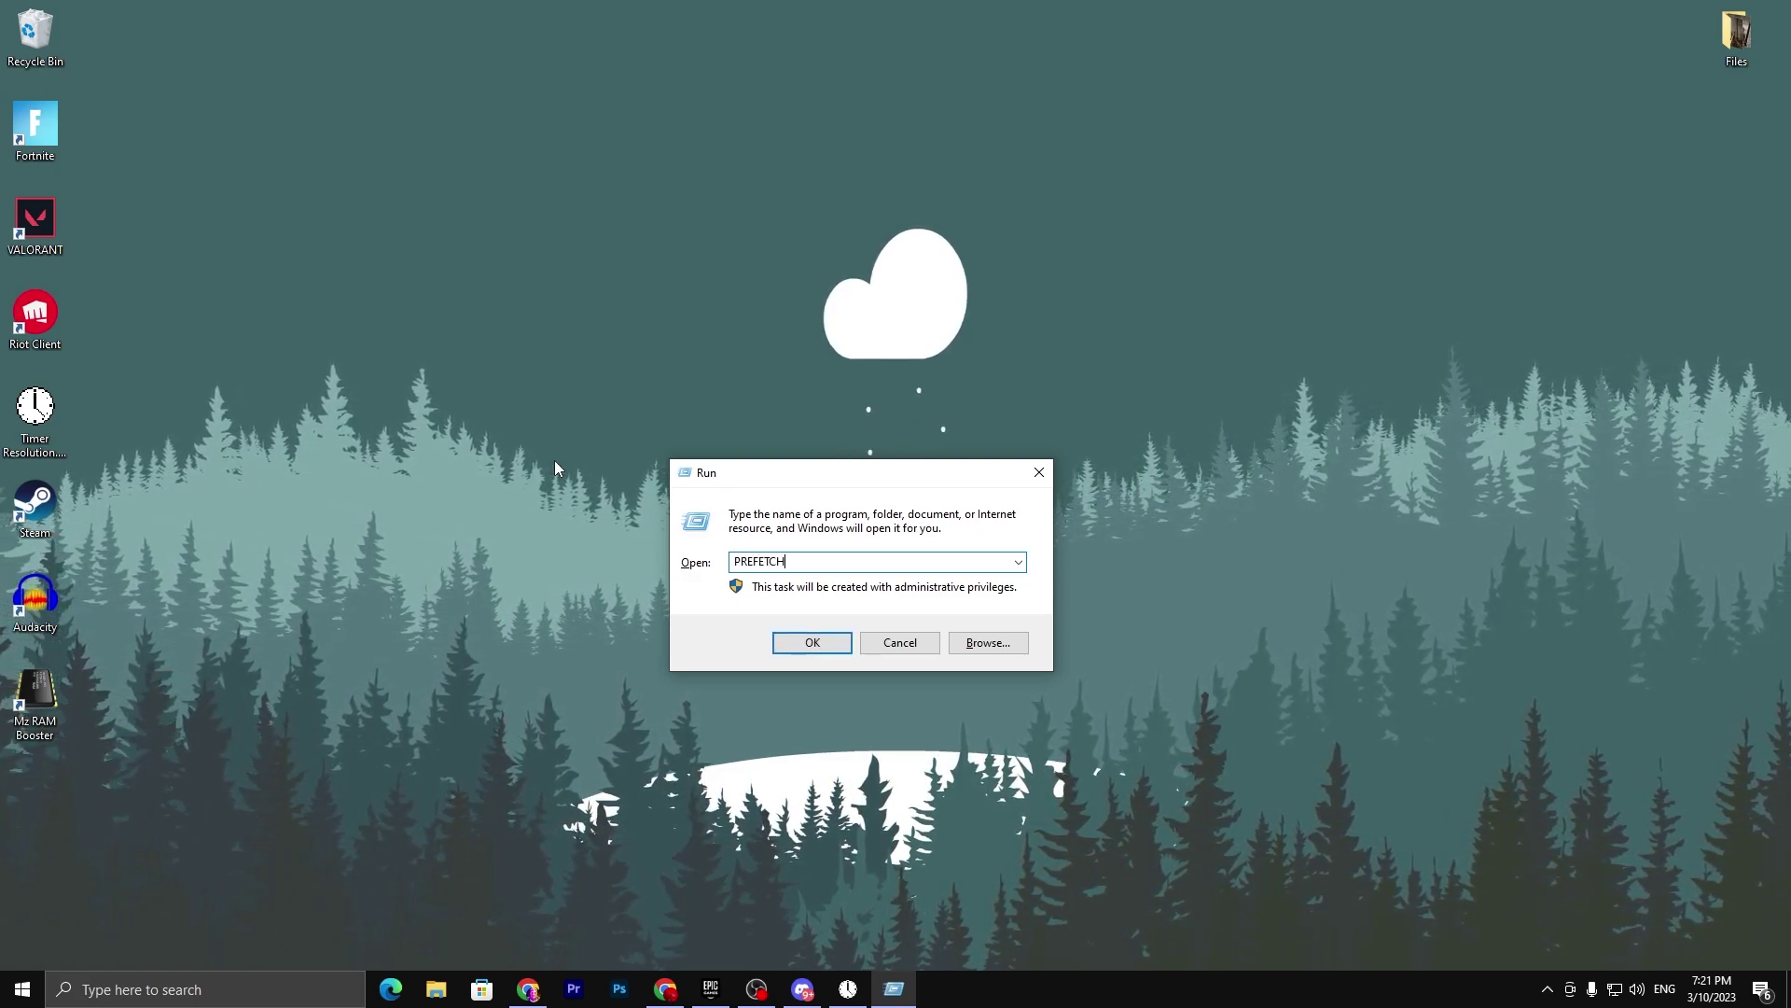
key("Return")
left_click_drag(540, 313, 1423, 775)
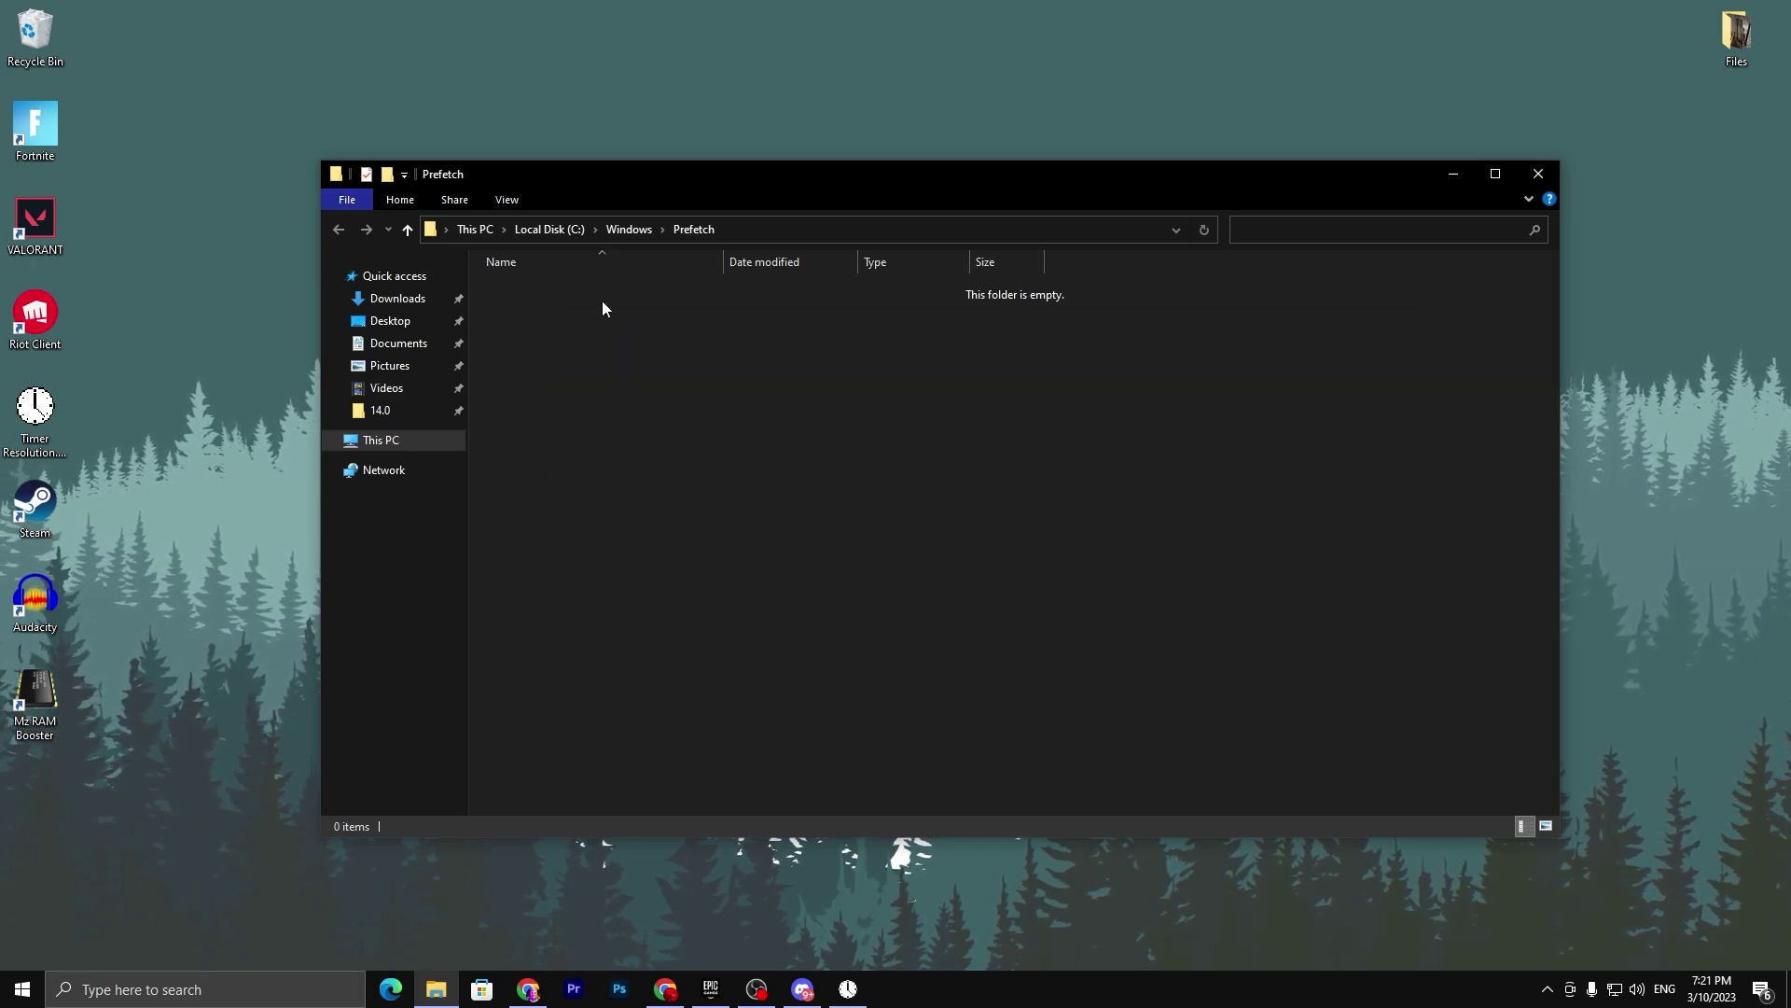
left_click(1538, 173)
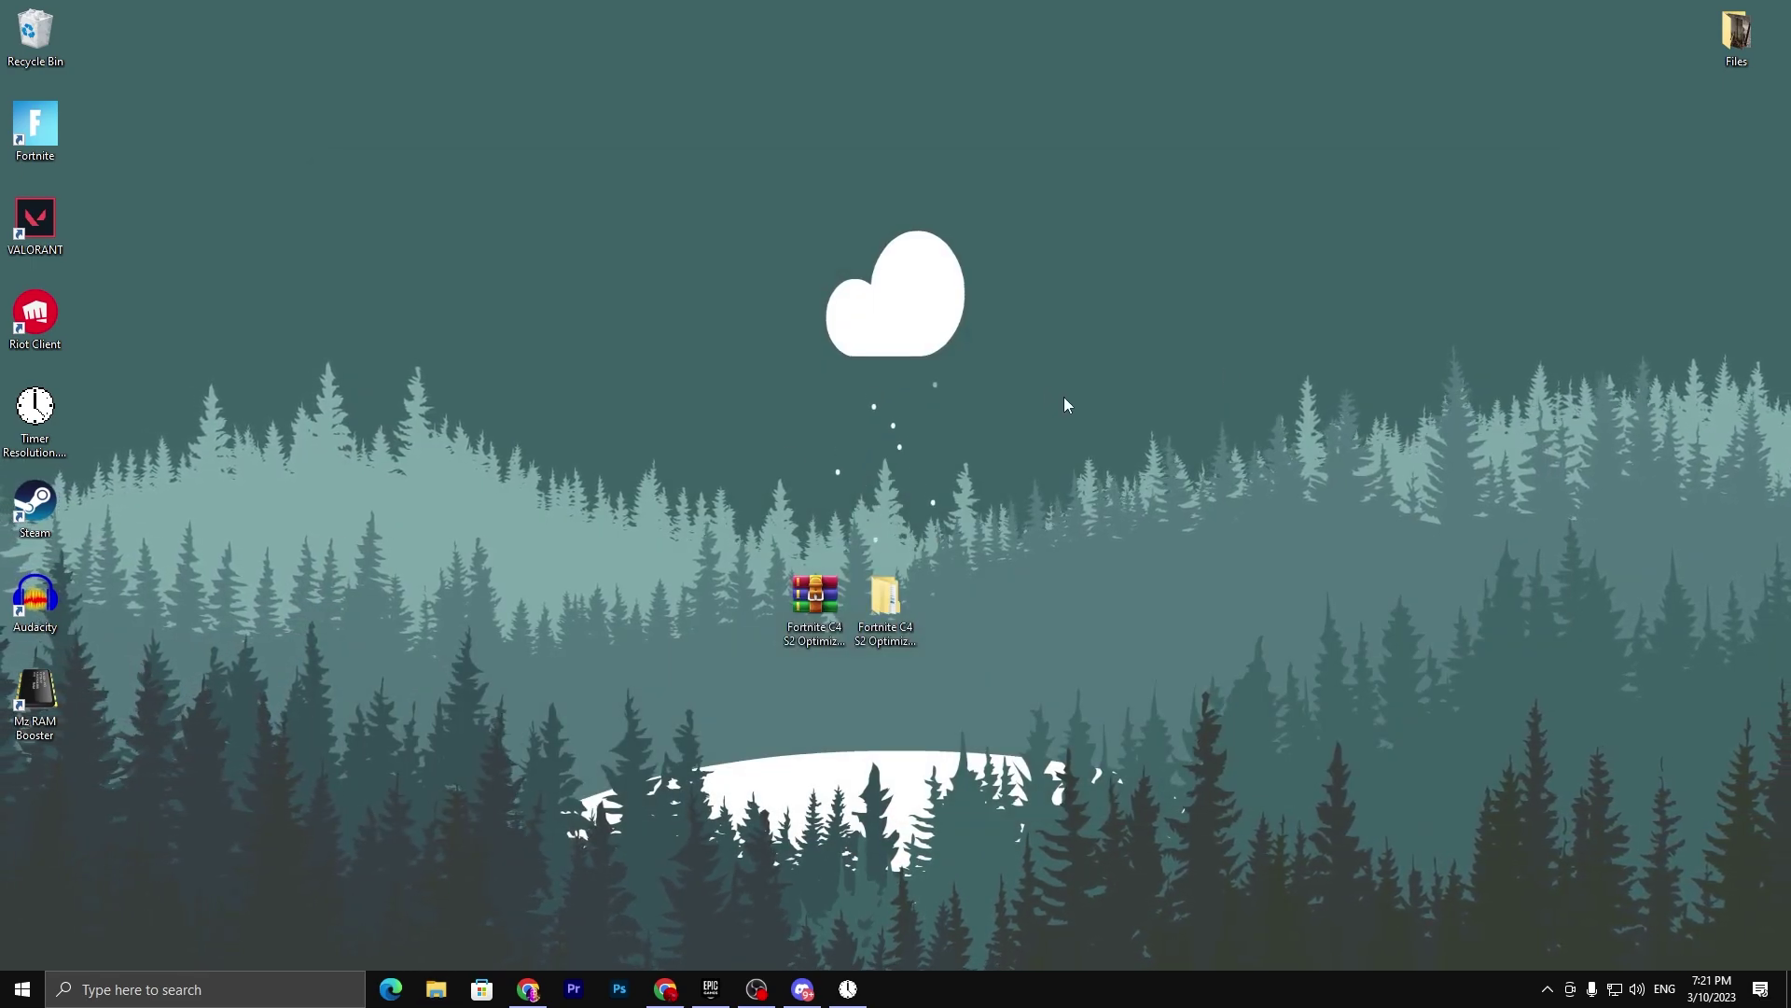
Step: Launch System Configuration through the Run dialog and show its Boot settings
key("super+r")
left_click_drag(116, 756, 782, 472)
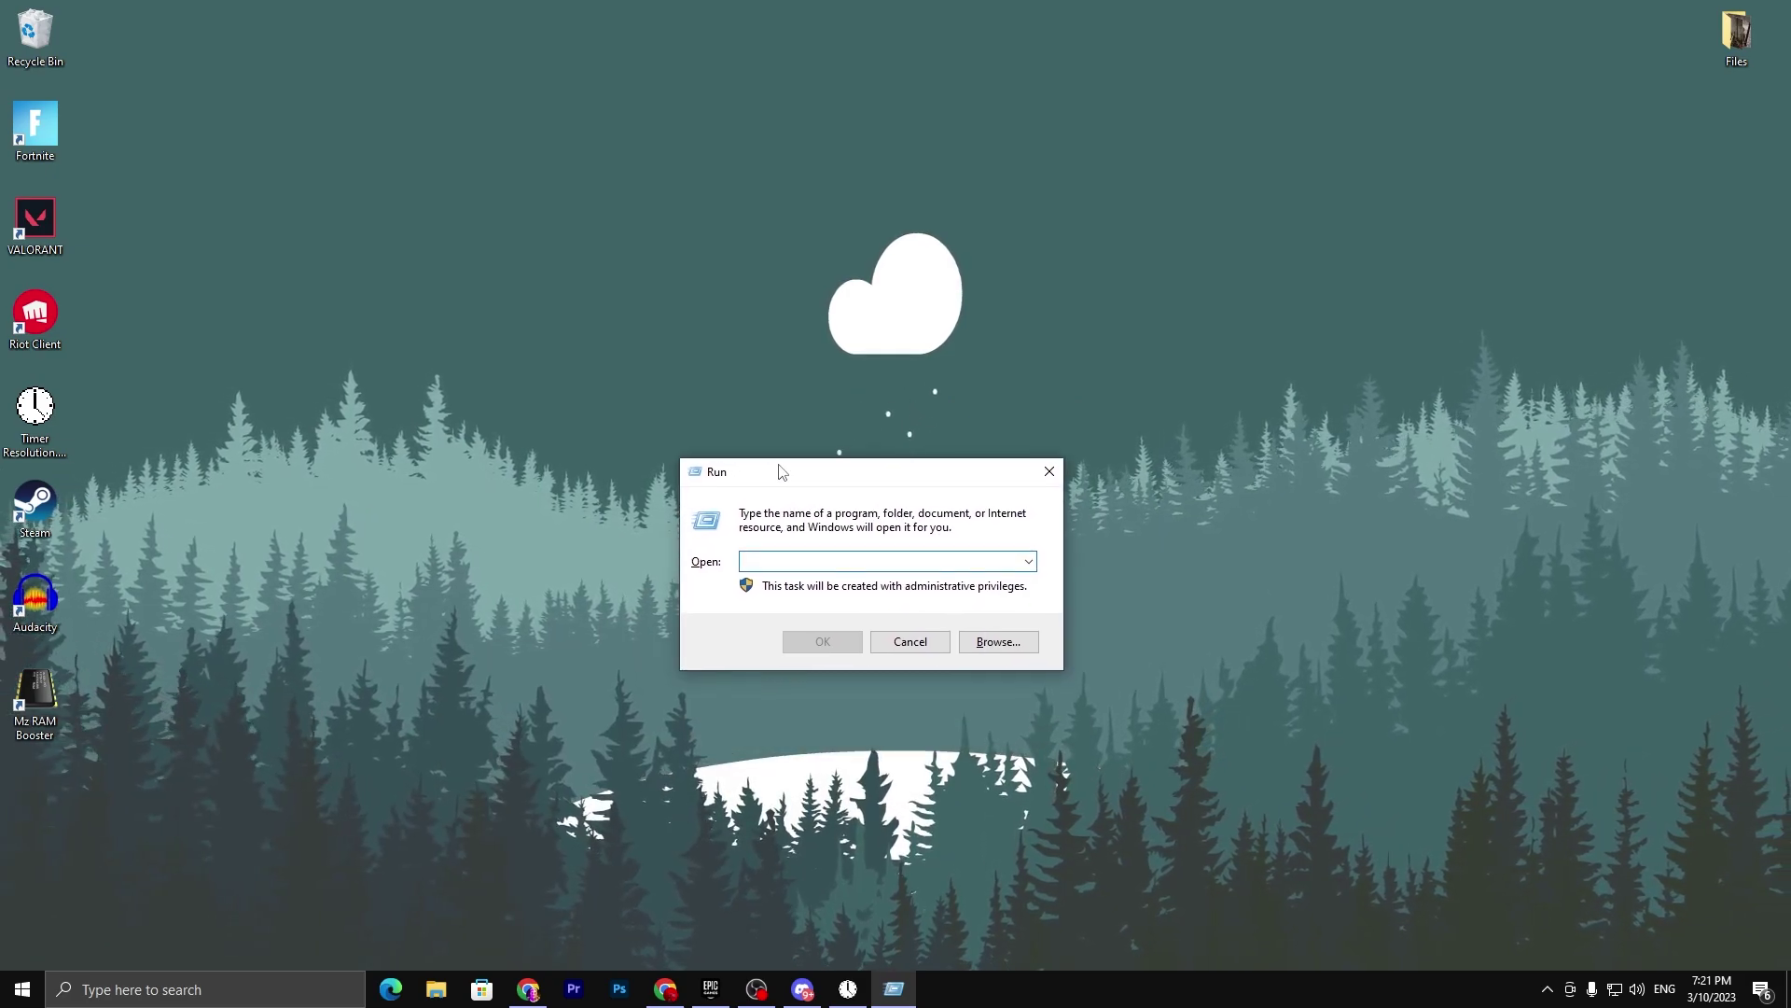
type("ms")
key("Down")
key("Down")
key("Return")
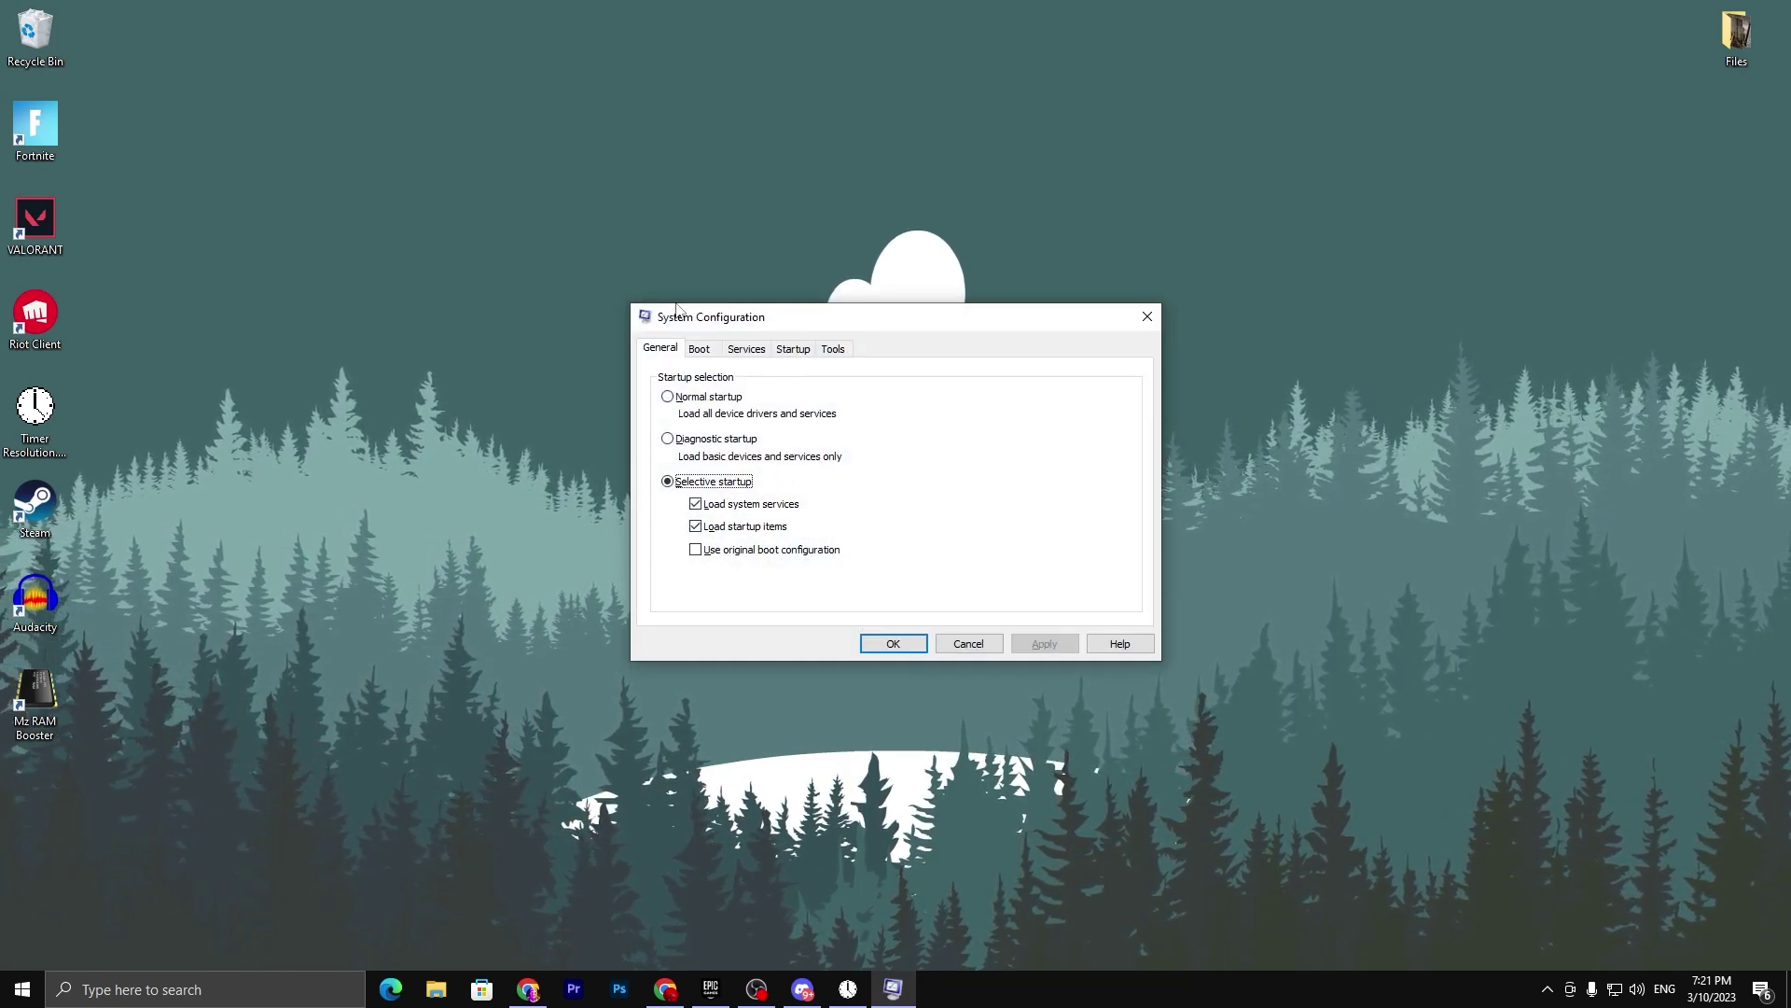
left_click(705, 348)
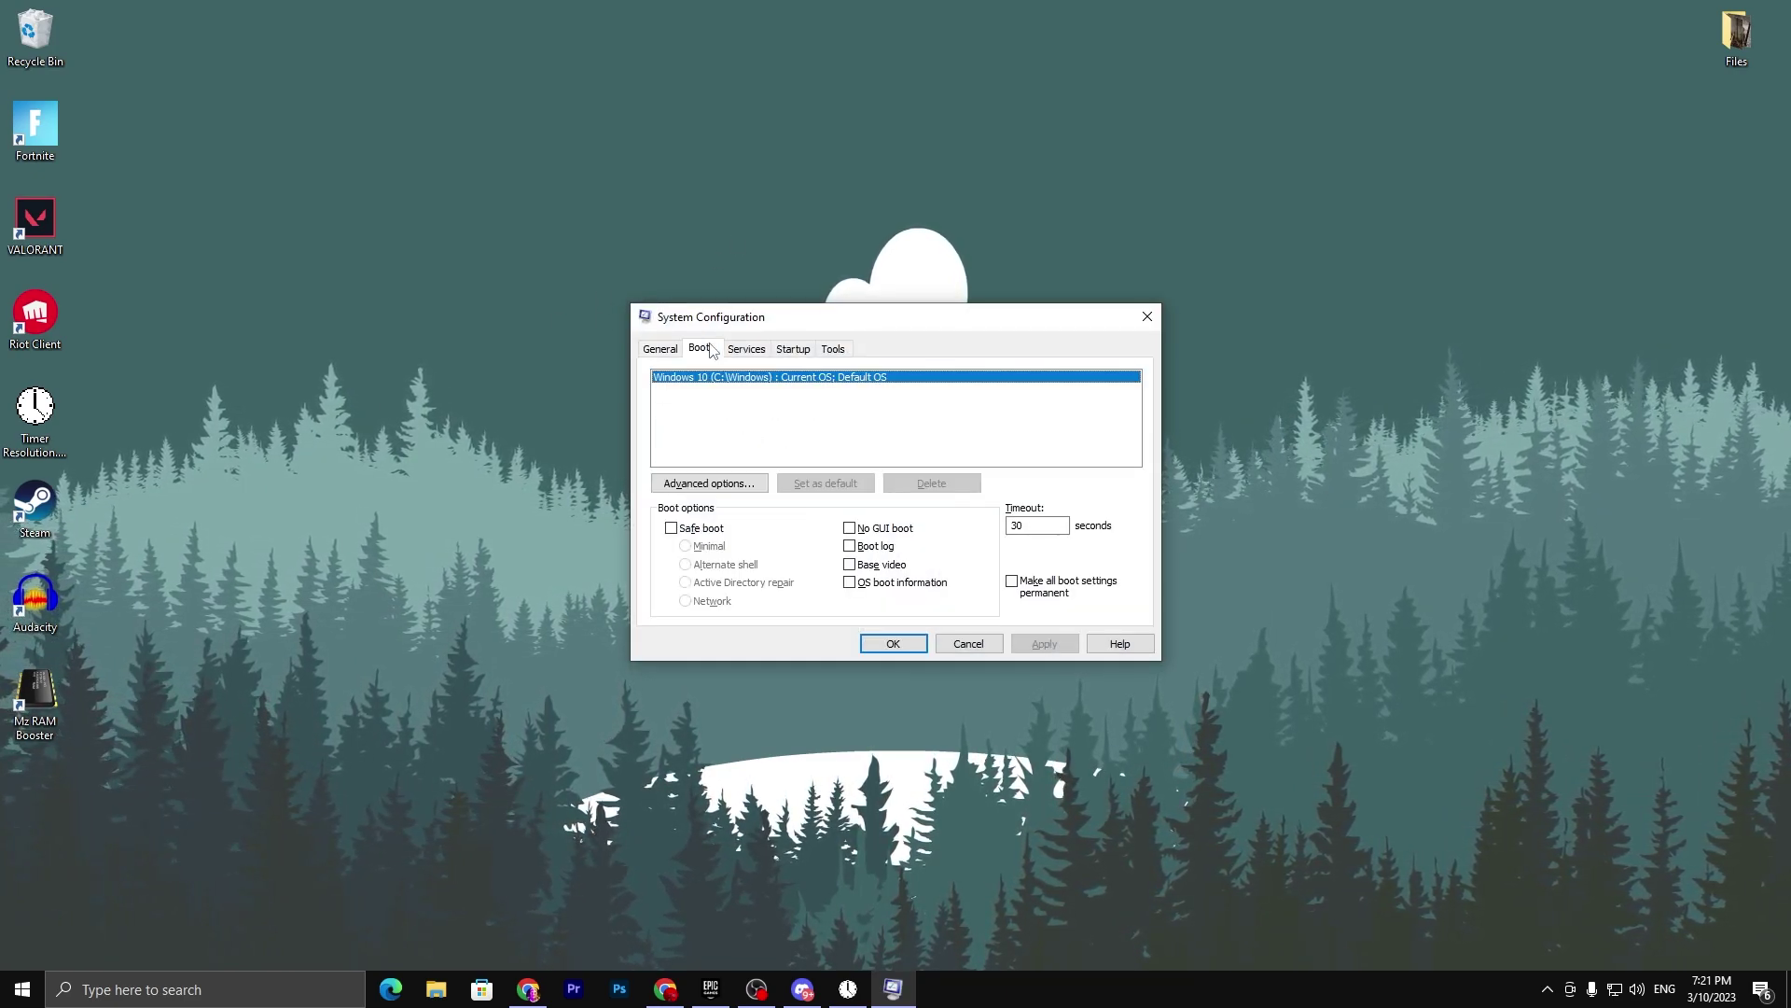
Step: Set the number of processors to 16 in the advanced boot options and confirm the System Configuration settings
left_click(683, 480)
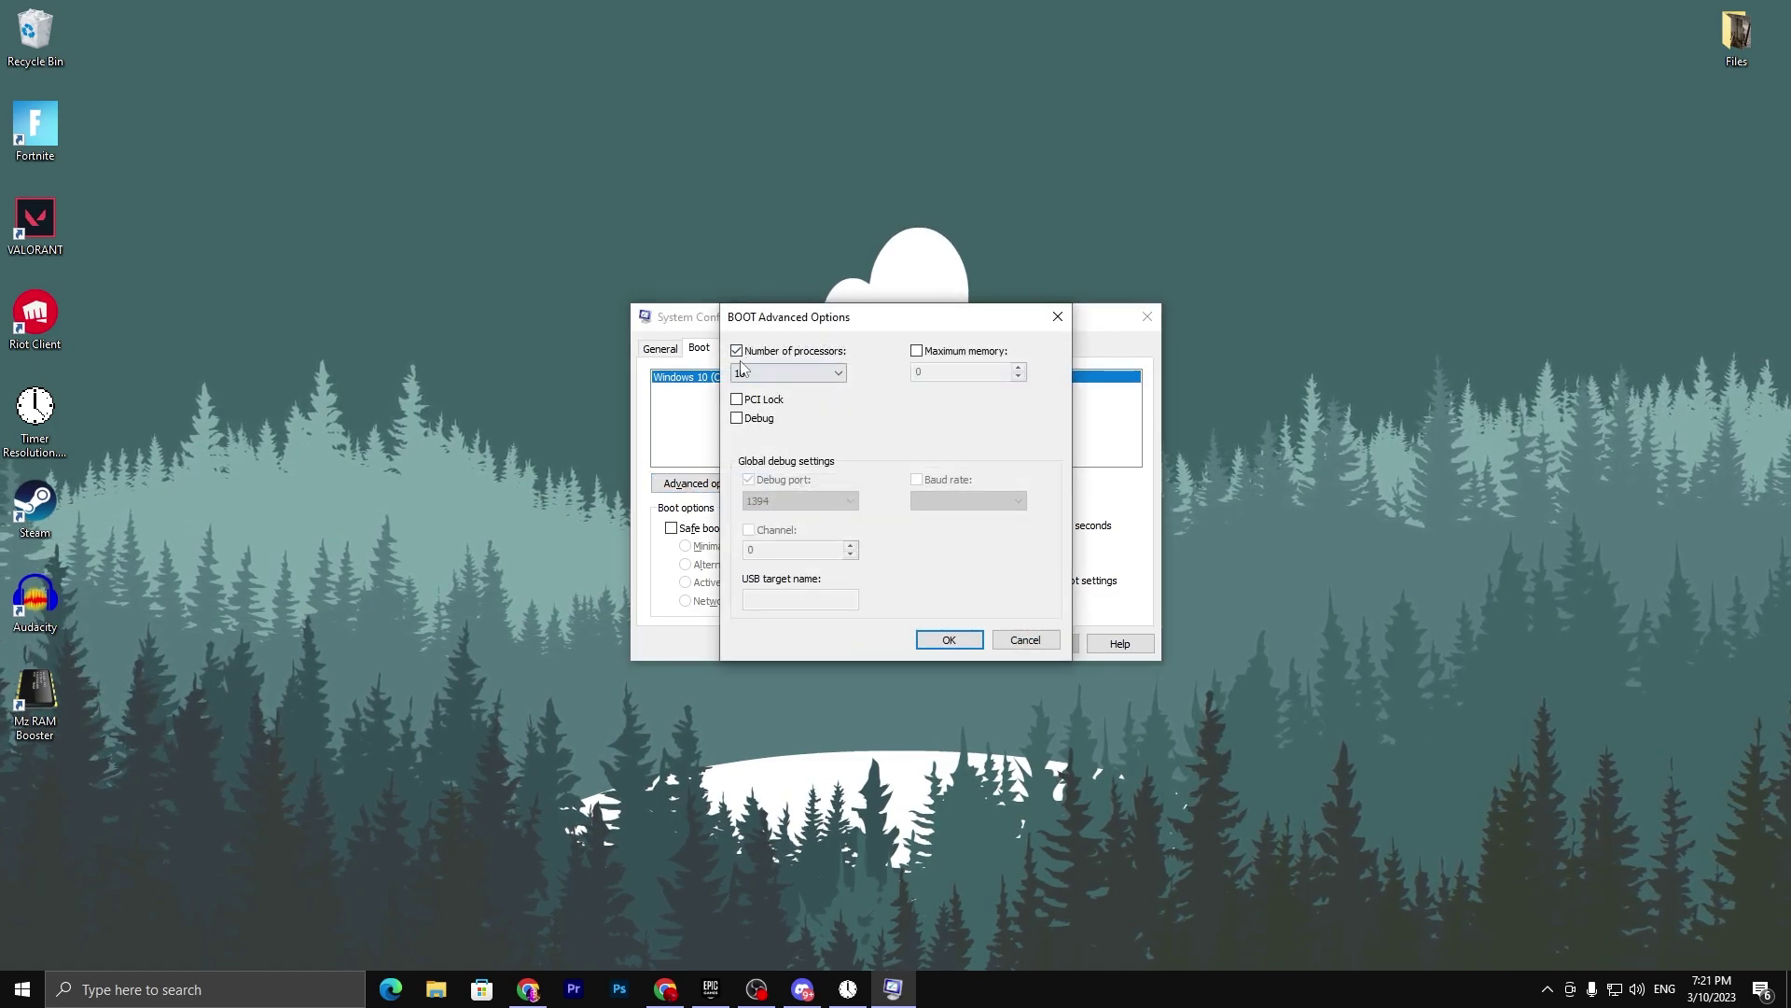
left_click(754, 374)
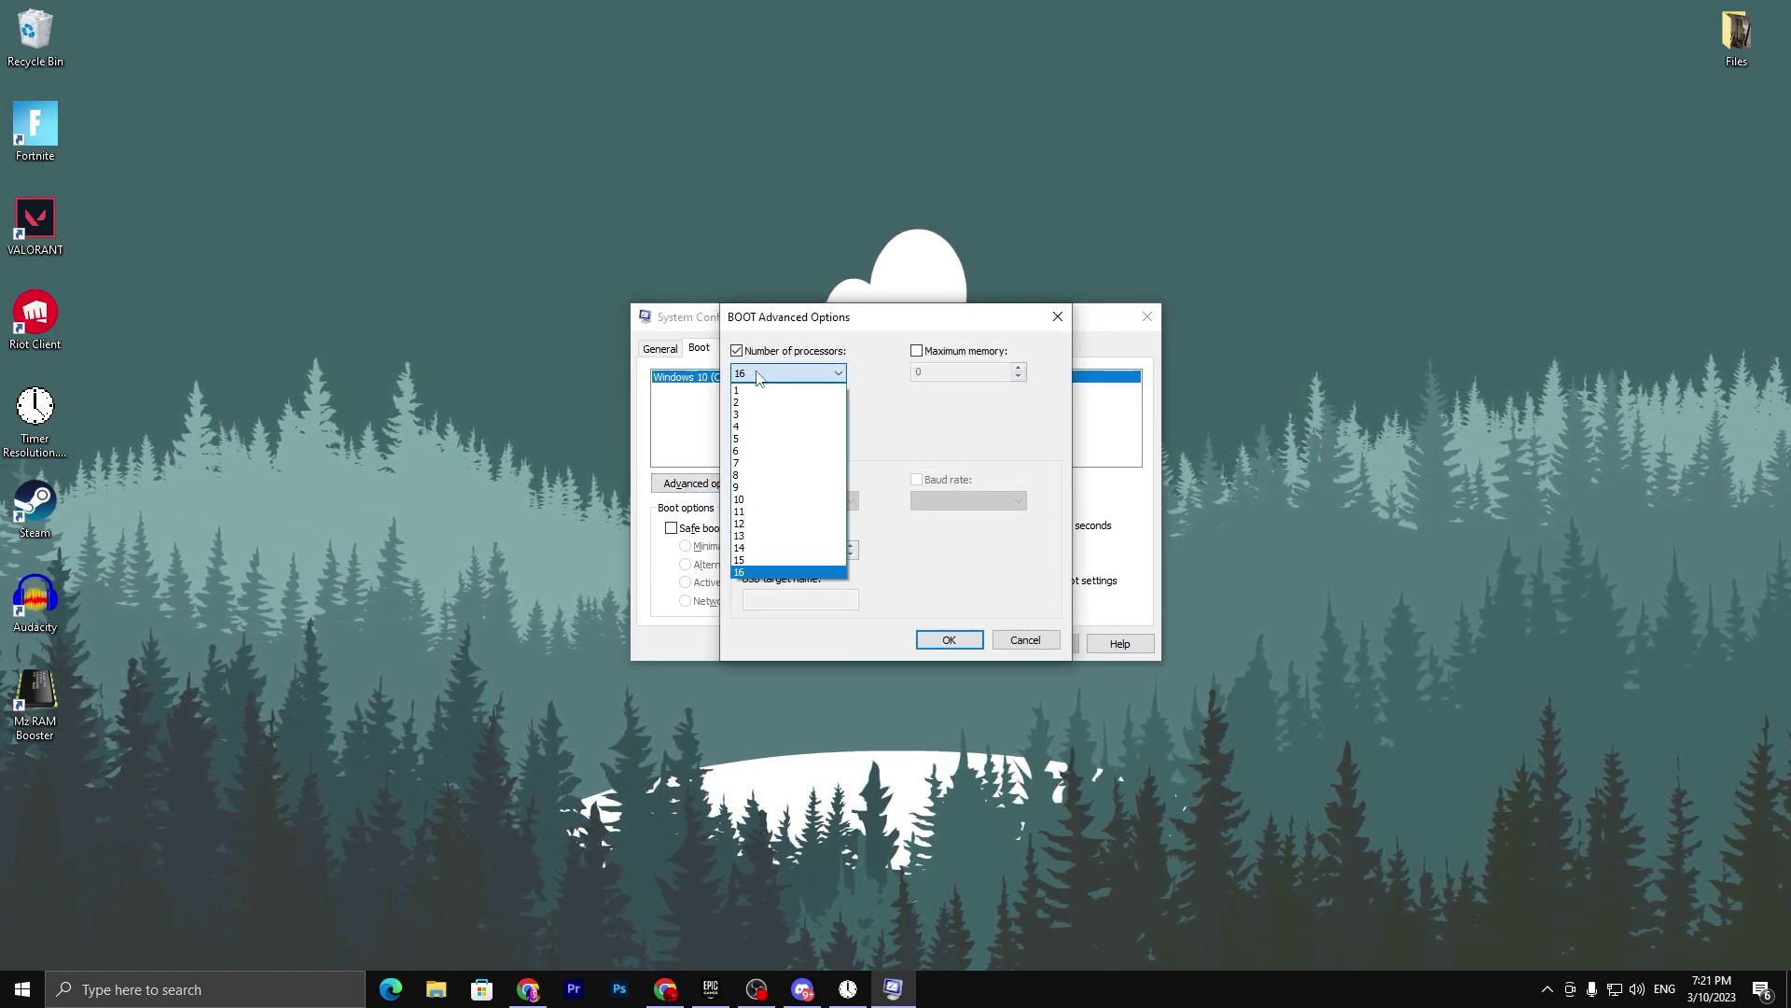
left_click(751, 573)
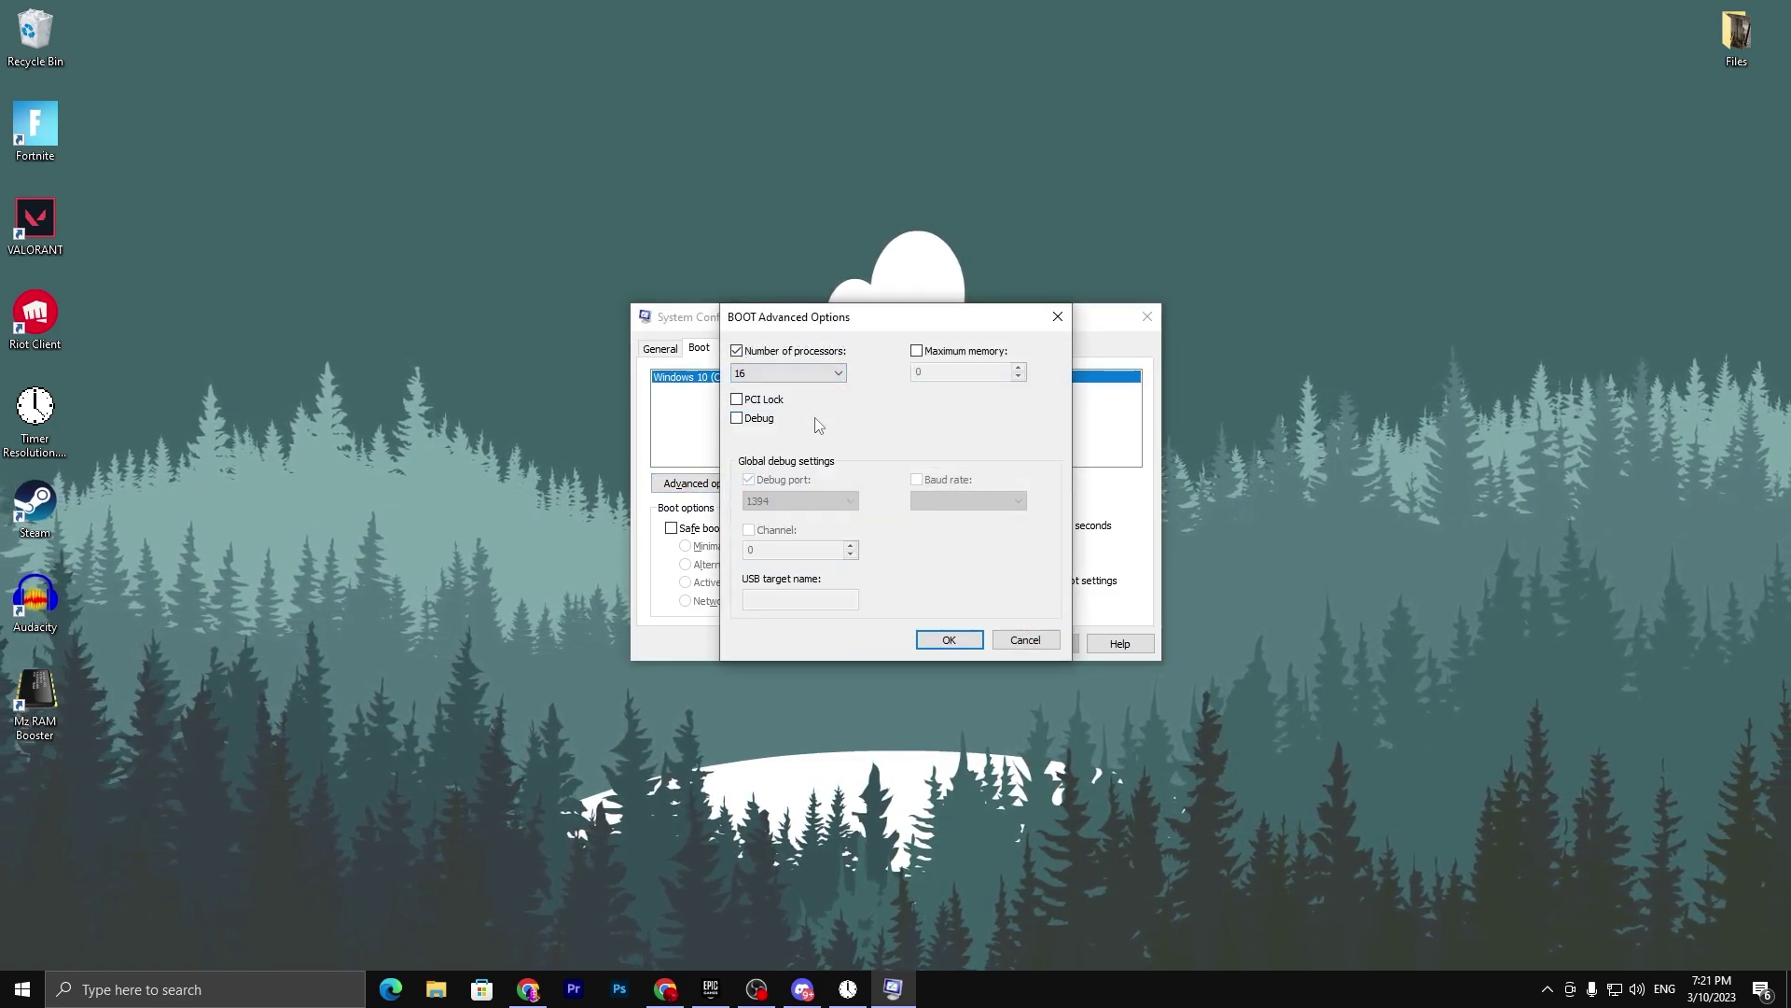
left_click(949, 639)
left_click(891, 642)
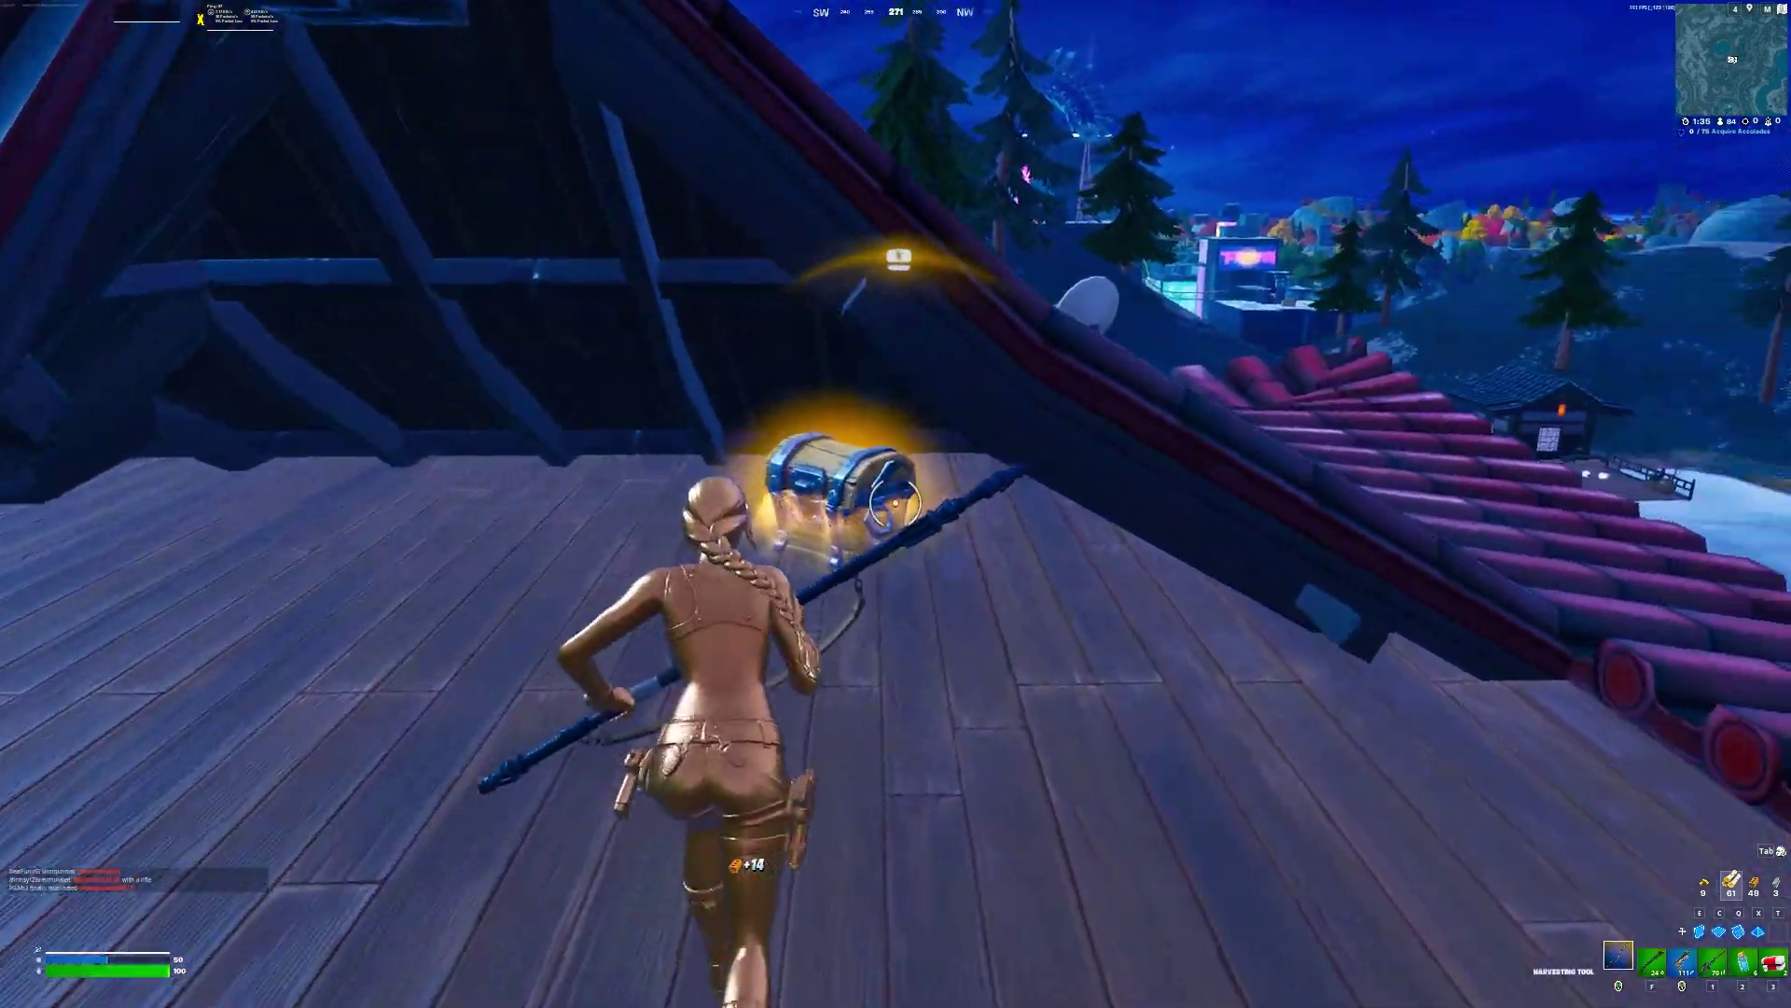
key("e")
key("f")
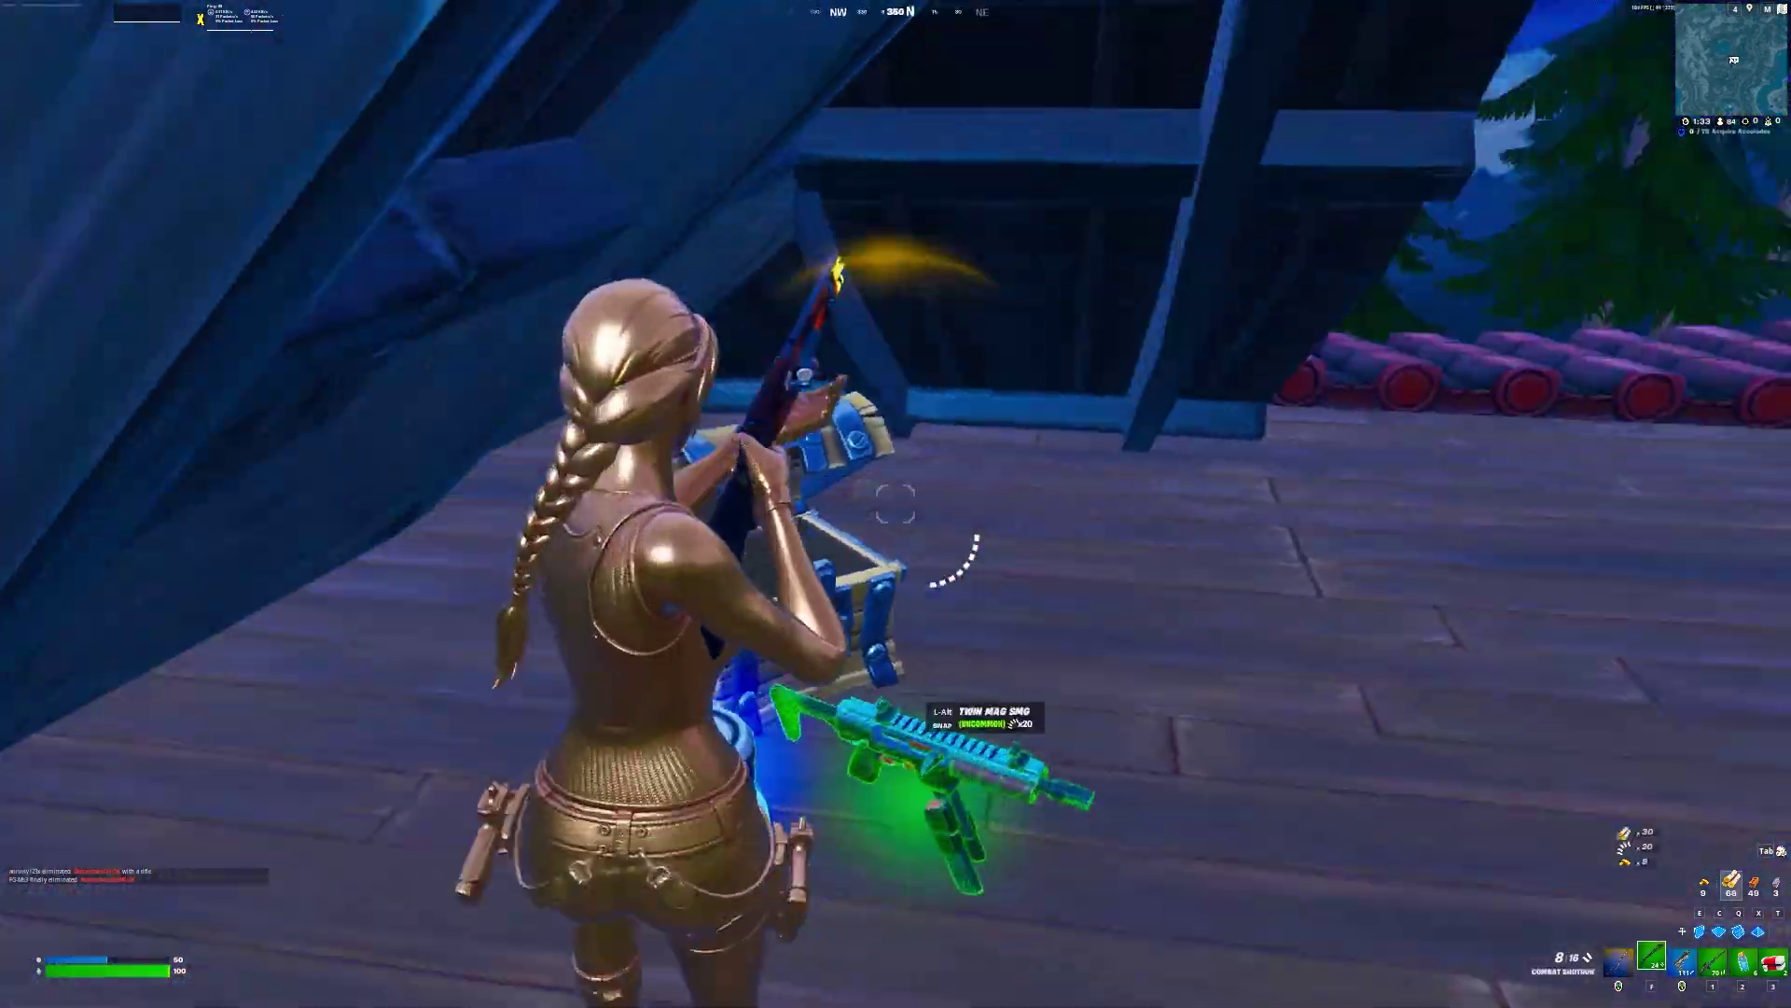
key("1")
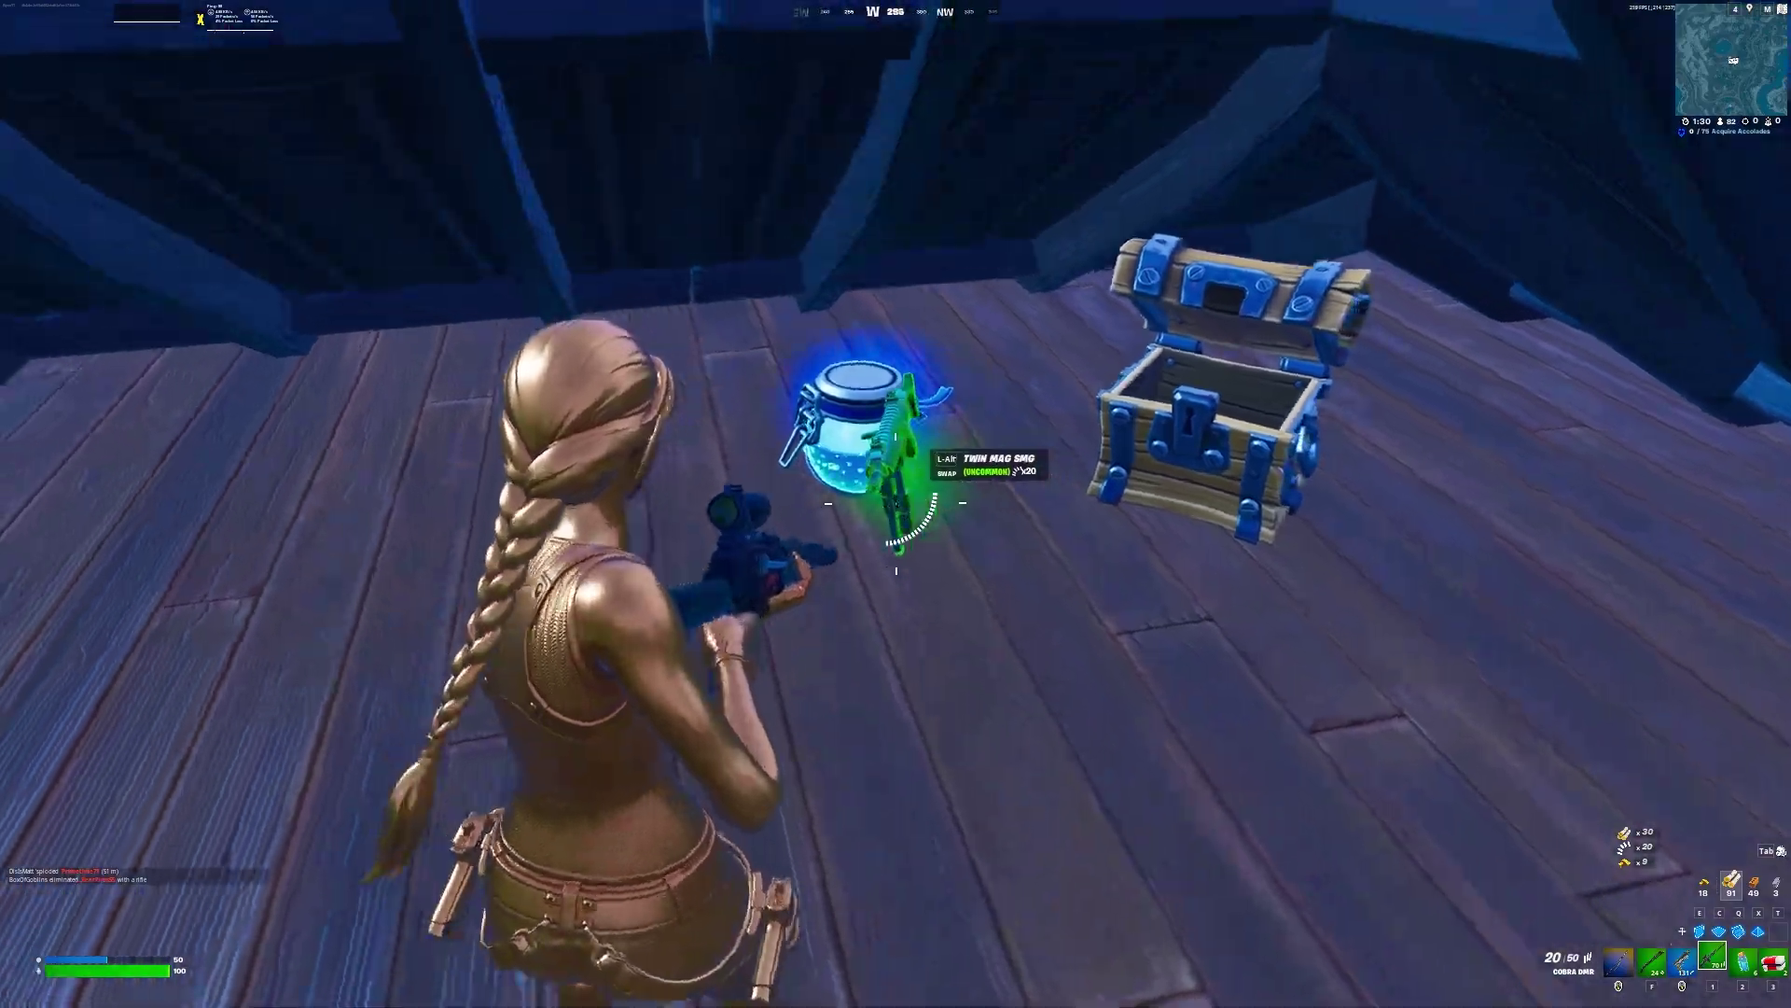
right_click(895, 504)
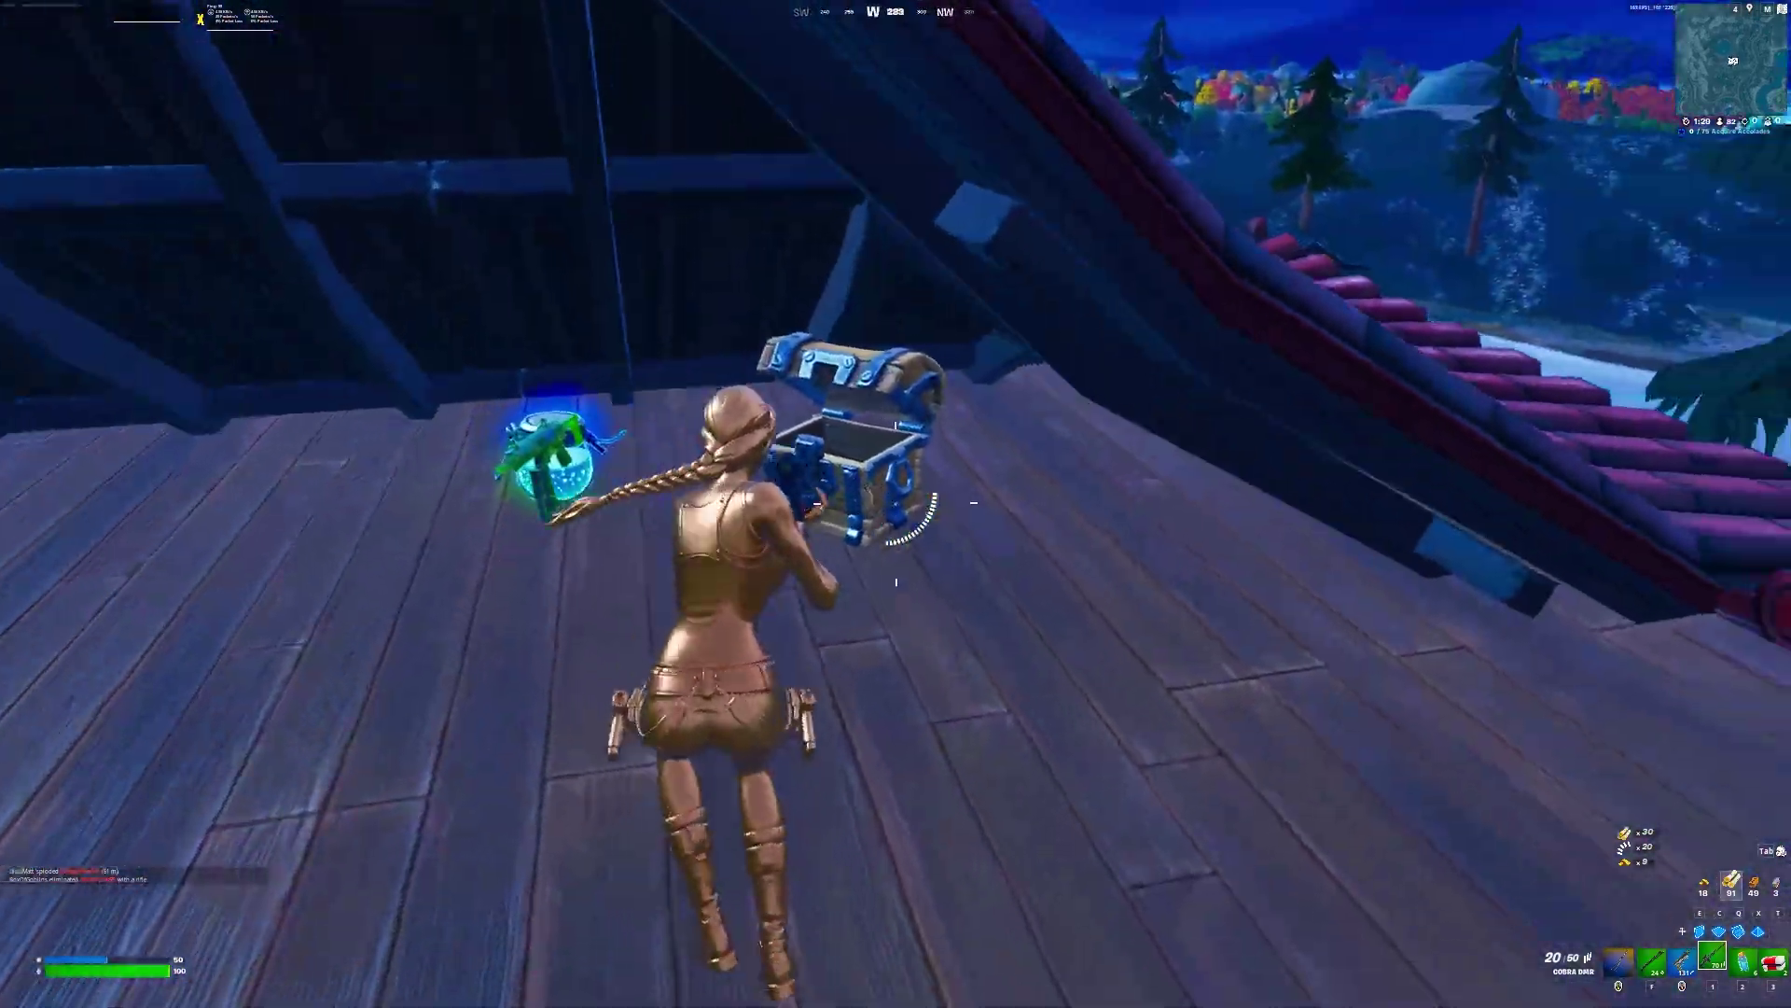
key("3")
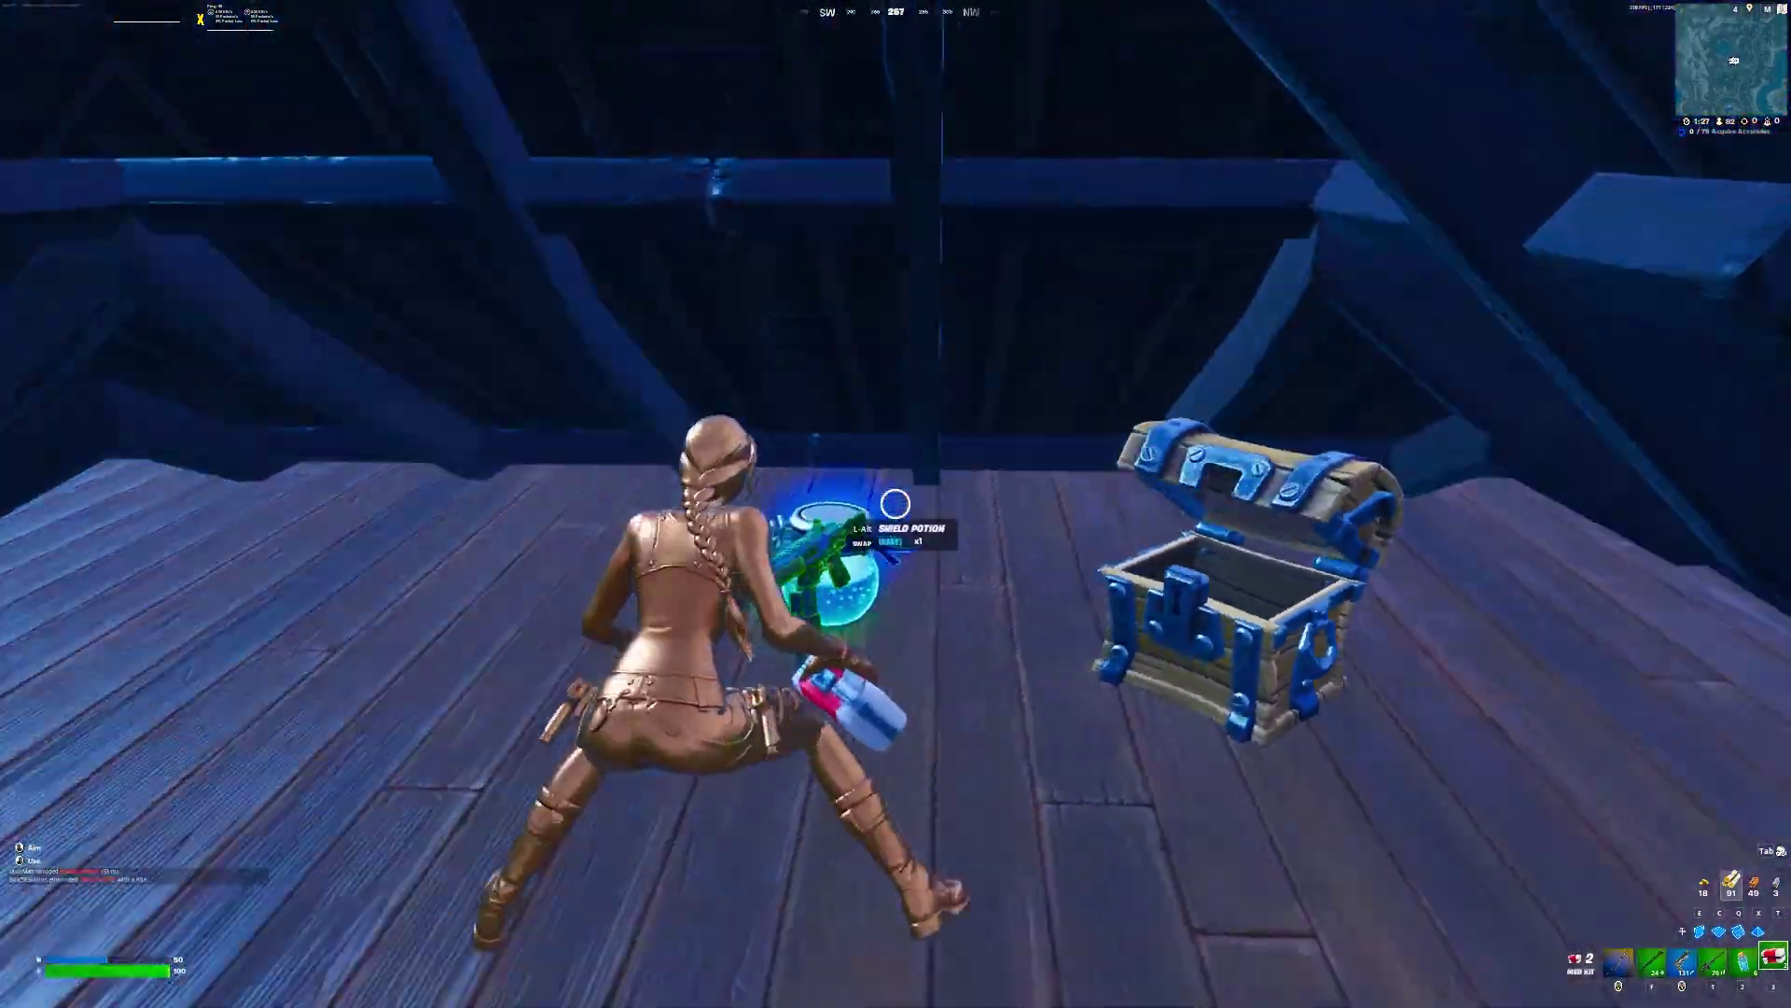
key("alt")
left_click(896, 504)
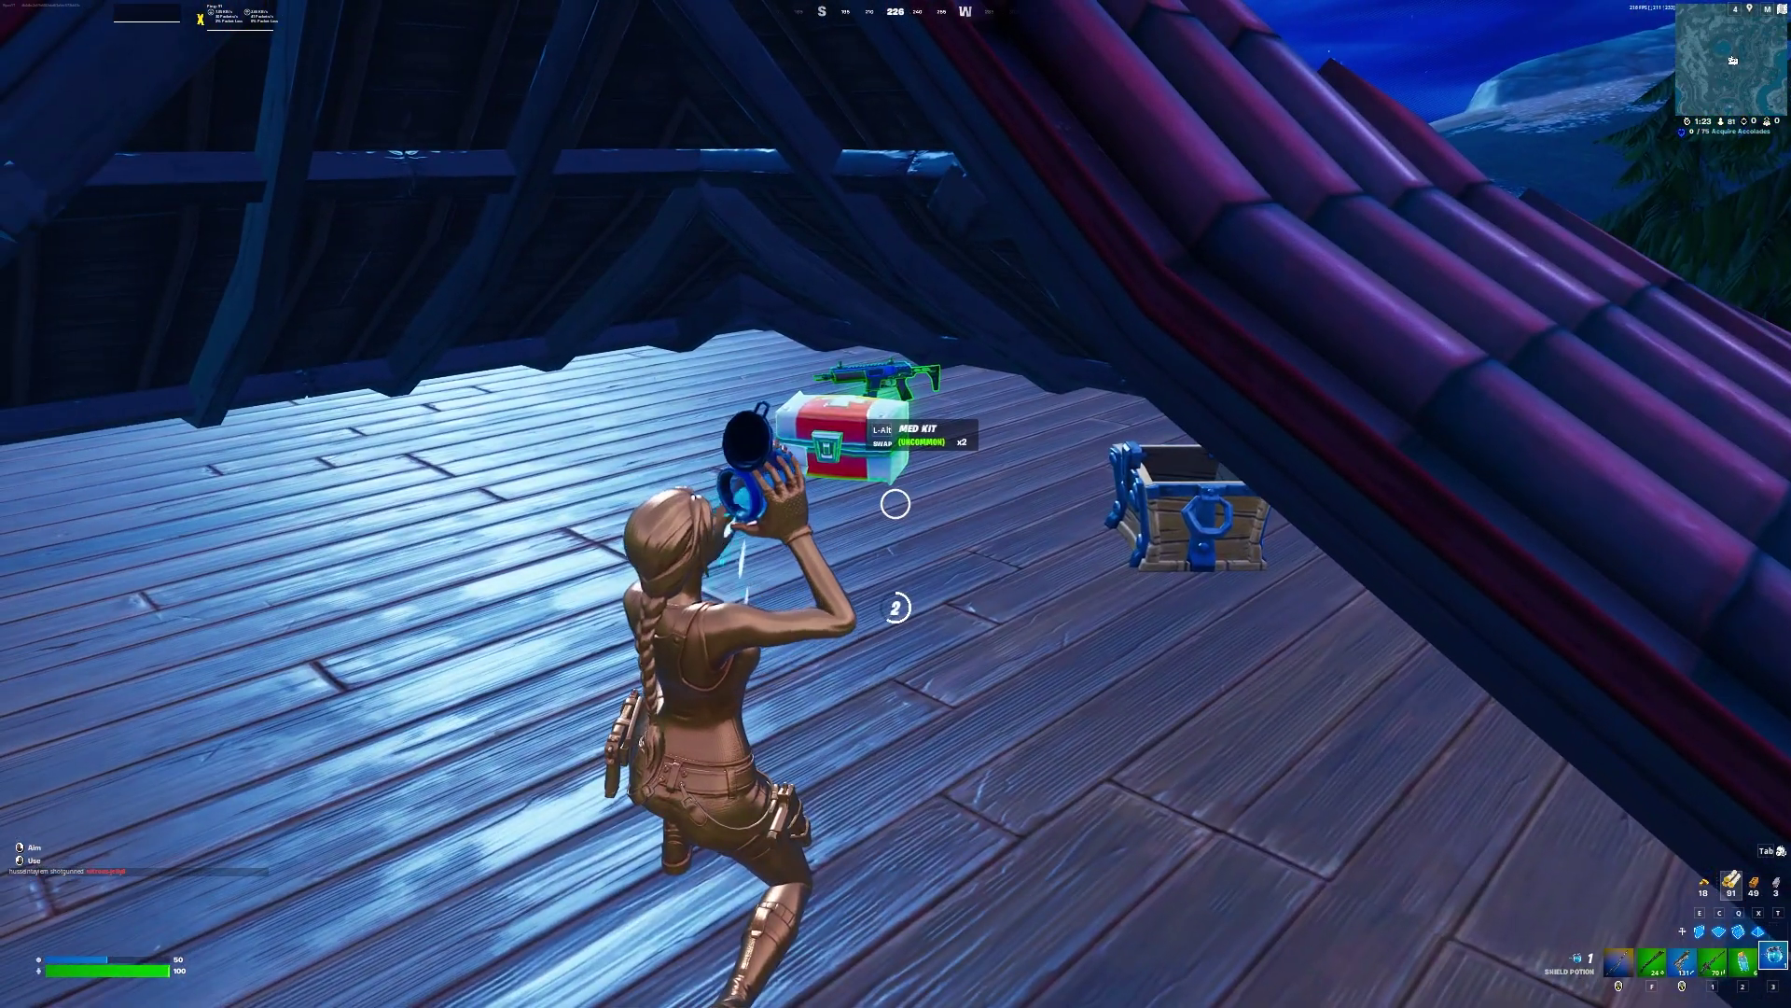
key("Tab")
left_click_drag(1474, 723, 1593, 719)
key("Tab")
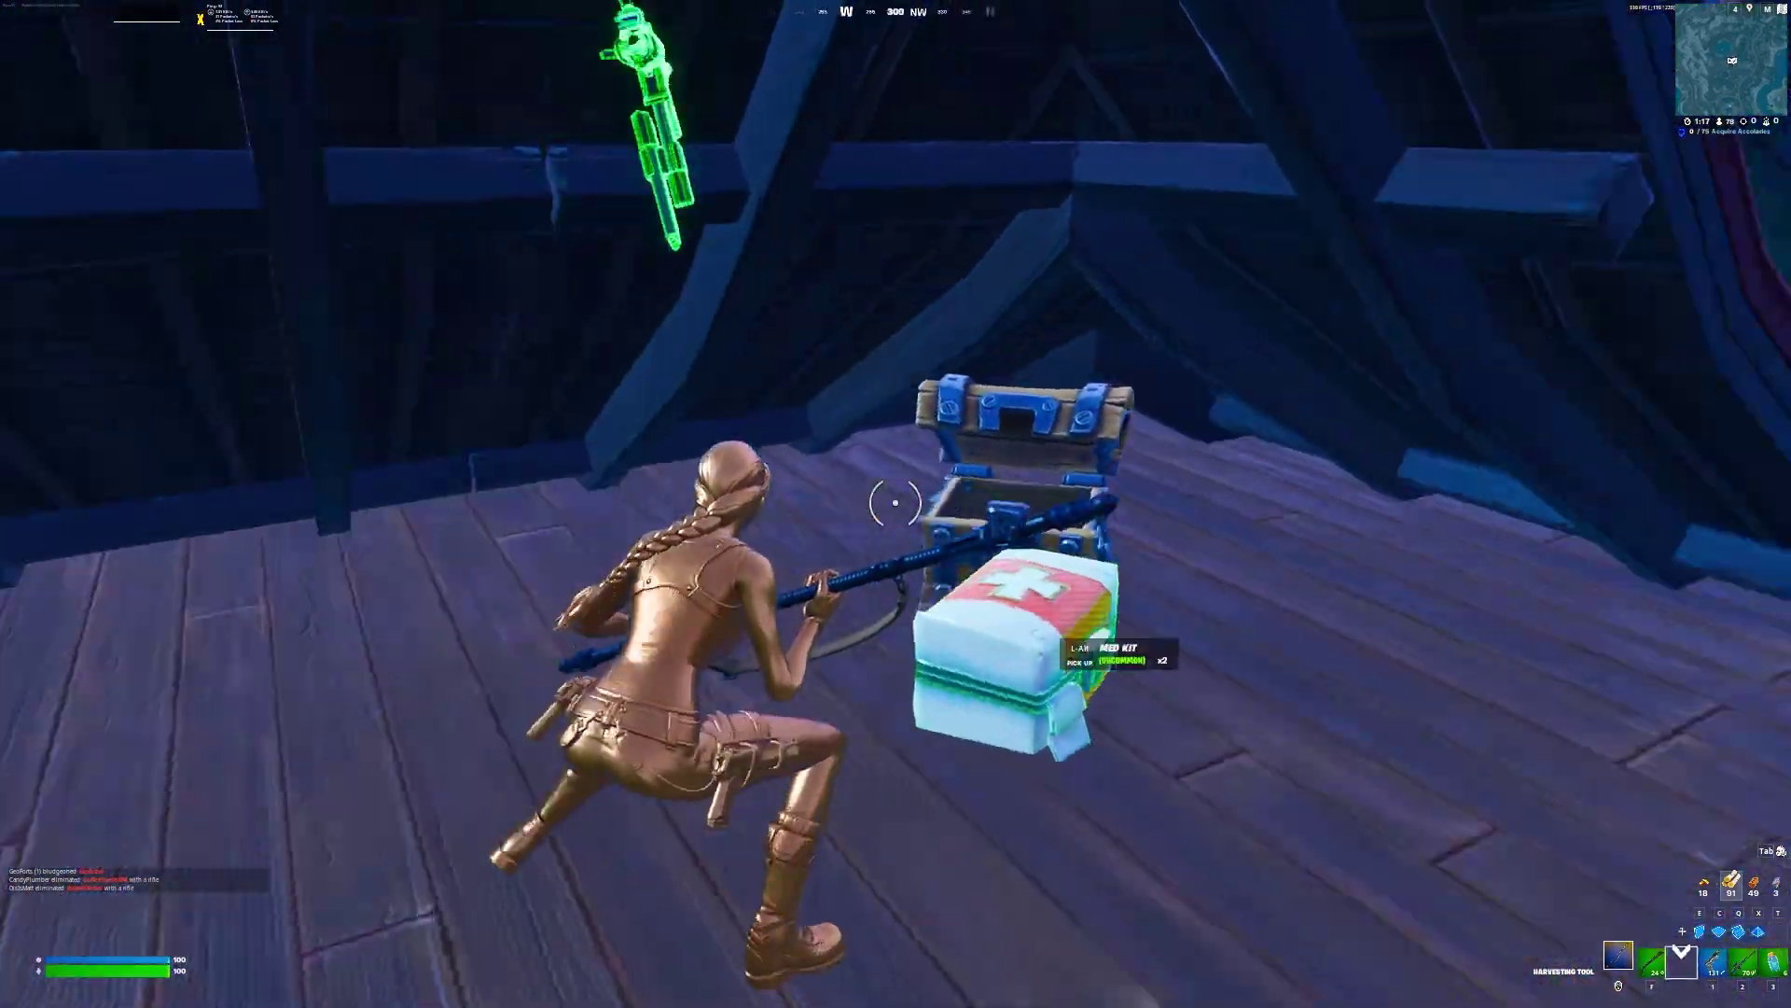
key("2")
left_click(895, 503)
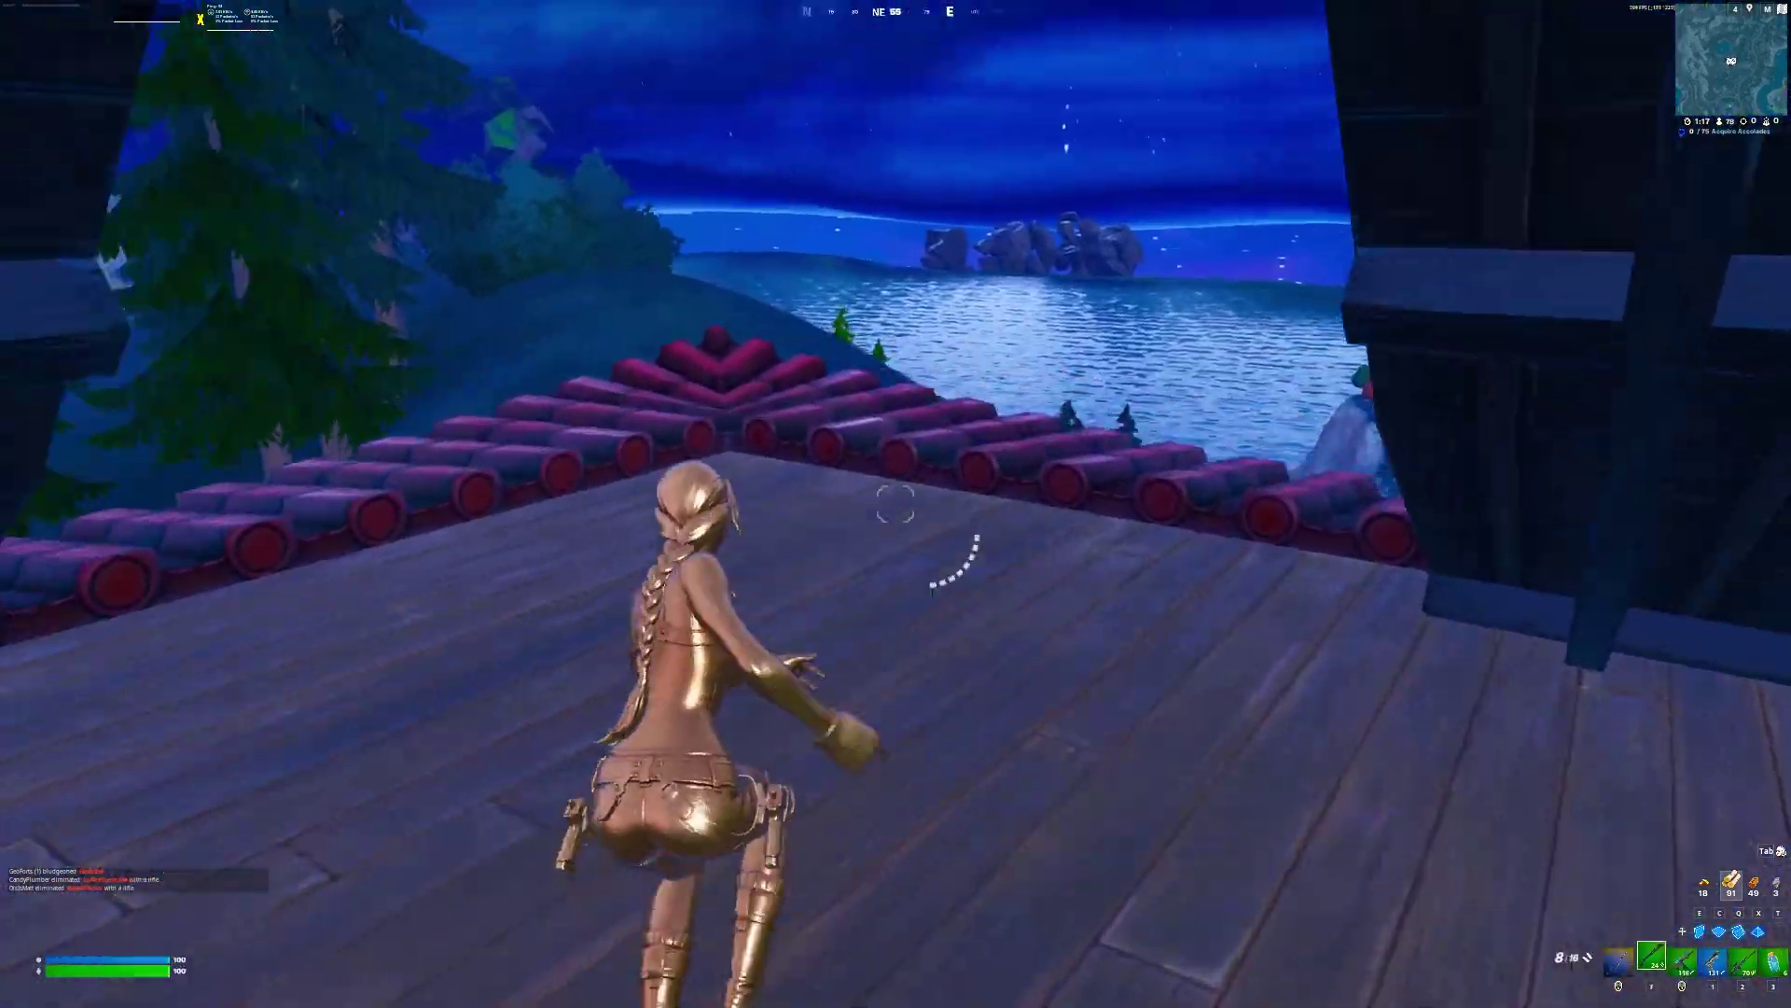
key("1")
key("space")
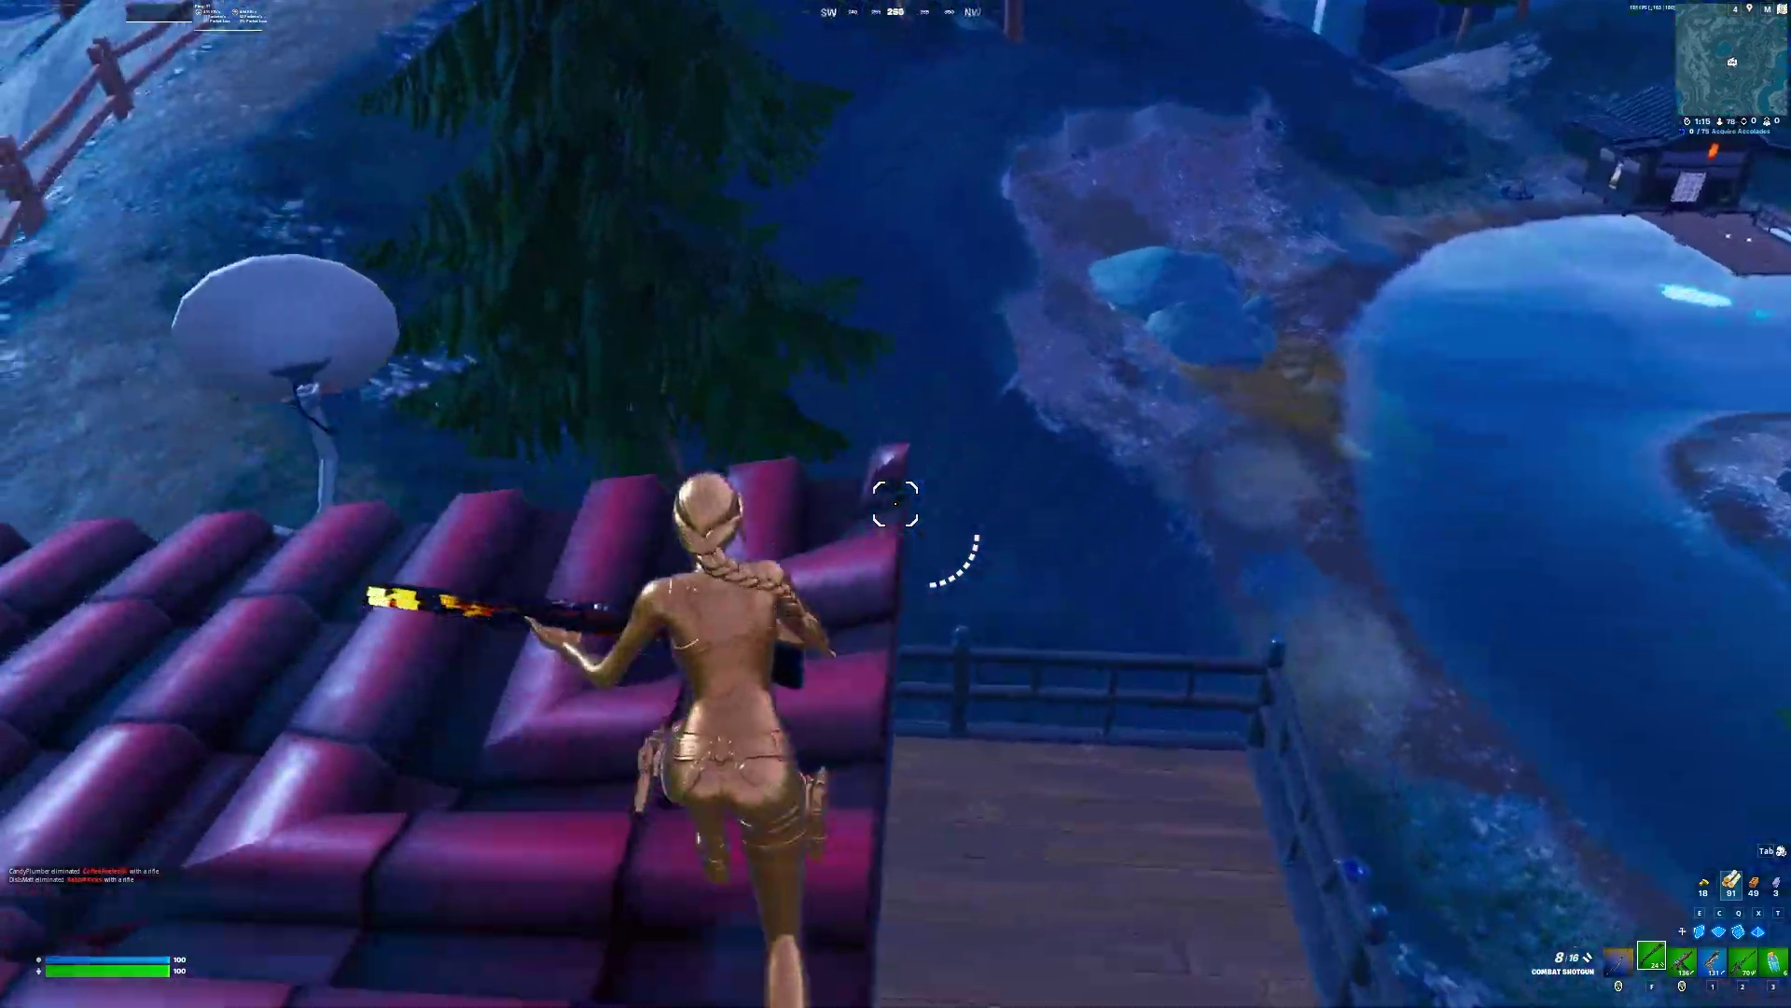
key("f")
left_click(896, 504)
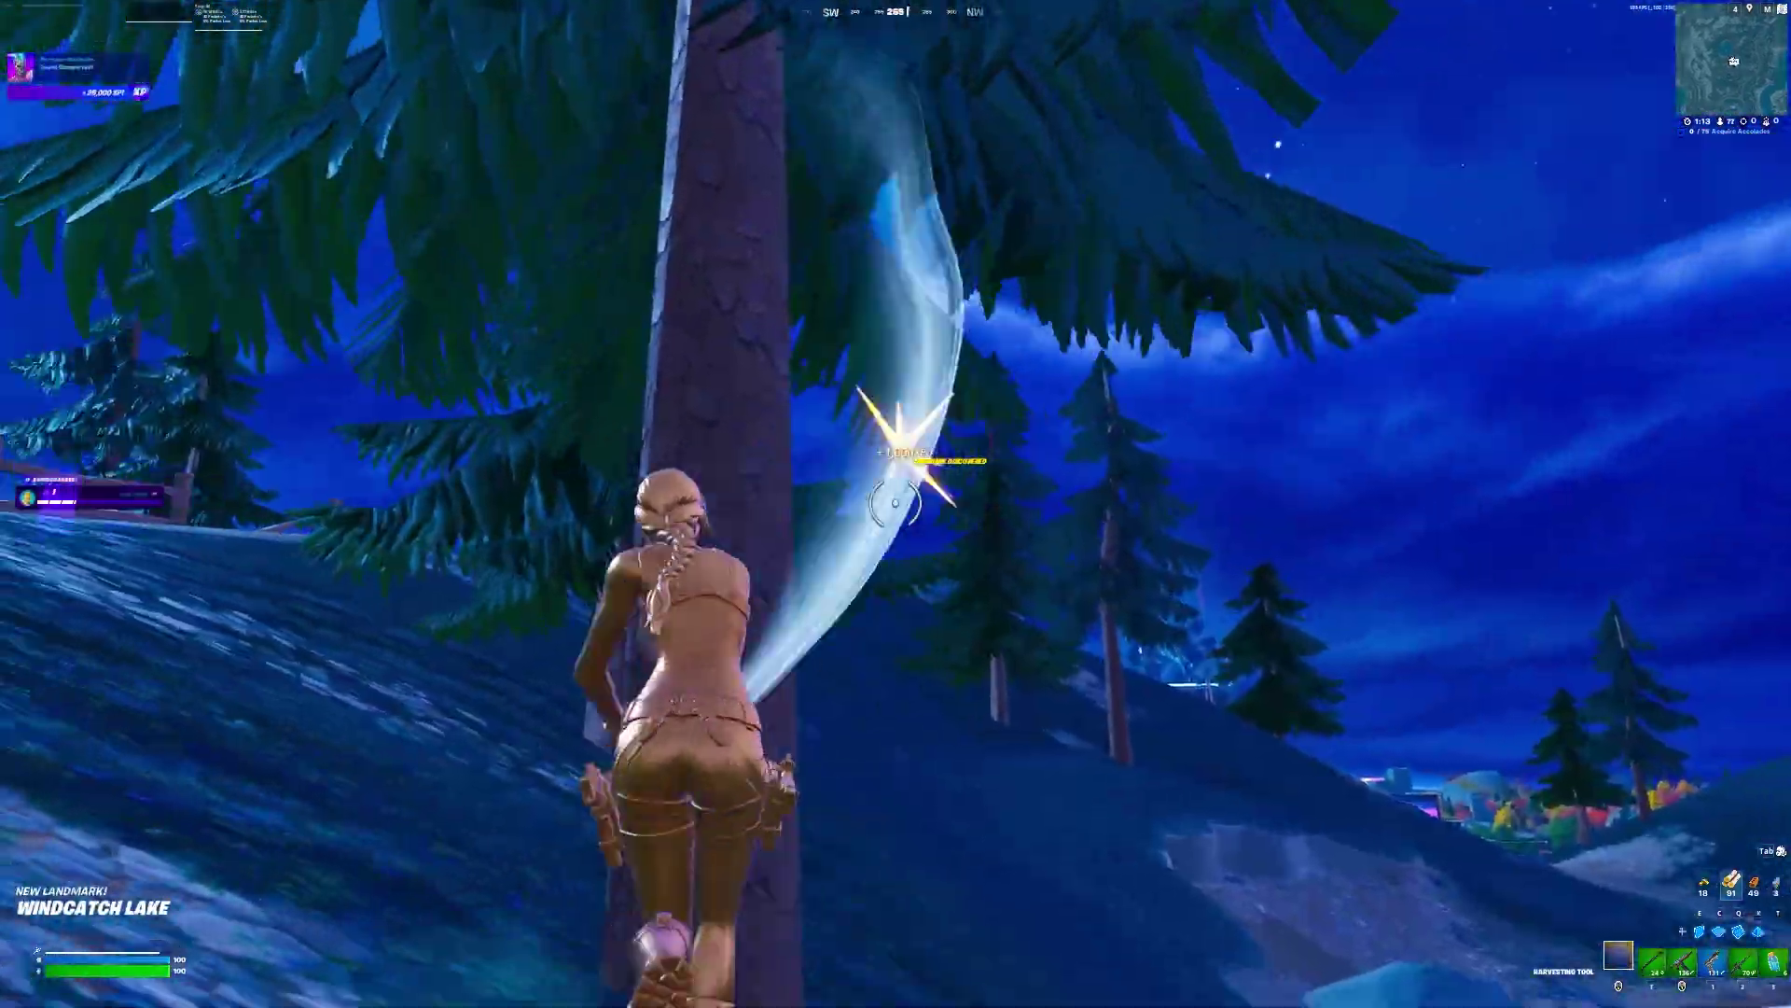
left_click(896, 504)
left_click(895, 504)
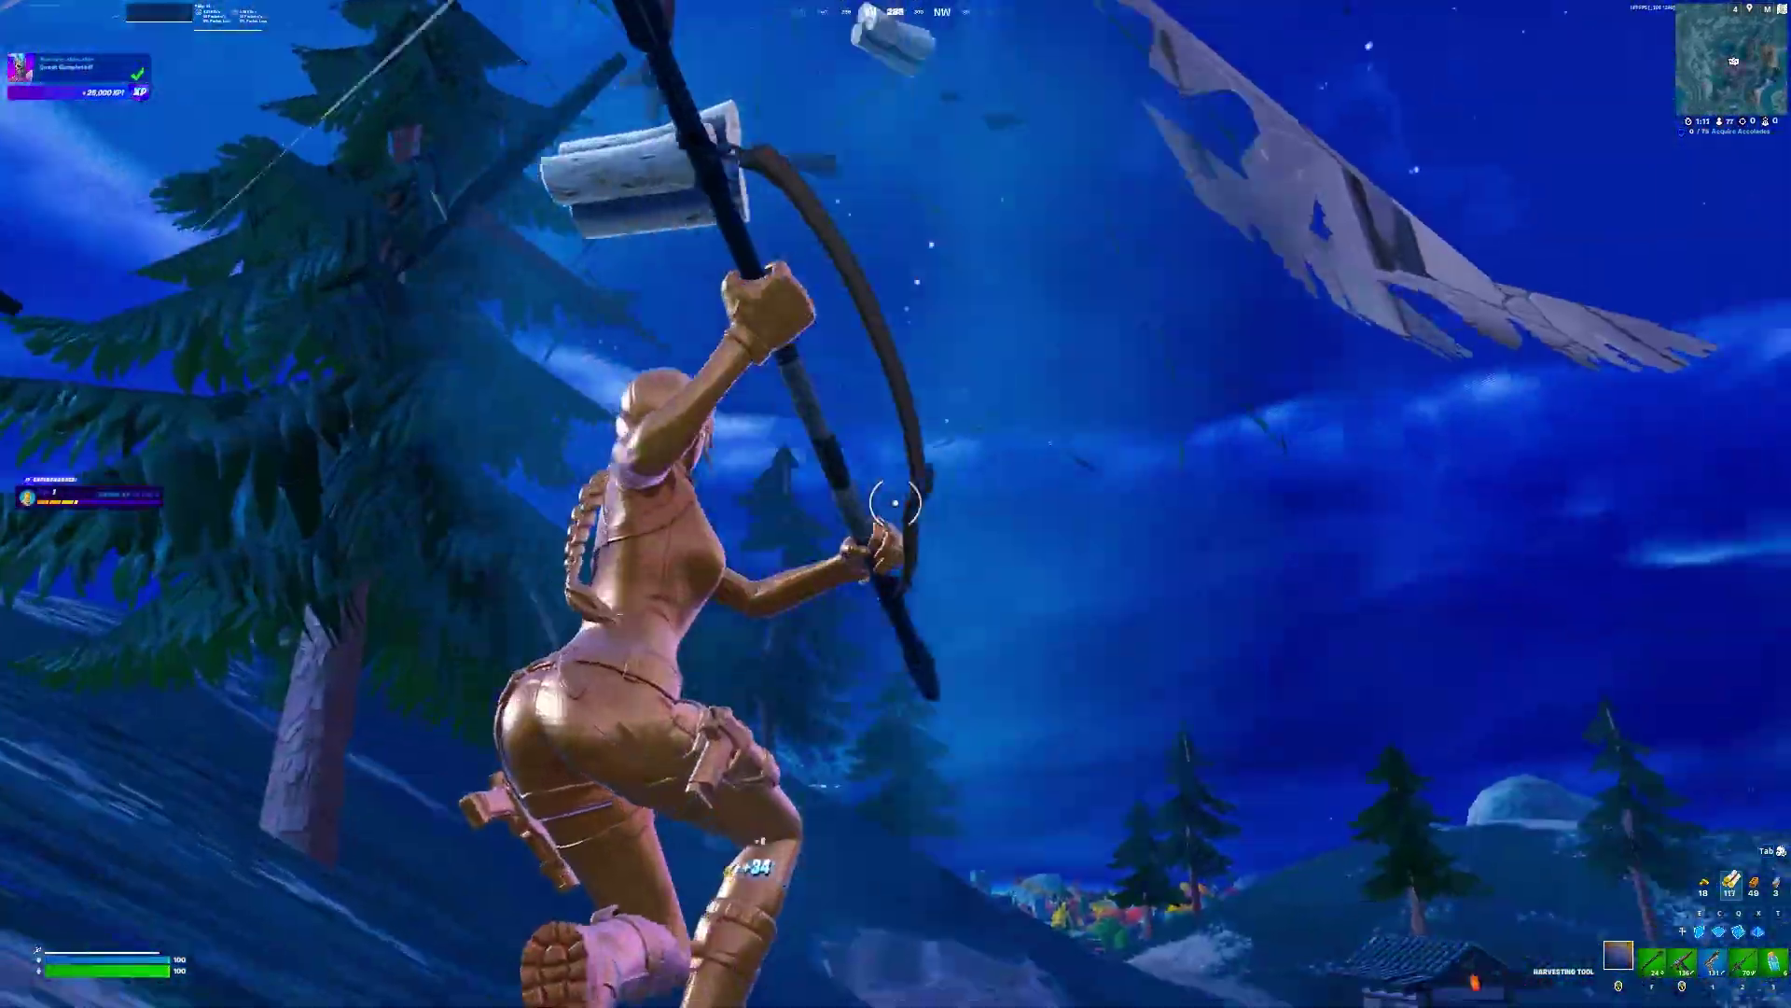
key("1")
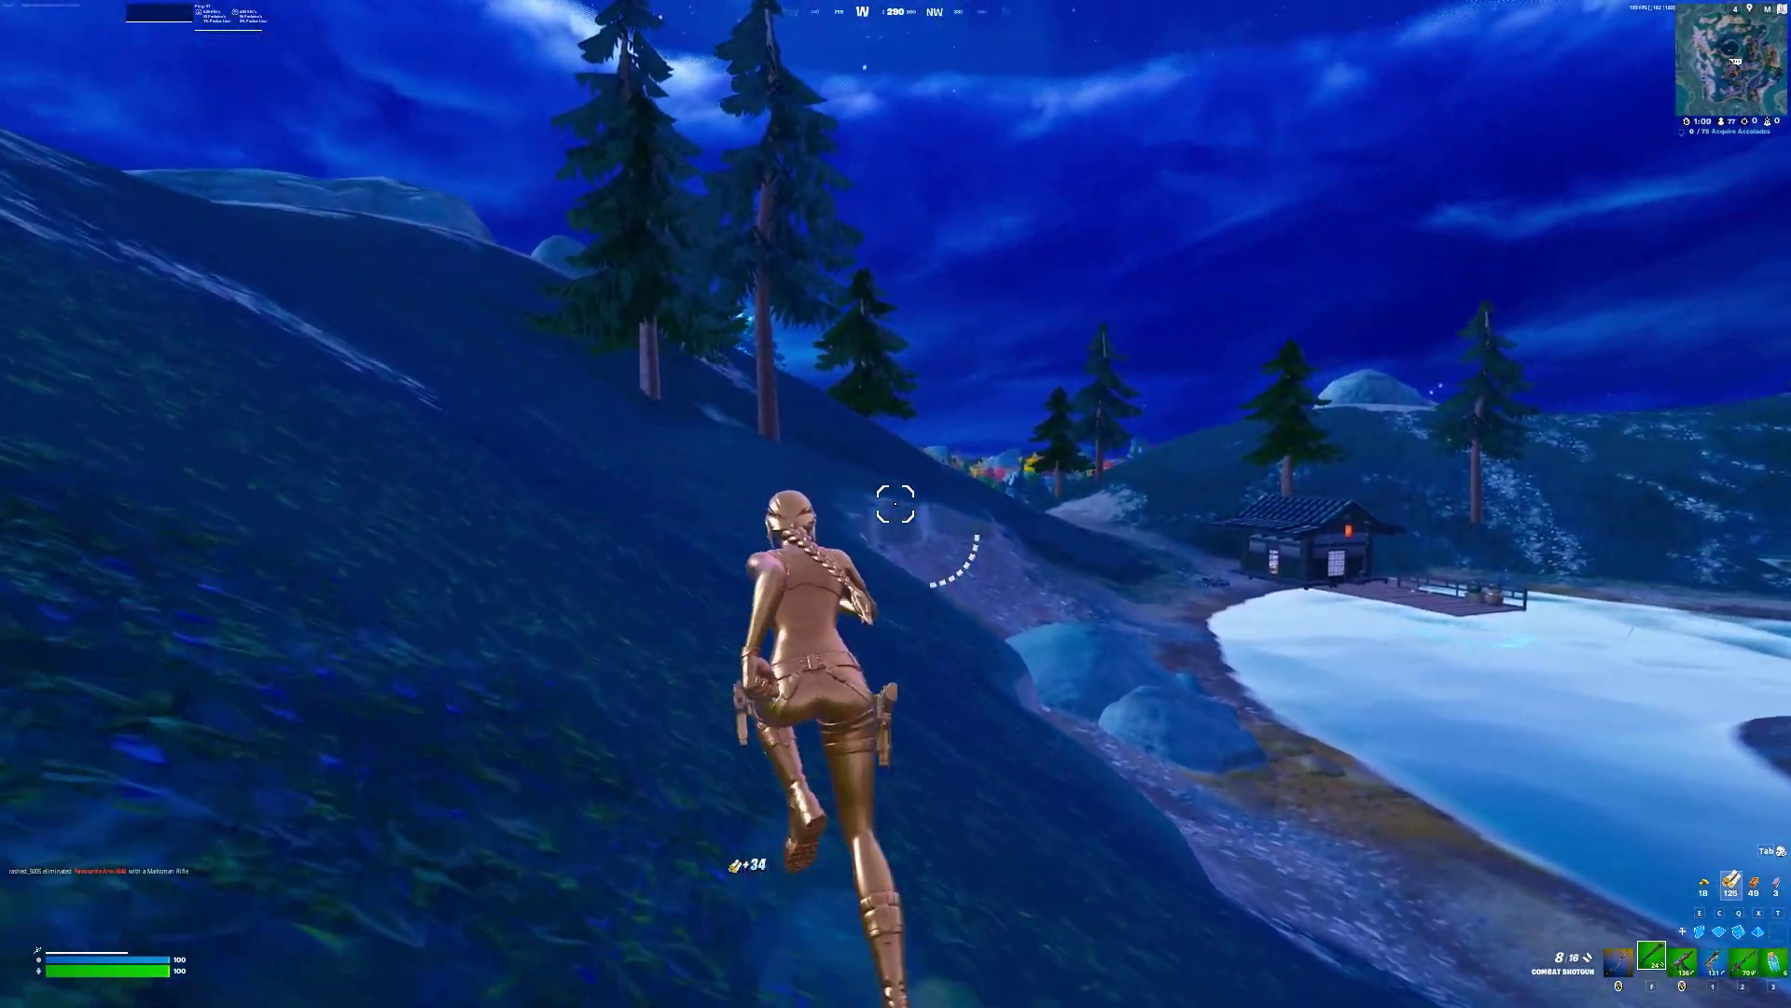
key("space")
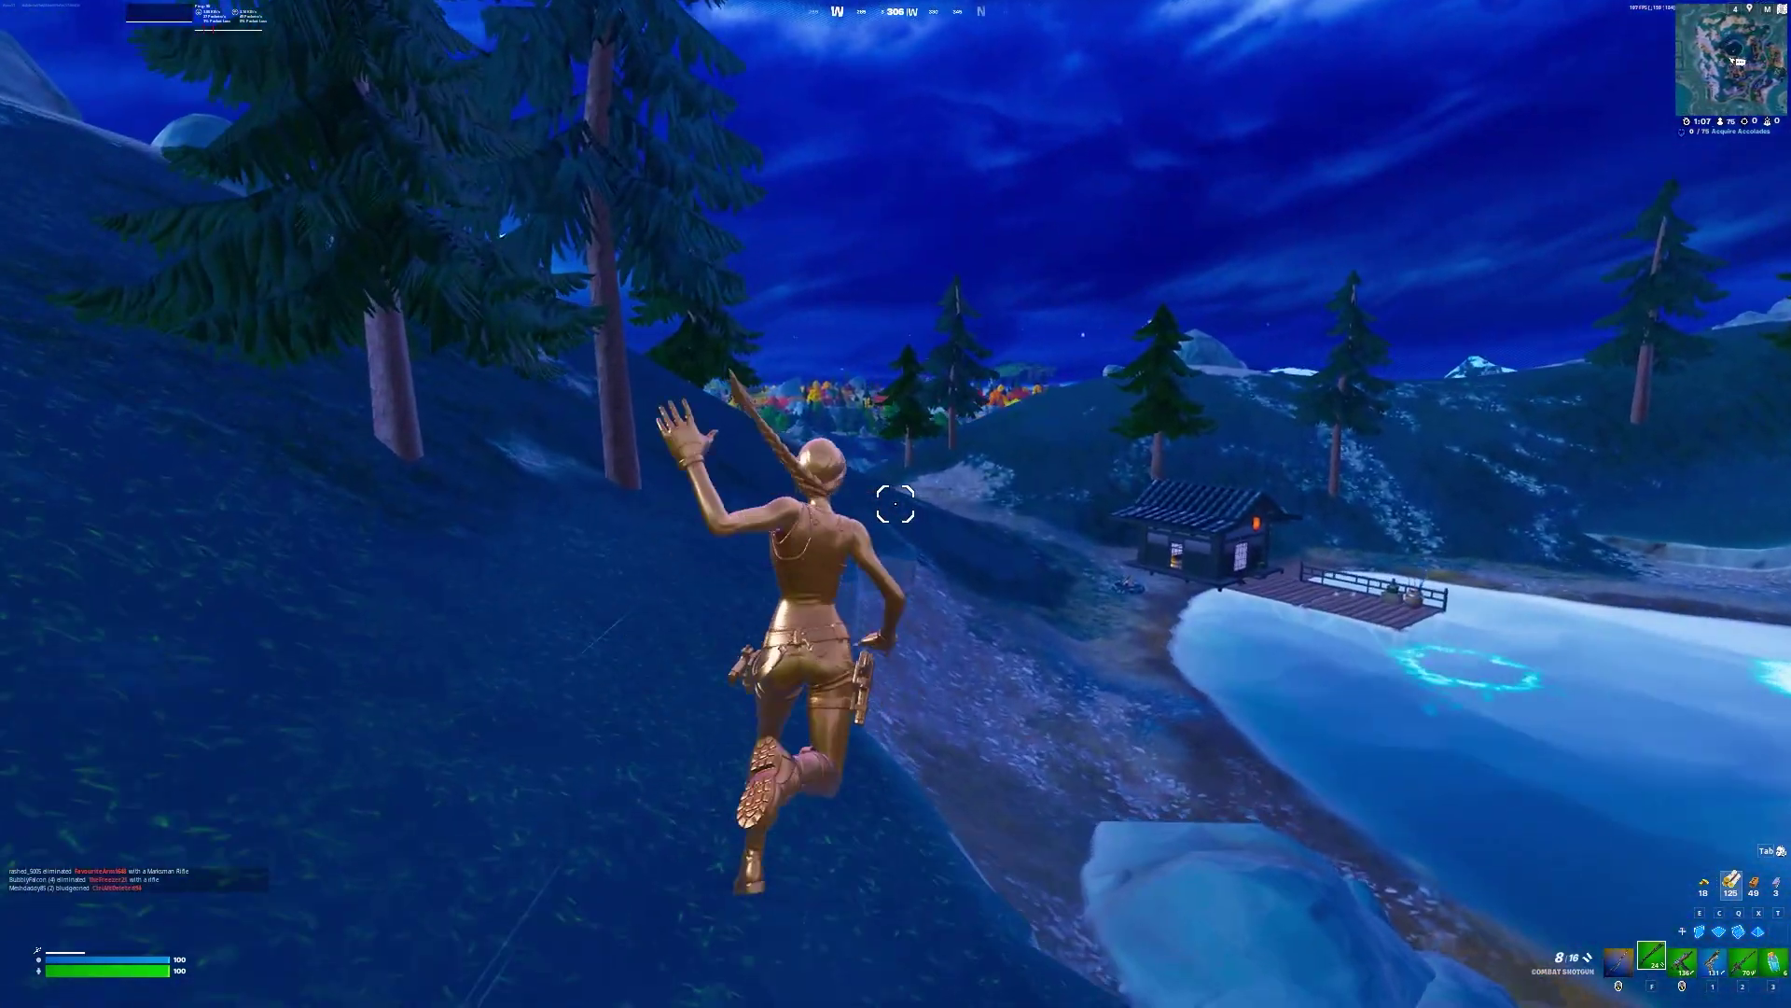
key("f")
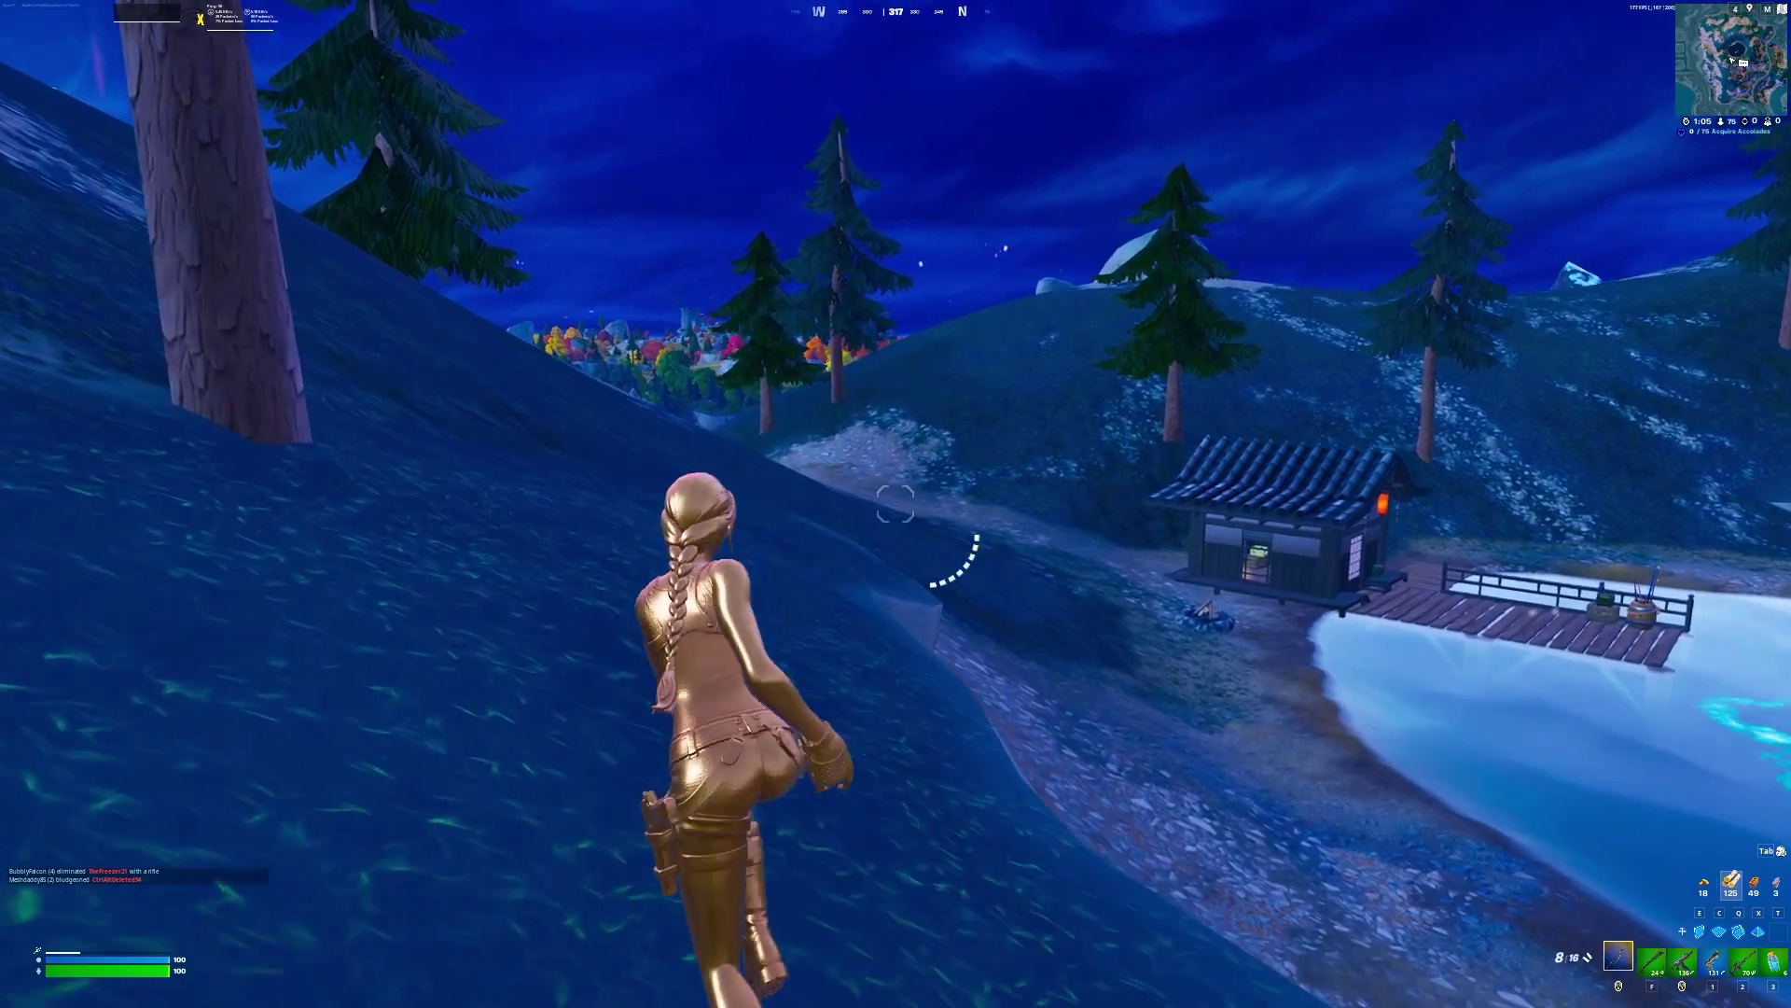
key("1")
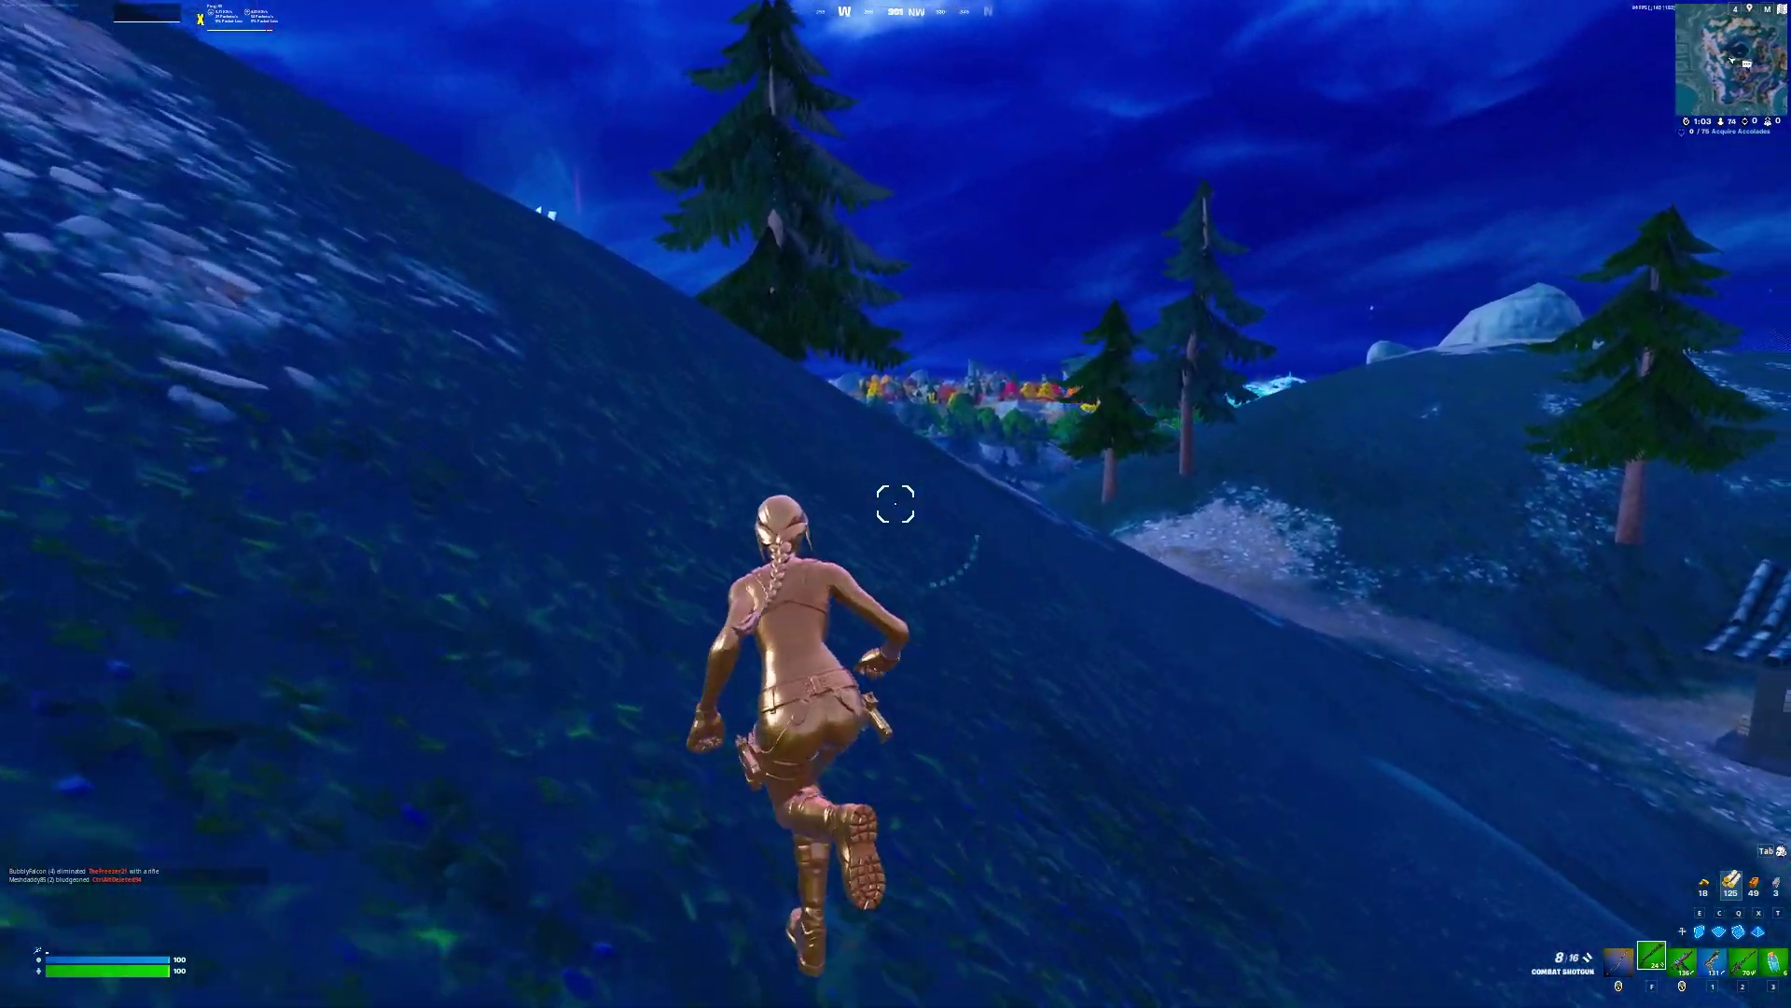